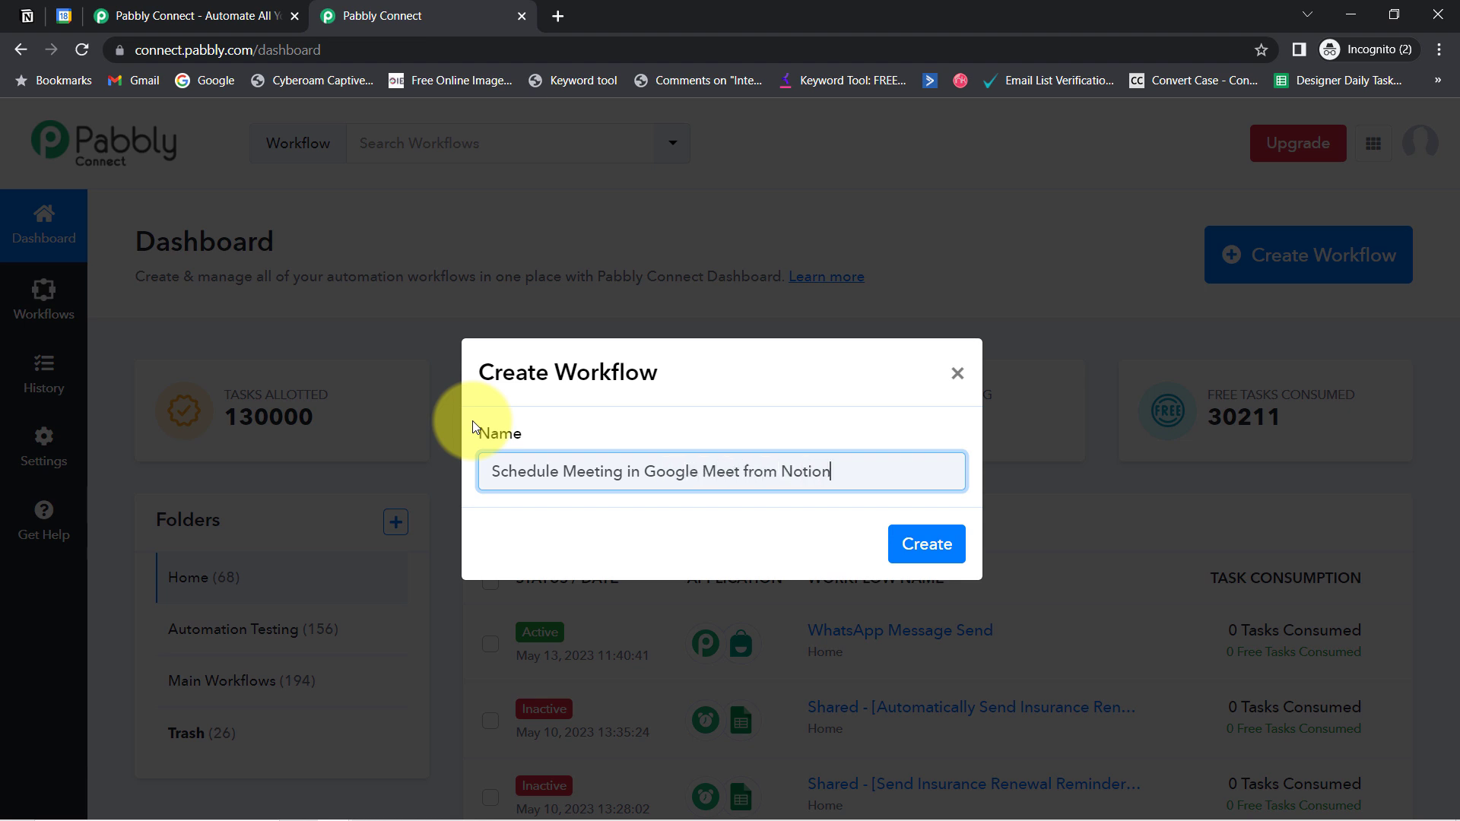
# Create the workflow named Schedule Meeting in Google Meet from Notion
pyautogui.click(898, 548)
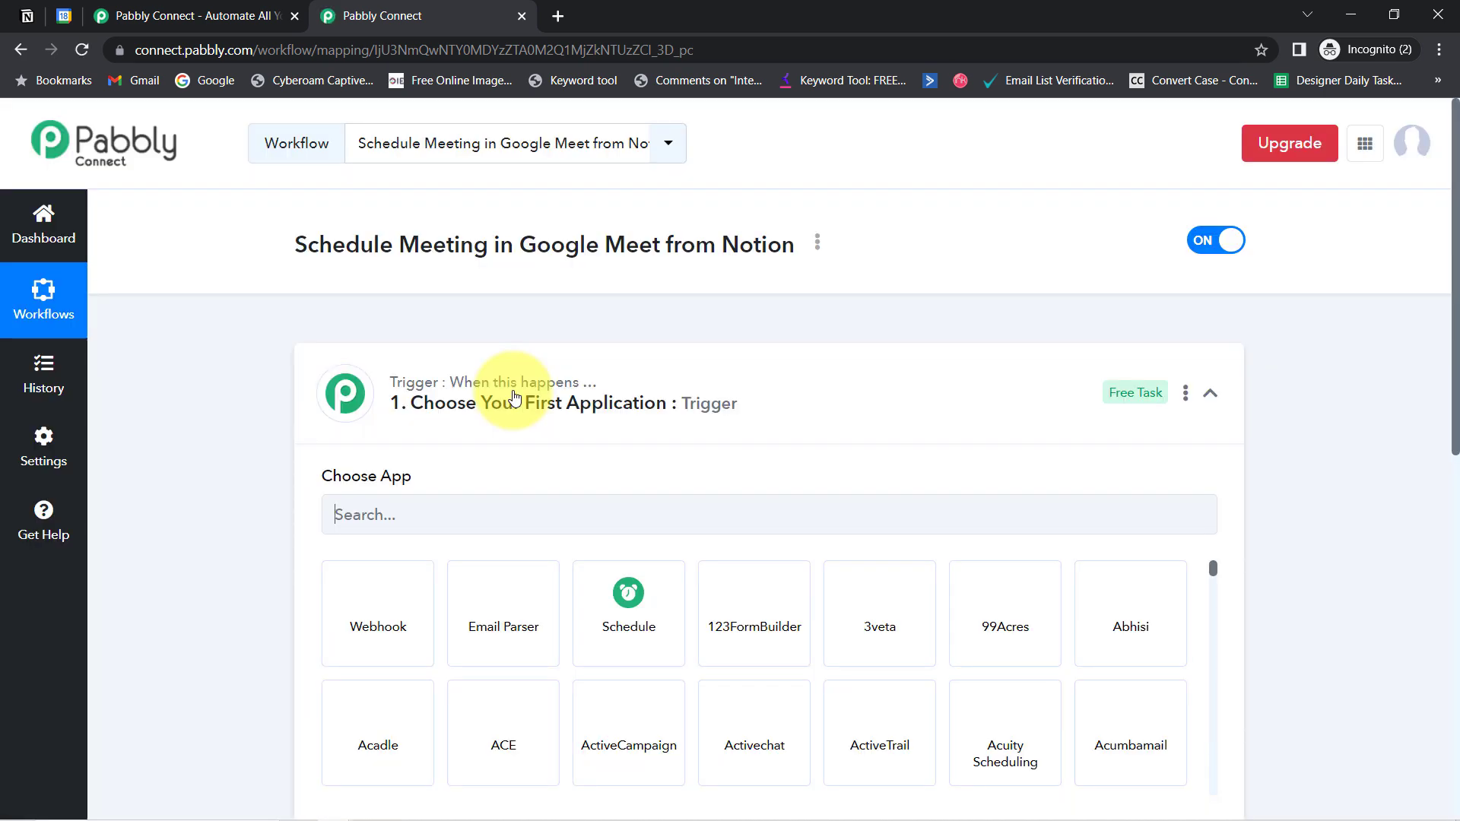
pyautogui.click(507, 387)
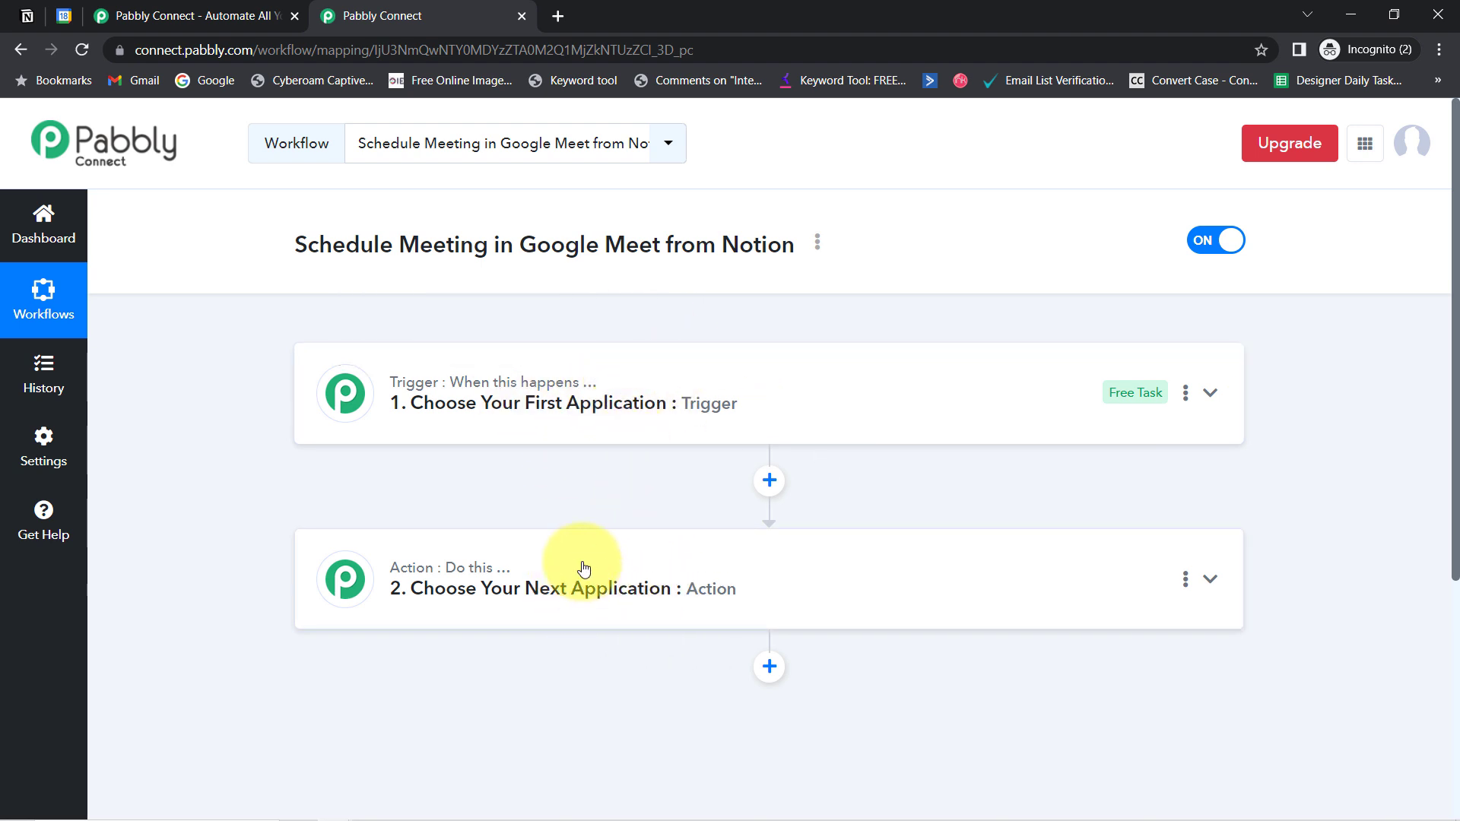
pyautogui.click(521, 428)
pyautogui.moveTo(360, 244); pyautogui.dragTo(743, 276)
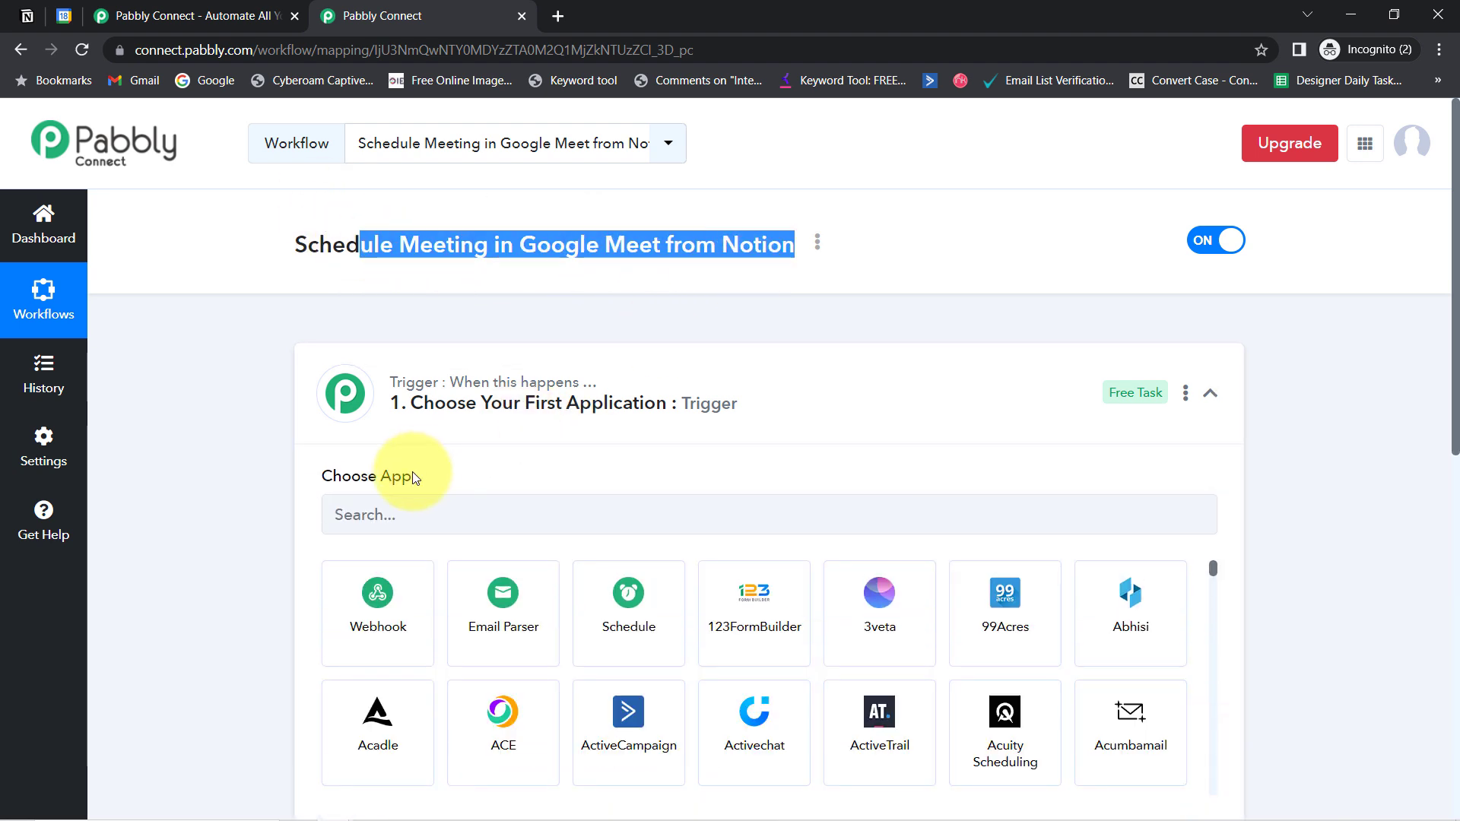
# Search for Notion and choose it as the workflow's trigger application
pyautogui.click(385, 512)
pyautogui.write('notion')
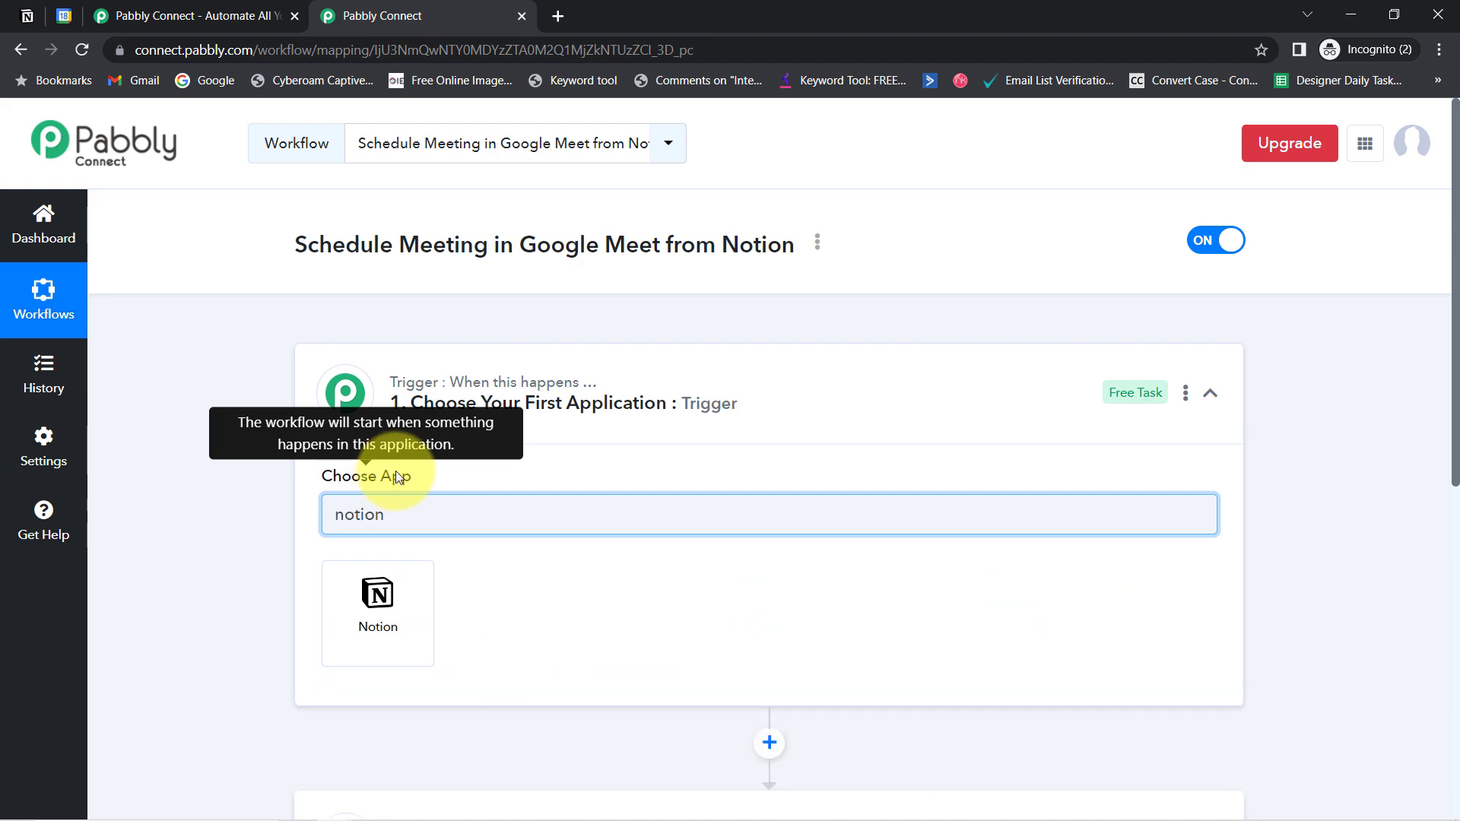
pyautogui.click(382, 613)
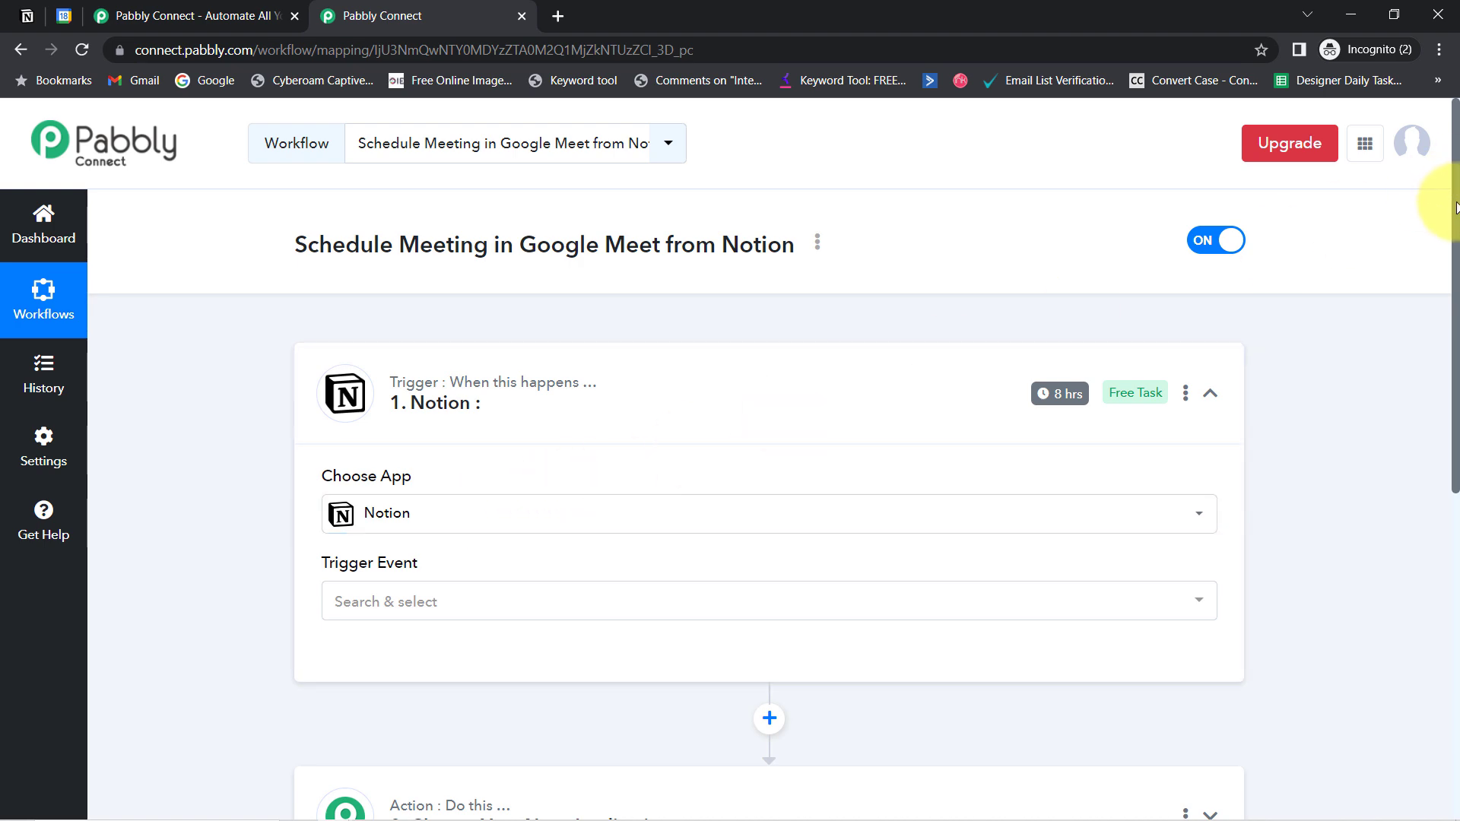
# Search for Google Meet and choose it as the application of the workflow's action step
pyautogui.moveTo(1456, 207); pyautogui.dragTo(1427, 441)
pyautogui.click(596, 389)
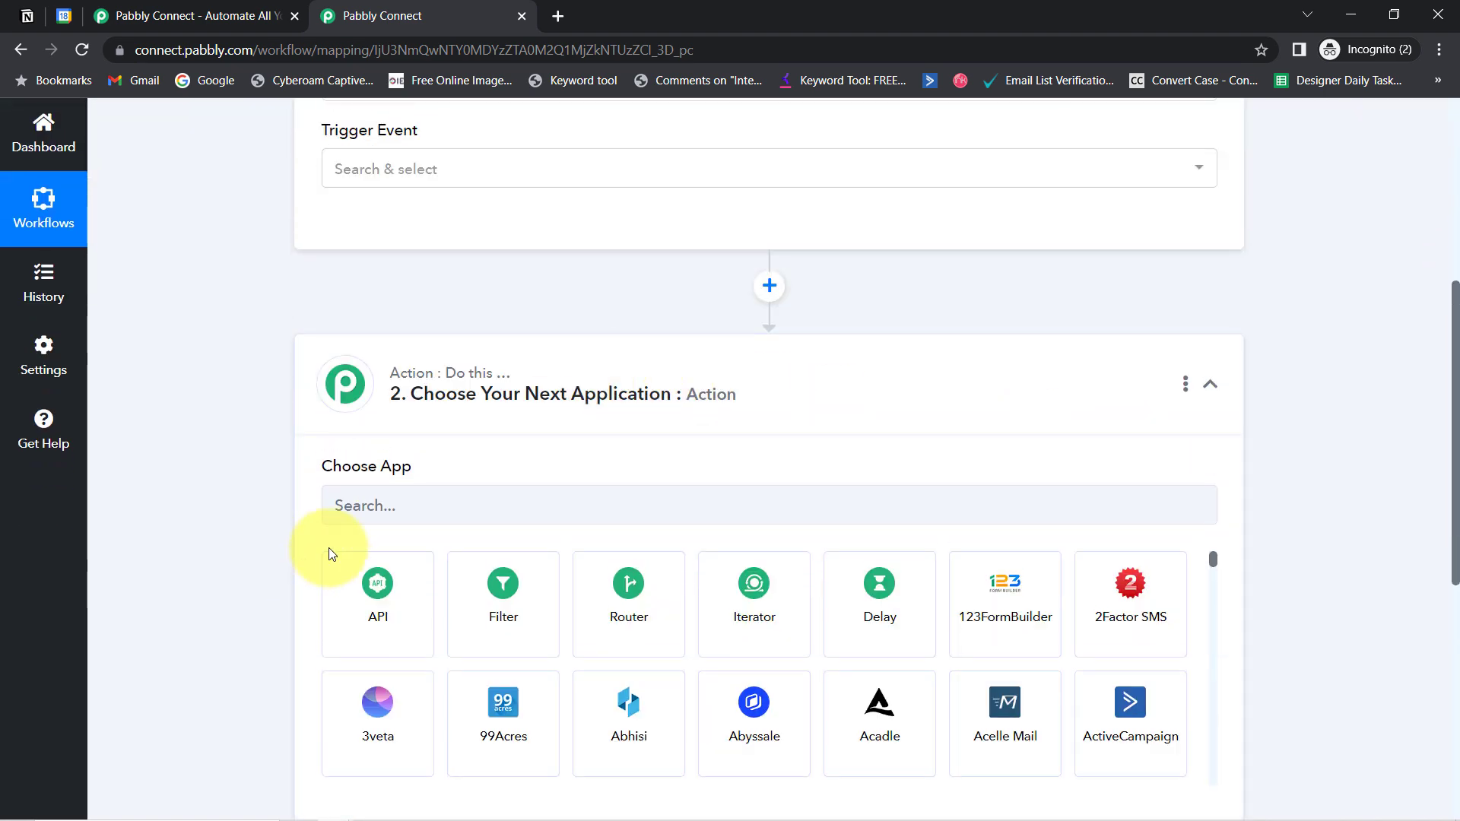
pyautogui.click(367, 517)
pyautogui.write('google mee')
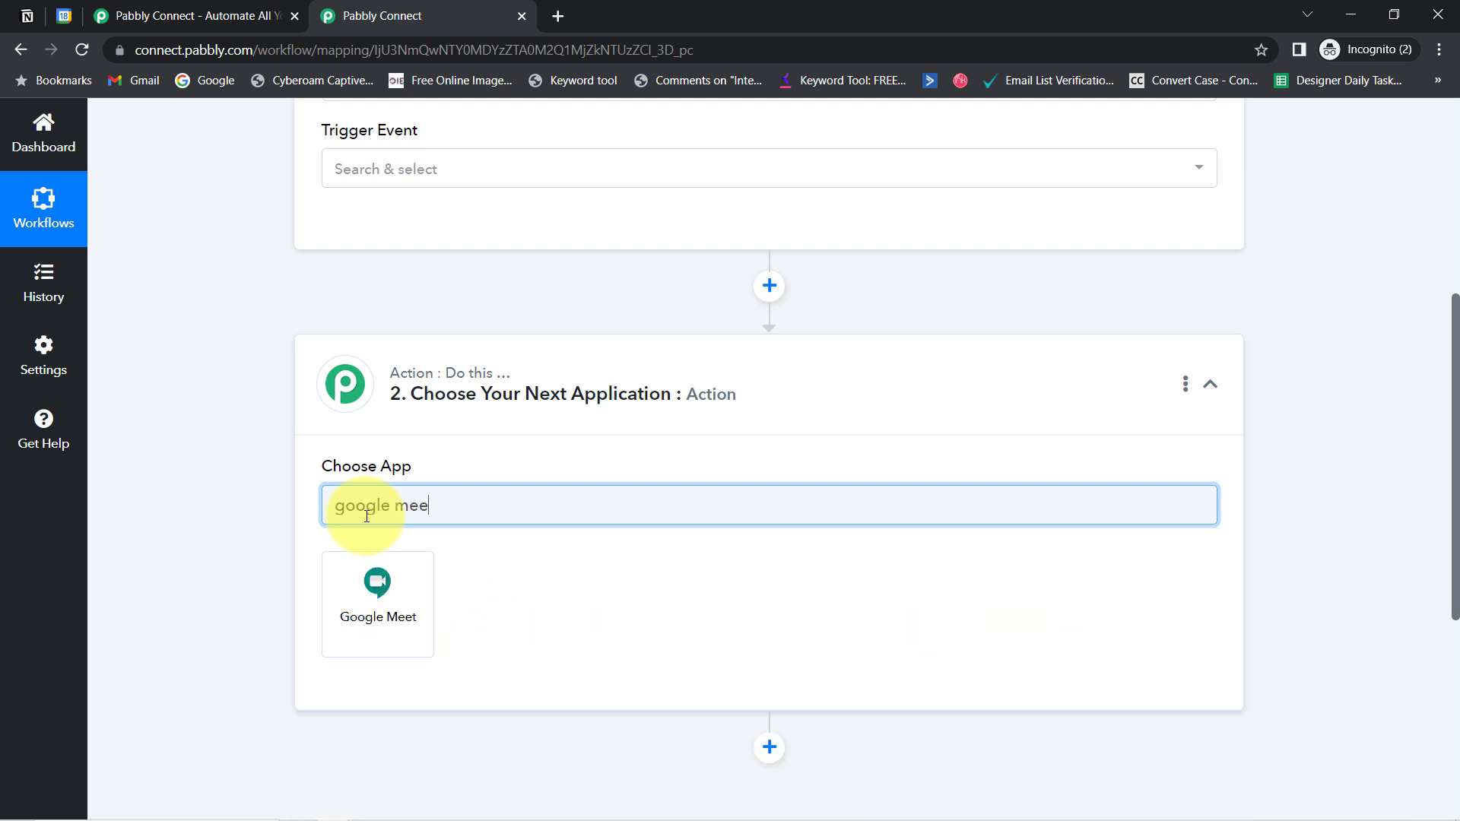
pyautogui.click(378, 601)
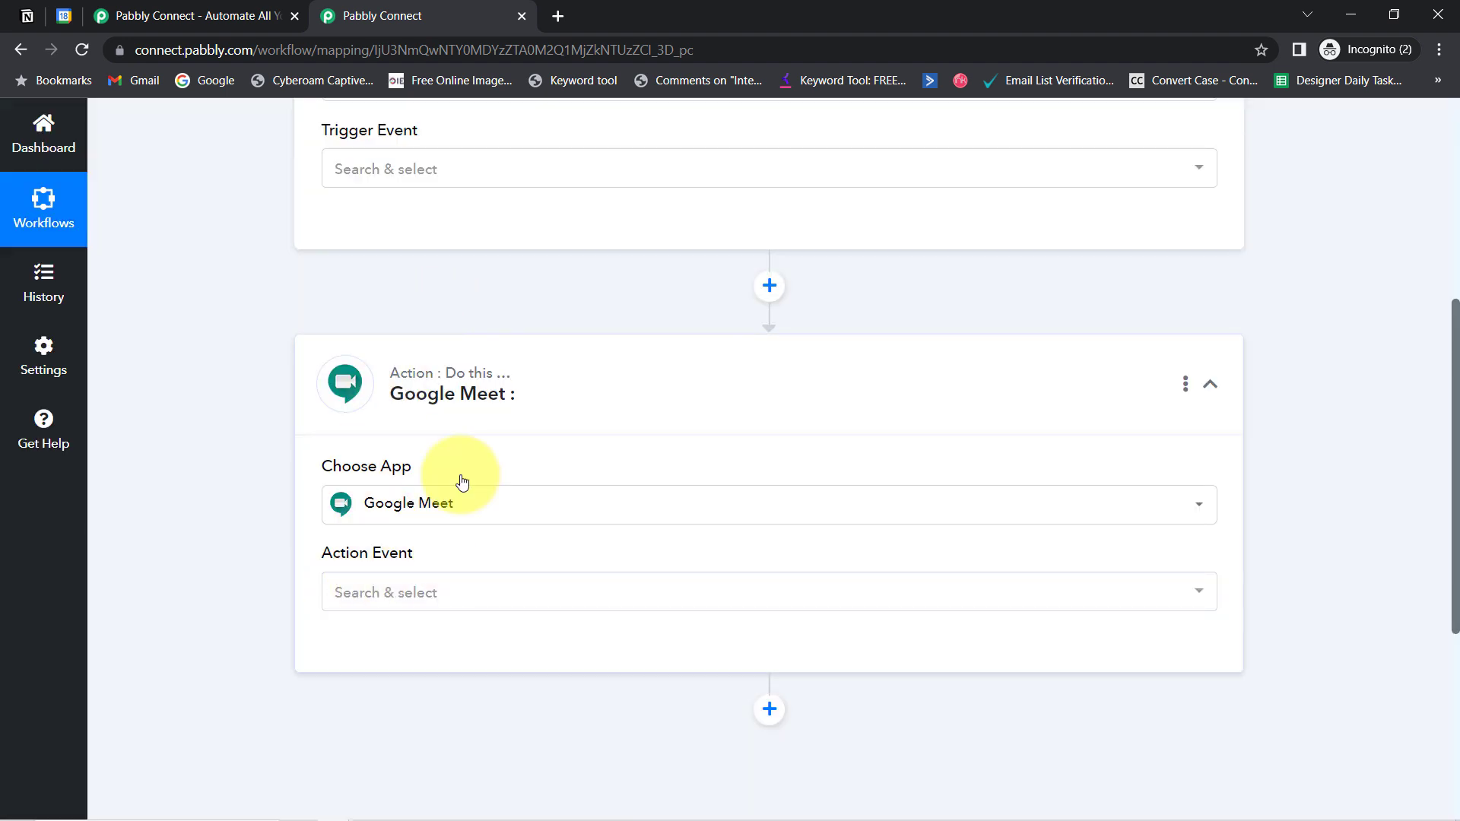
# Set the Notion trigger event to New Database Item
pyautogui.moveTo(1456, 569); pyautogui.dragTo(1421, 373)
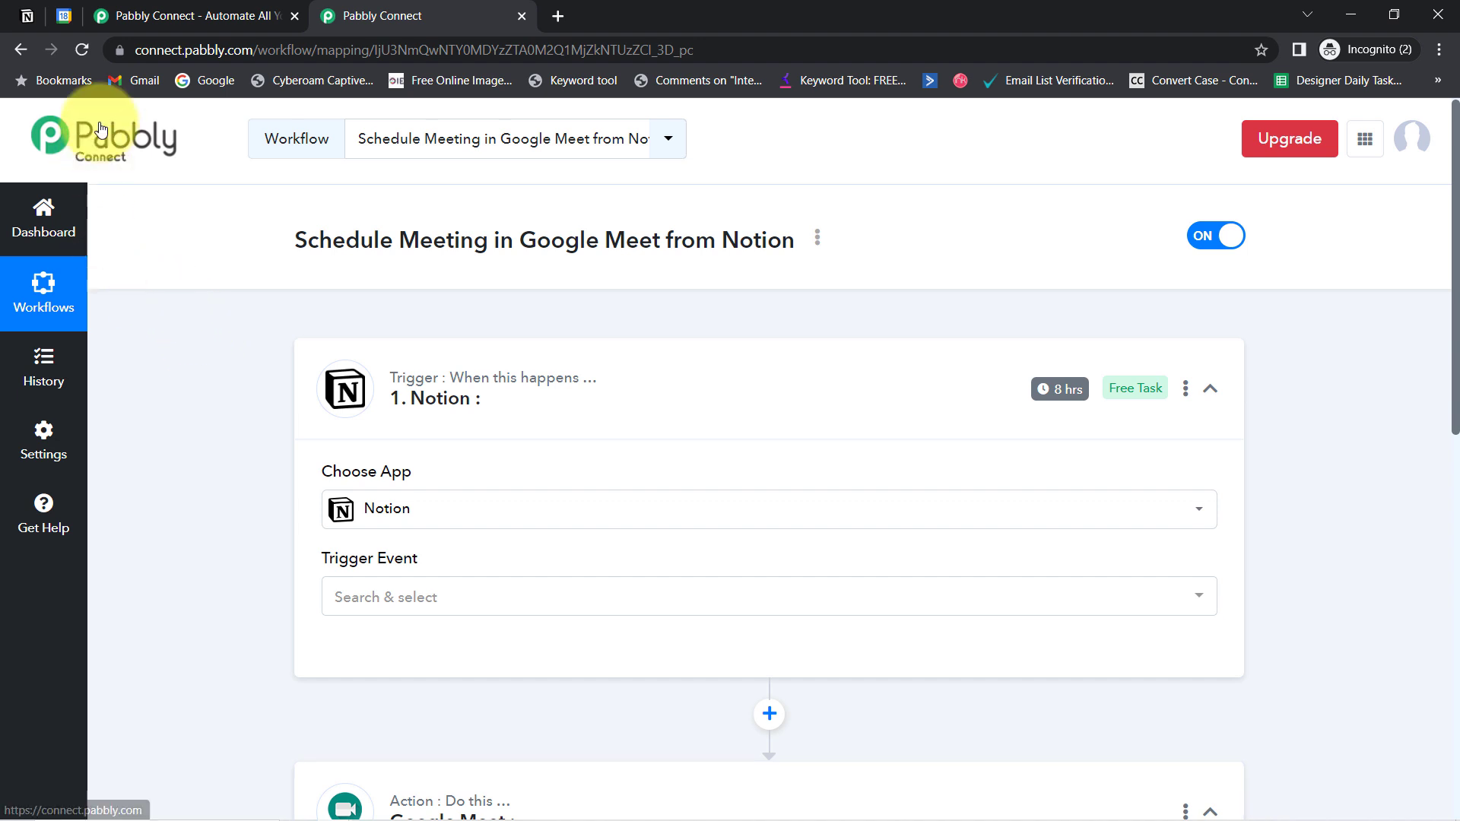
pyautogui.click(444, 594)
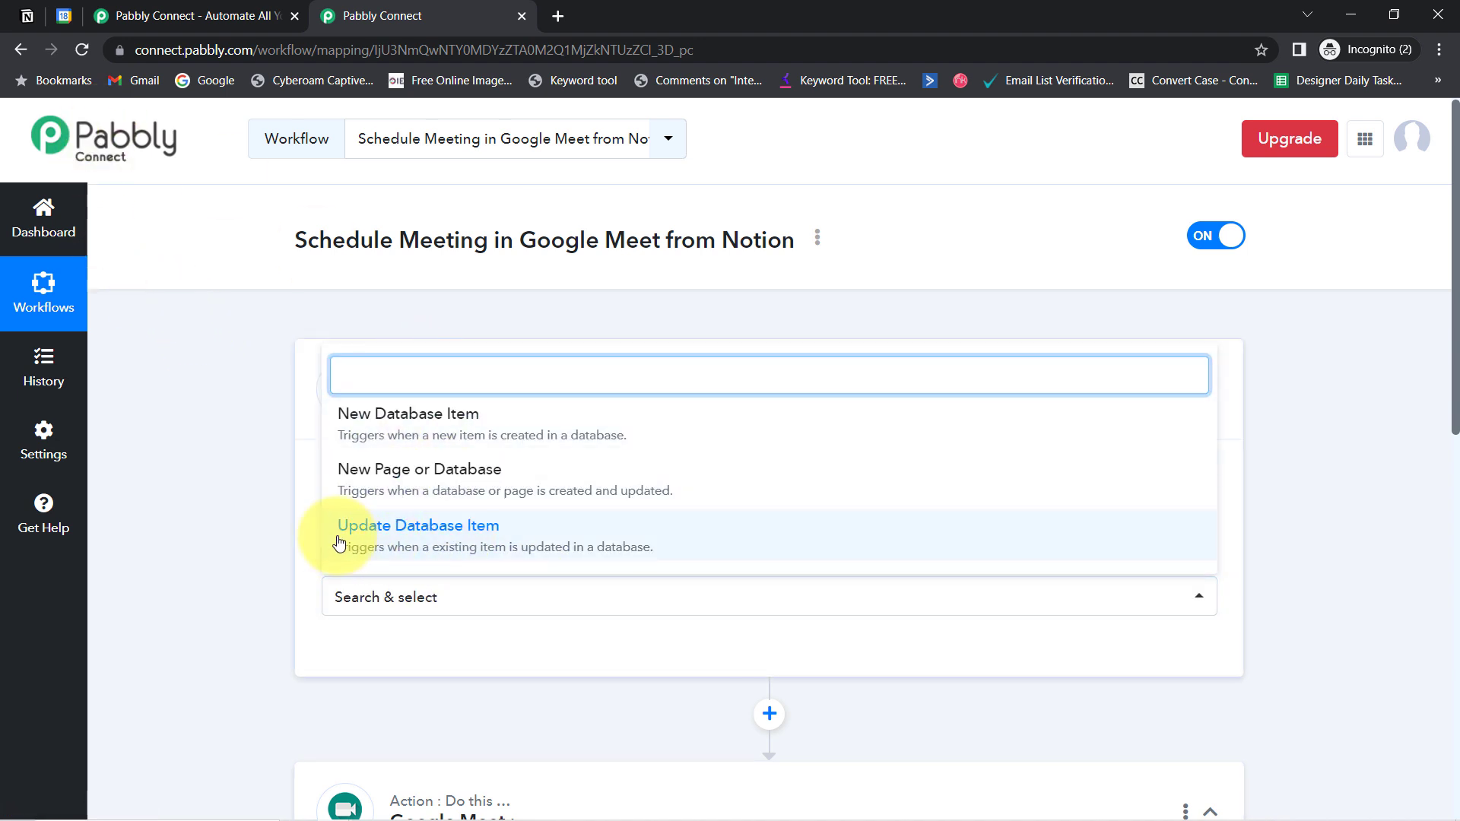
pyautogui.click(432, 432)
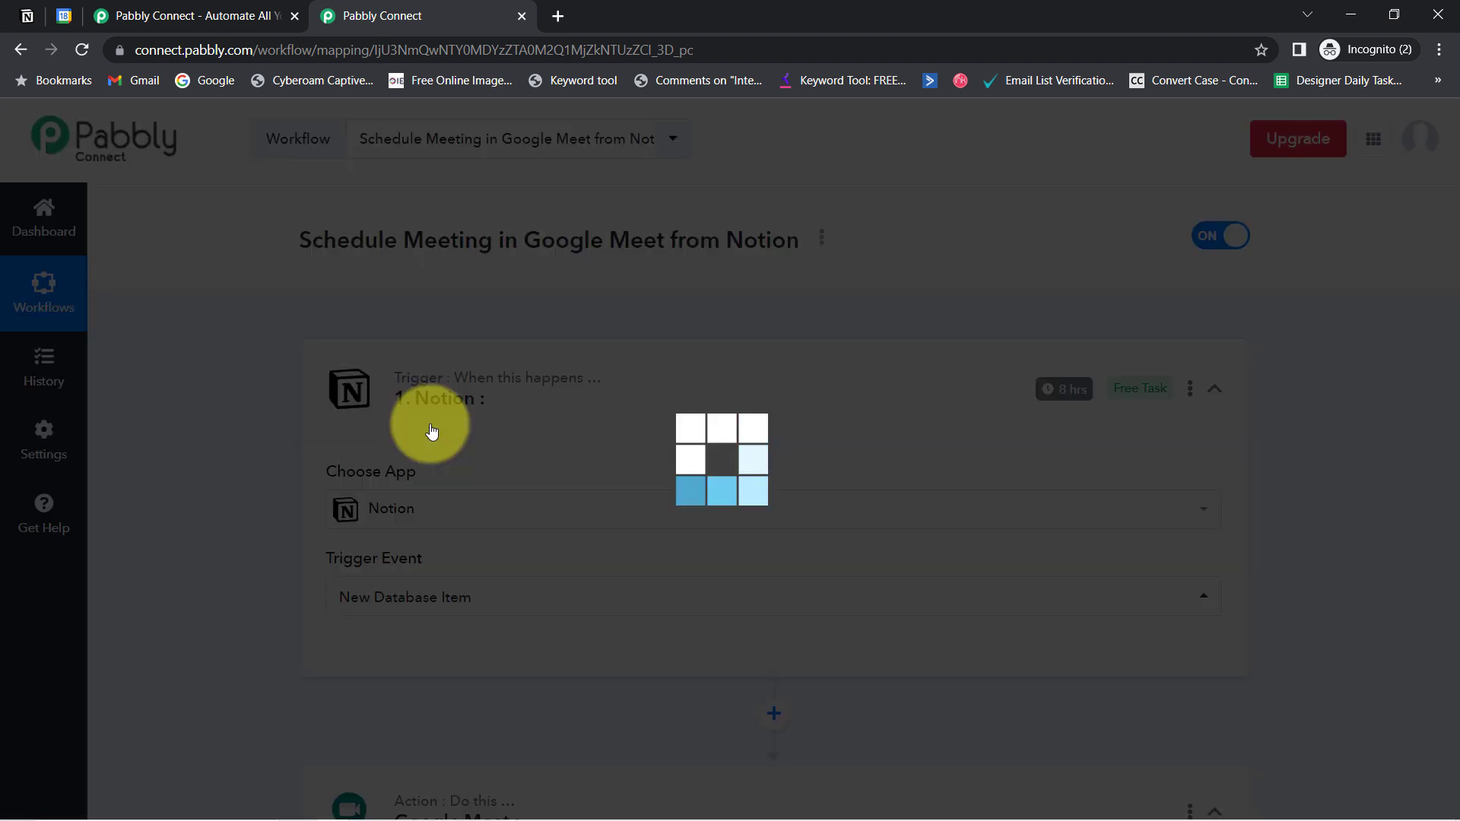
# Check the All Upcoming Meeting Plans table in Notion, return to Pabbly Connect and close its spare browser tab
pyautogui.click(31, 15)
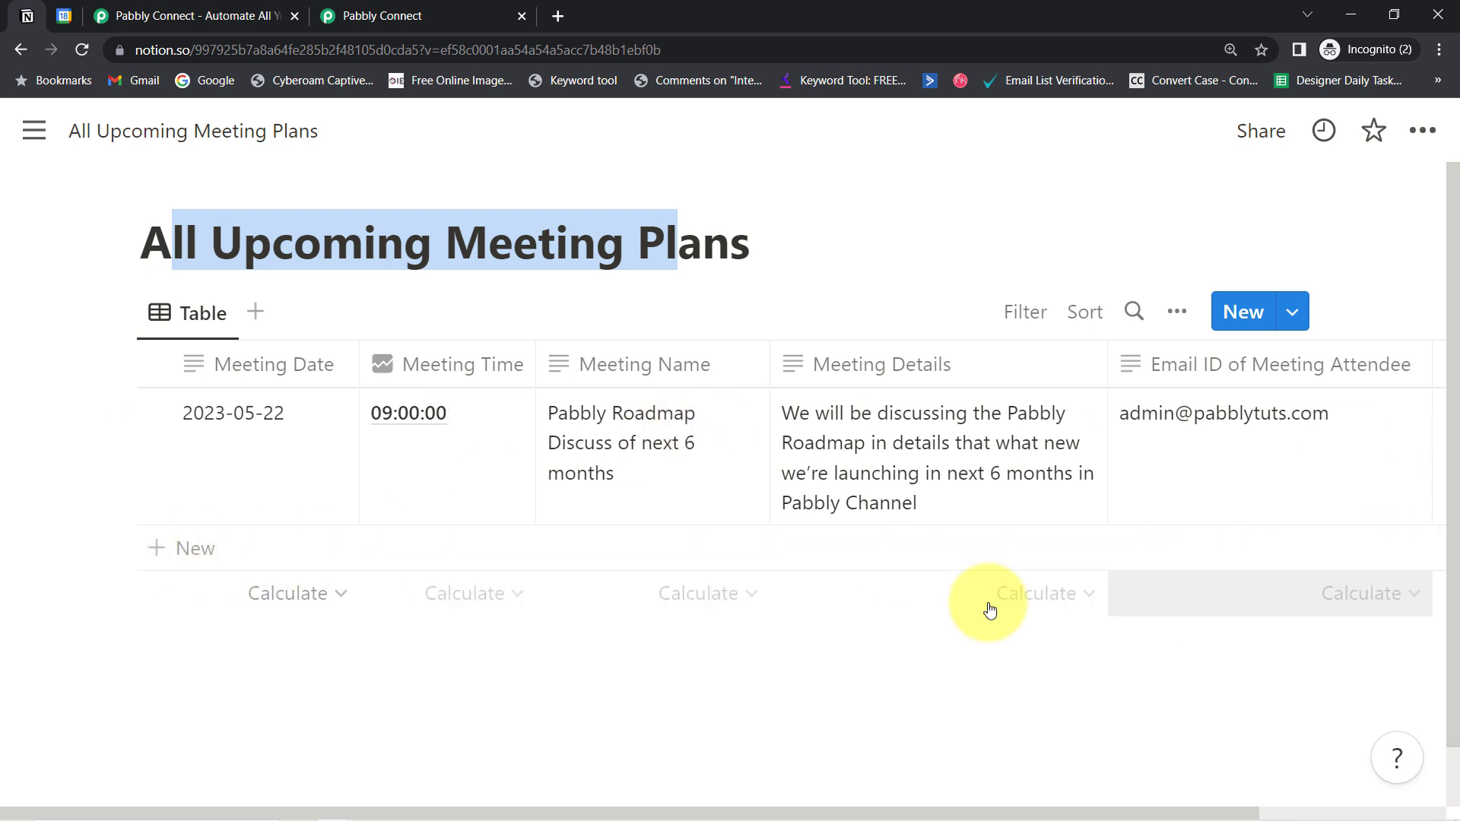
pyautogui.click(456, 11)
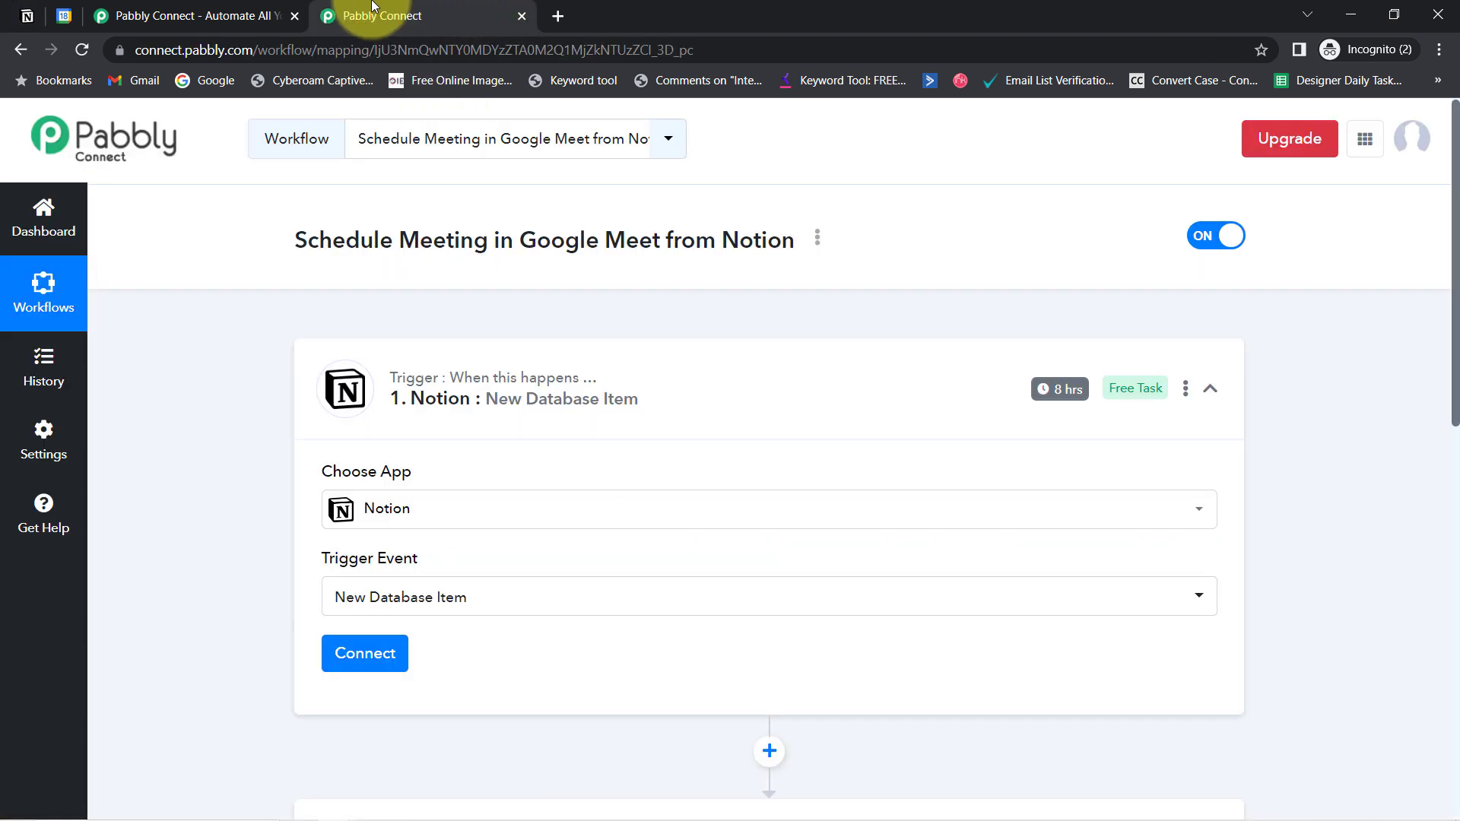
pyautogui.click(295, 16)
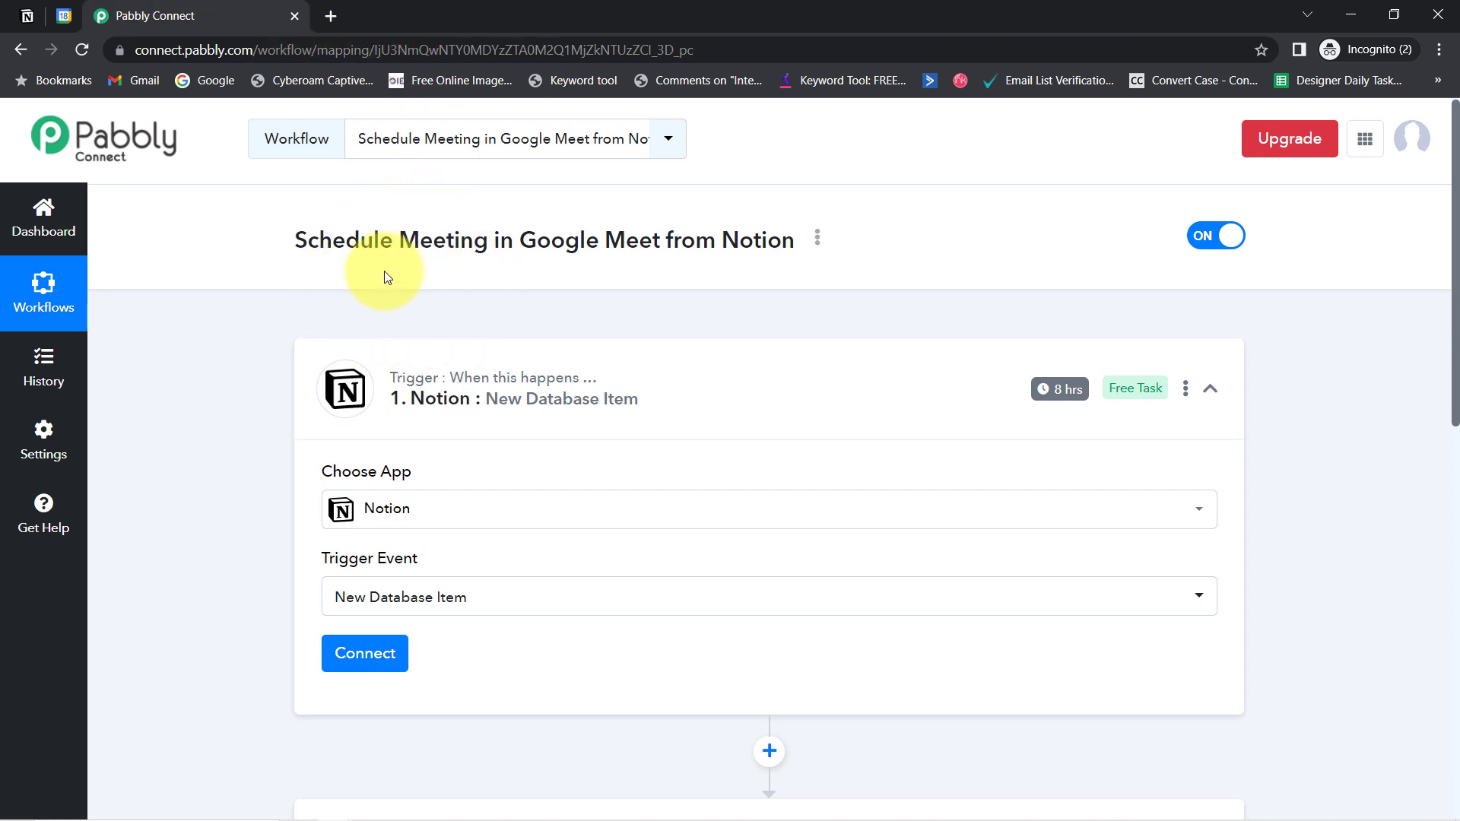
# Add a new connection for the Notion trigger and start authorizing the Notion account
pyautogui.scroll(-3, 1444, 424)
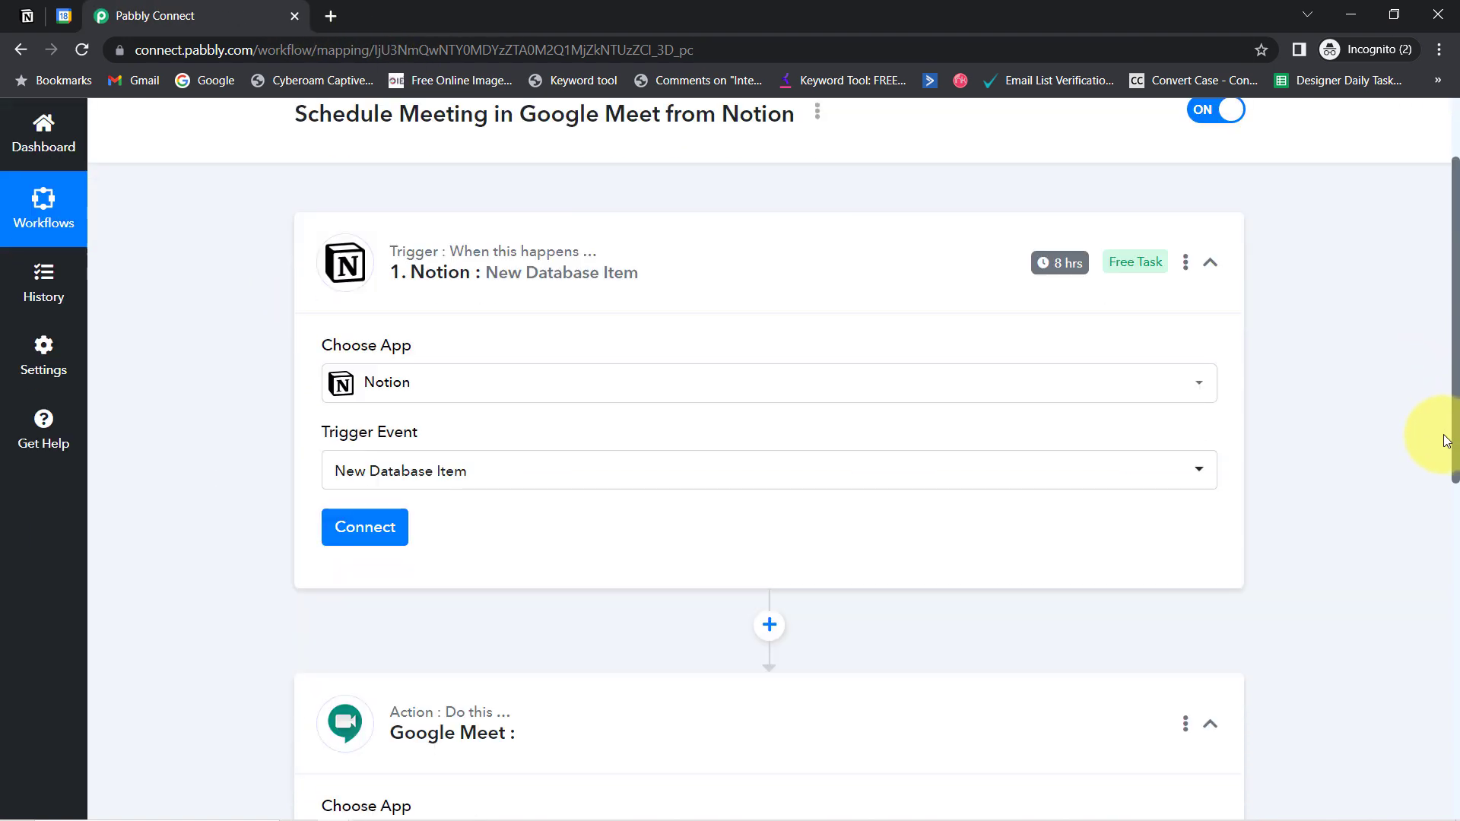
pyautogui.click(367, 433)
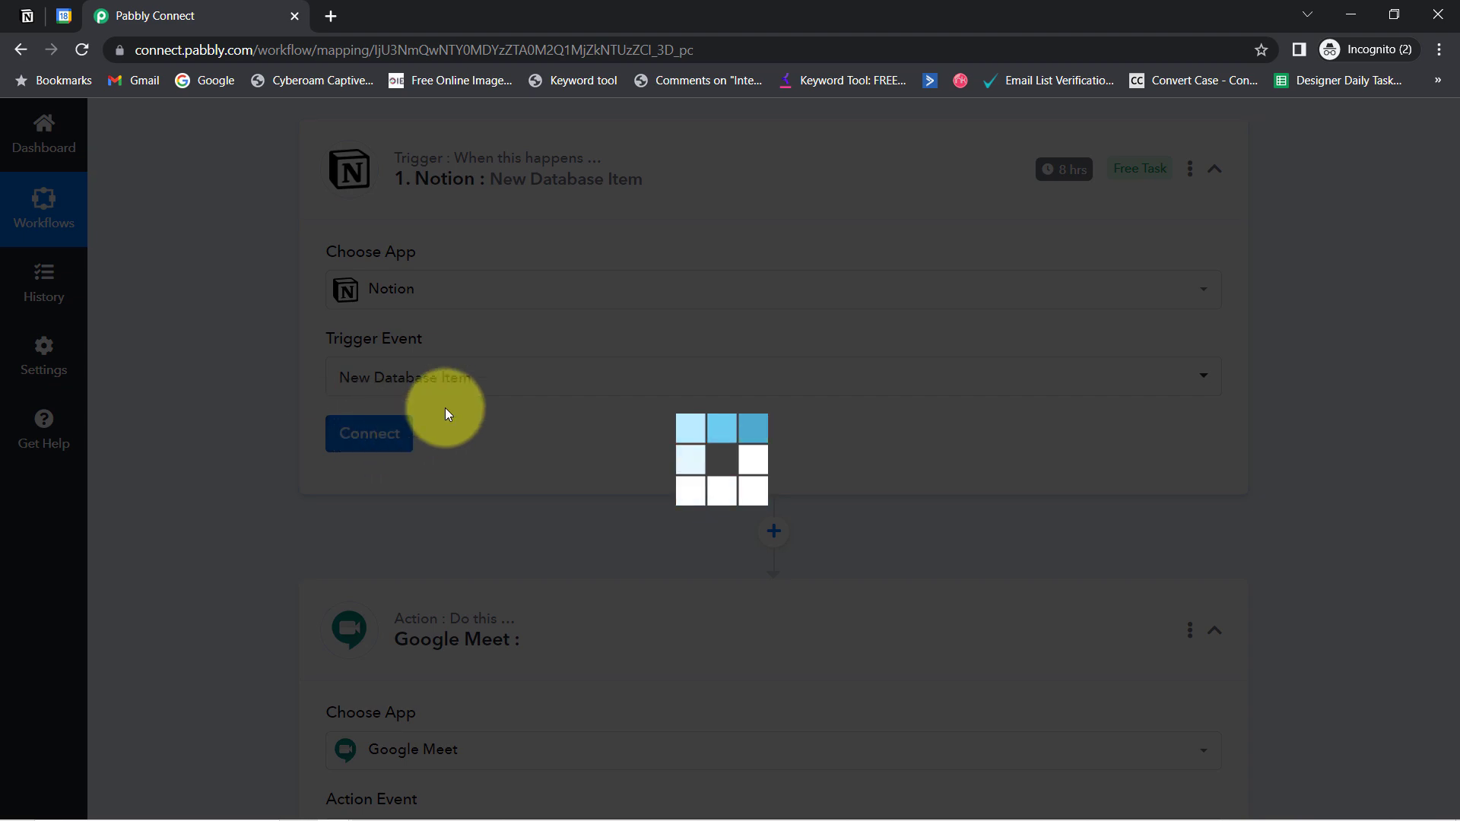
pyautogui.click(836, 301)
pyautogui.click(748, 516)
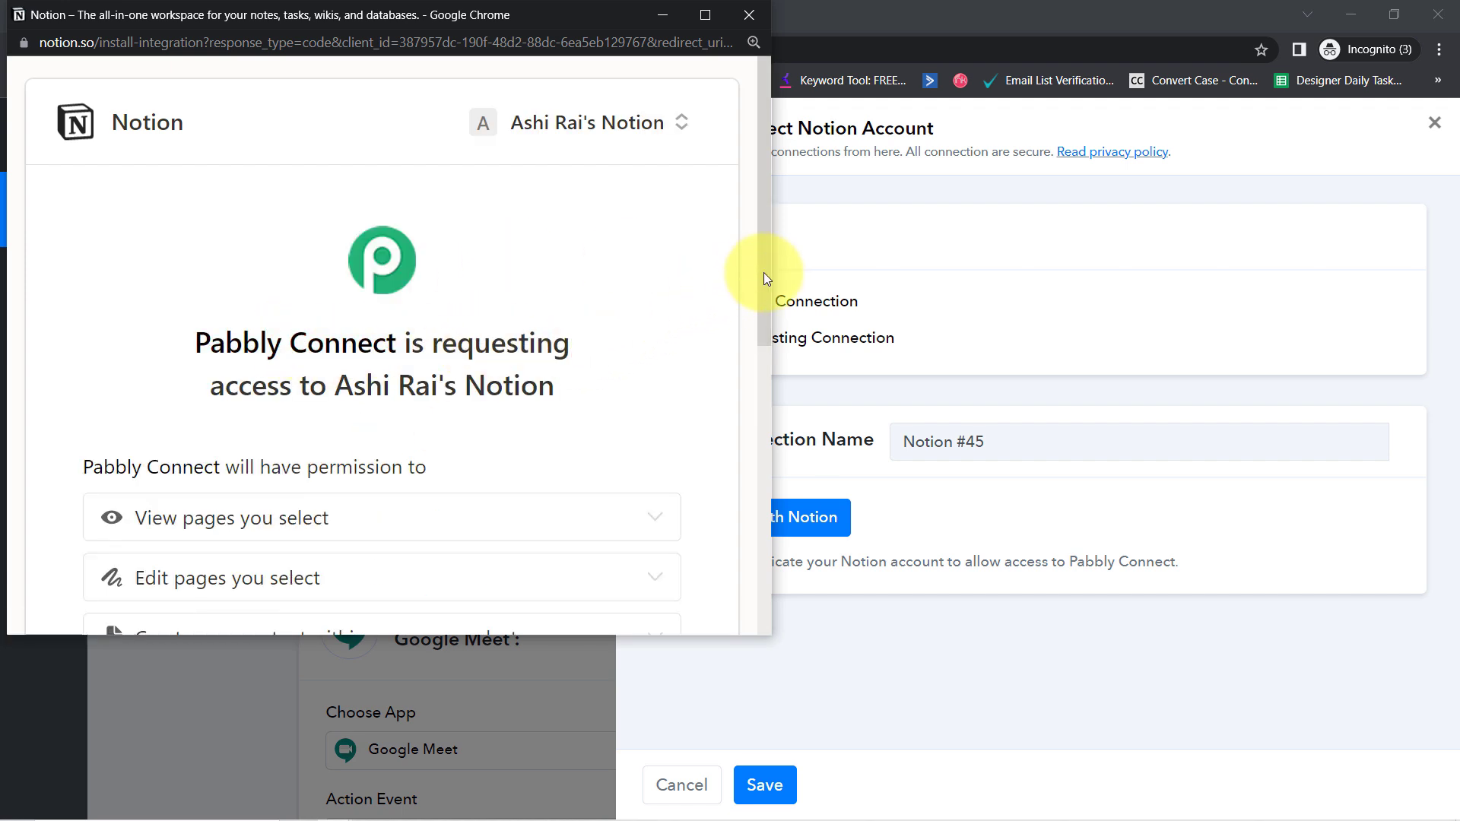
# Grant Pabbly Connect access to the All Upcoming Meeting Plans page in the Notion authorization window
pyautogui.moveTo(765, 276); pyautogui.dragTo(768, 494)
pyautogui.click(478, 503)
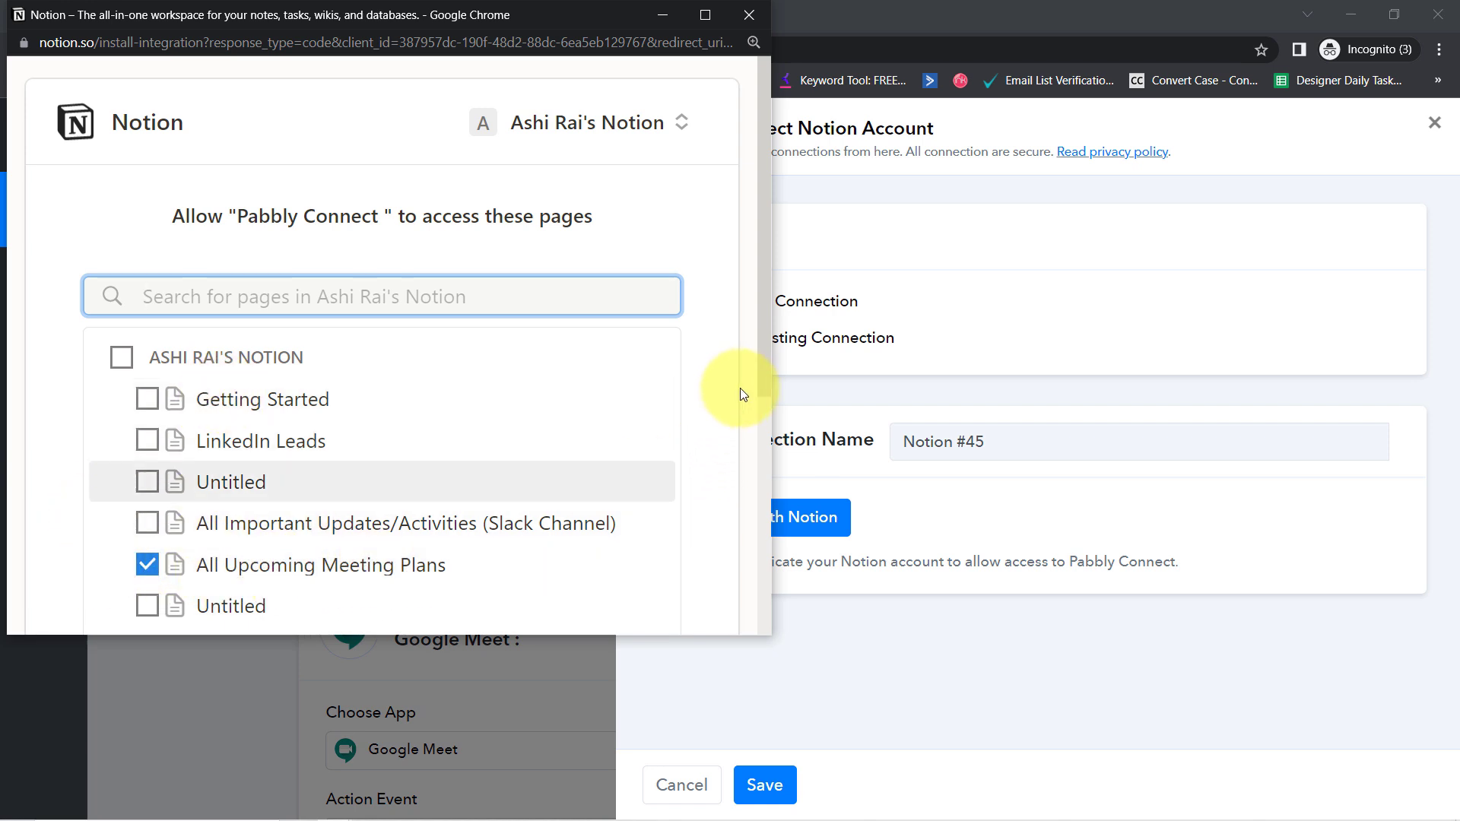
pyautogui.moveTo(762, 382); pyautogui.dragTo(737, 578)
pyautogui.click(564, 624)
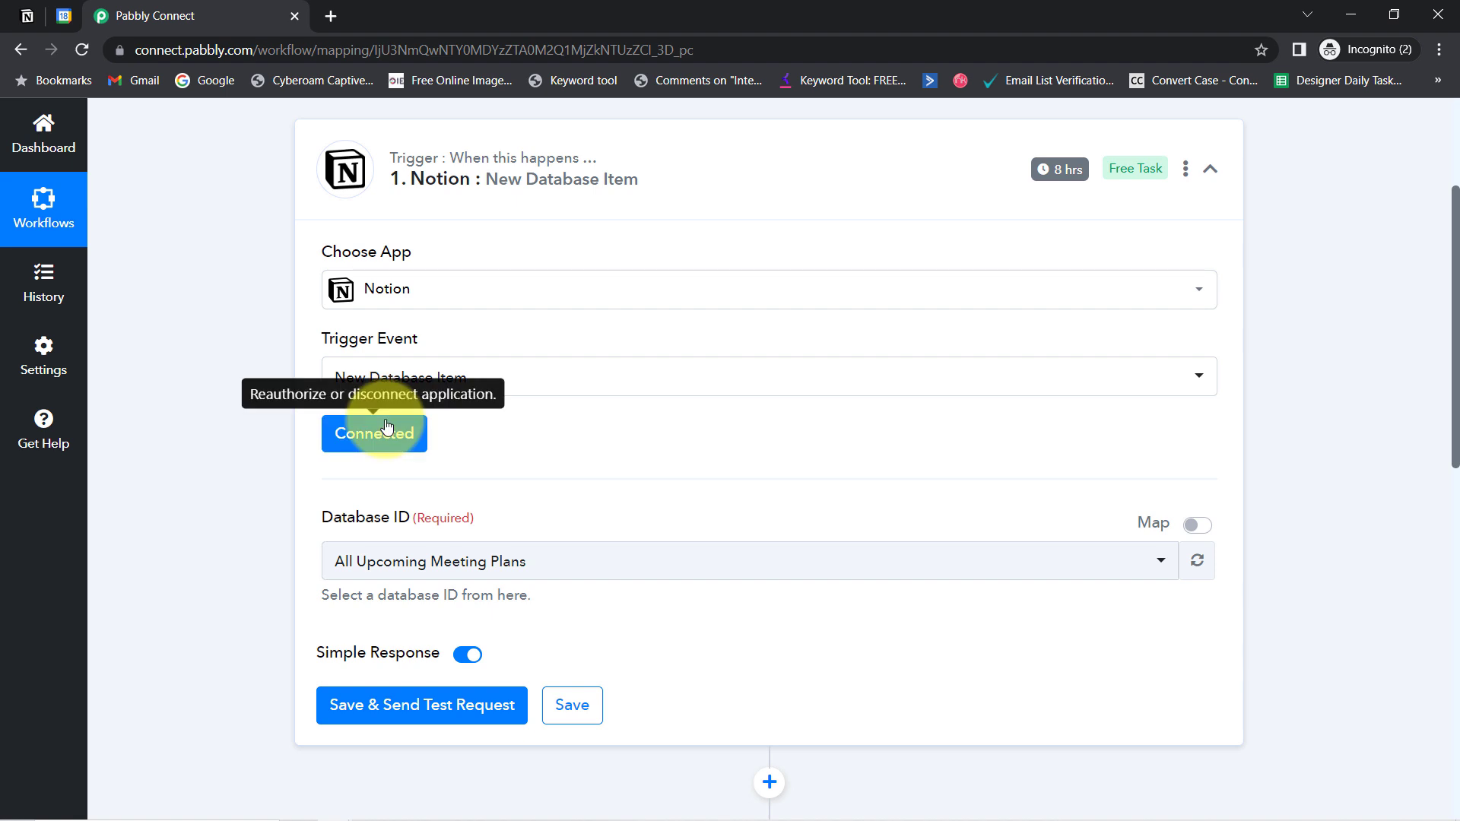
# Check that the trigger's database is All Upcoming Meeting Plans as in Notion, and save it with a test request
pyautogui.scroll(-2, 1437, 403)
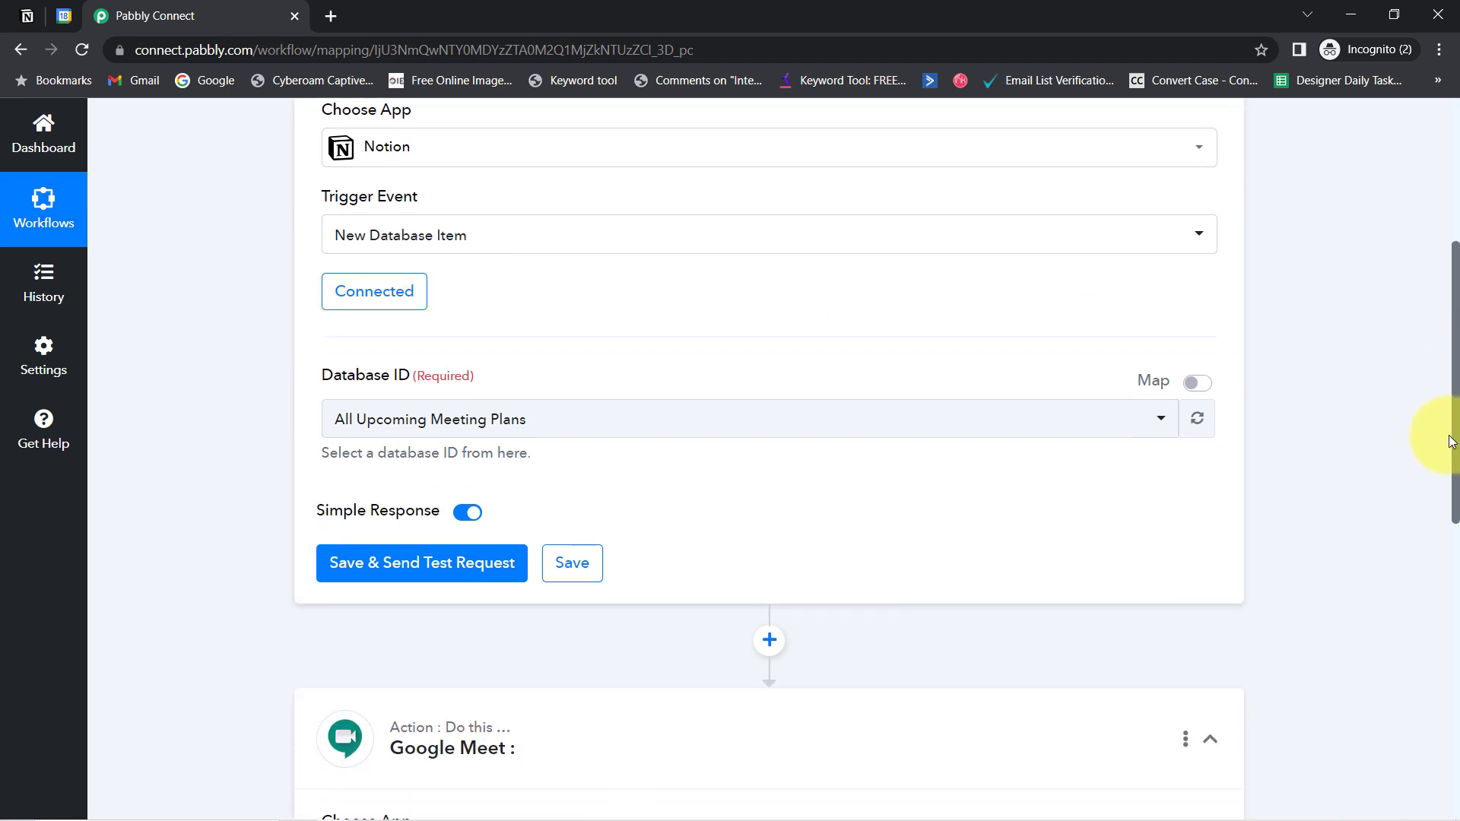
pyautogui.click(544, 427)
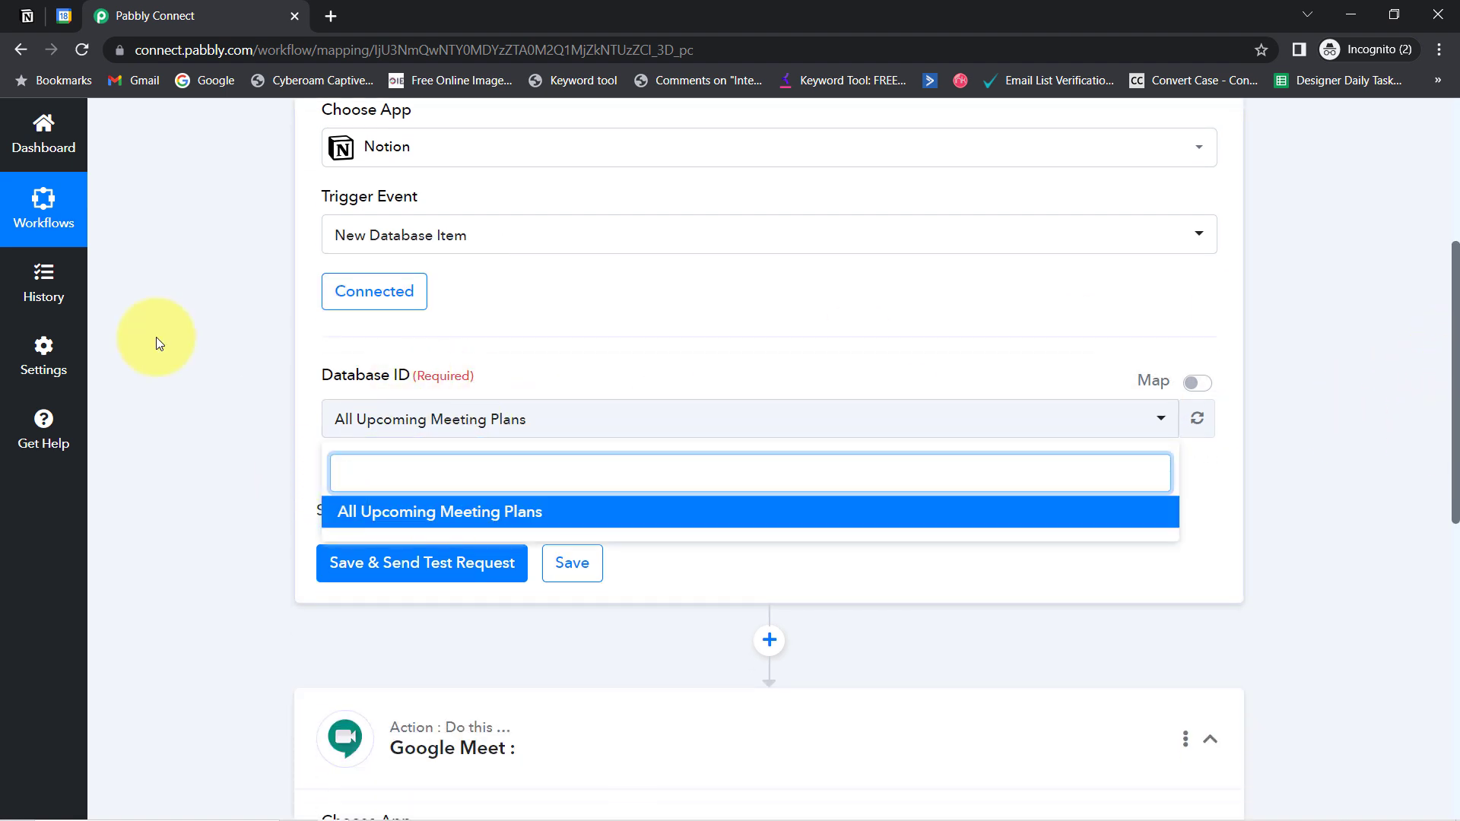
pyautogui.click(23, 15)
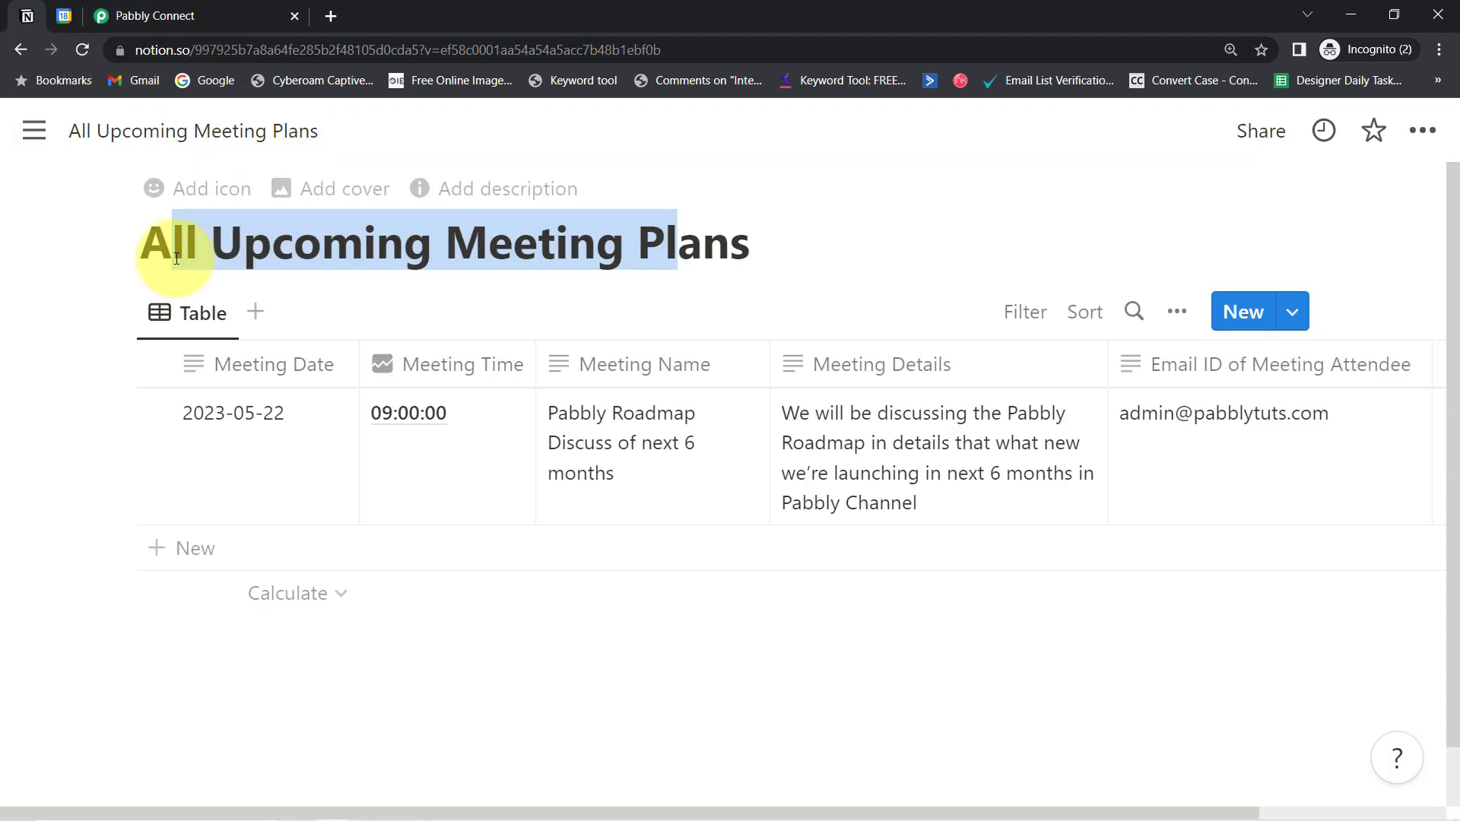
pyautogui.click(122, 50)
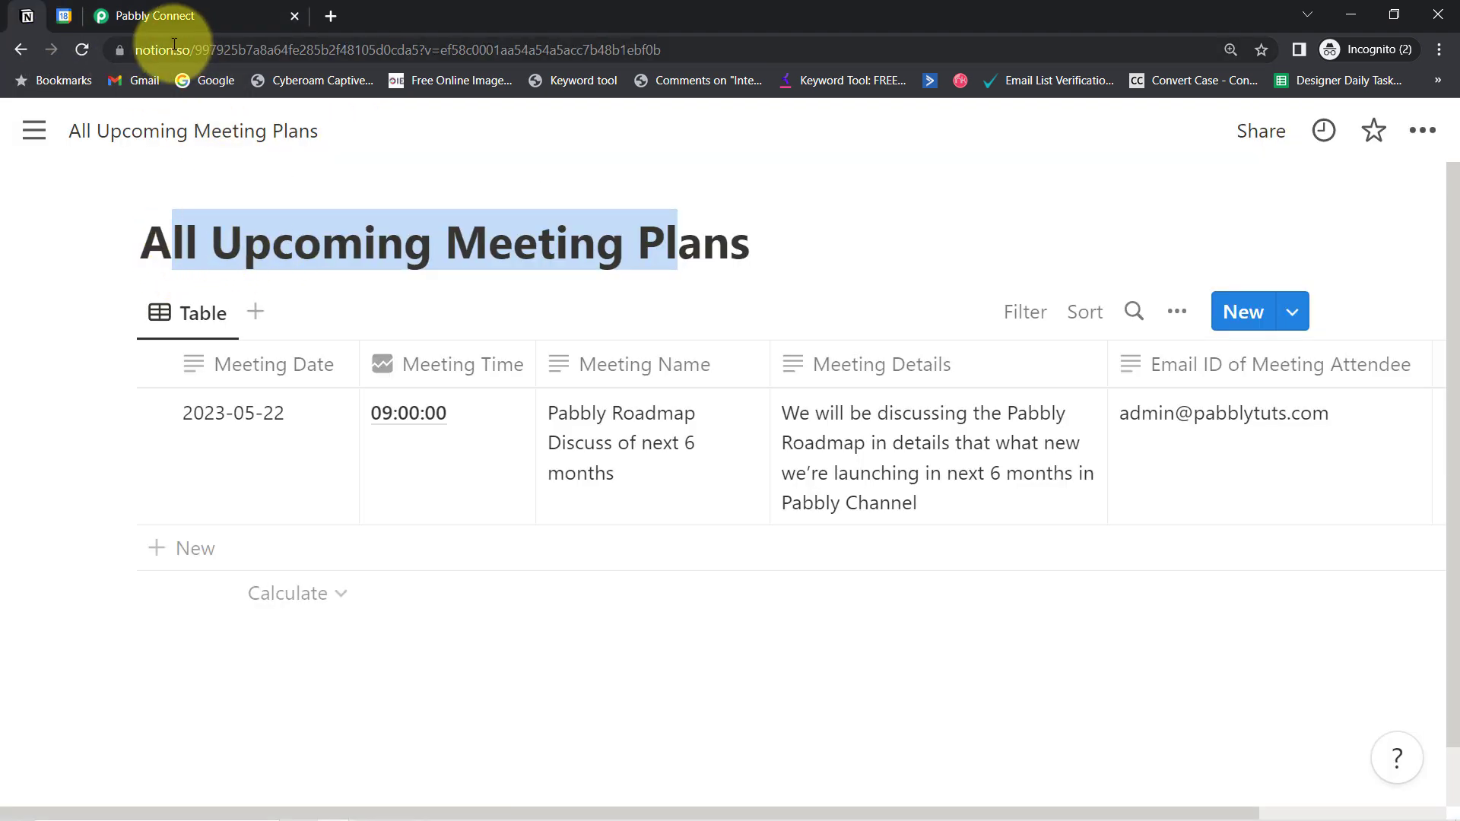
pyautogui.click(147, 10)
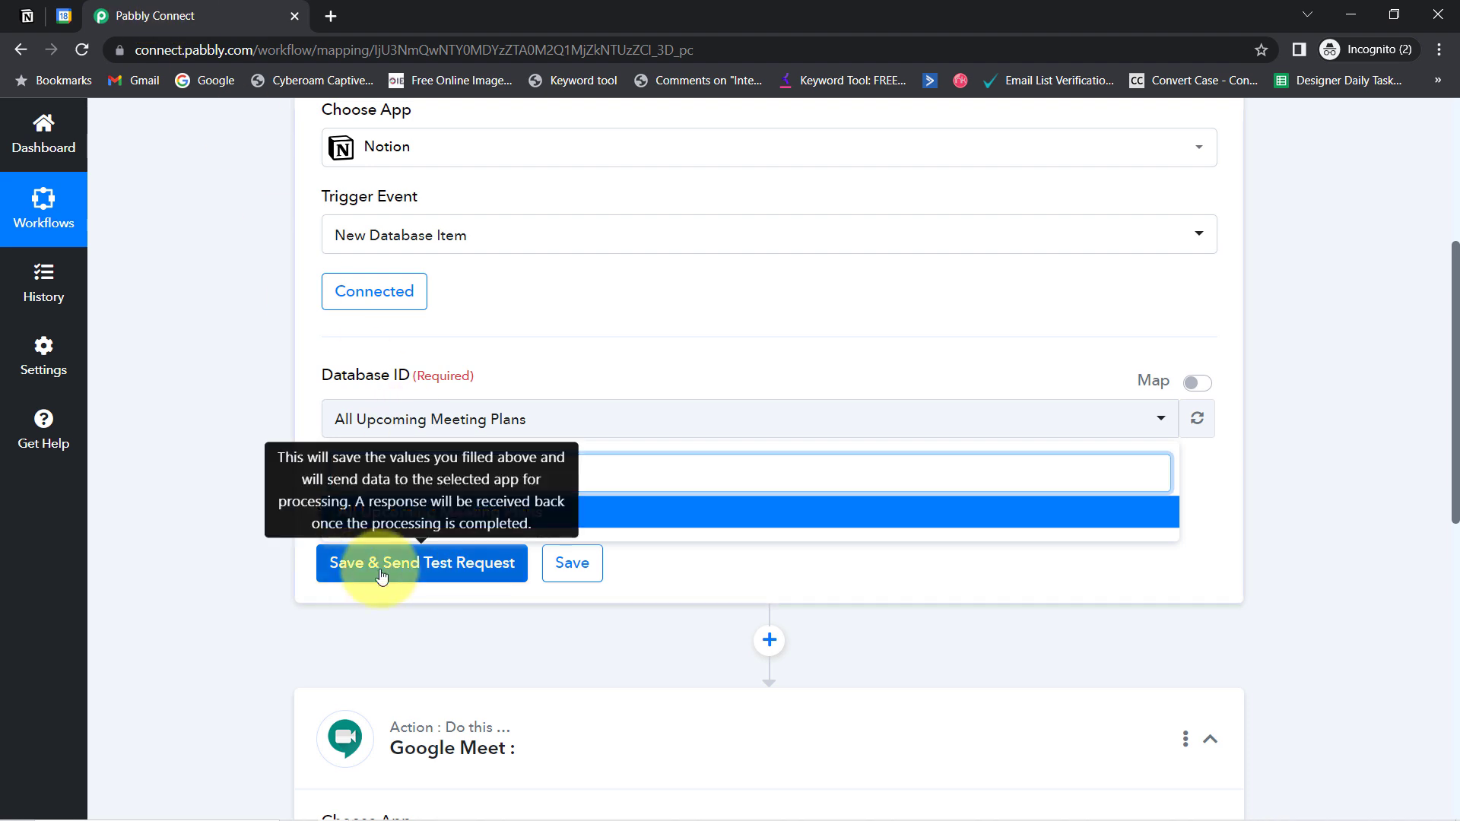
pyautogui.click(368, 613)
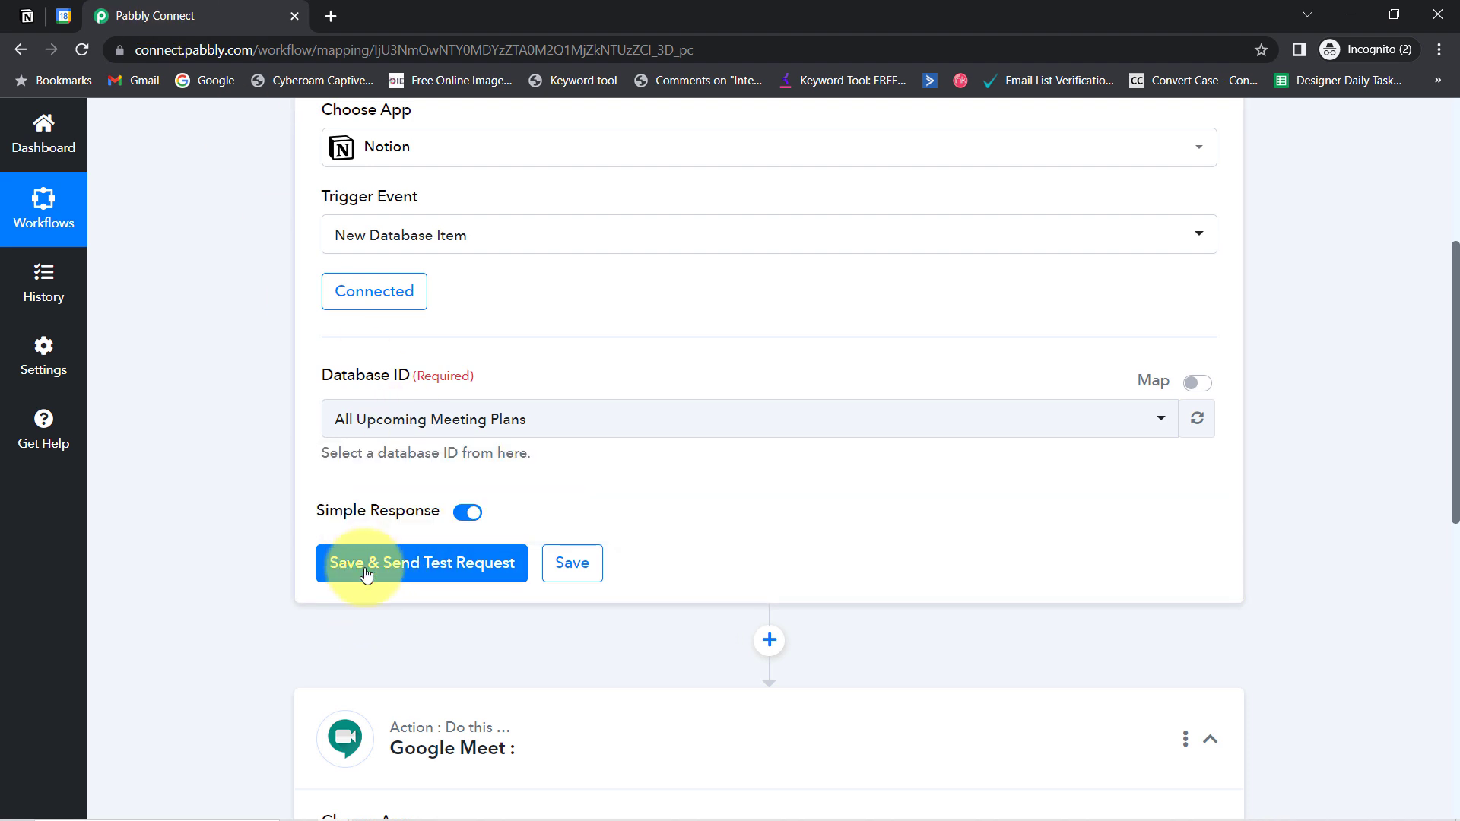
pyautogui.click(365, 567)
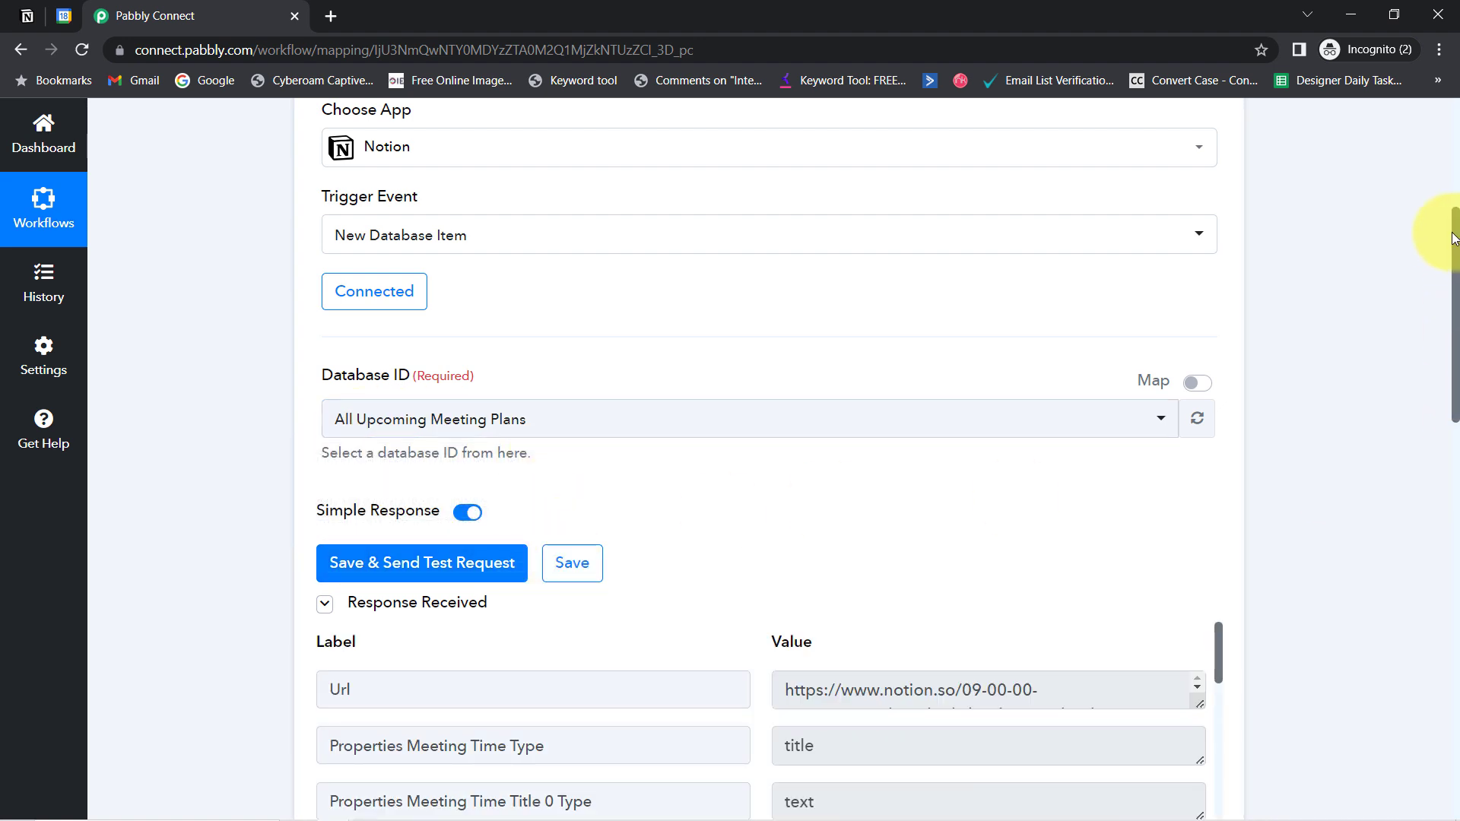
# Examine the meeting time, name and details in the received test response and compare them with the Notion table row
pyautogui.moveTo(1456, 251); pyautogui.dragTo(1456, 394)
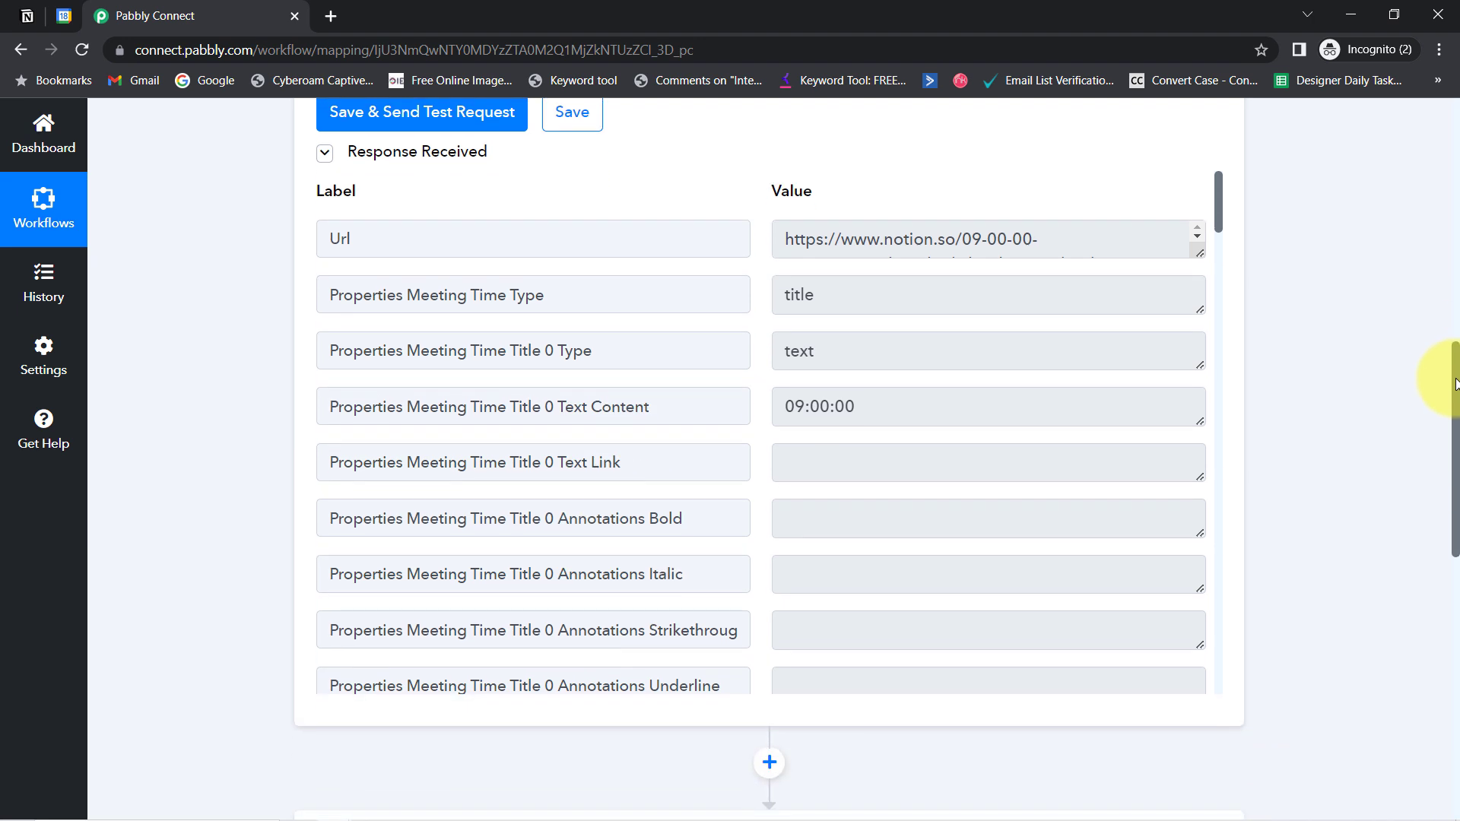
pyautogui.click(25, 18)
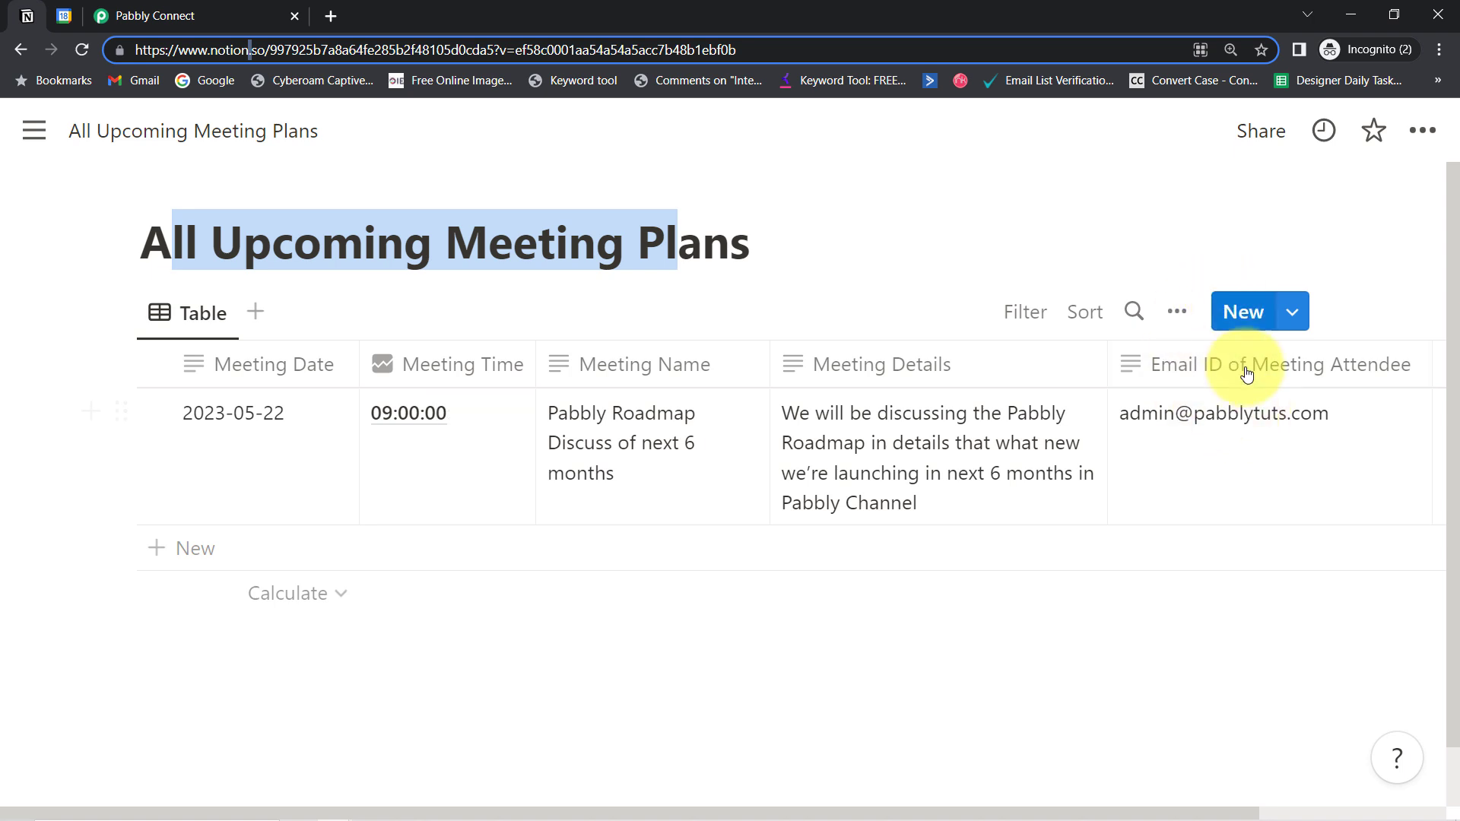
pyautogui.click(195, 15)
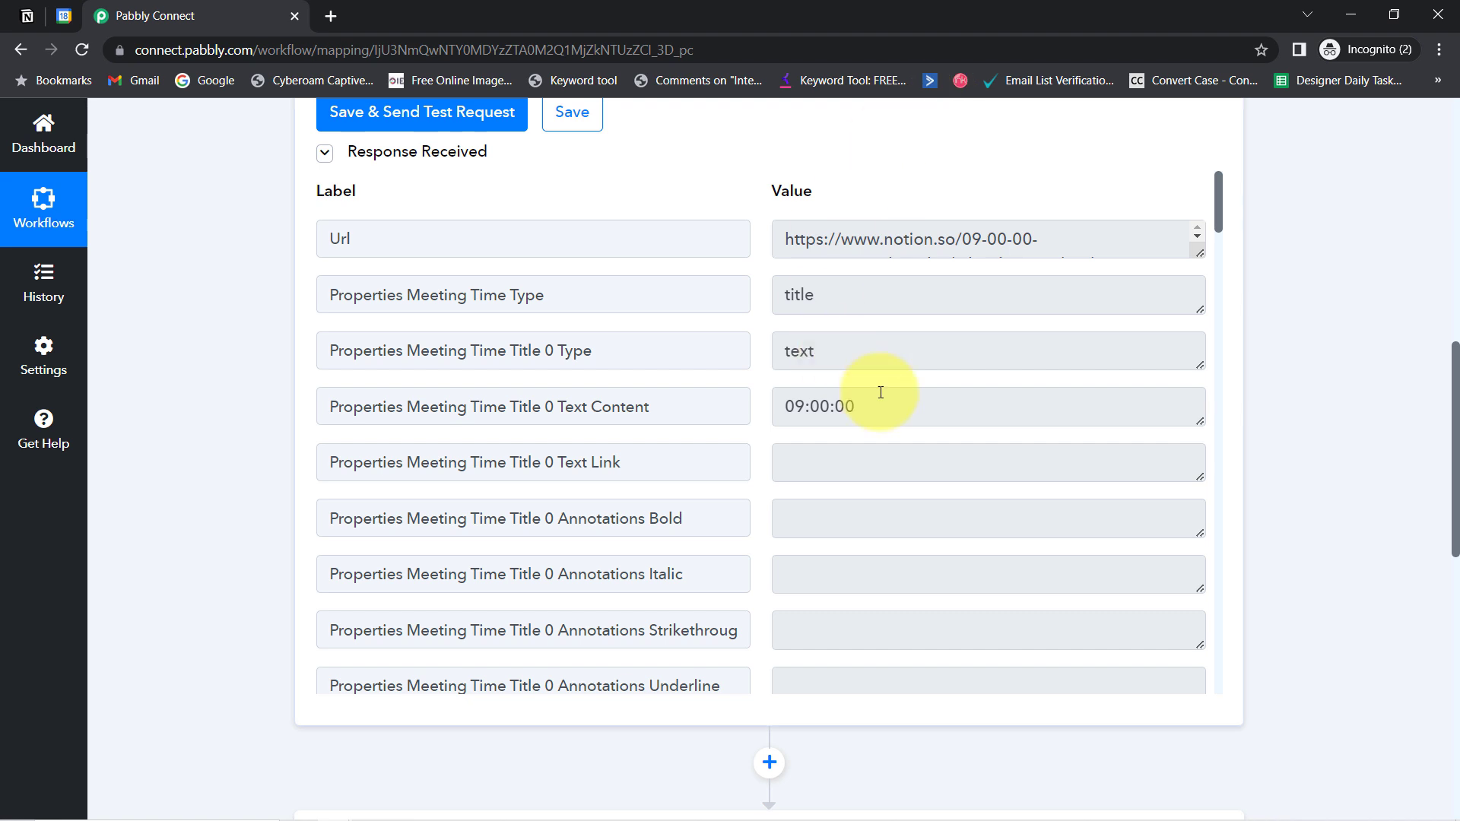
pyautogui.moveTo(860, 406); pyautogui.dragTo(764, 409)
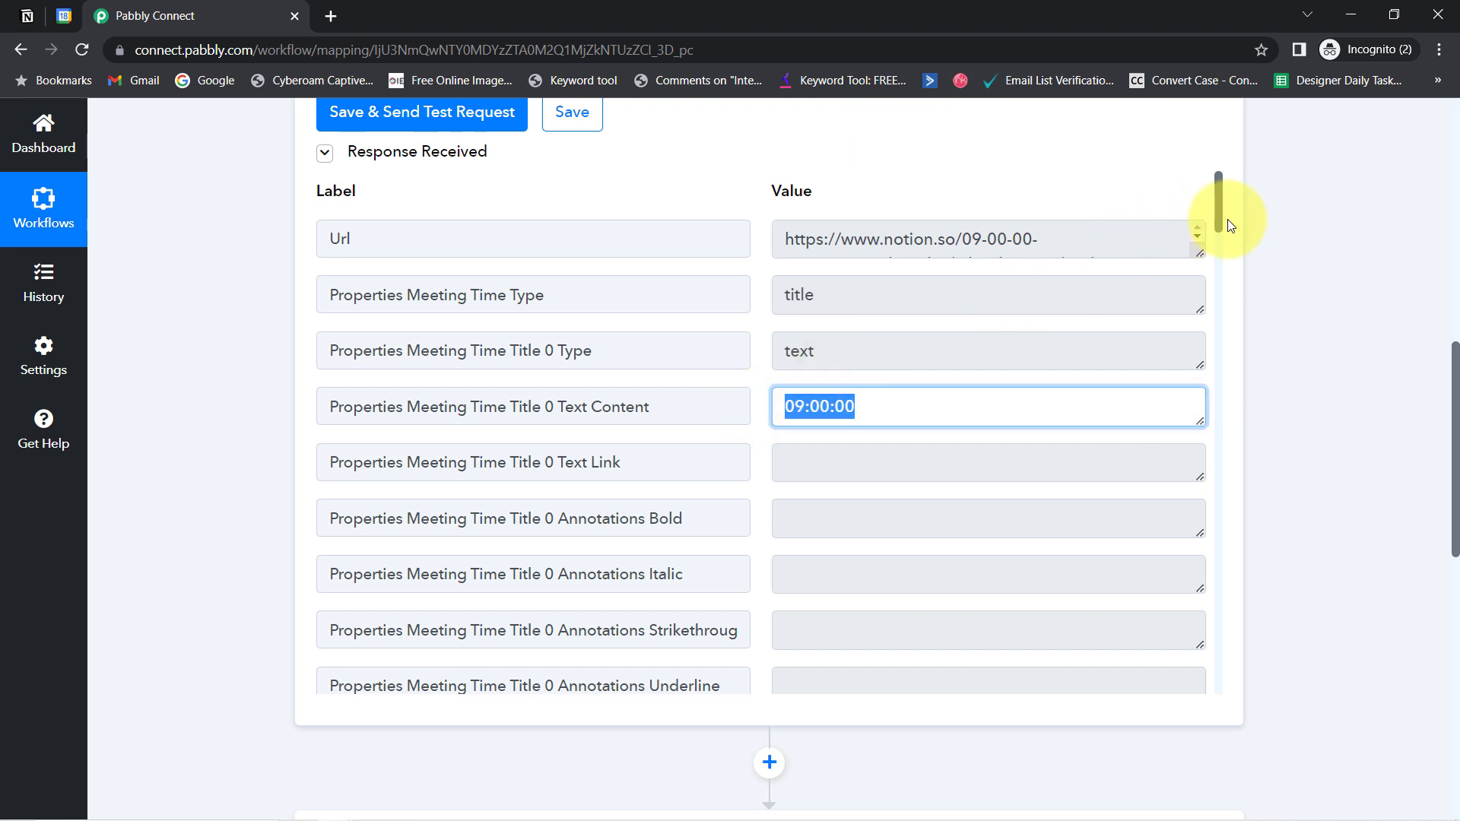
pyautogui.moveTo(1217, 220); pyautogui.dragTo(1214, 322)
pyautogui.moveTo(1049, 245); pyautogui.dragTo(964, 257)
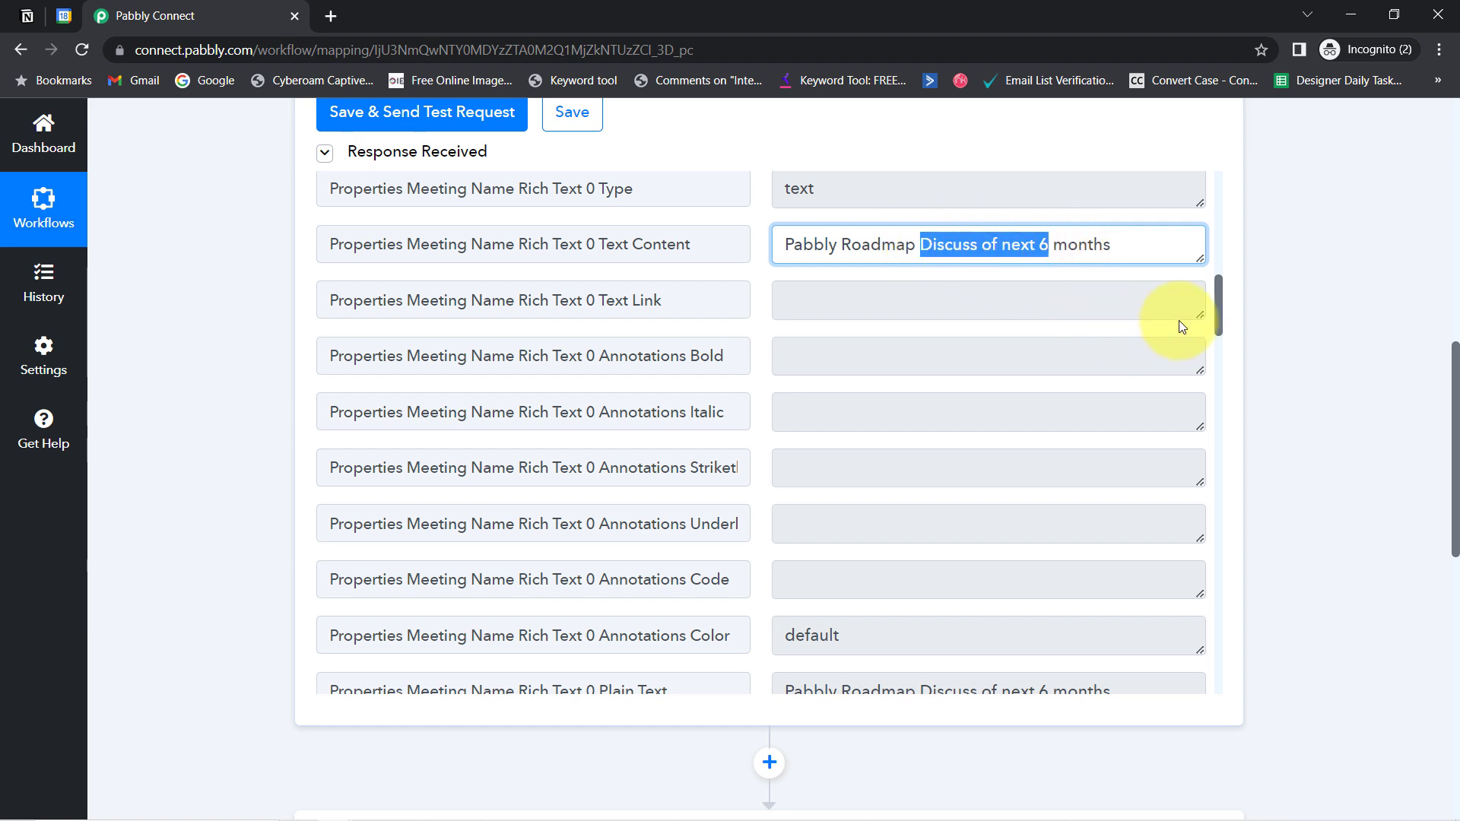
pyautogui.moveTo(1218, 307); pyautogui.dragTo(1199, 481)
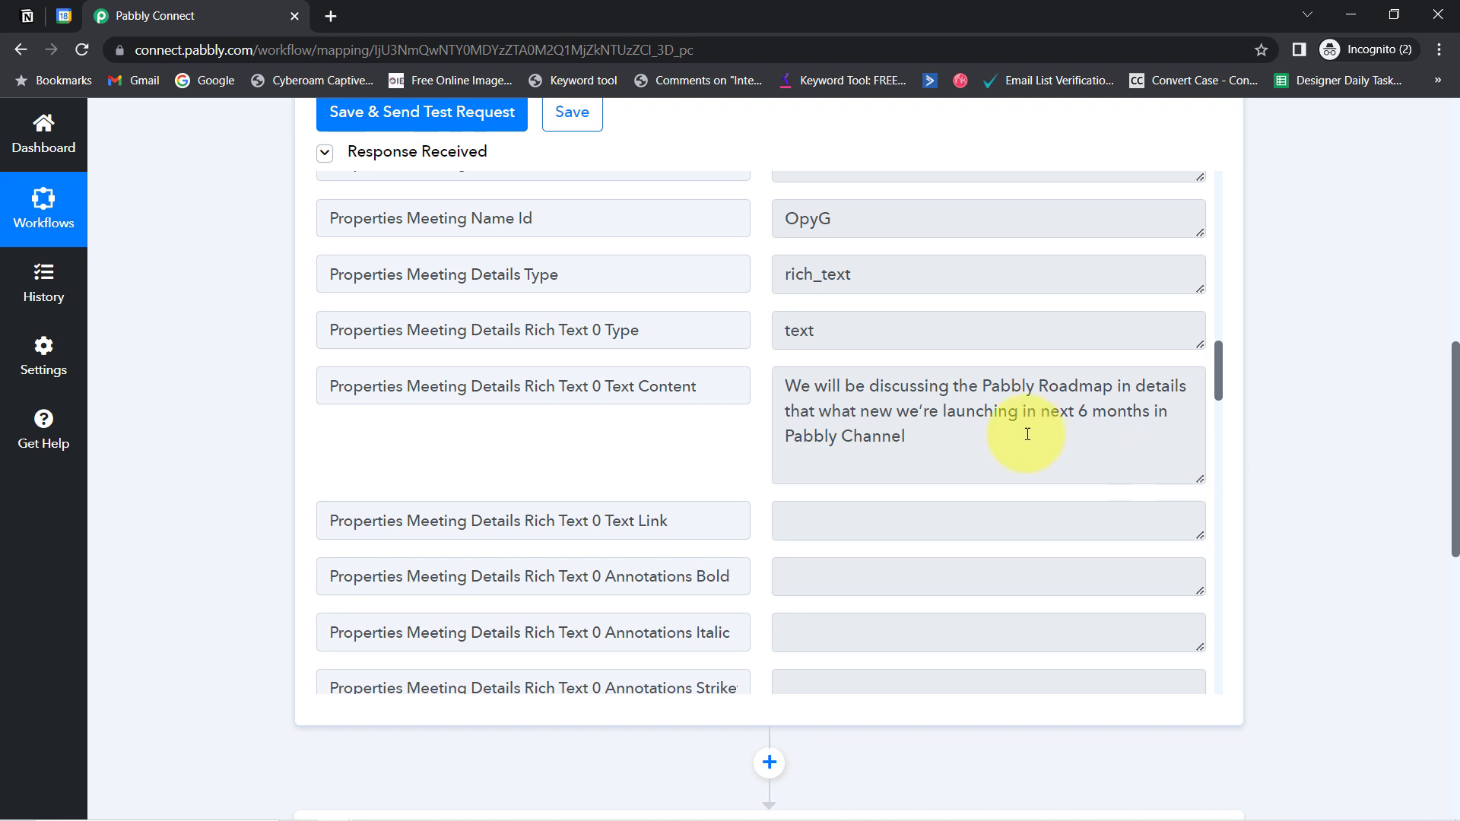
pyautogui.moveTo(904, 392); pyautogui.dragTo(962, 425)
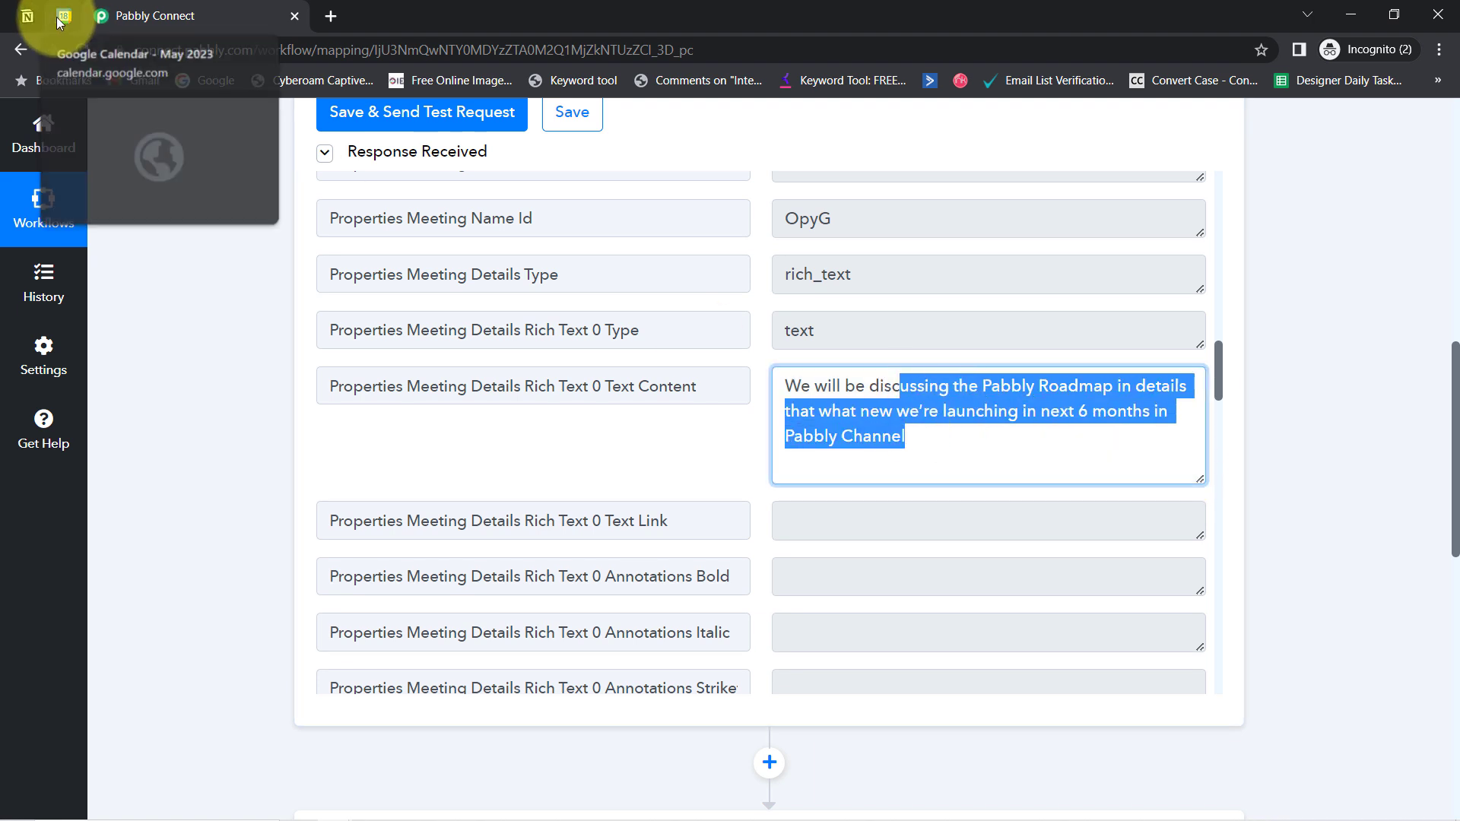
pyautogui.click(27, 15)
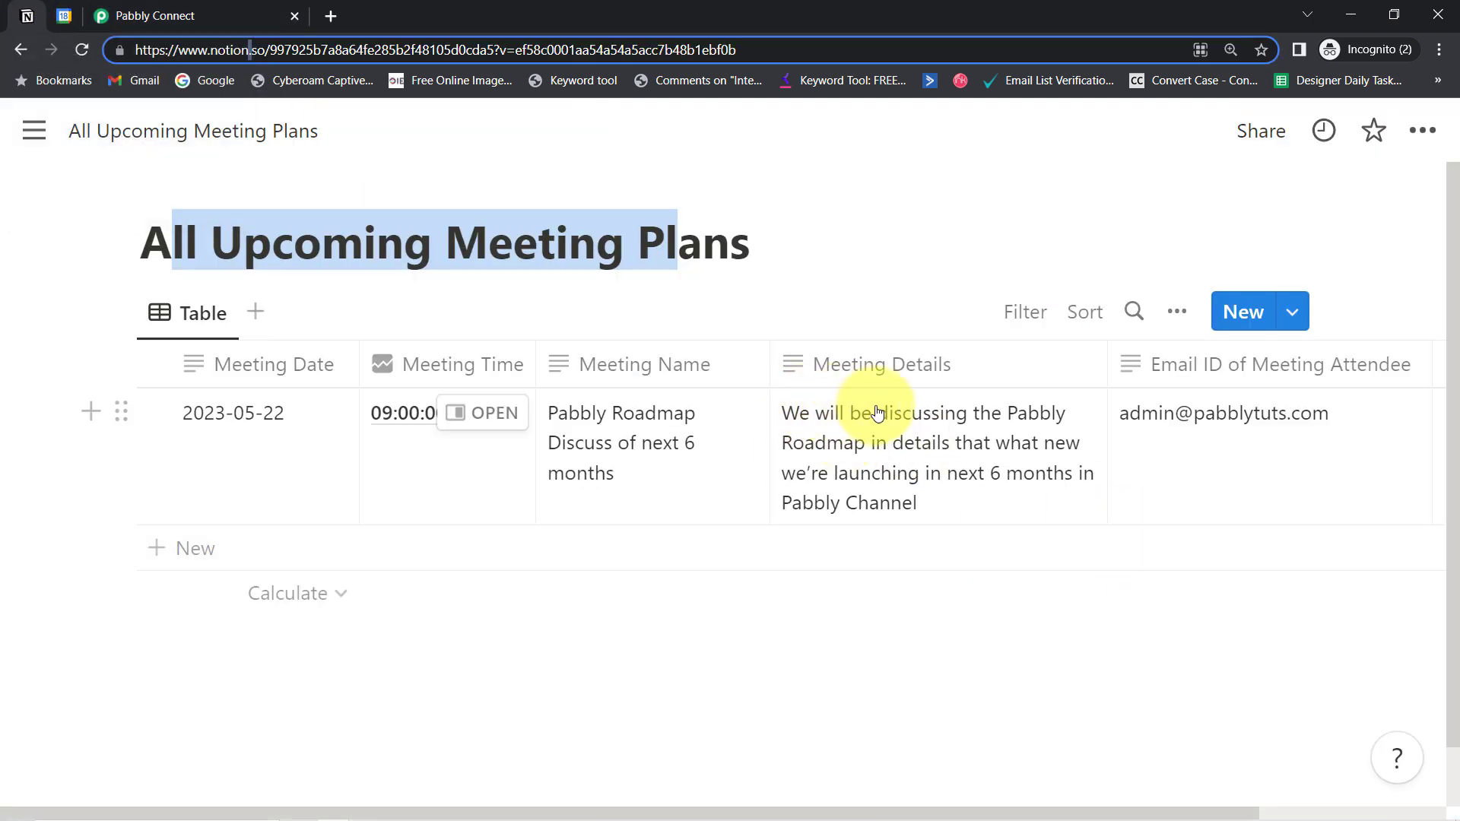
pyautogui.click(186, 9)
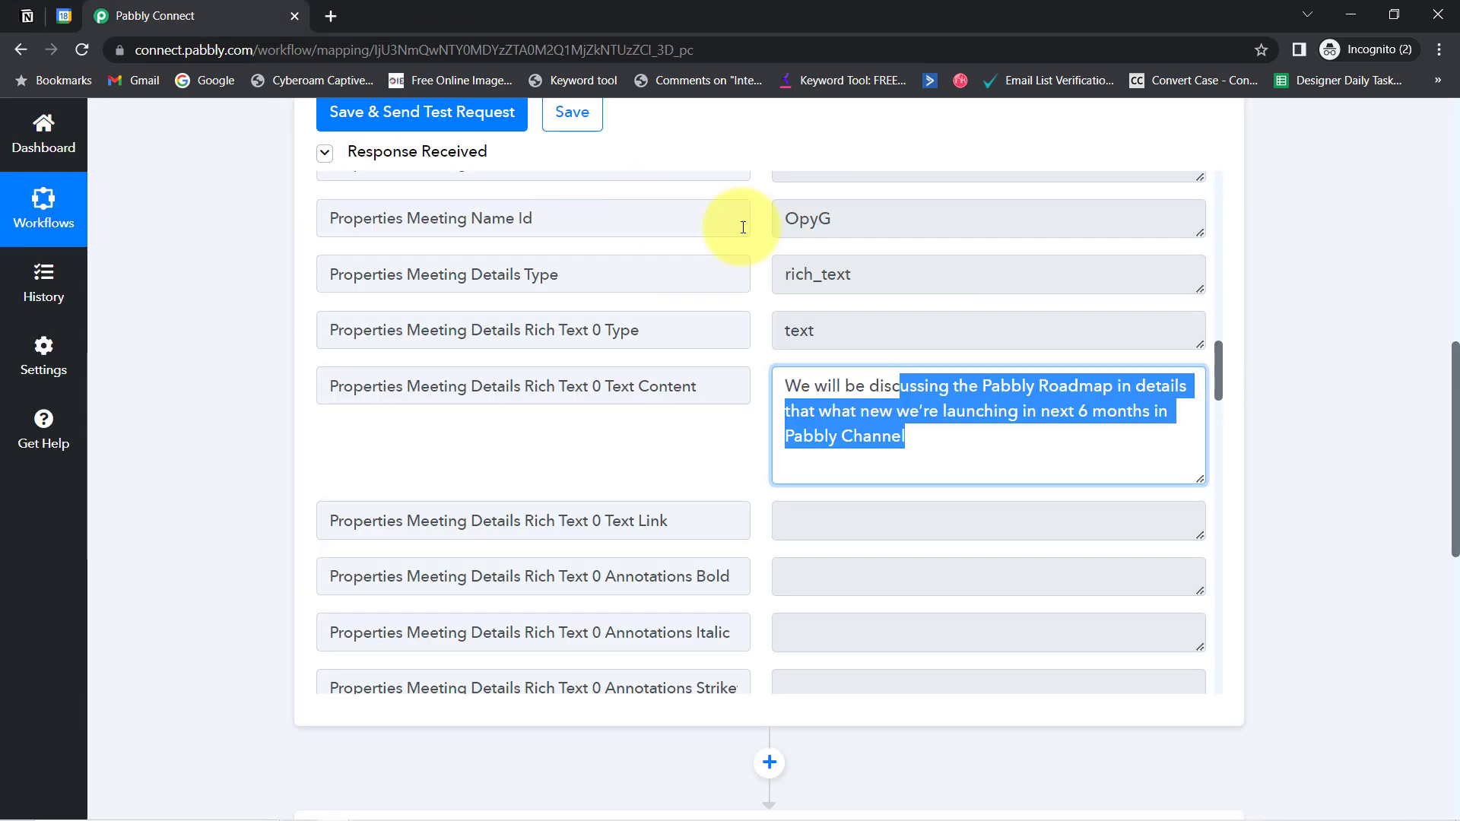
# Examine the meeting date and attendee email in the trigger's test response and compare them with the Notion table row
pyautogui.moveTo(1219, 384); pyautogui.dragTo(1220, 480)
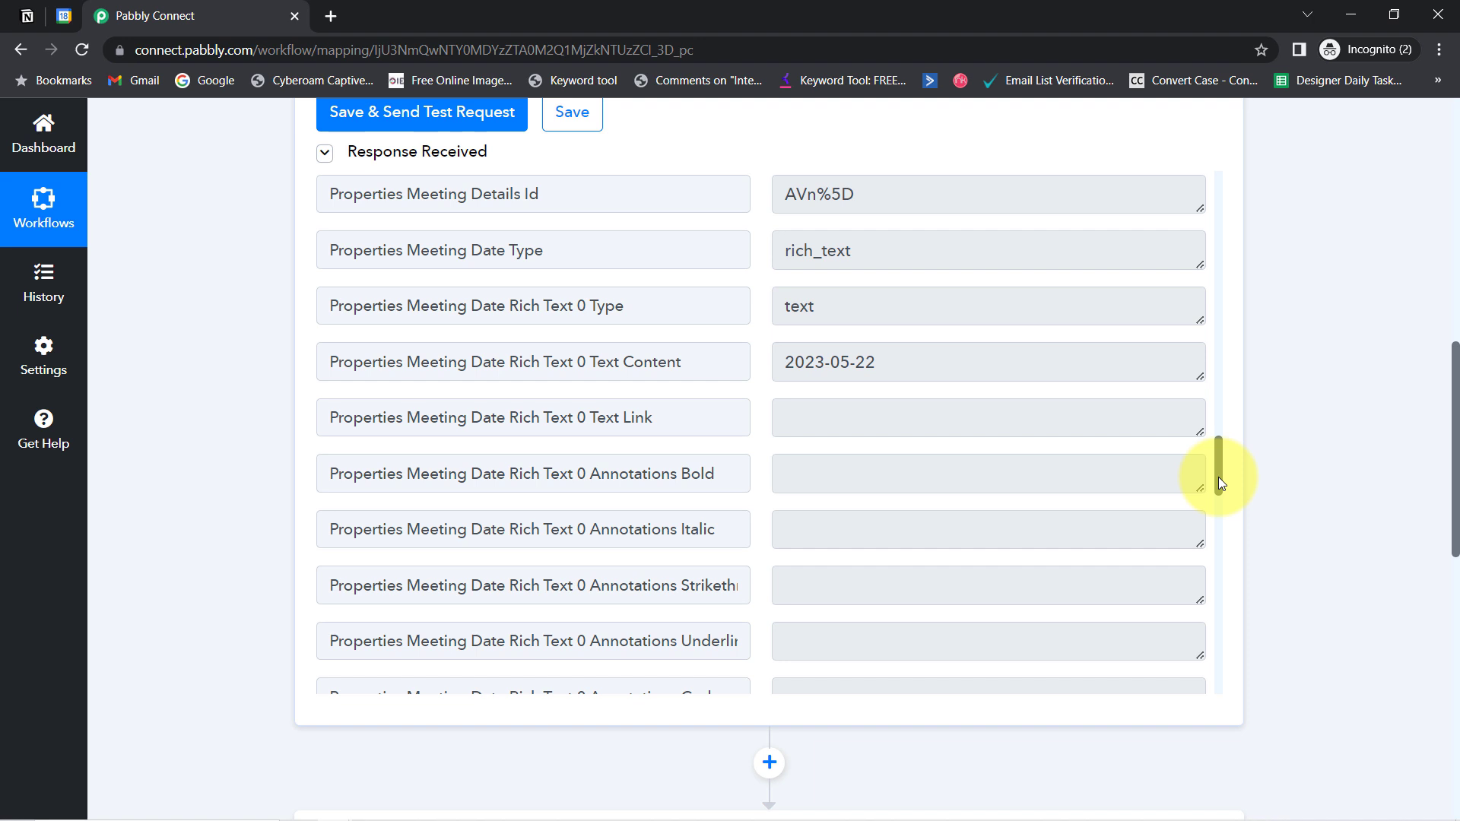
pyautogui.moveTo(795, 362); pyautogui.dragTo(866, 362)
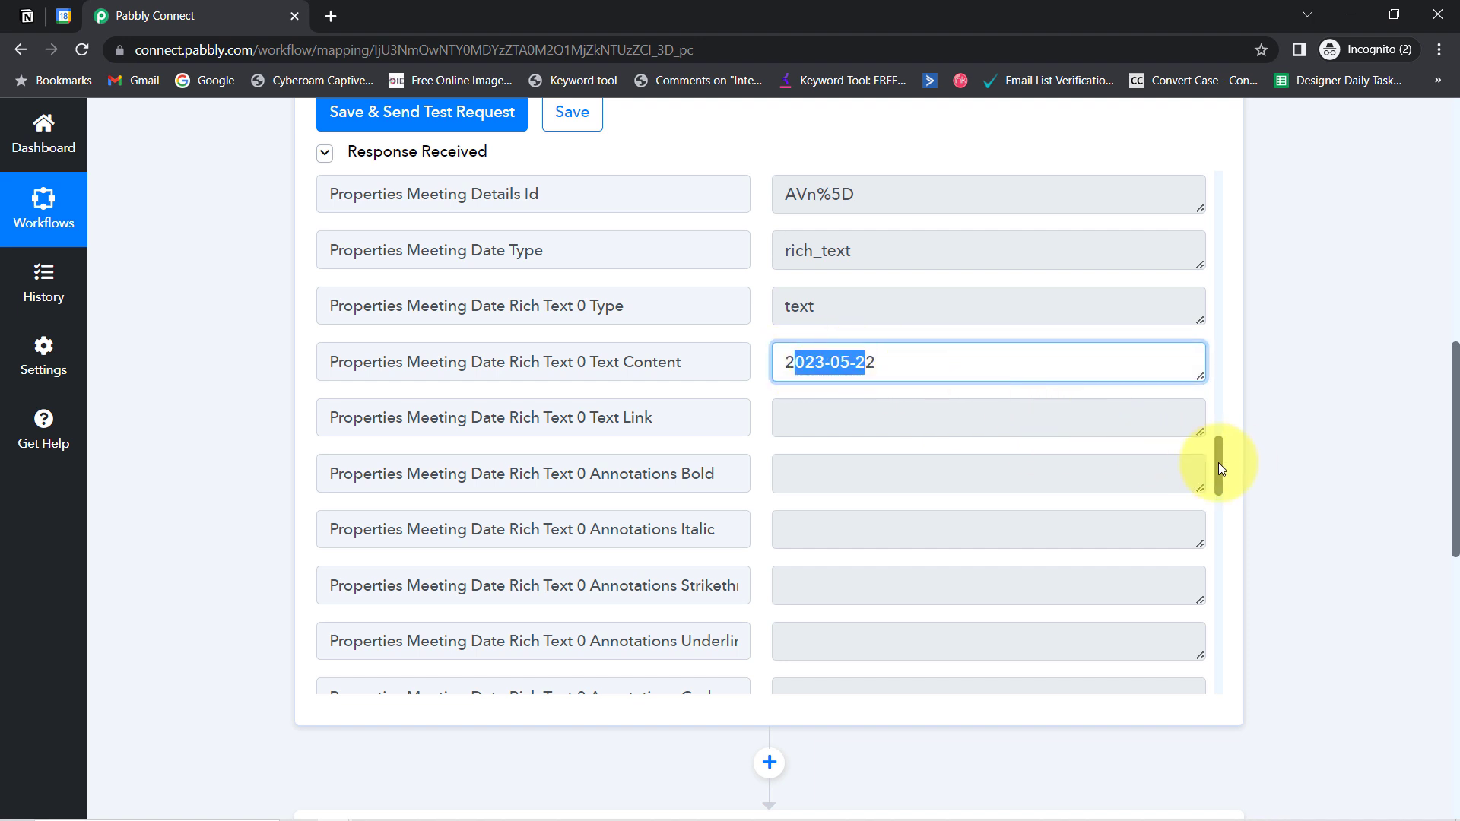
pyautogui.moveTo(1219, 463); pyautogui.dragTo(1215, 547)
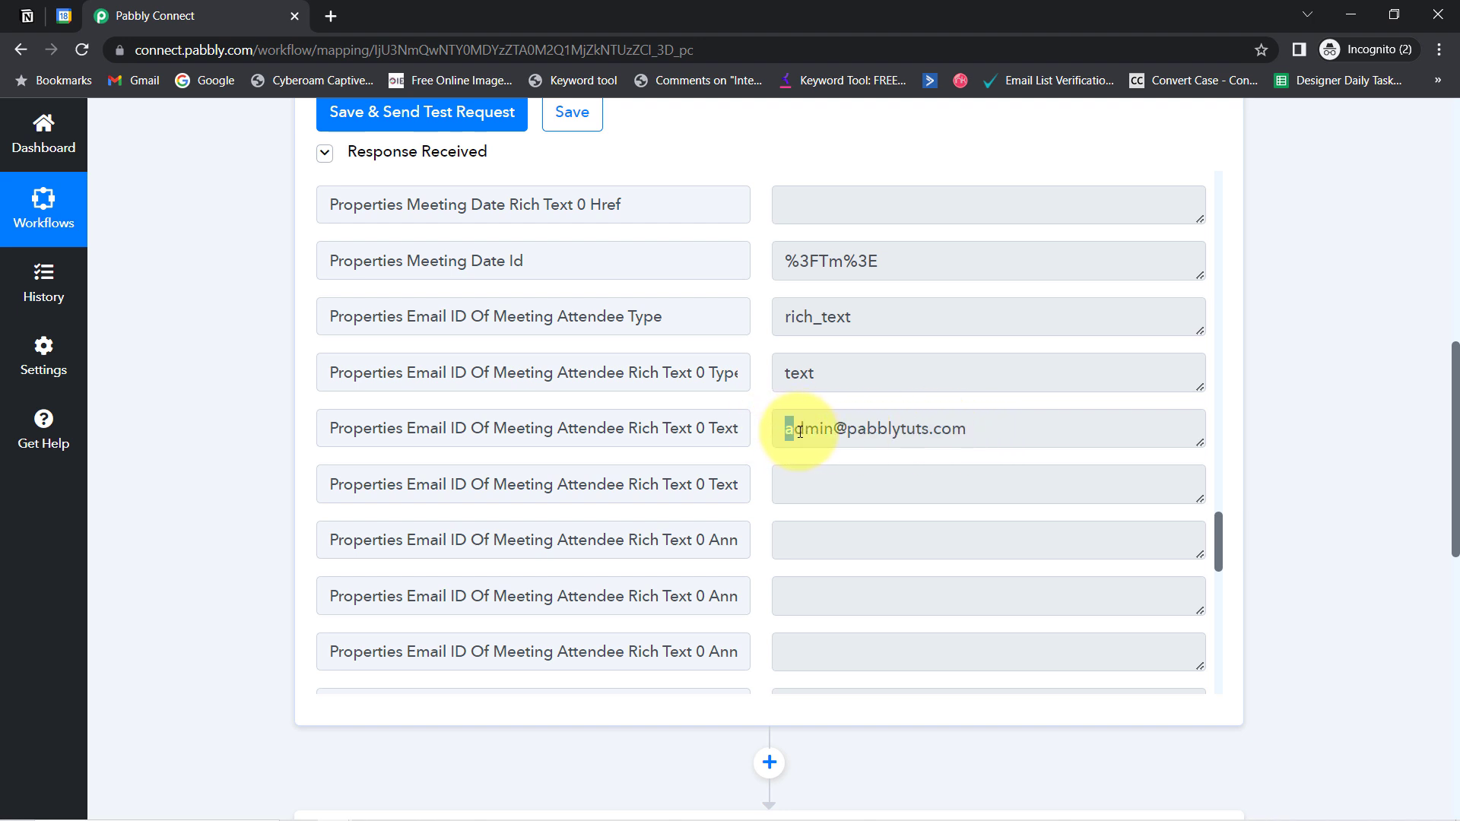
pyautogui.moveTo(786, 430); pyautogui.dragTo(897, 436)
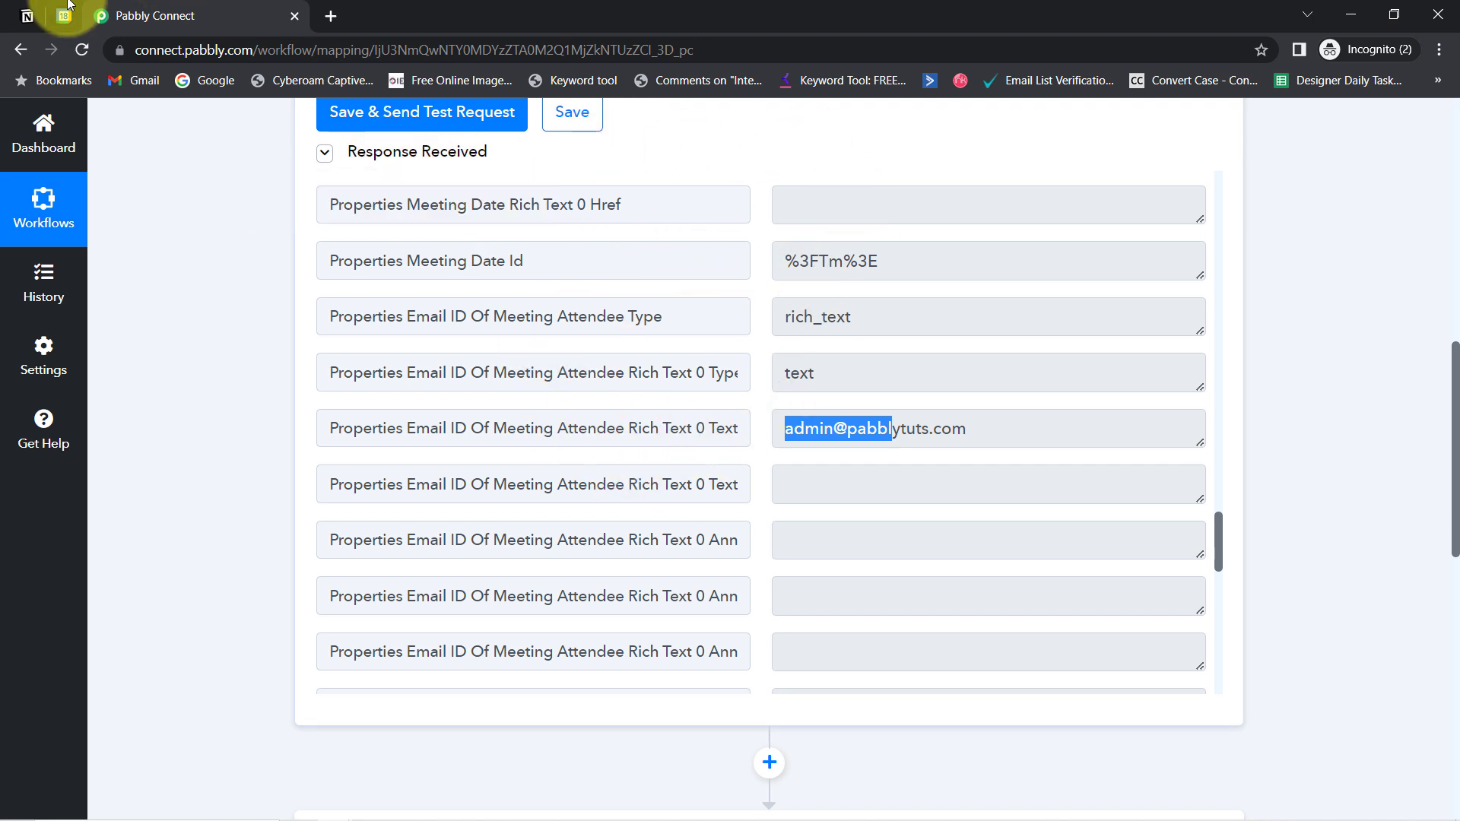
pyautogui.click(28, 15)
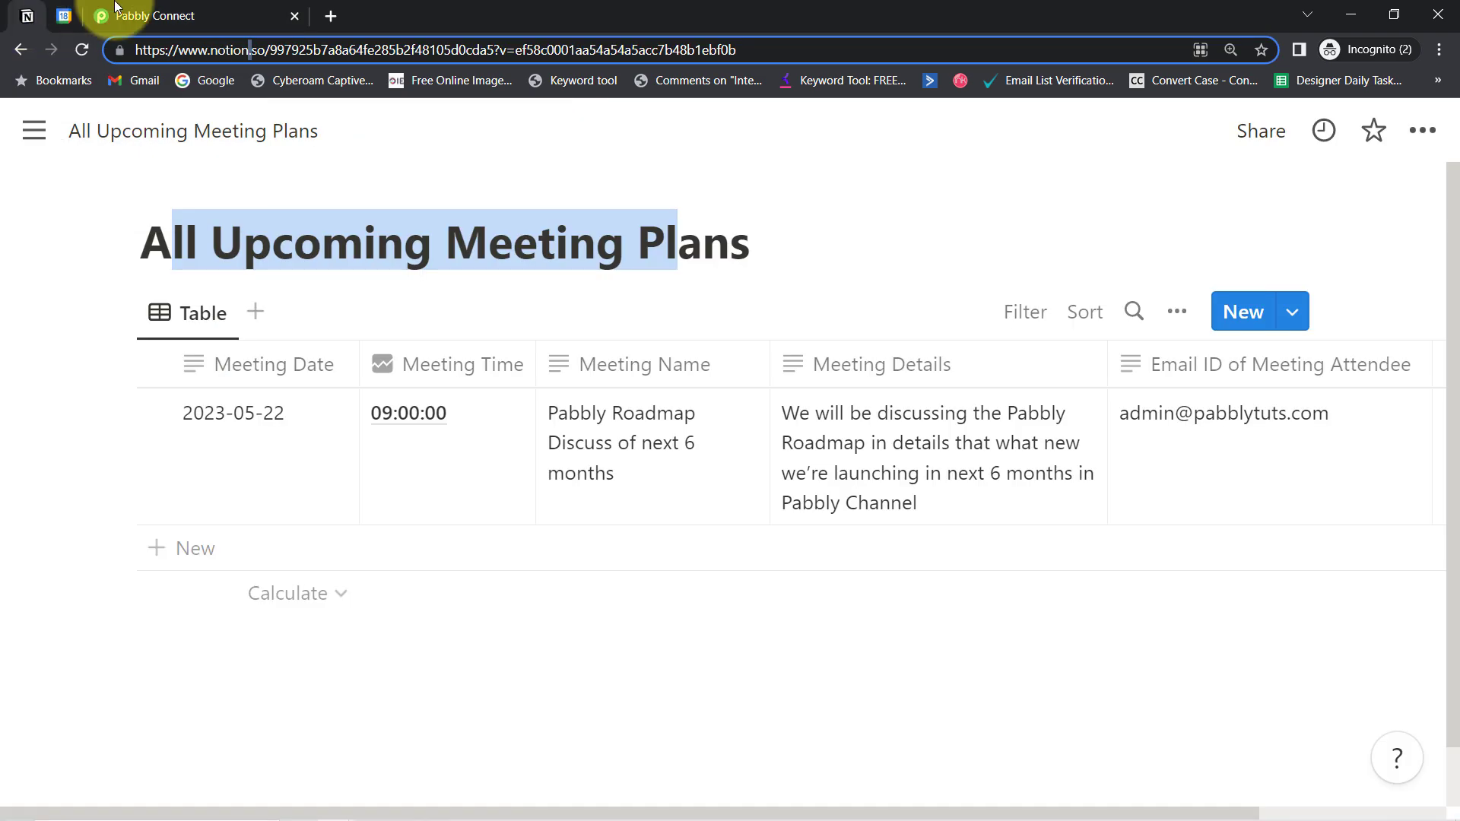
pyautogui.click(218, 8)
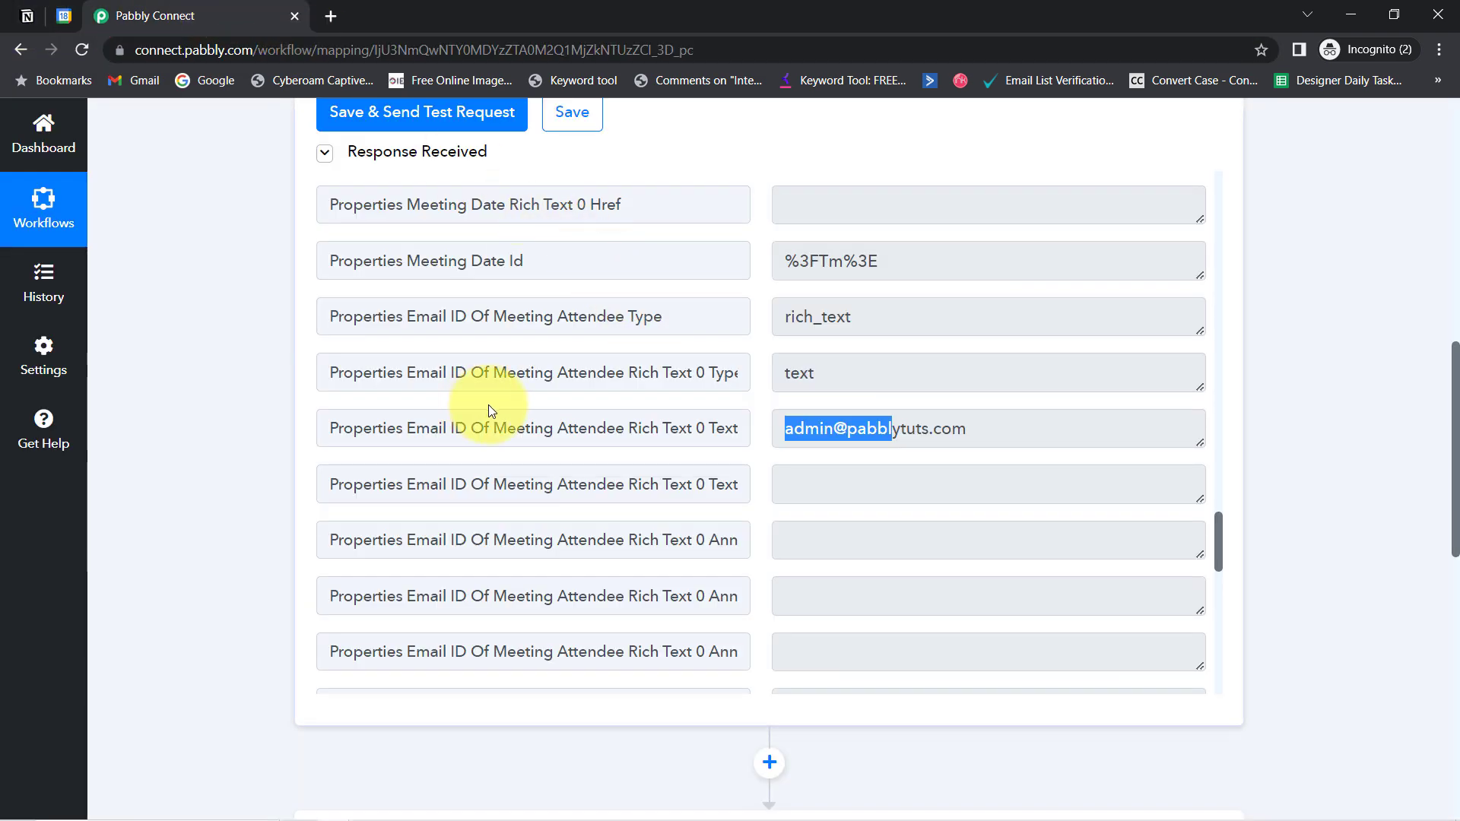
pyautogui.click(25, 14)
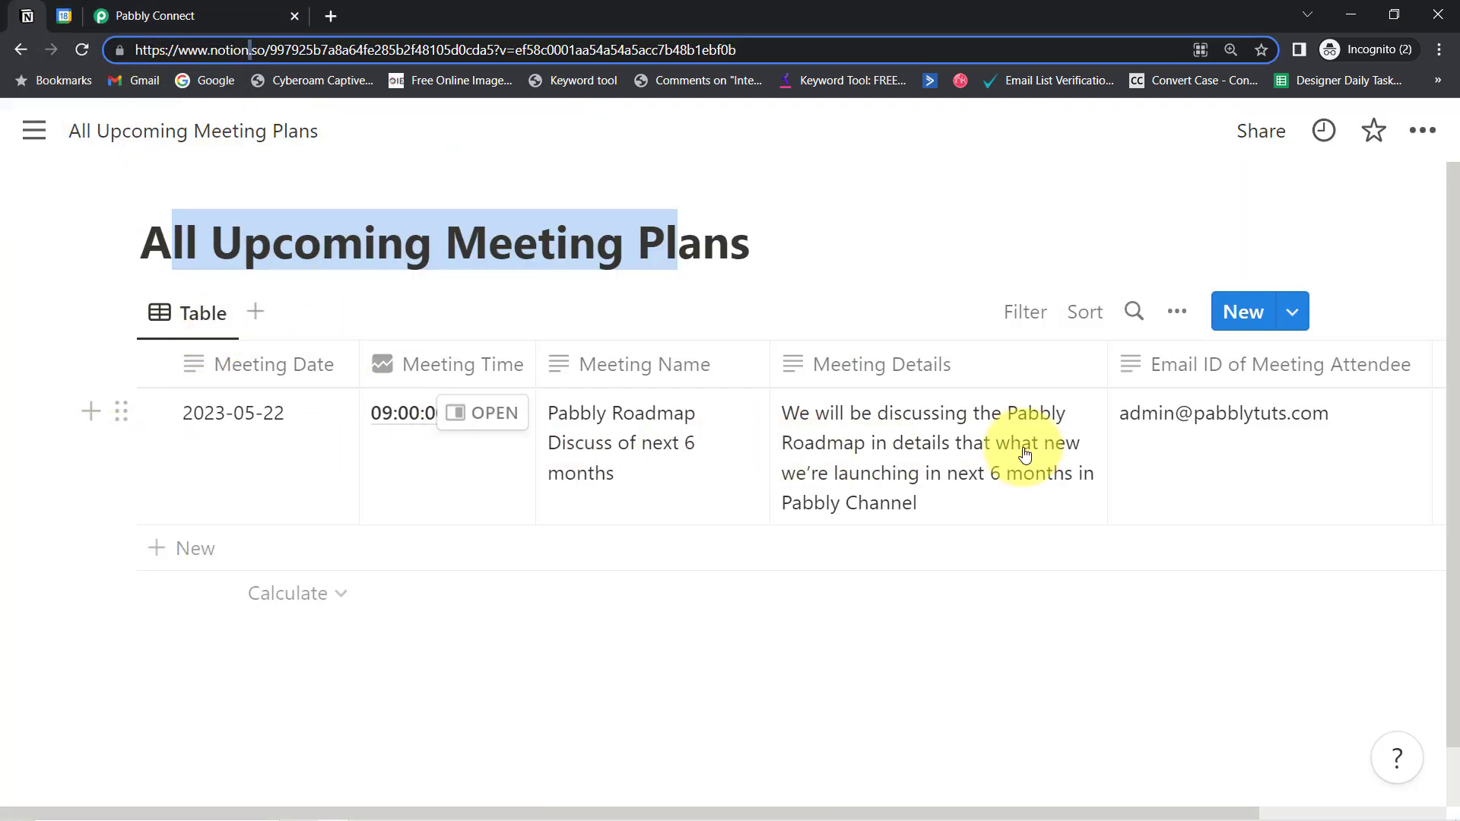
pyautogui.click(121, 15)
pyautogui.moveTo(1456, 476); pyautogui.dragTo(1434, 229)
pyautogui.moveTo(1048, 278)
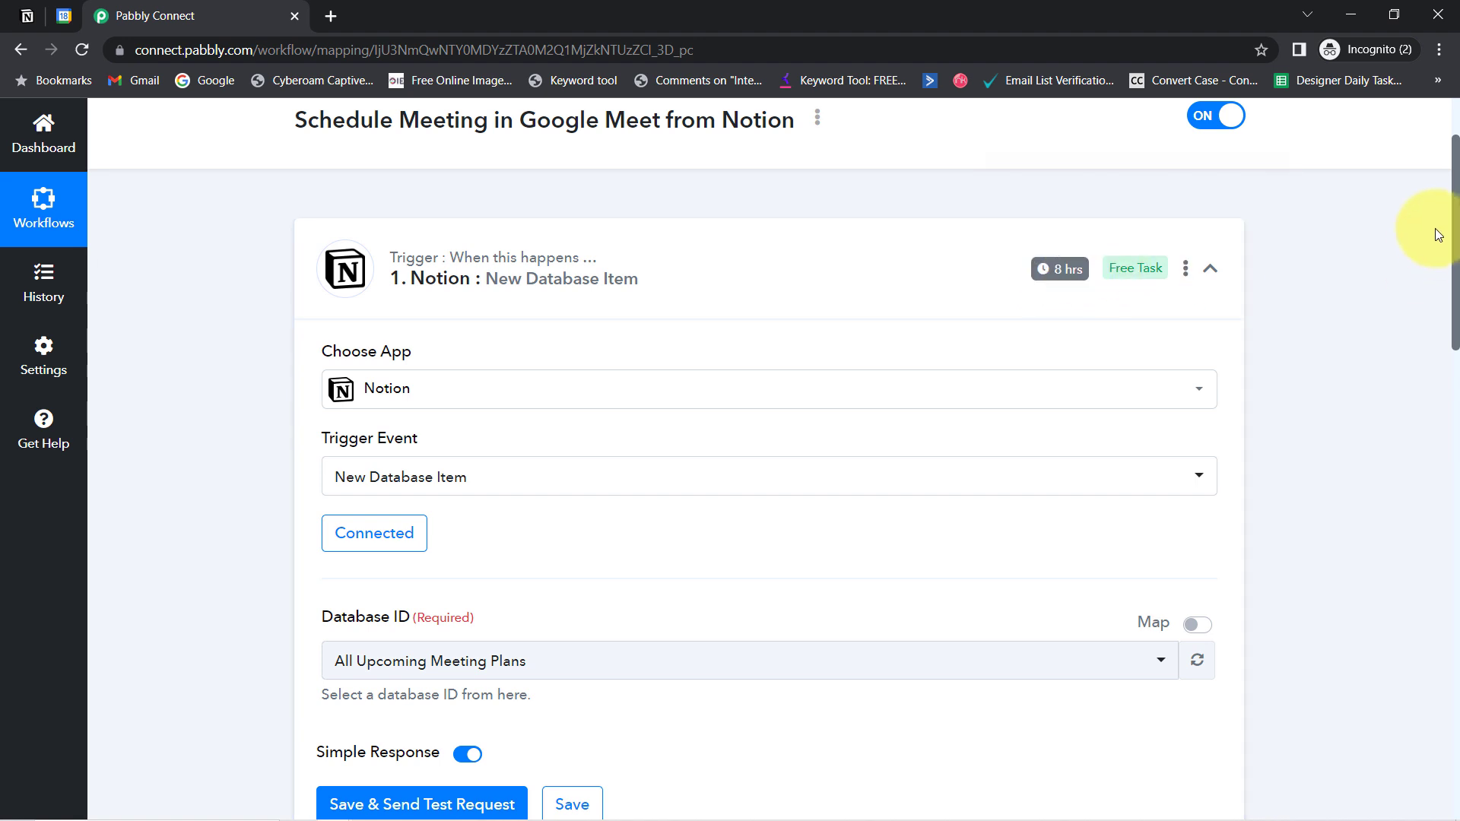
# Set the Google Meet action event to Schedule a Meeting and open its account connection settings
pyautogui.moveTo(1456, 236); pyautogui.dragTo(1456, 626)
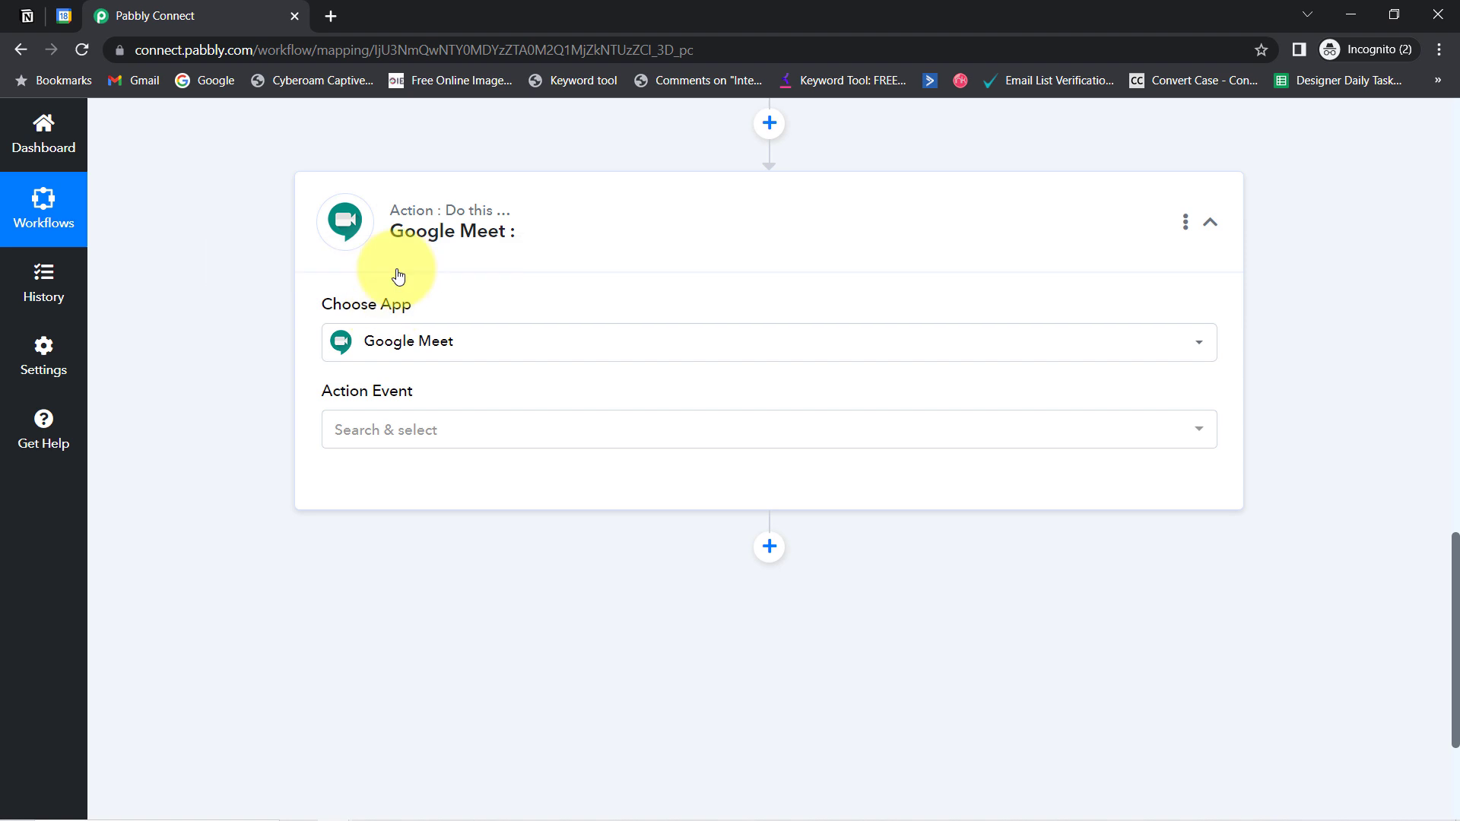
pyautogui.click(354, 428)
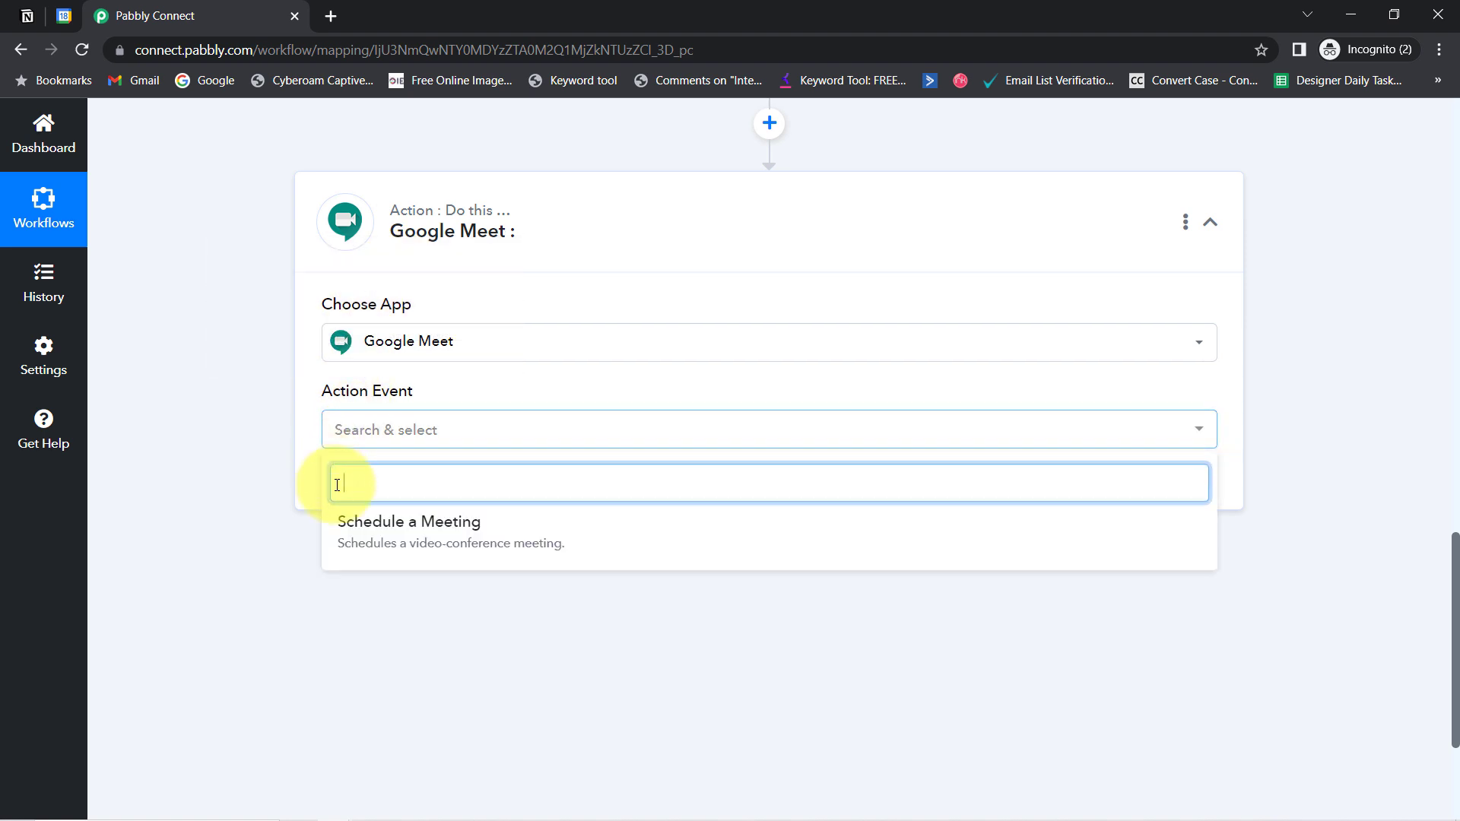
pyautogui.click(381, 540)
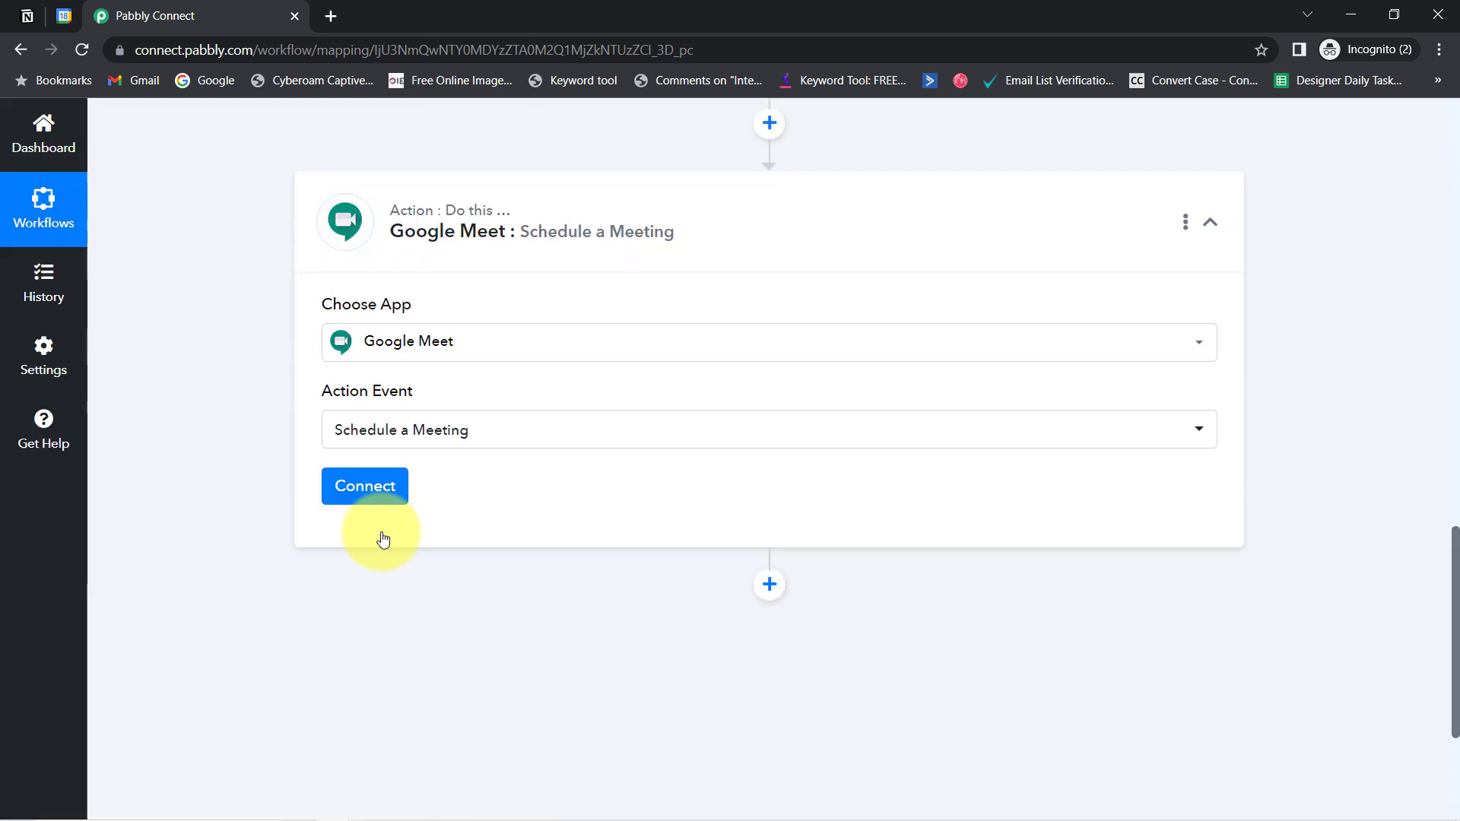
pyautogui.click(365, 488)
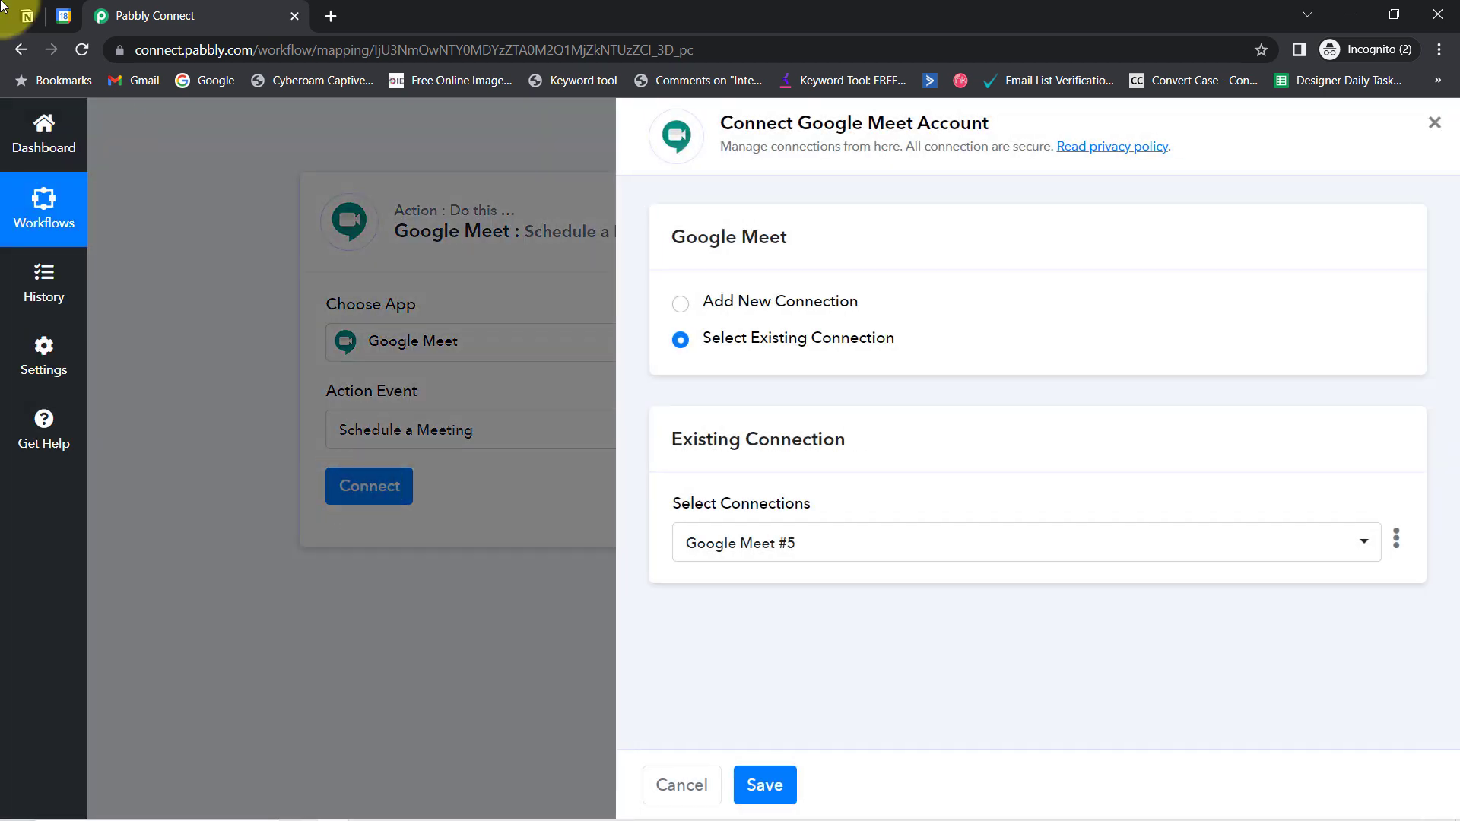
pyautogui.click(27, 15)
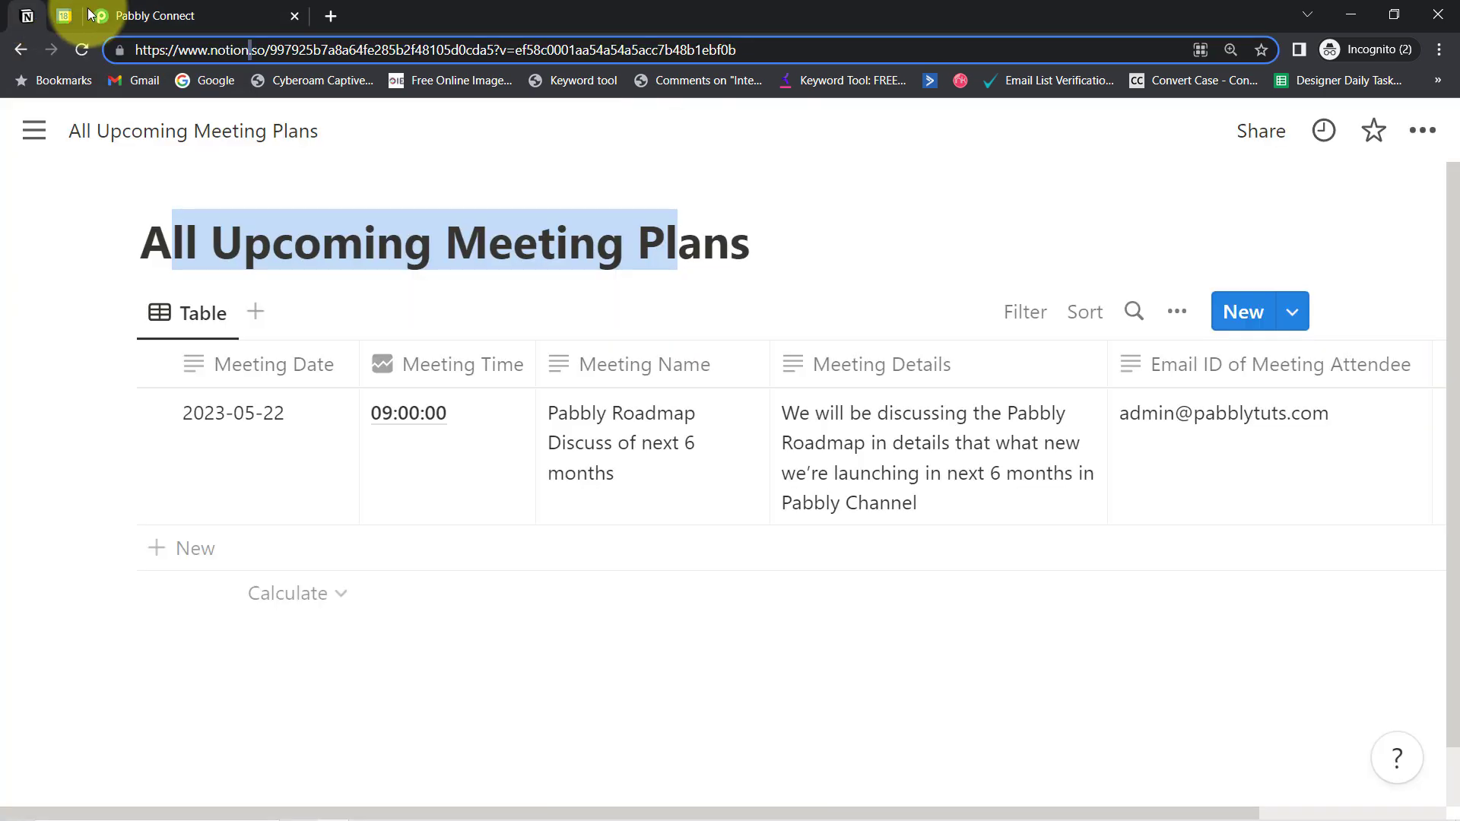
pyautogui.click(161, 14)
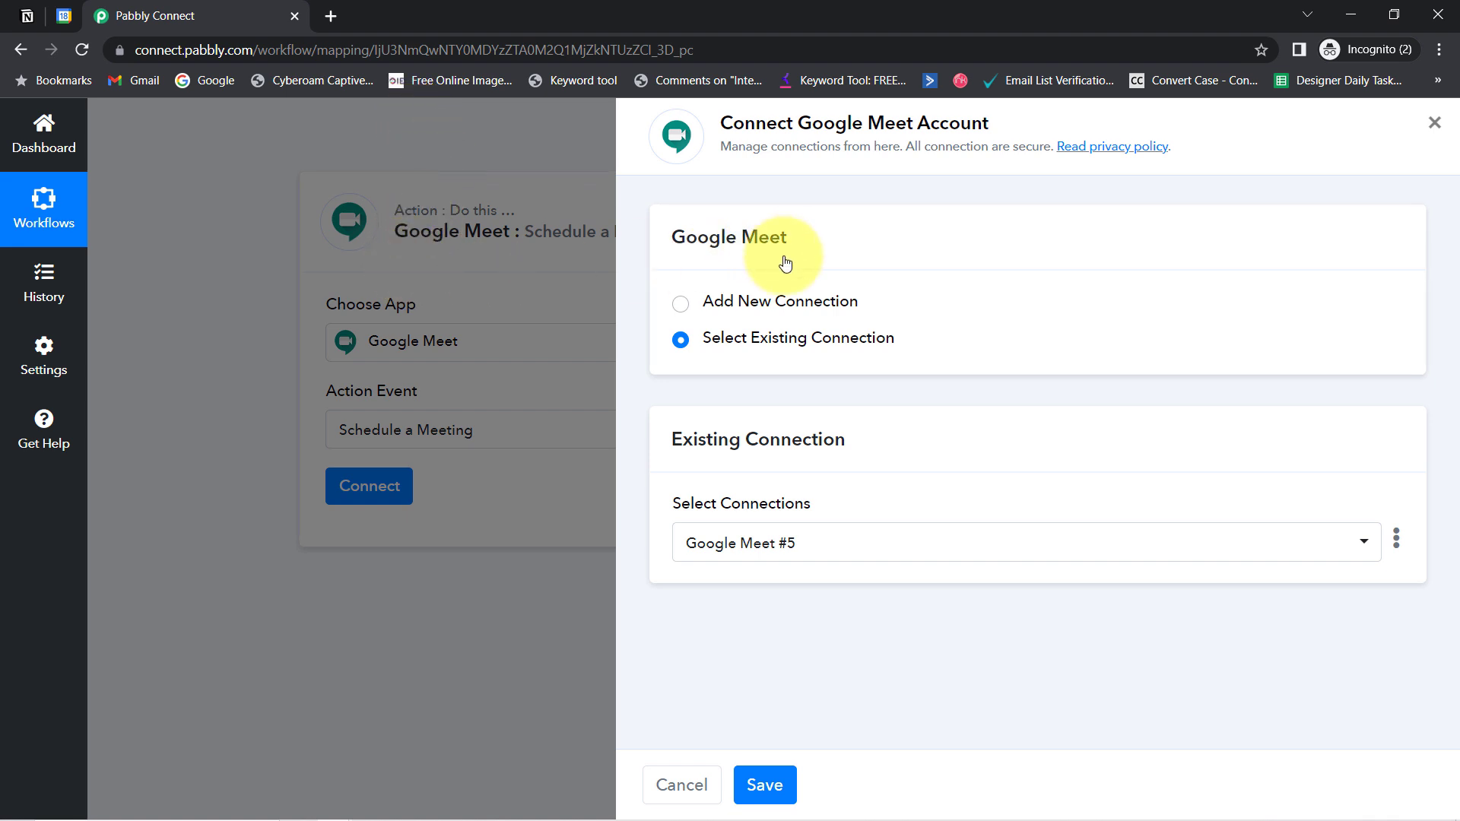
pyautogui.click(781, 301)
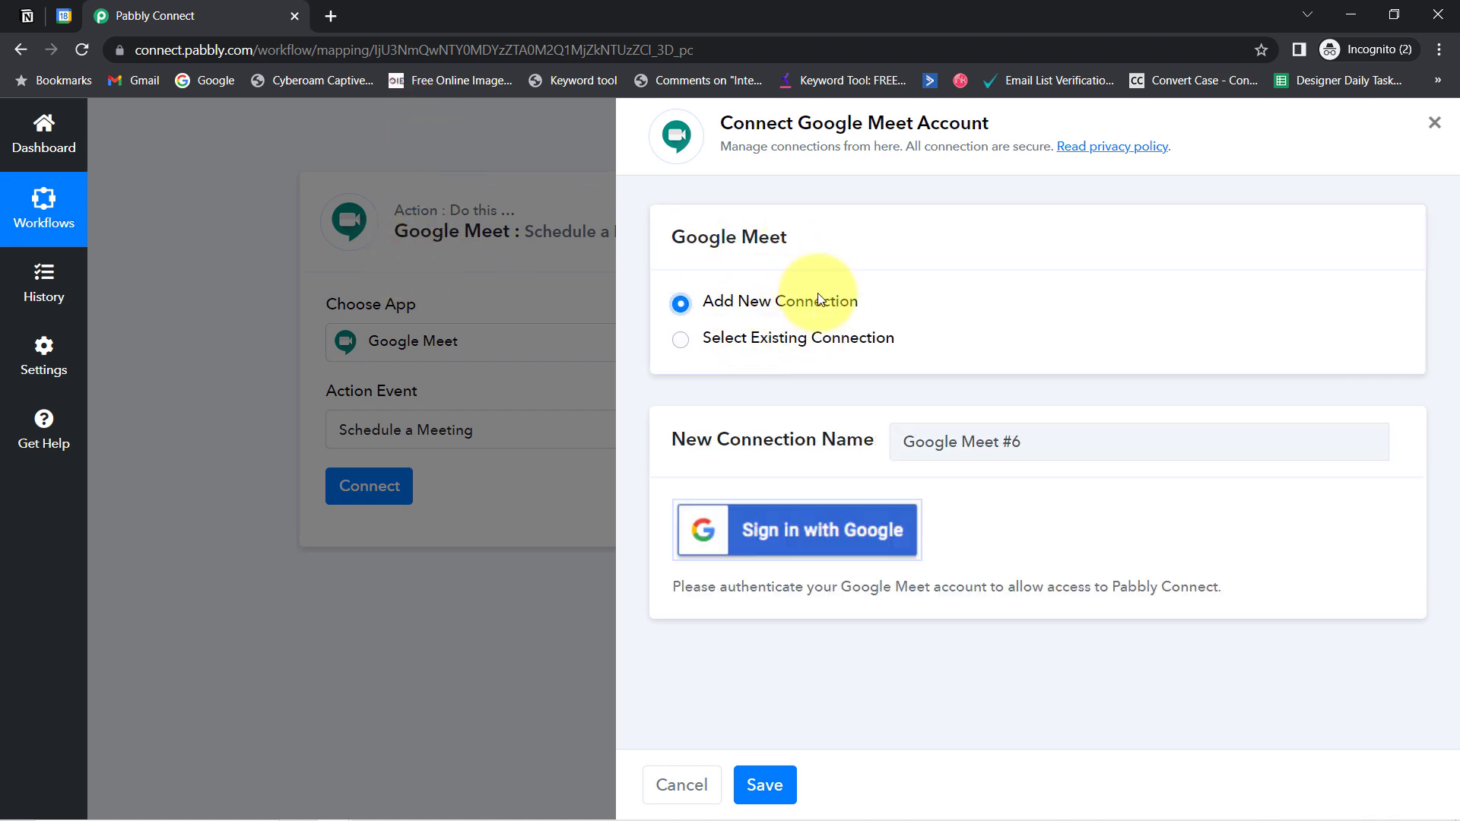
pyautogui.click(728, 538)
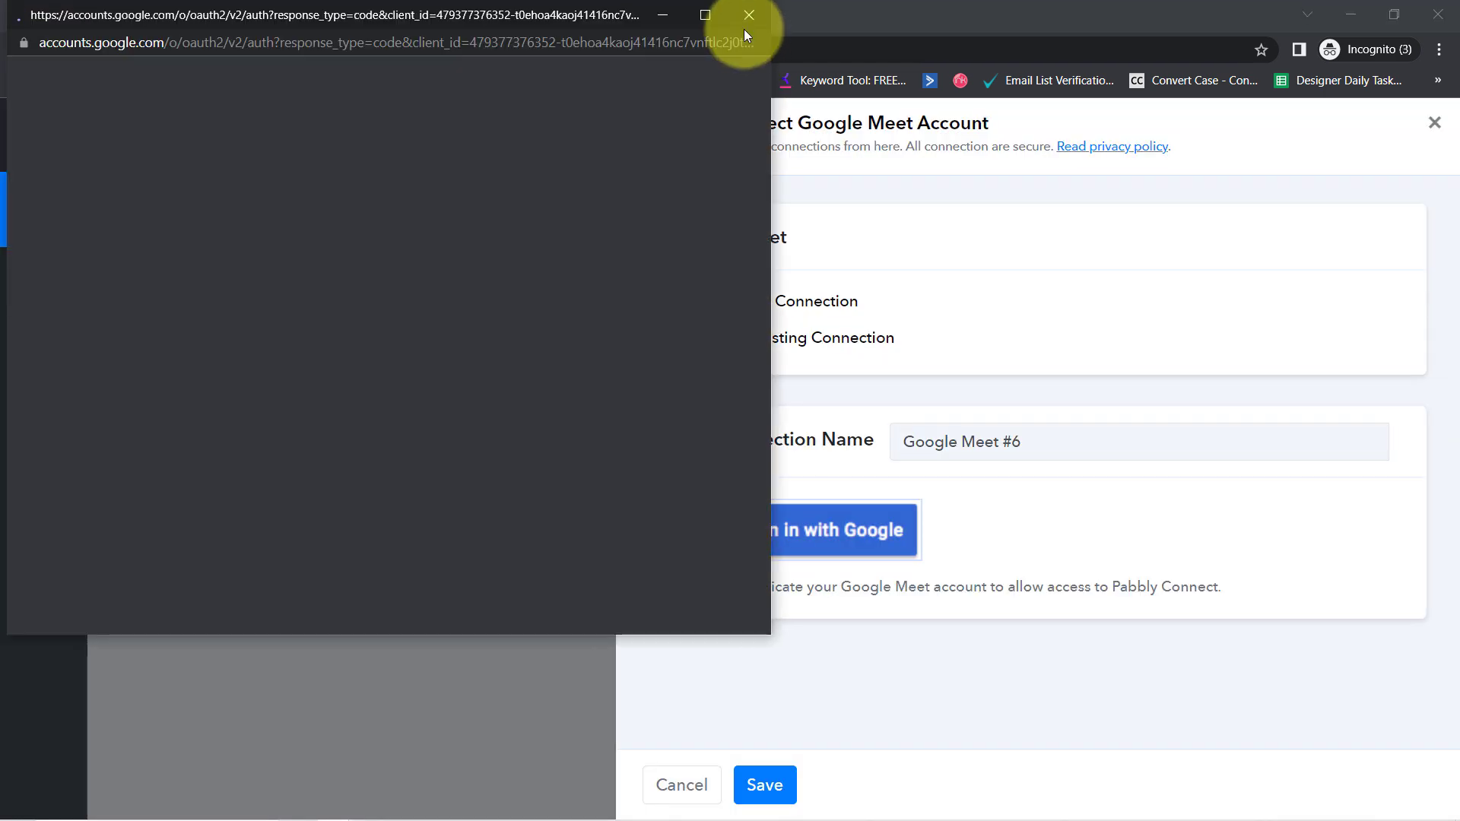
pyautogui.click(749, 15)
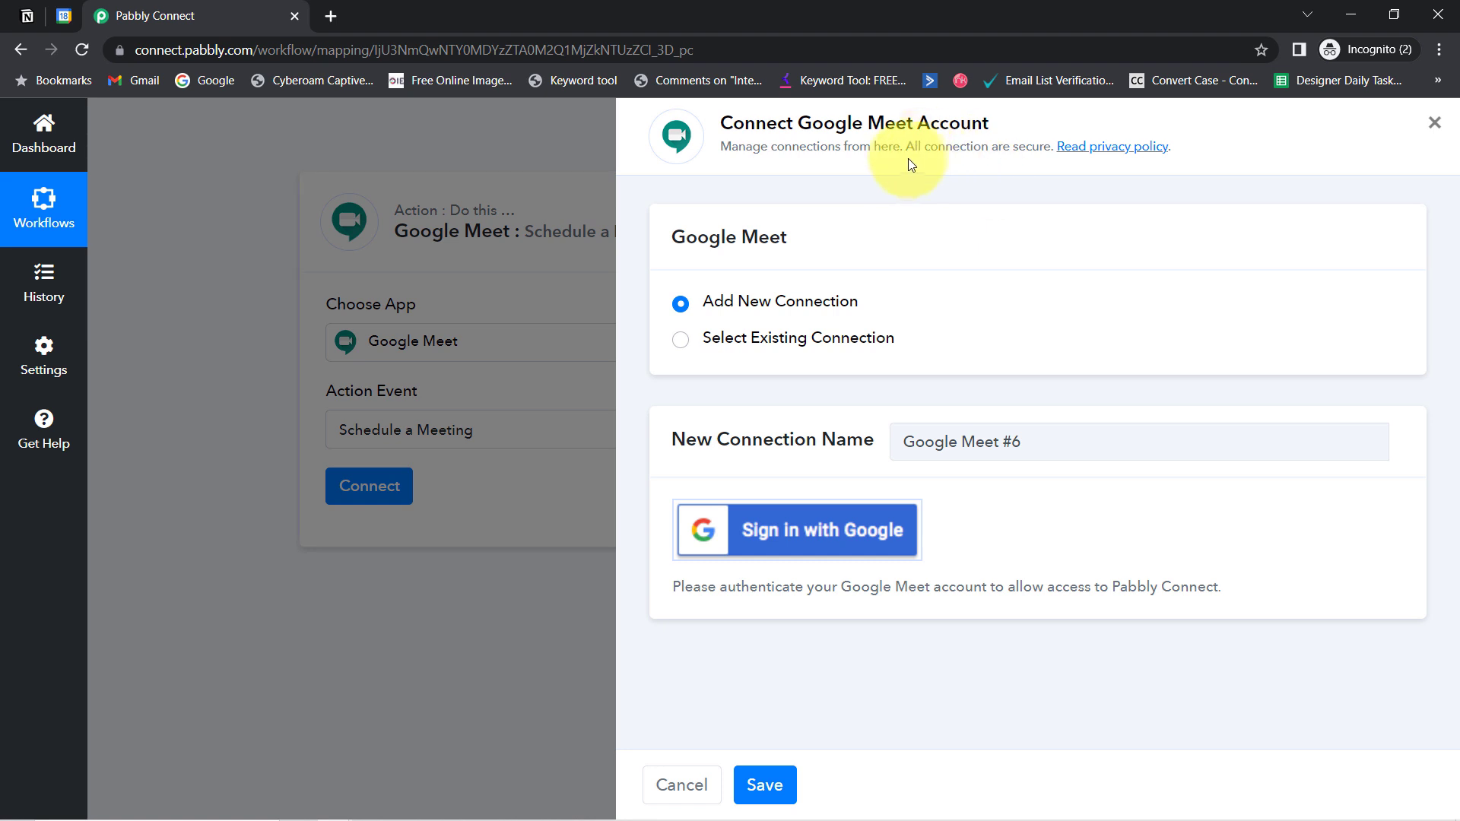
# Choose the existing connection Google Meet #5 for the action and save it
pyautogui.click(769, 349)
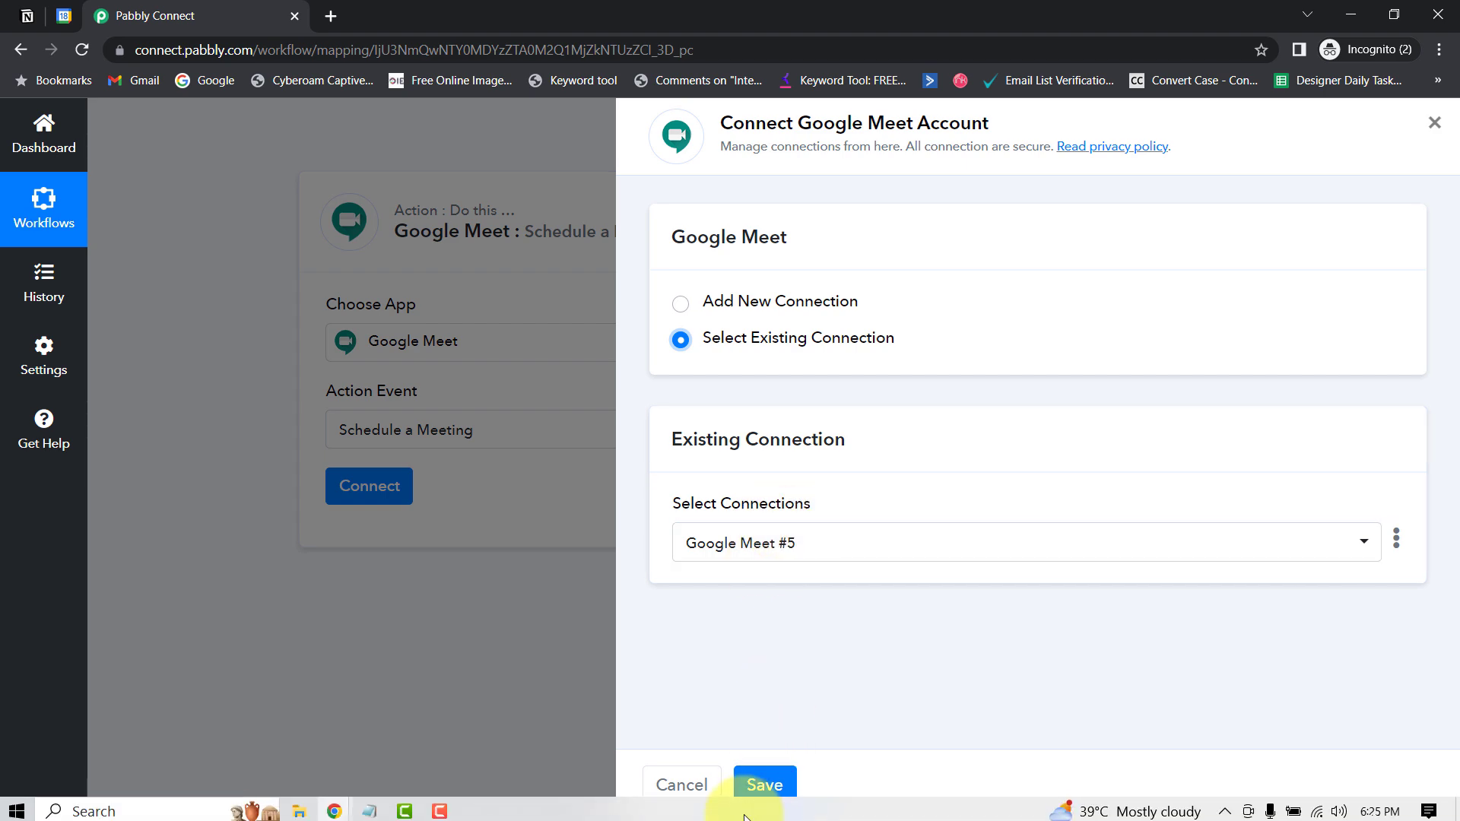
pyautogui.click(756, 780)
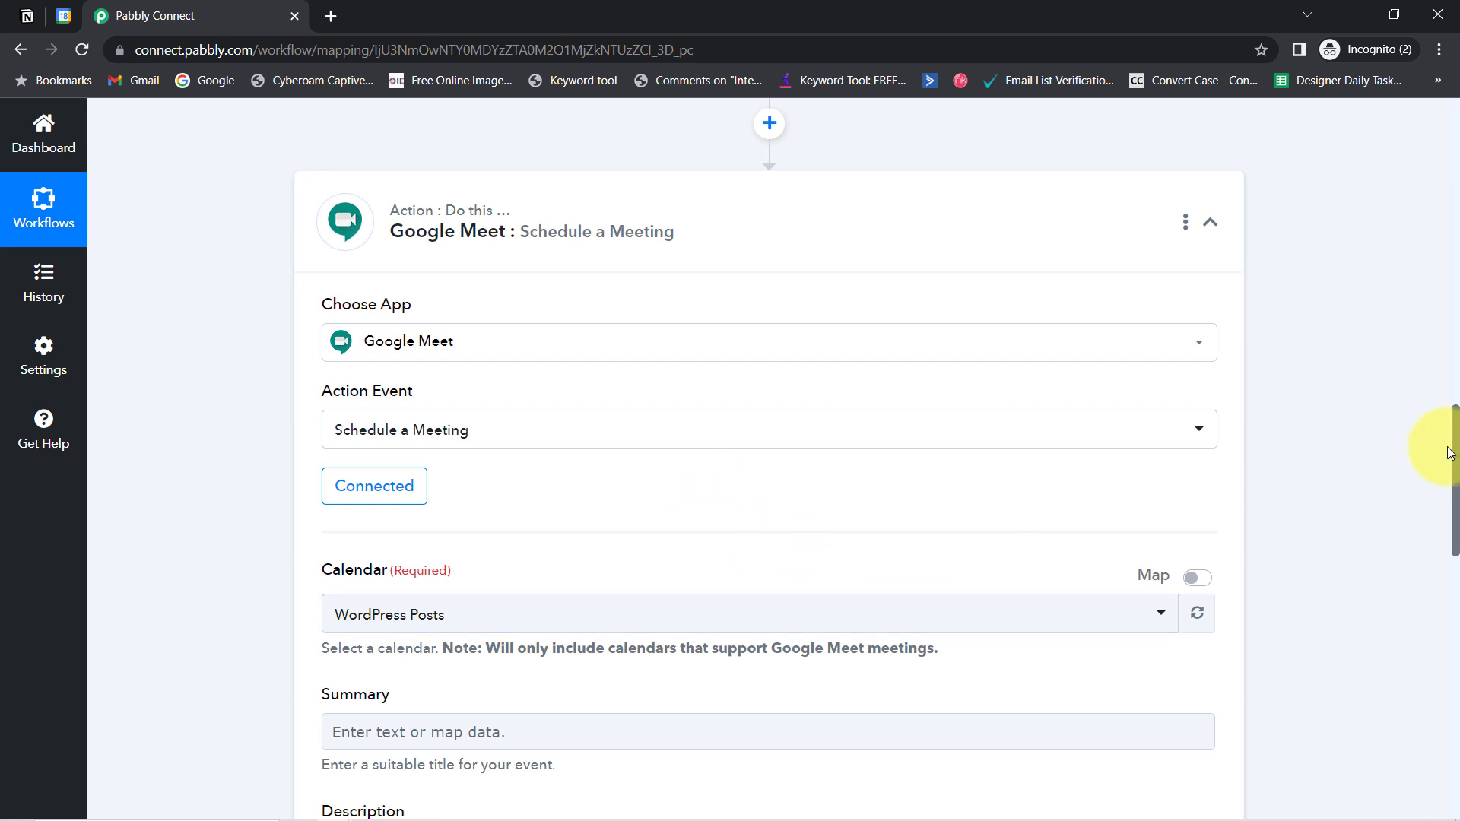
# Check the available calendars in Google Calendar and set the Google Meet action's calendar to Pabbly Connect
pyautogui.moveTo(1456, 449); pyautogui.dragTo(1456, 522)
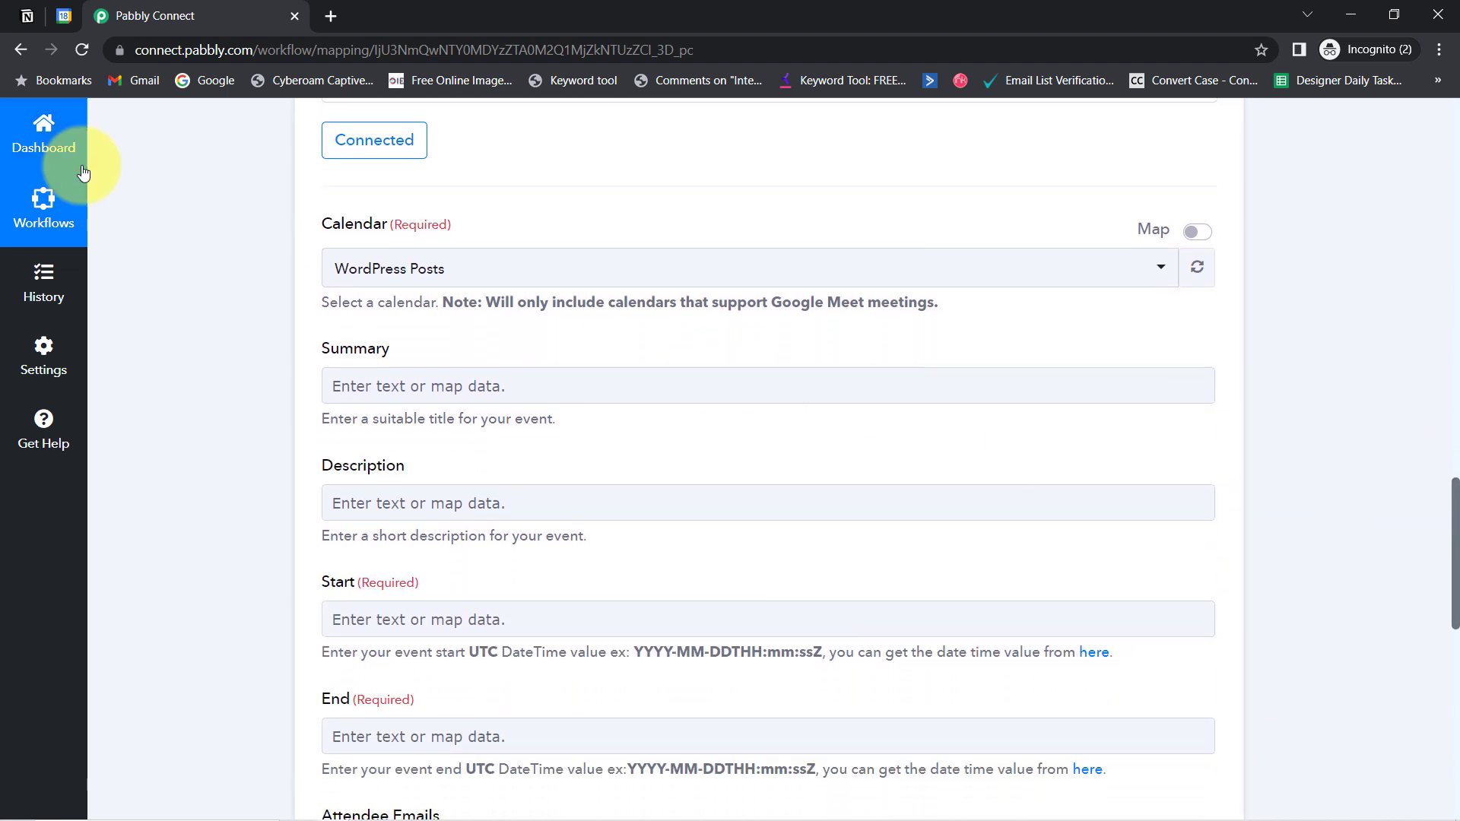
pyautogui.moveTo(322, 223); pyautogui.dragTo(409, 238)
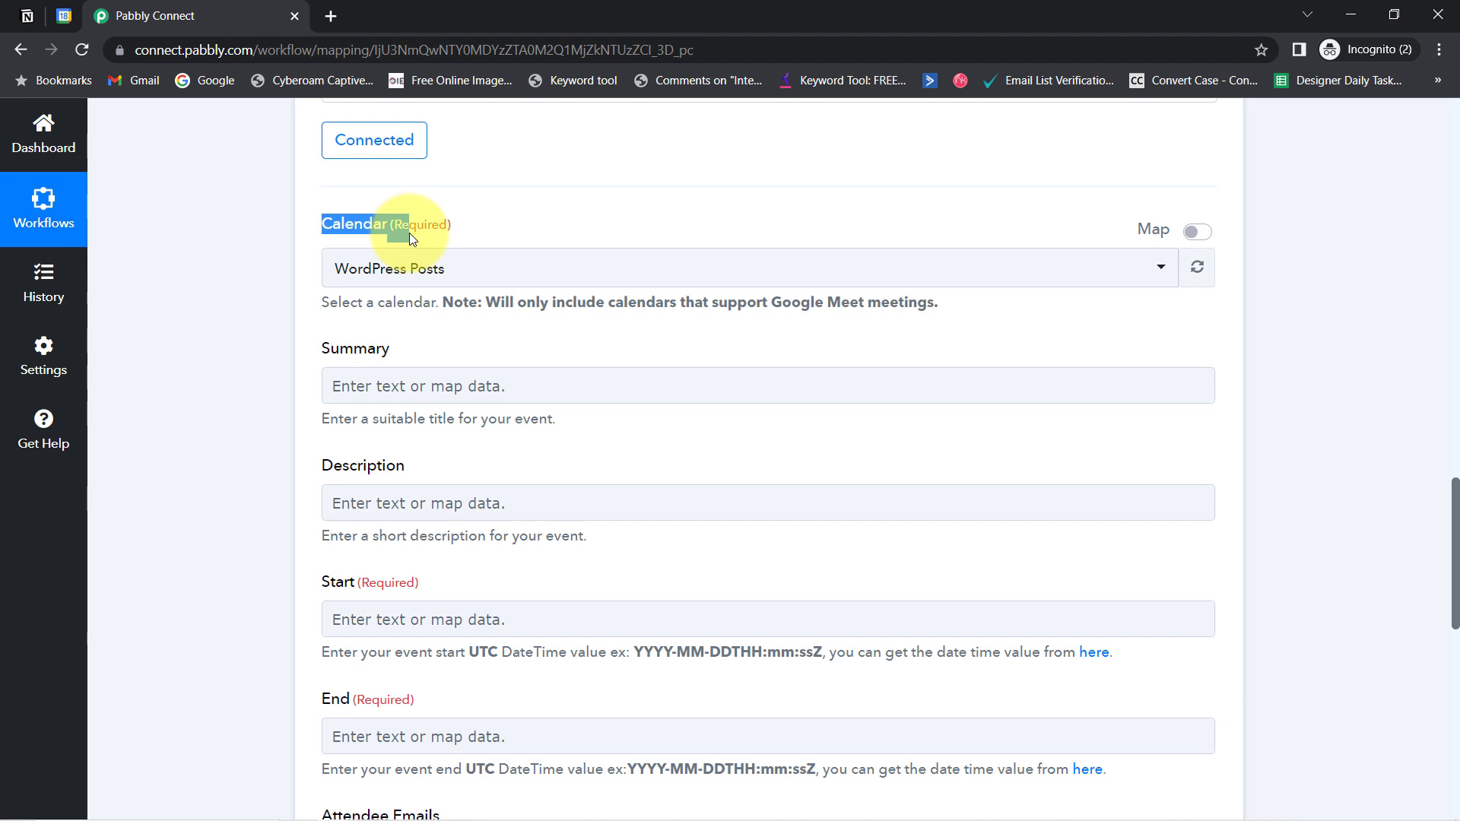
pyautogui.click(71, 15)
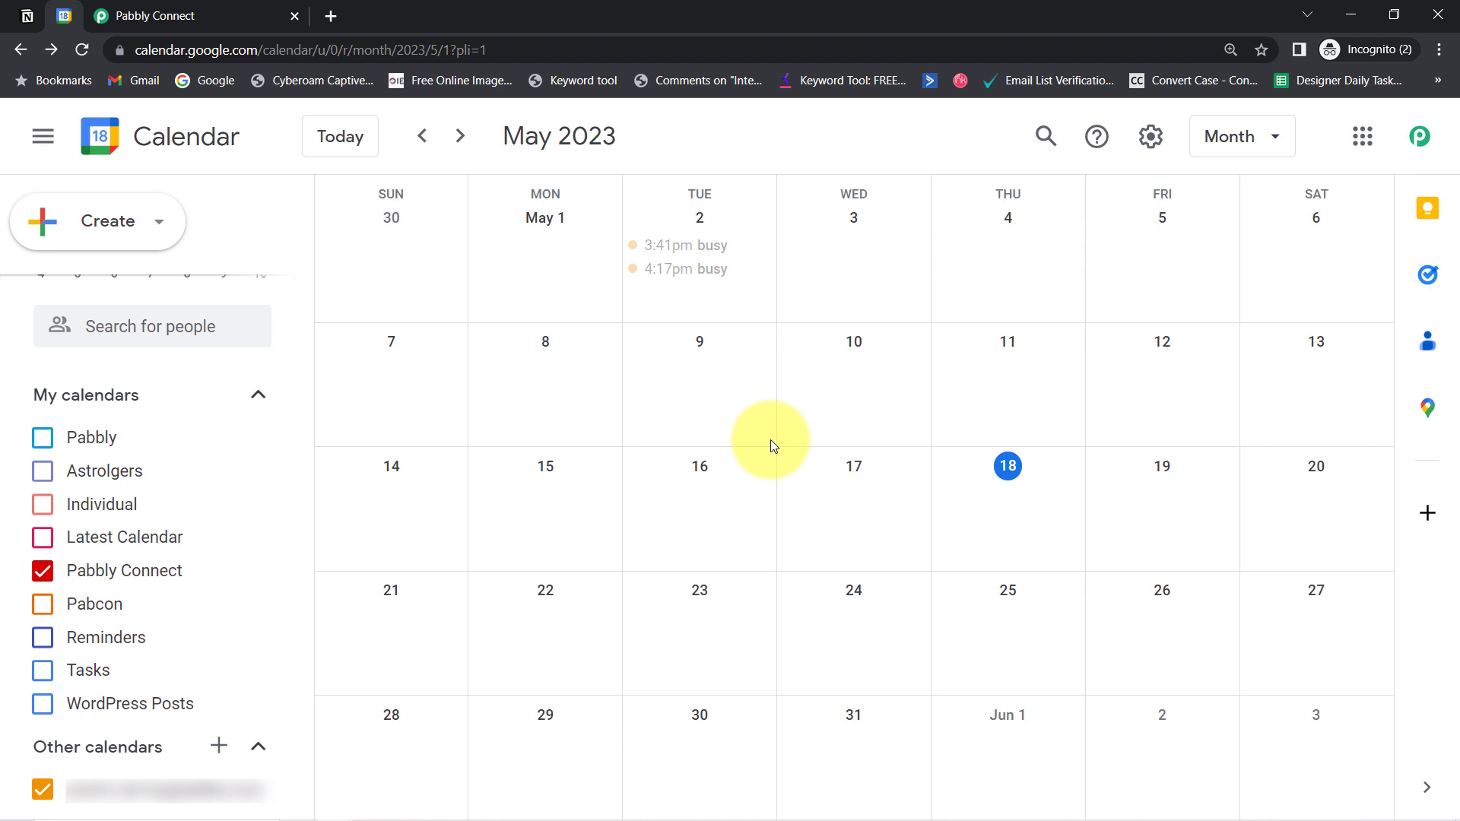
pyautogui.click(160, 15)
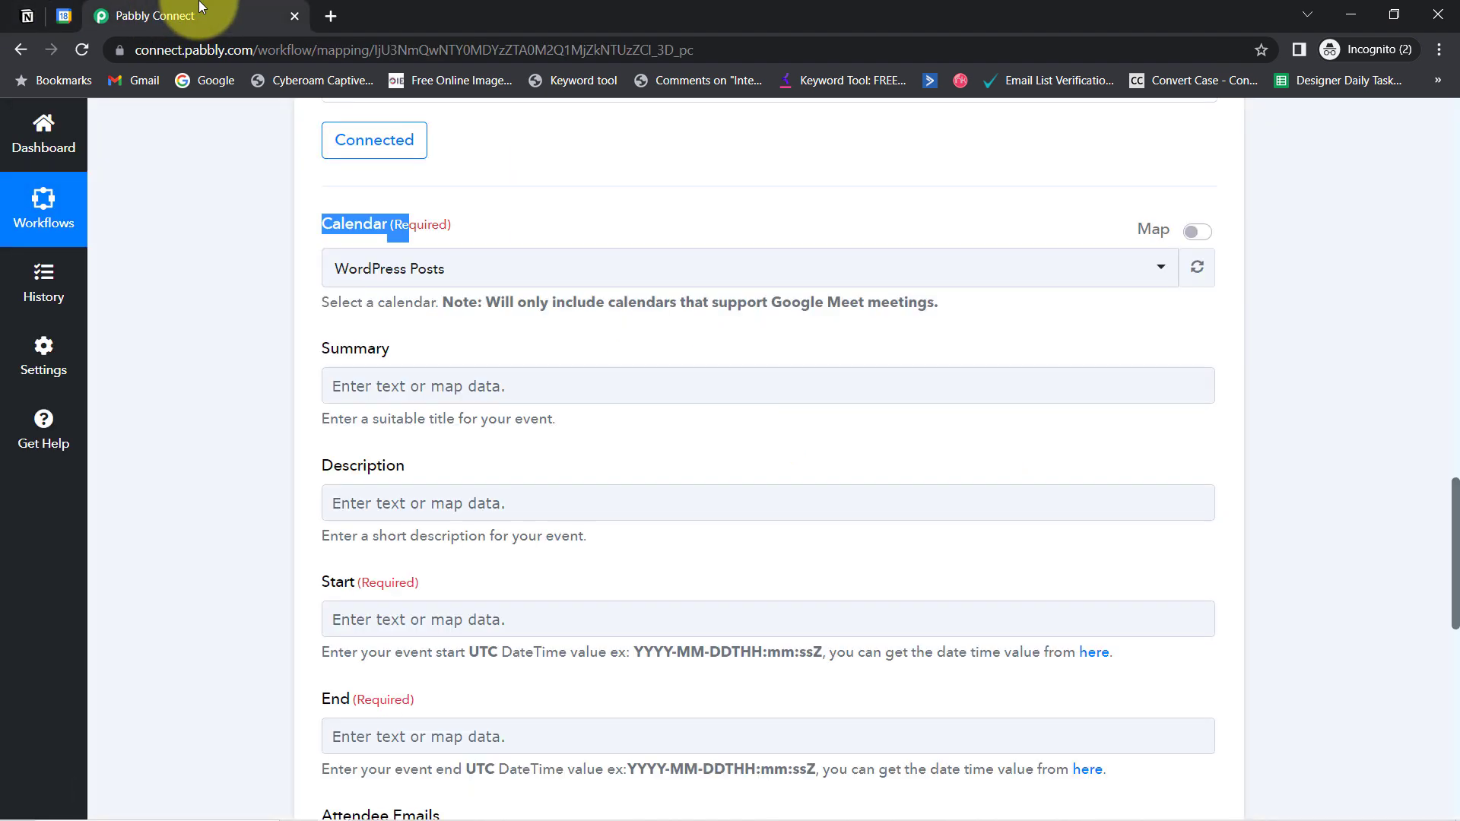
pyautogui.click(390, 272)
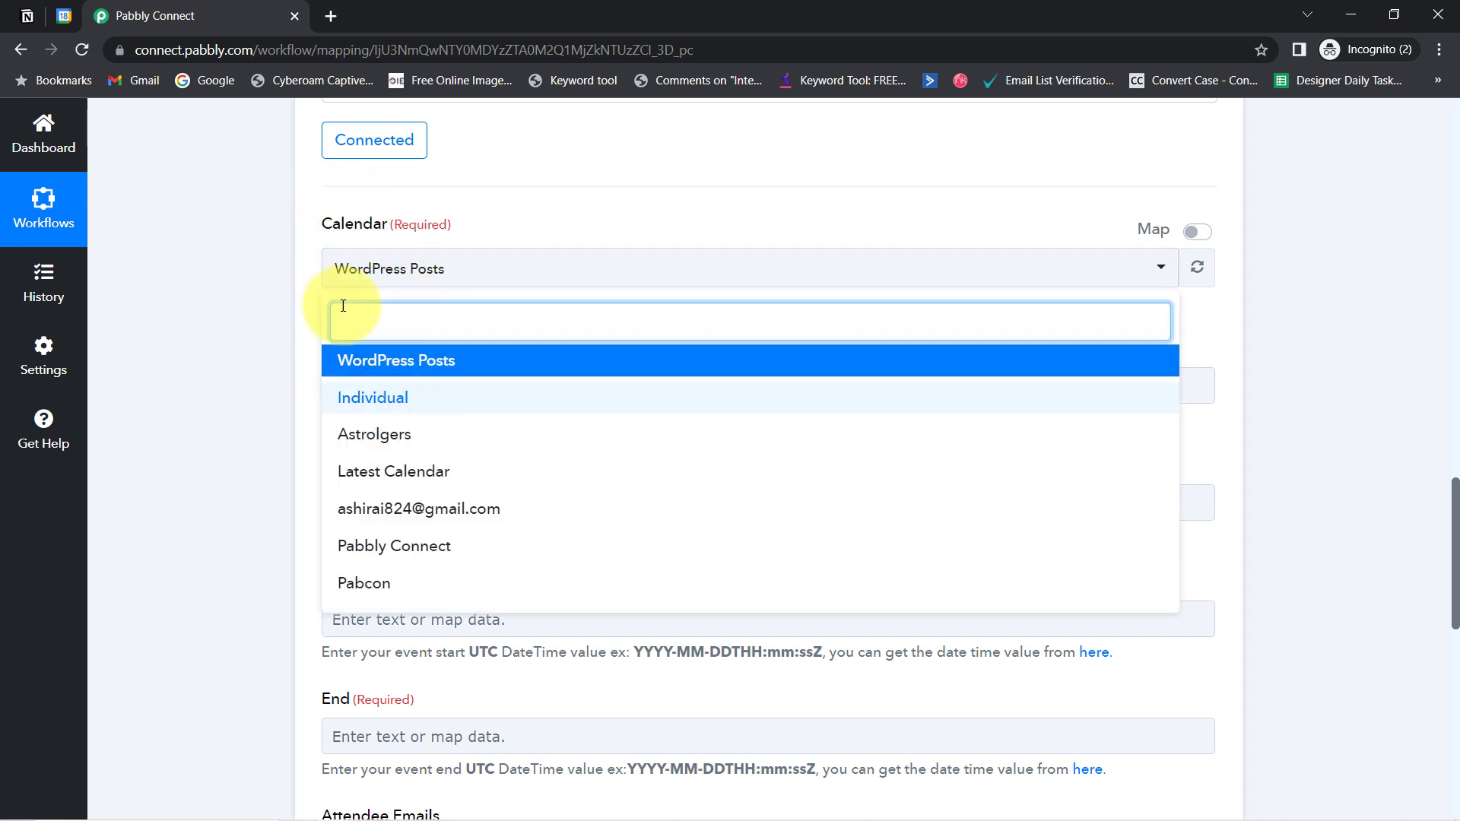
pyautogui.click(280, 259)
pyautogui.click(64, 15)
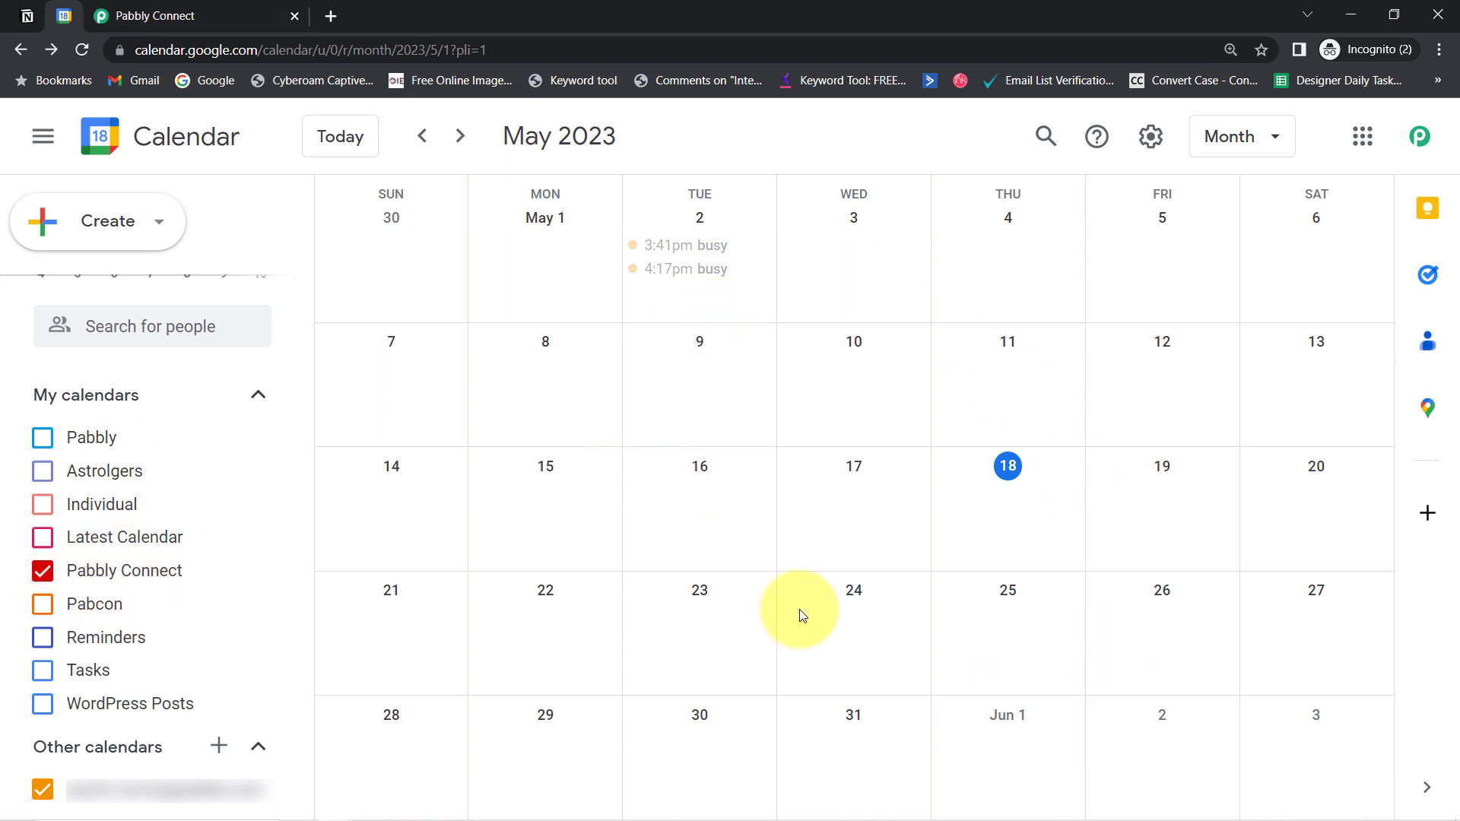
pyautogui.click(144, 6)
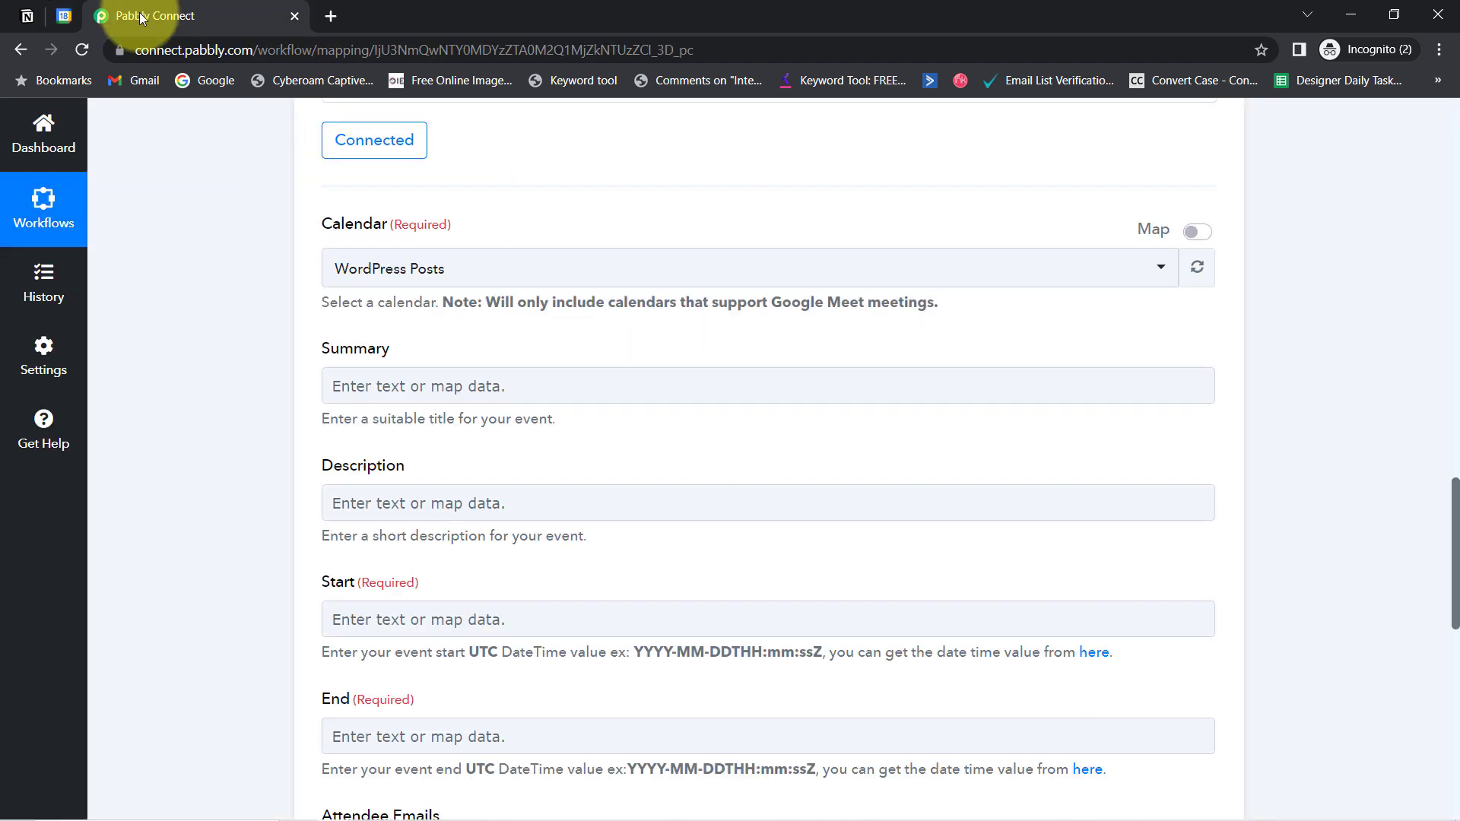
pyautogui.click(346, 268)
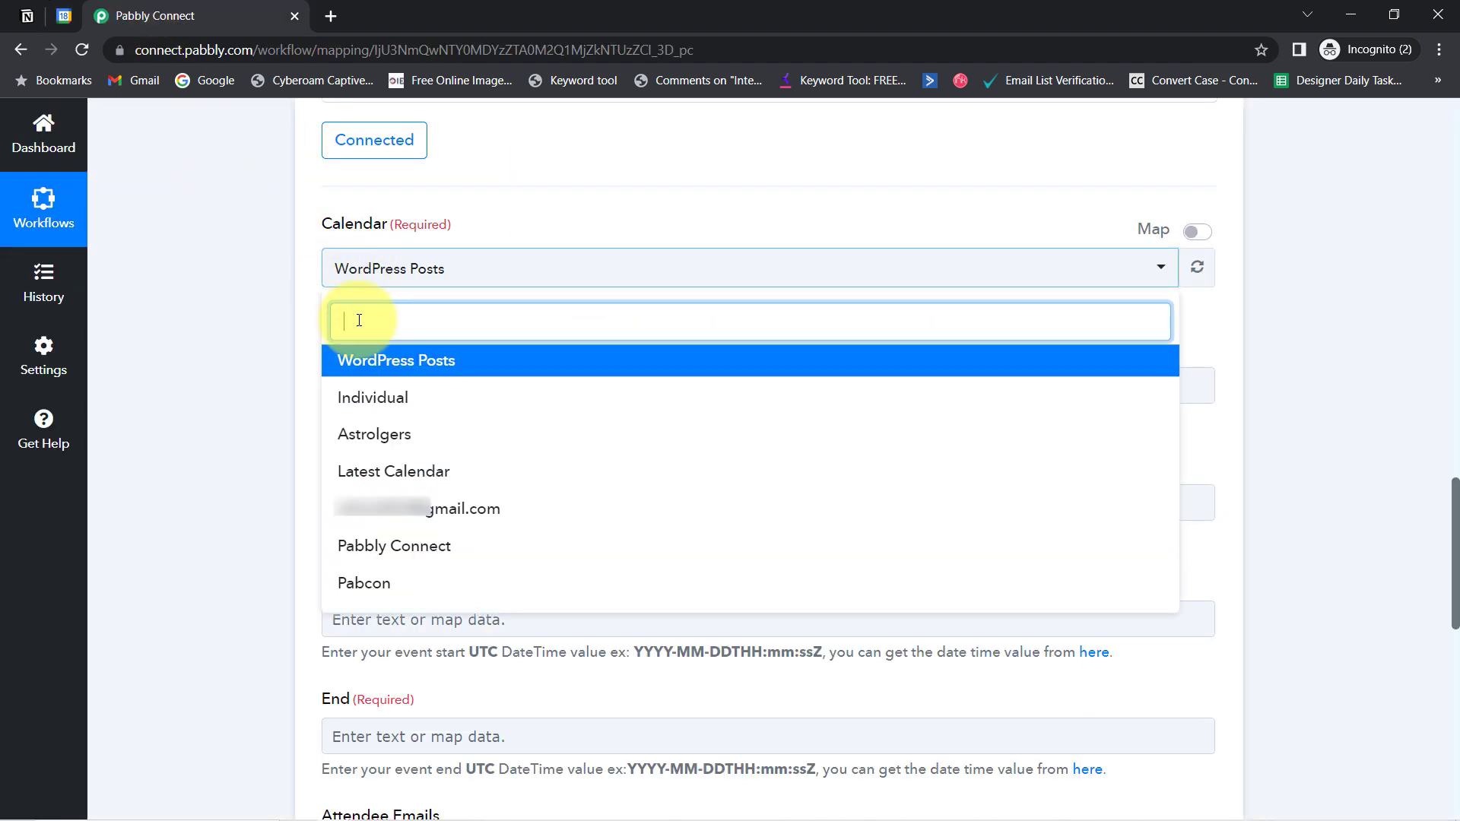
pyautogui.click(379, 547)
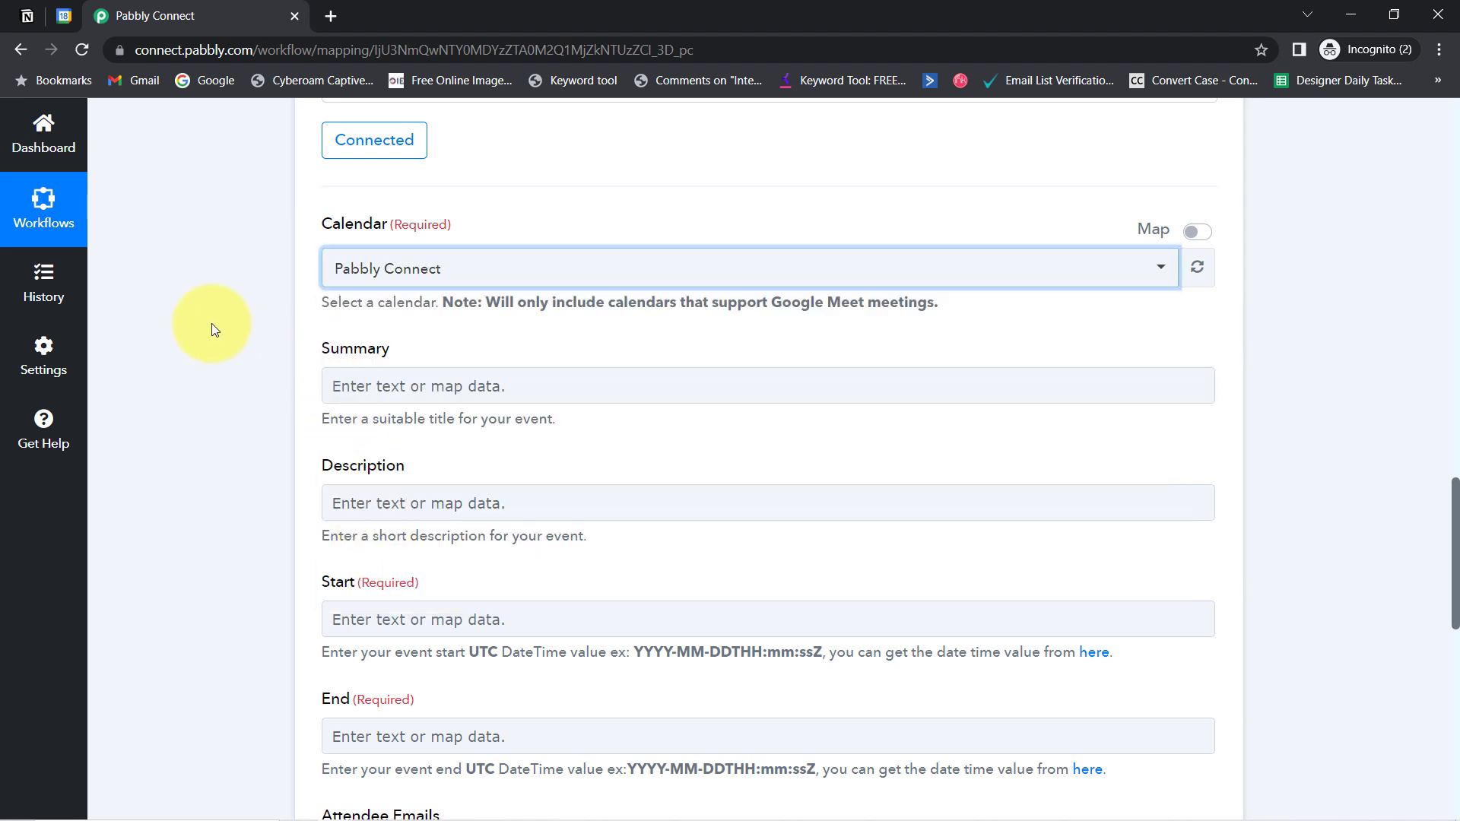
# Review the meeting action's Summary and Description fields, and the meeting date and attendee email in the Notion trigger's response
pyautogui.moveTo(332, 348); pyautogui.dragTo(360, 354)
pyautogui.moveTo(335, 465); pyautogui.dragTo(400, 467)
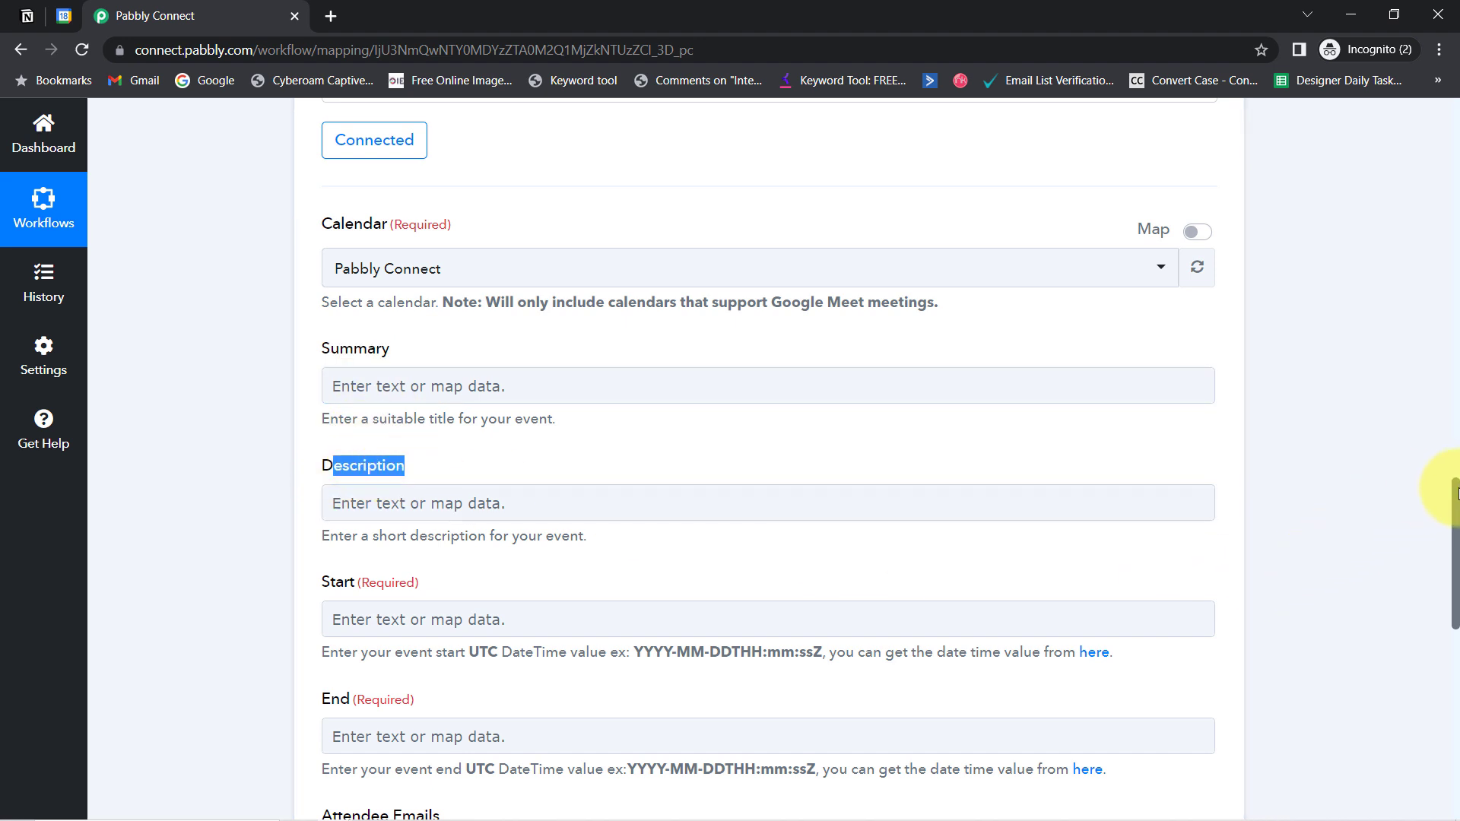
pyautogui.moveTo(1453, 494)
pyautogui.mouseDown()
pyautogui.moveTo(1454, 553)
pyautogui.moveTo(1454, 504)
pyautogui.mouseUp()
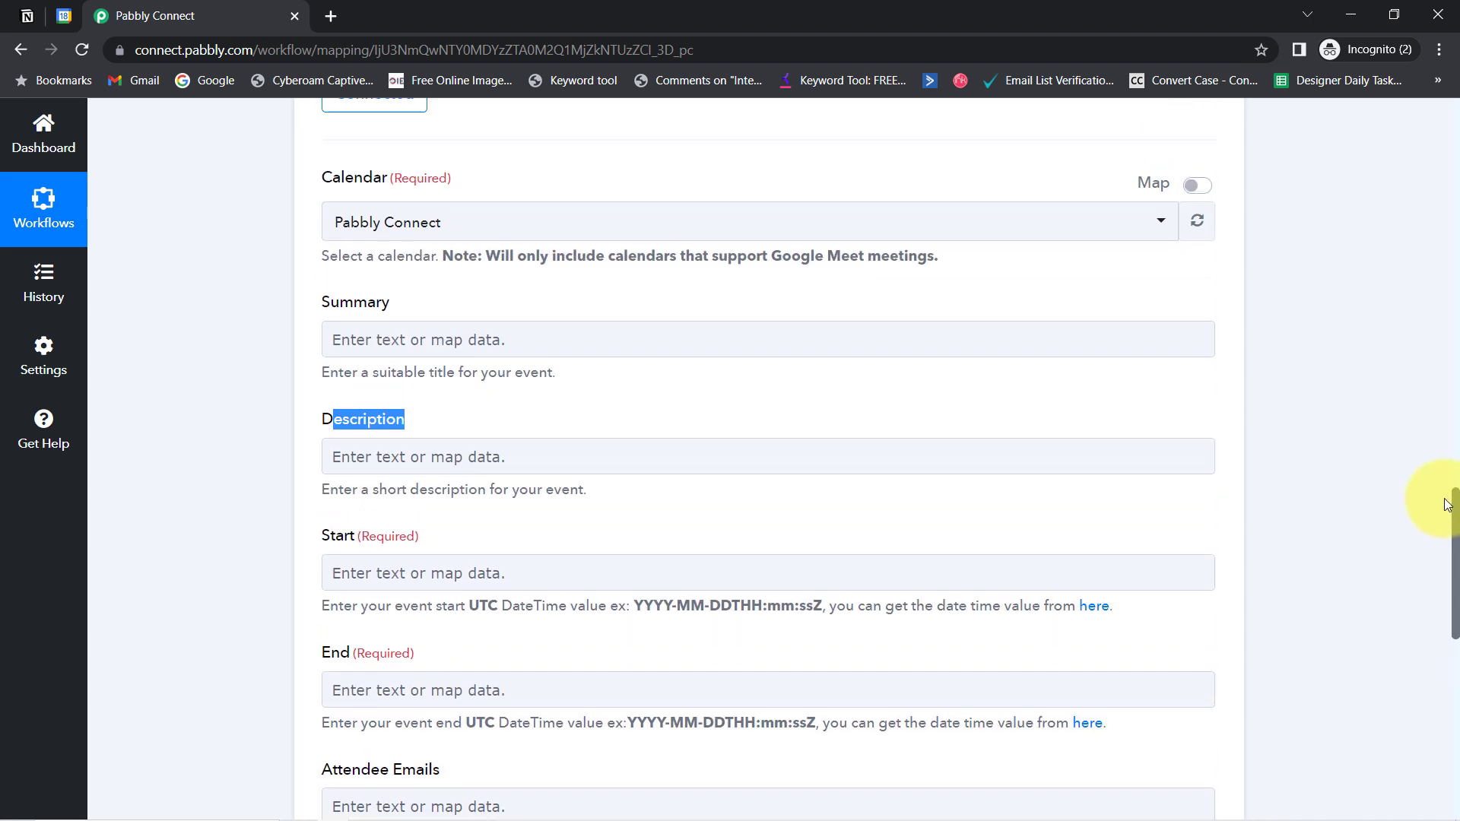
pyautogui.click(391, 456)
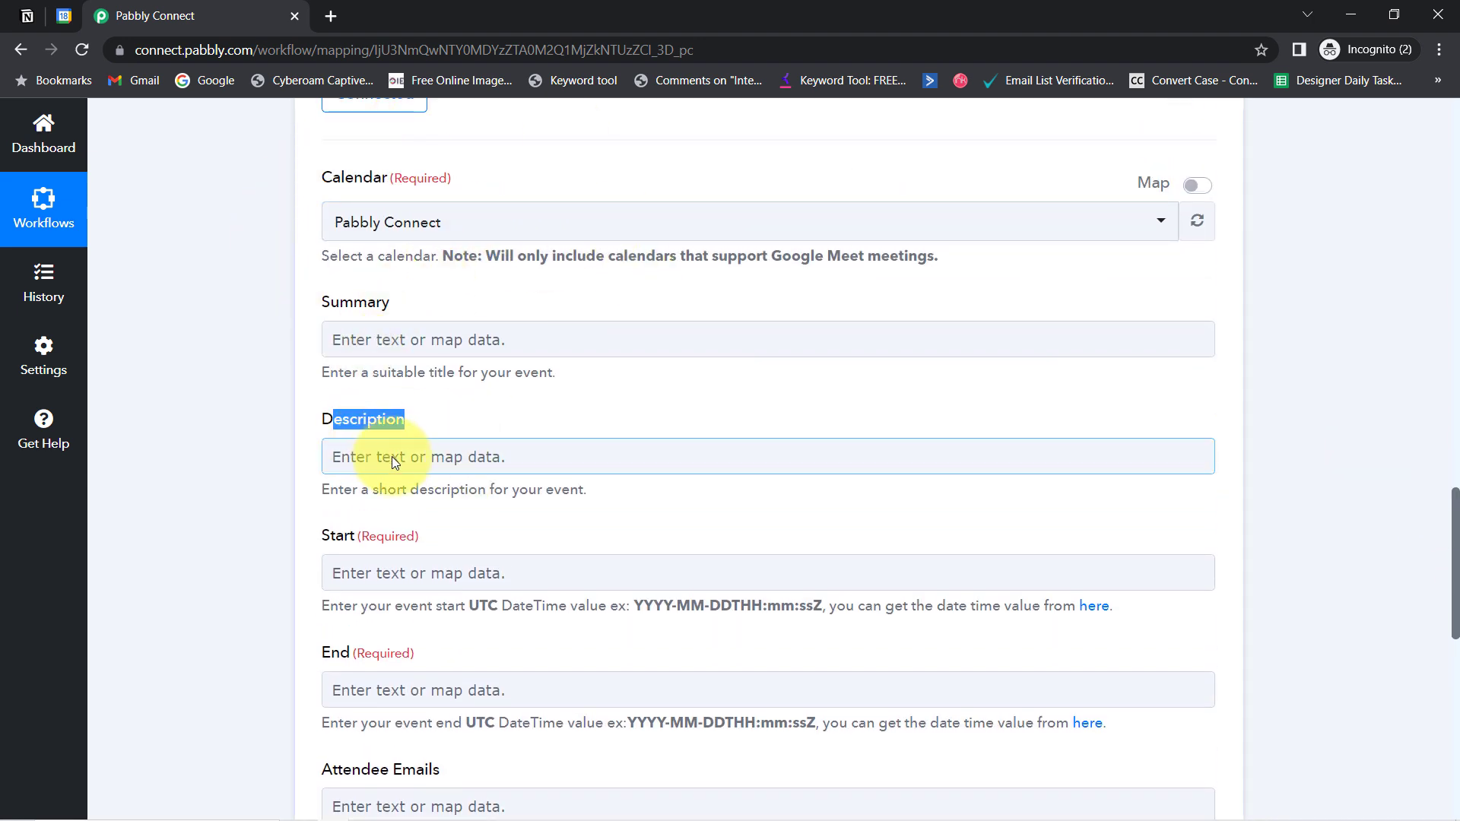
pyautogui.click(1456, 553)
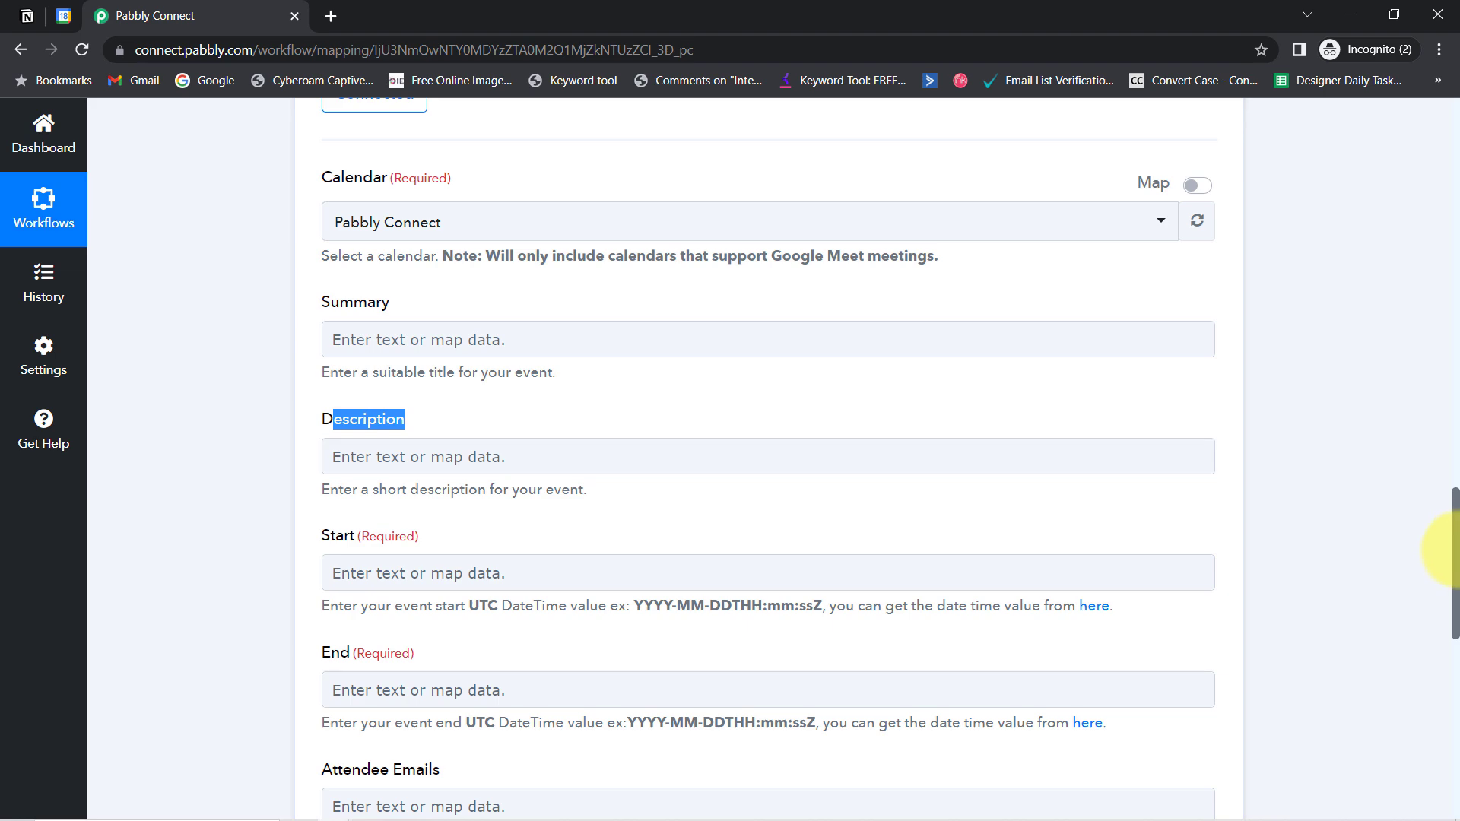
pyautogui.moveTo(1457, 560); pyautogui.dragTo(1410, 330)
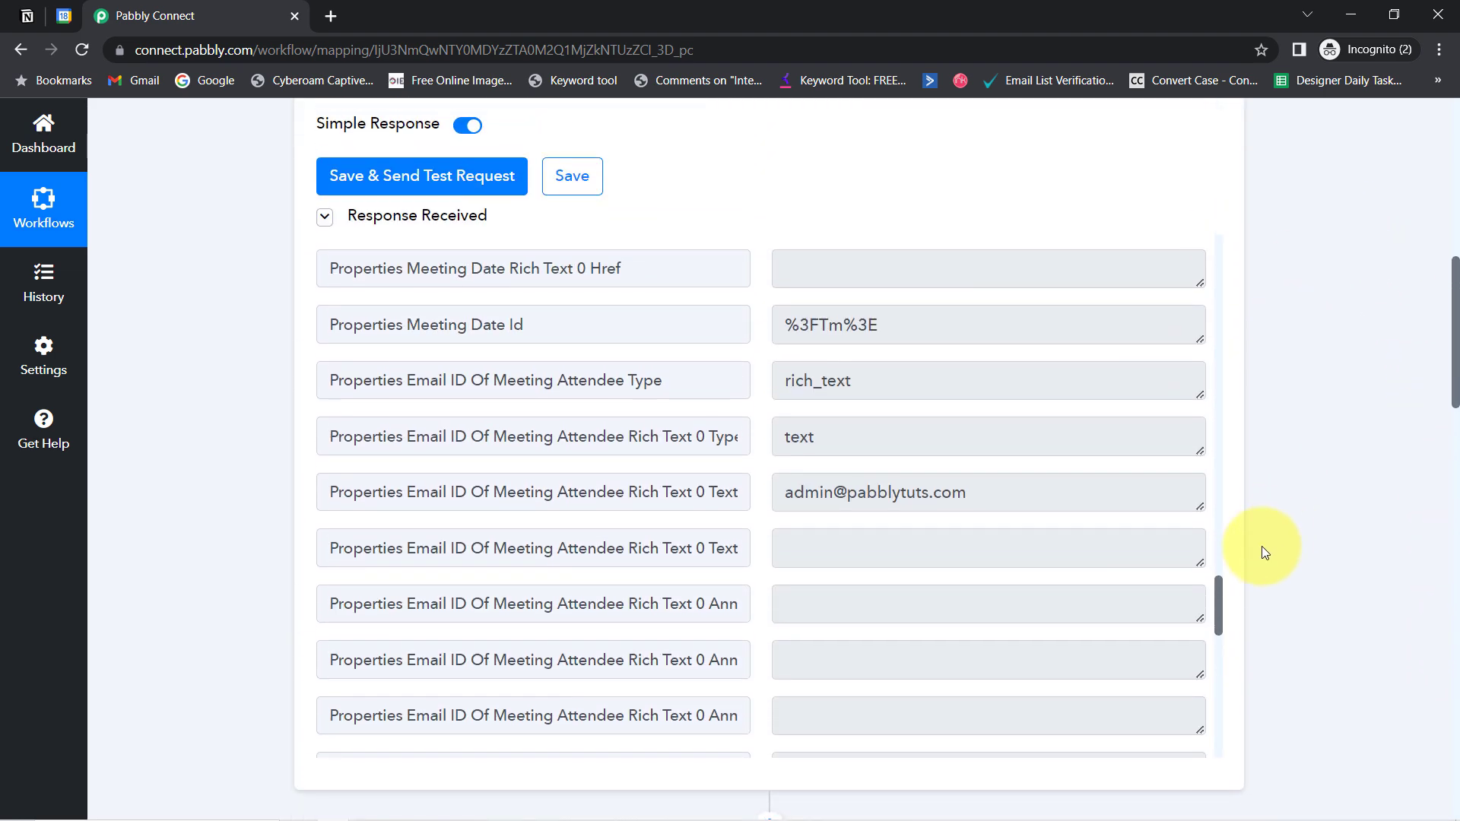
pyautogui.moveTo(1218, 604)
pyautogui.mouseDown()
pyautogui.moveTo(1218, 507)
pyautogui.moveTo(1212, 595)
pyautogui.mouseUp()
pyautogui.tripleClick(894, 316)
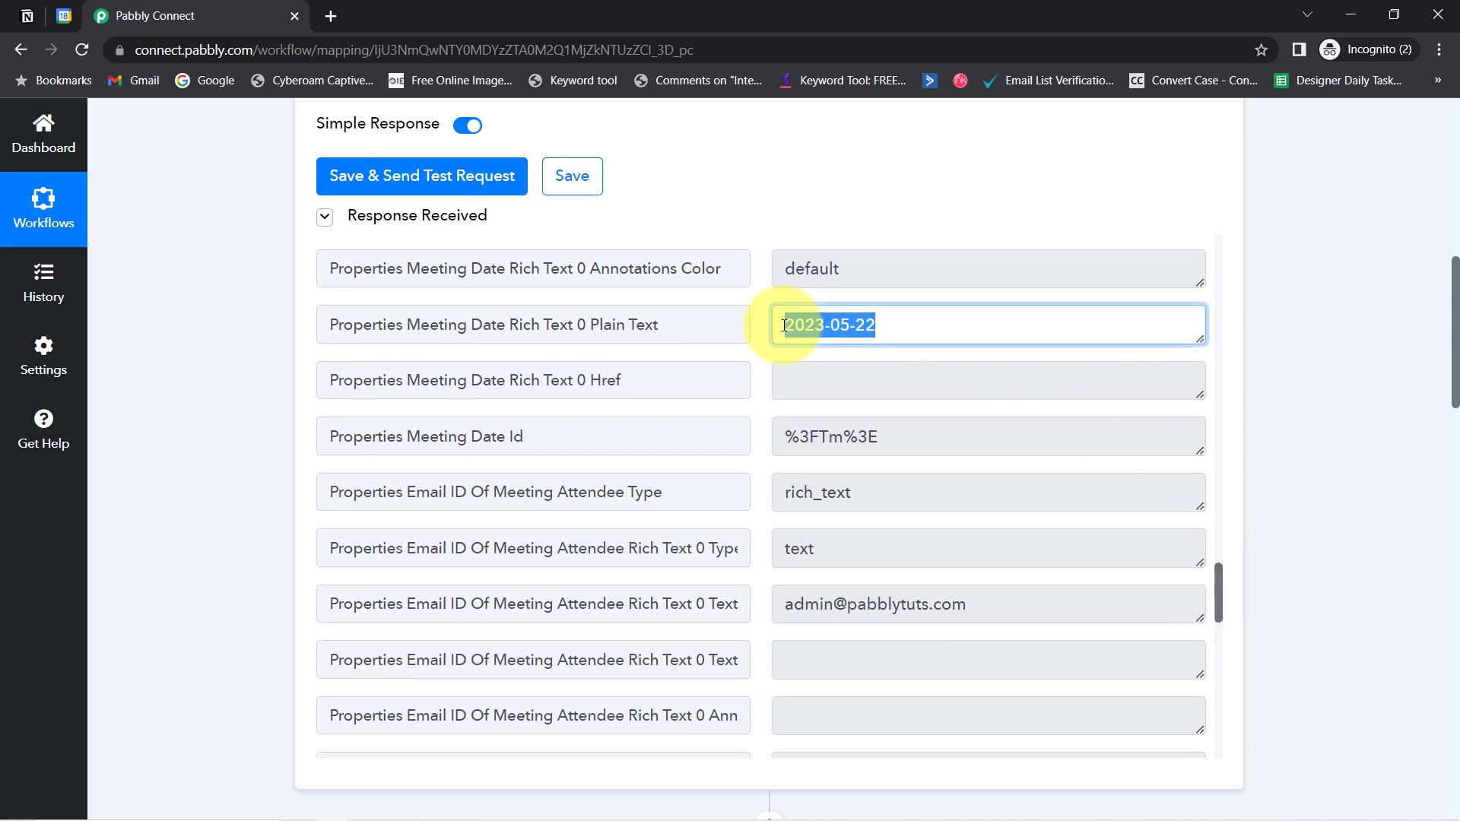
pyautogui.moveTo(936, 612); pyautogui.dragTo(783, 609)
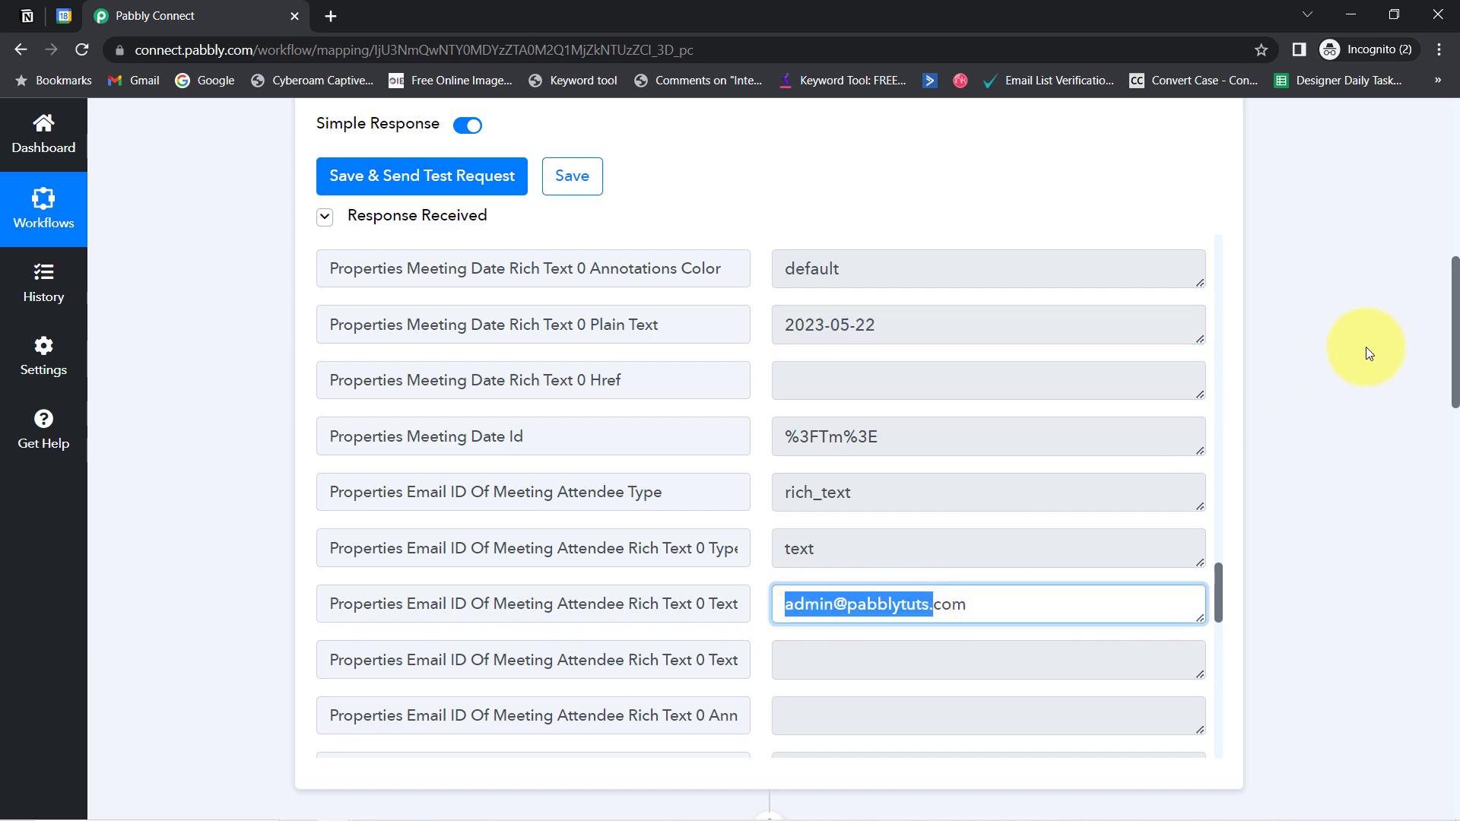
# Map the Google Meet action's Summary to the Notion Meeting Name Rich Text 0 Text Content value, finding it with the search "road"
pyautogui.moveTo(1455, 340); pyautogui.dragTo(1455, 597)
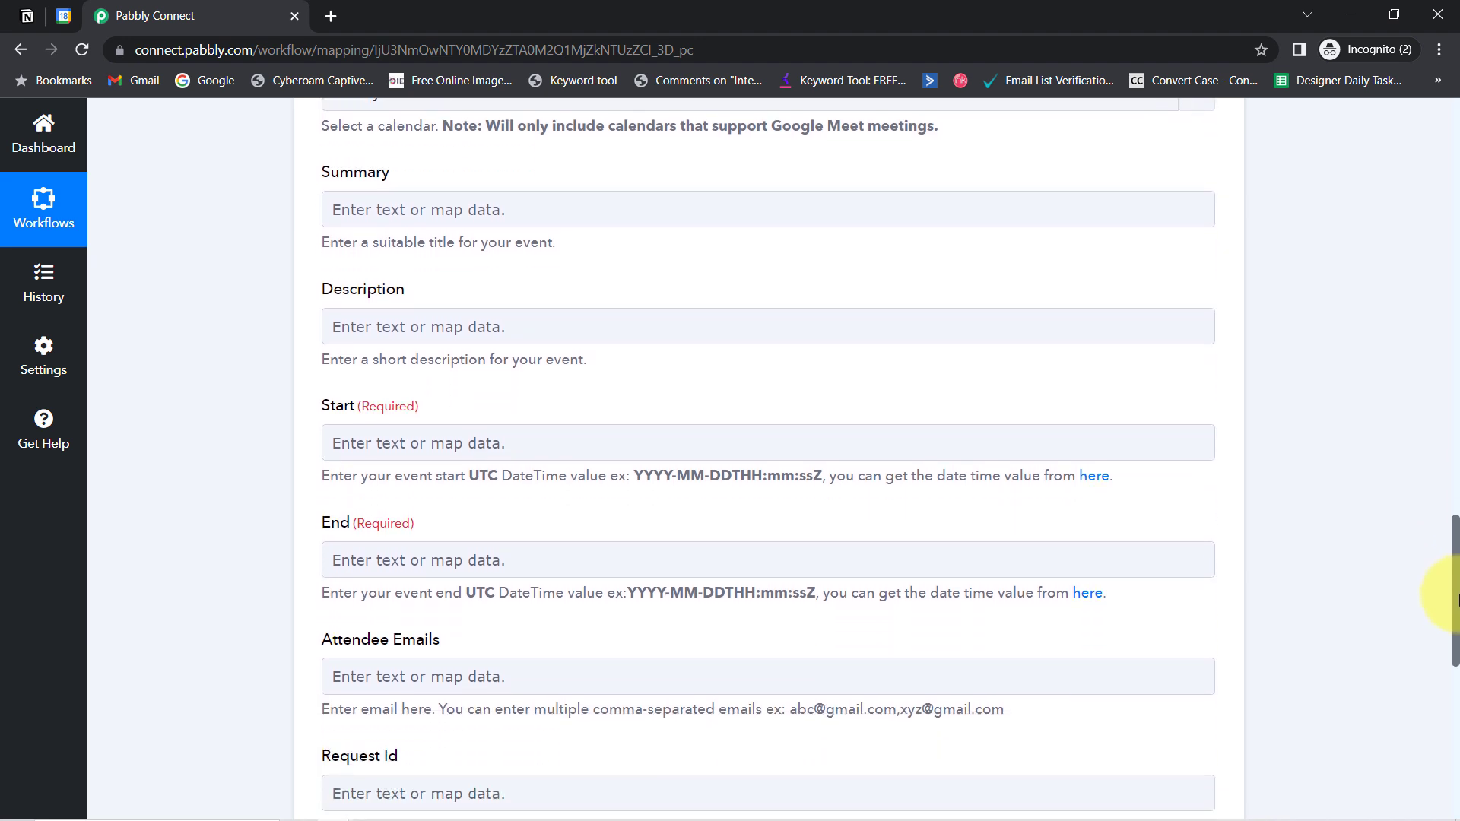
pyautogui.click(403, 211)
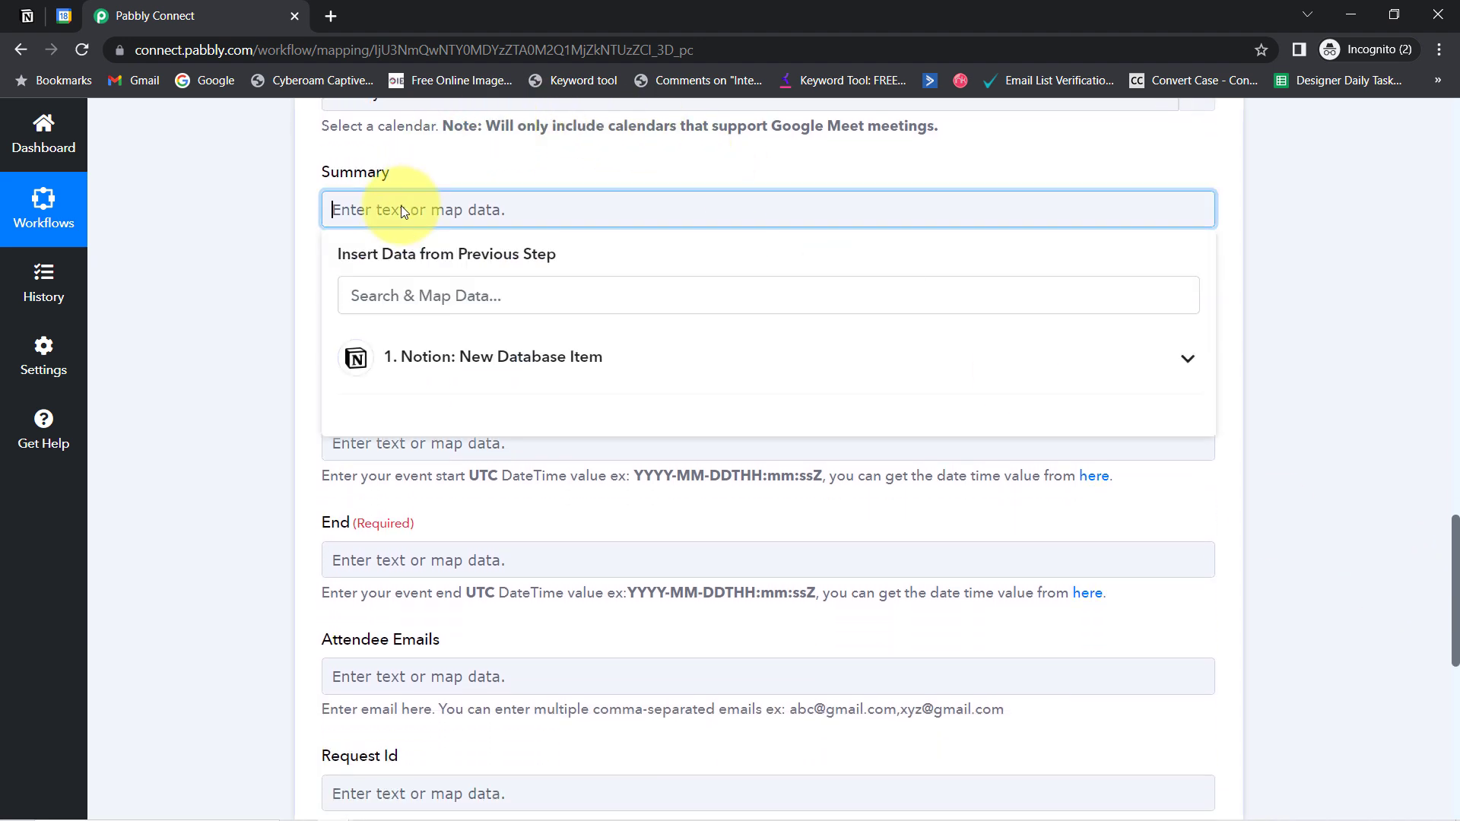
pyautogui.click(517, 357)
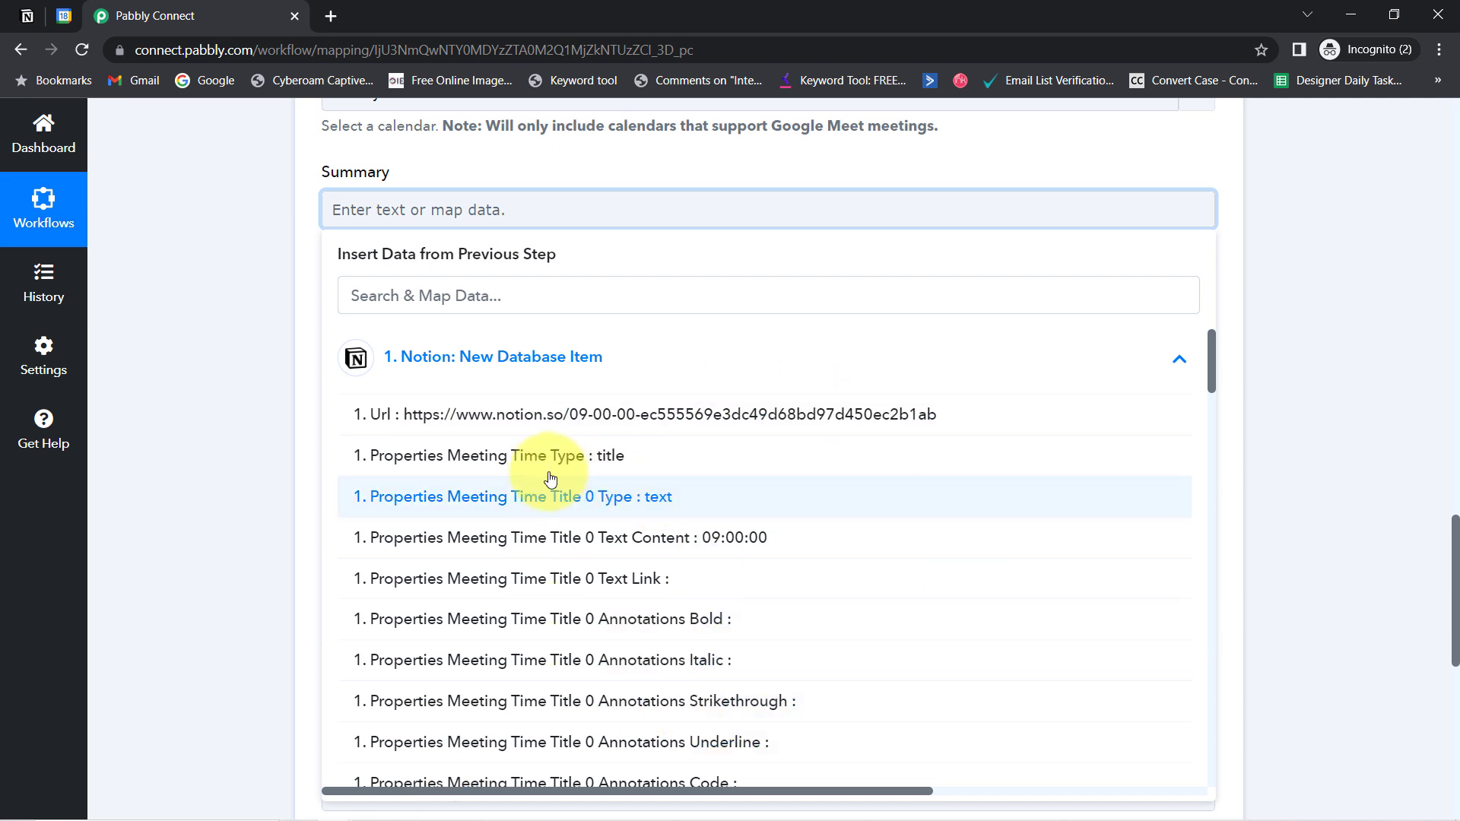
pyautogui.click(391, 300)
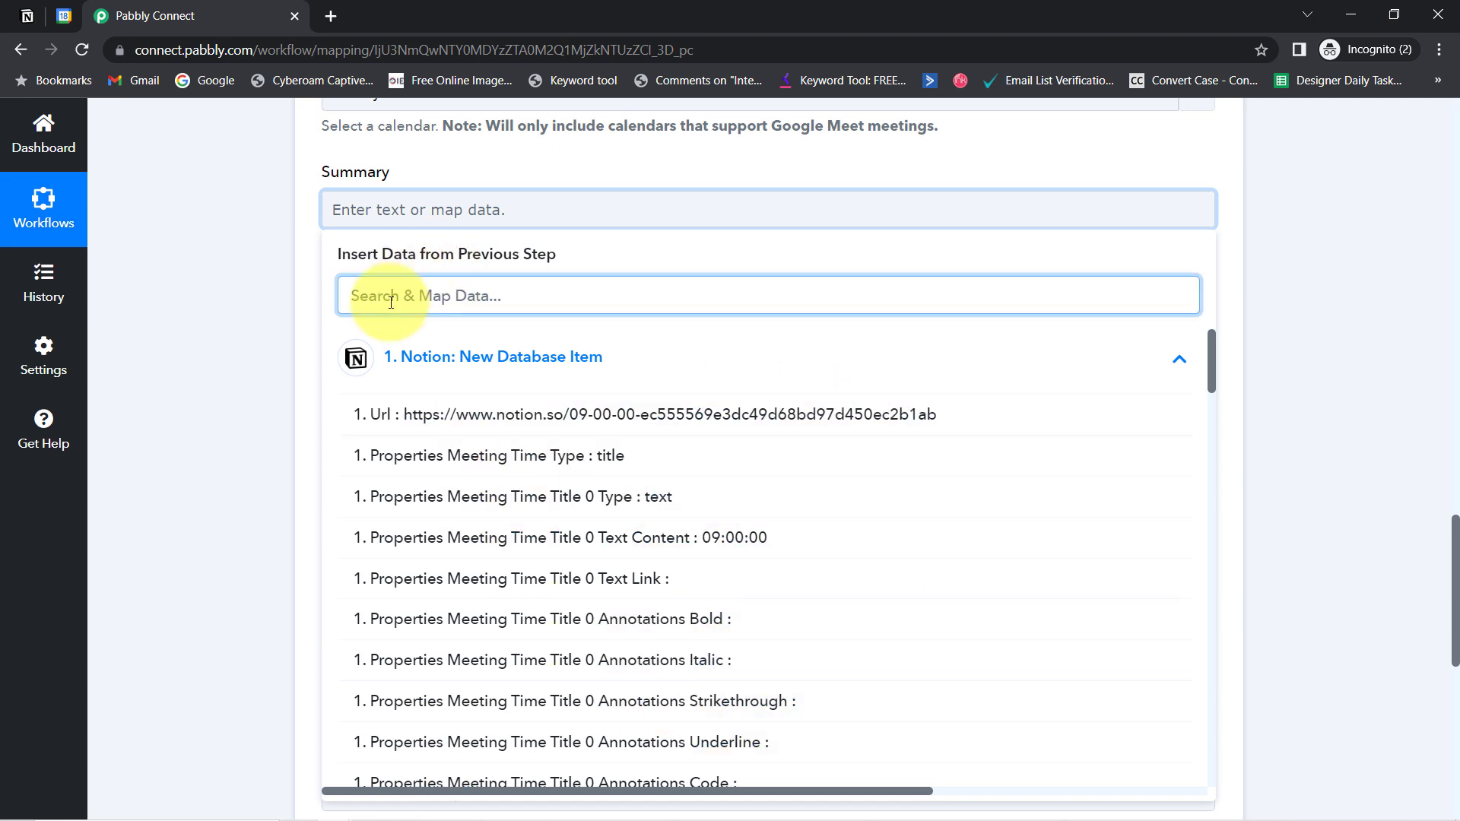
pyautogui.write('road')
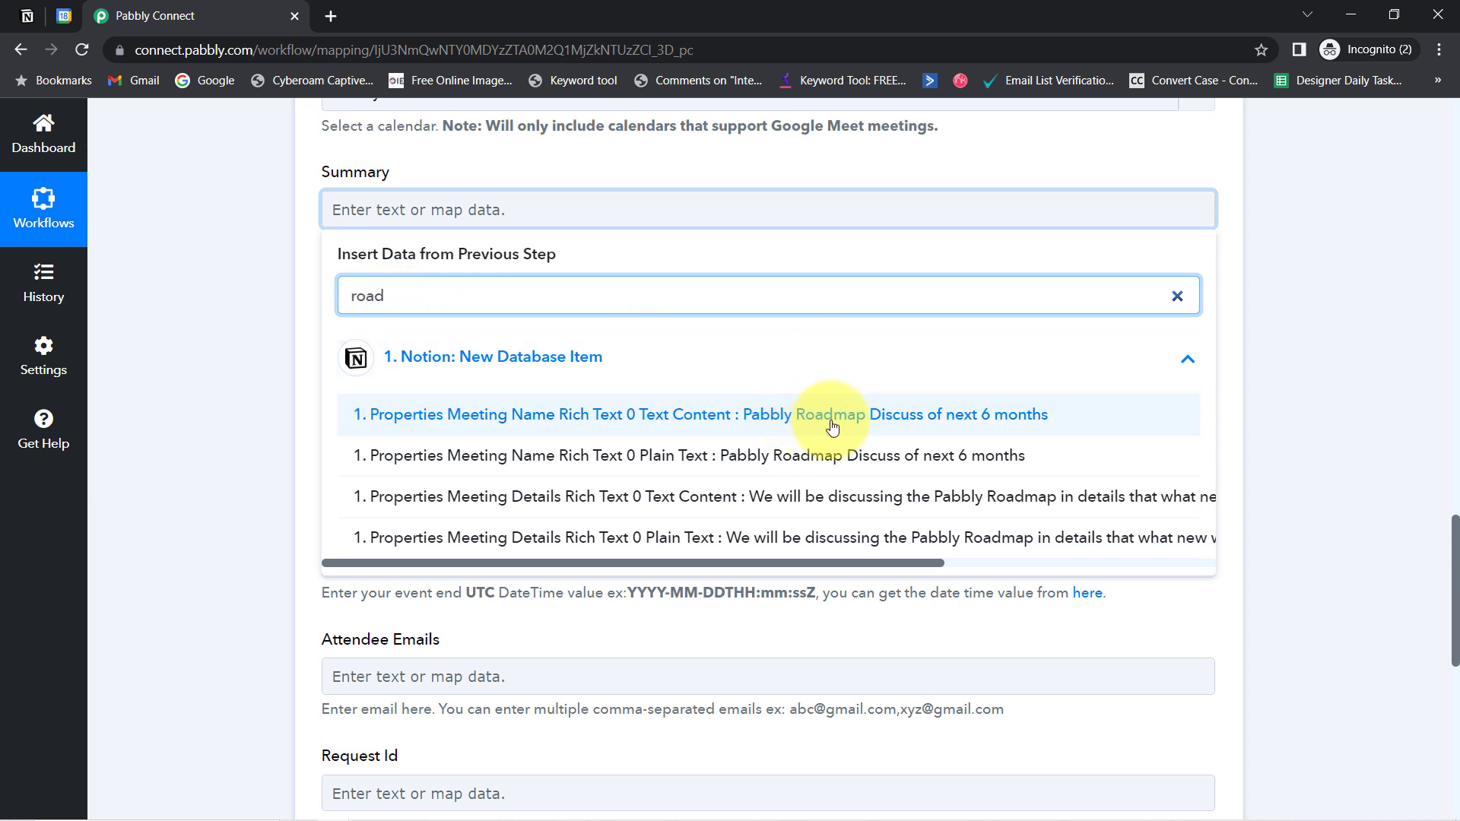
pyautogui.click(902, 431)
pyautogui.click(231, 359)
# Map the Description to the Notion Meeting Details Plain Text value and switch the Summary to the Meeting Name Plain Text value
pyautogui.click(358, 339)
pyautogui.click(368, 424)
pyautogui.write('we')
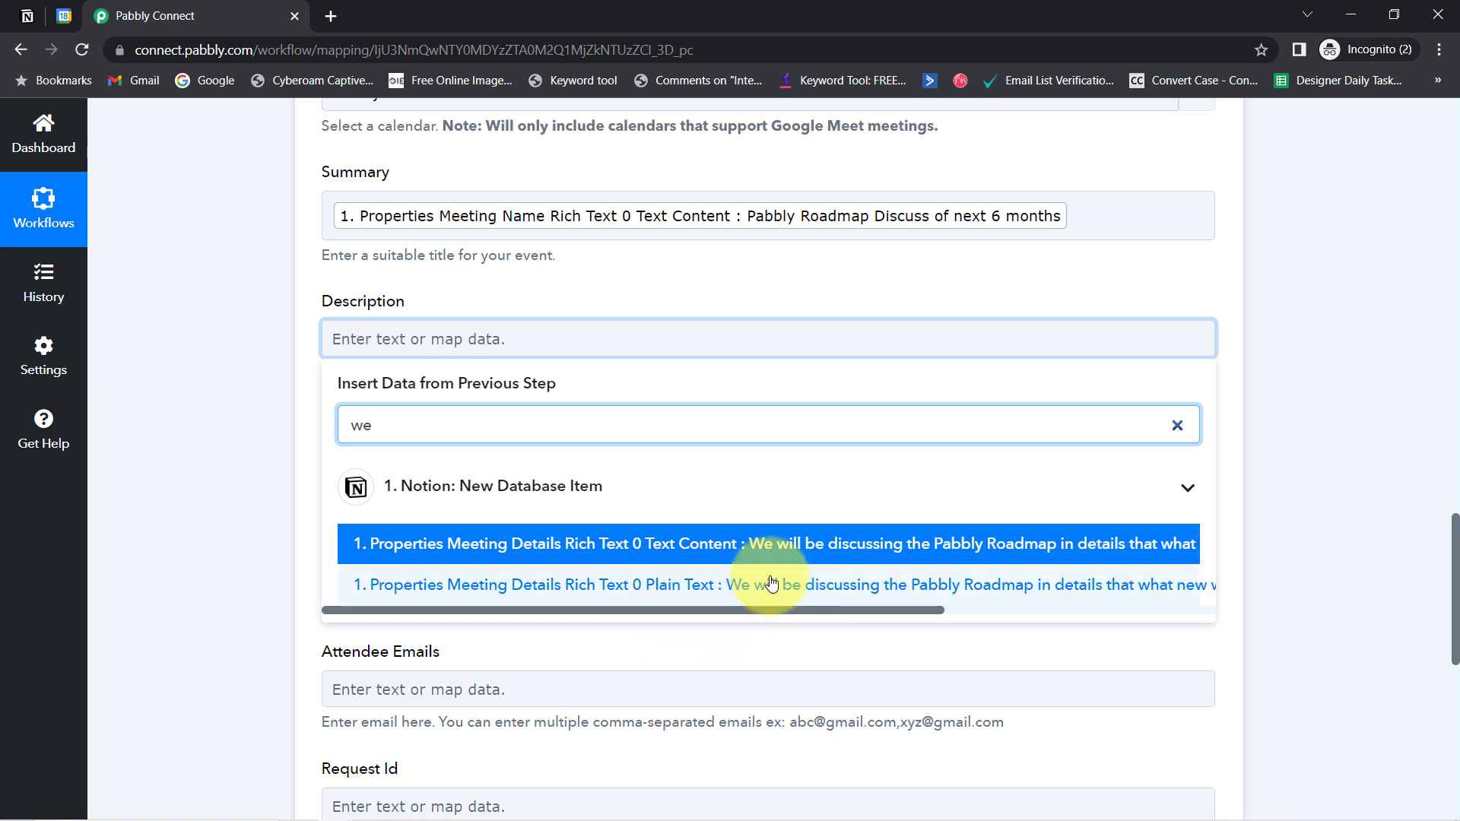
pyautogui.click(999, 600)
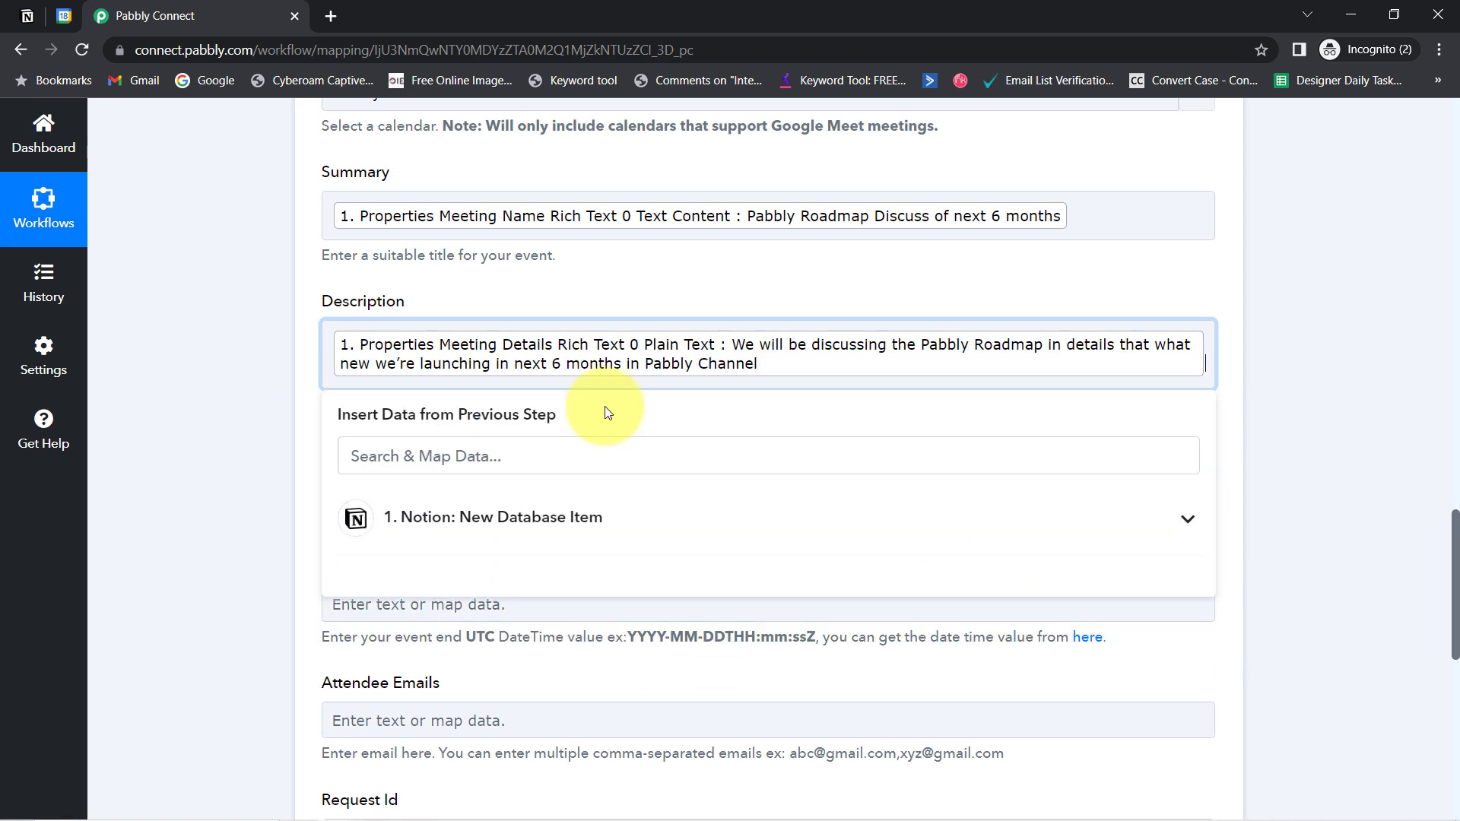
pyautogui.click(437, 239)
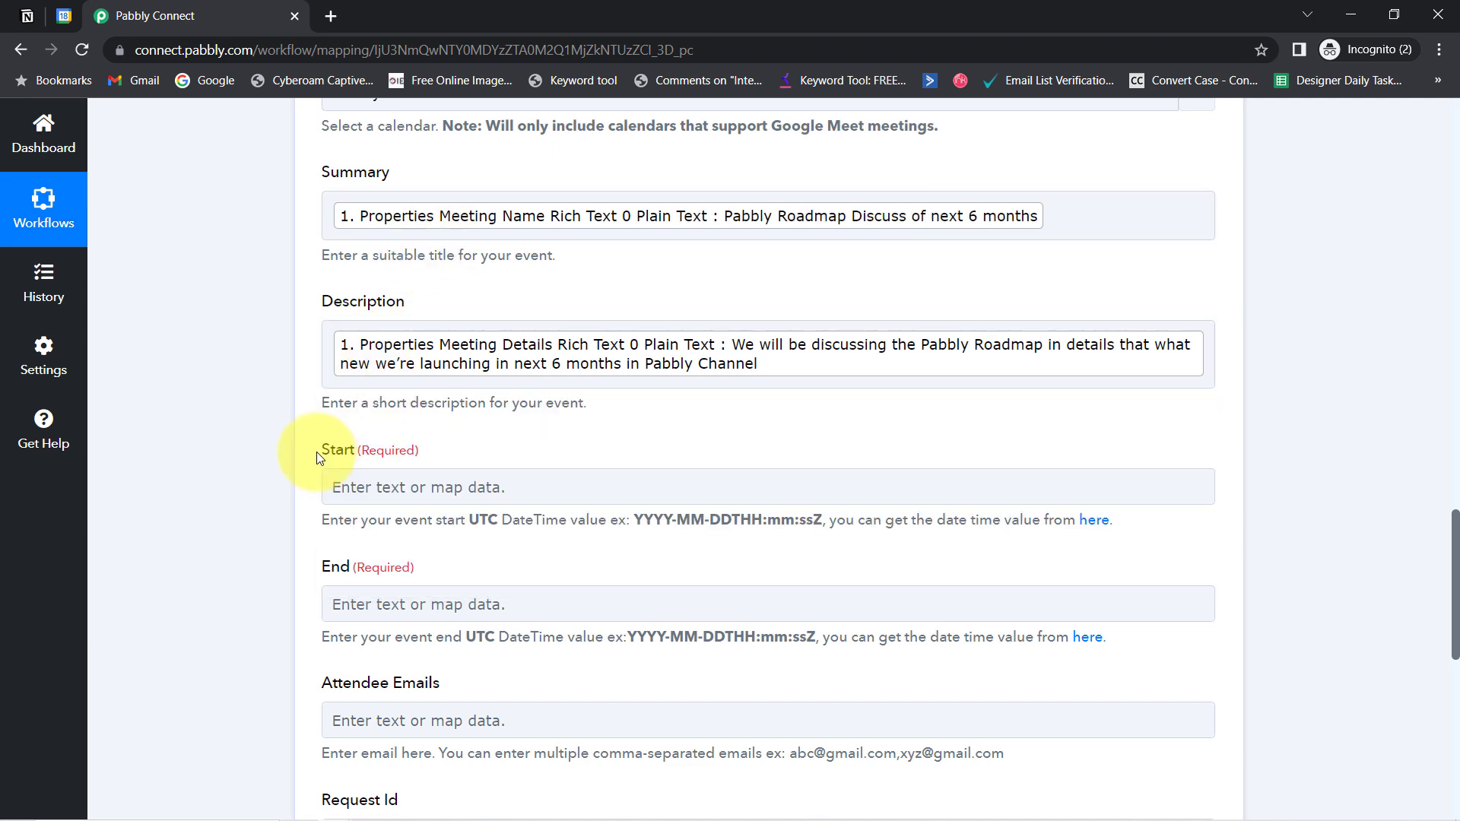
# Compare the UTC date-time format required by the Start field with the meeting date and time in the Notion table
pyautogui.moveTo(323, 567); pyautogui.dragTo(371, 567)
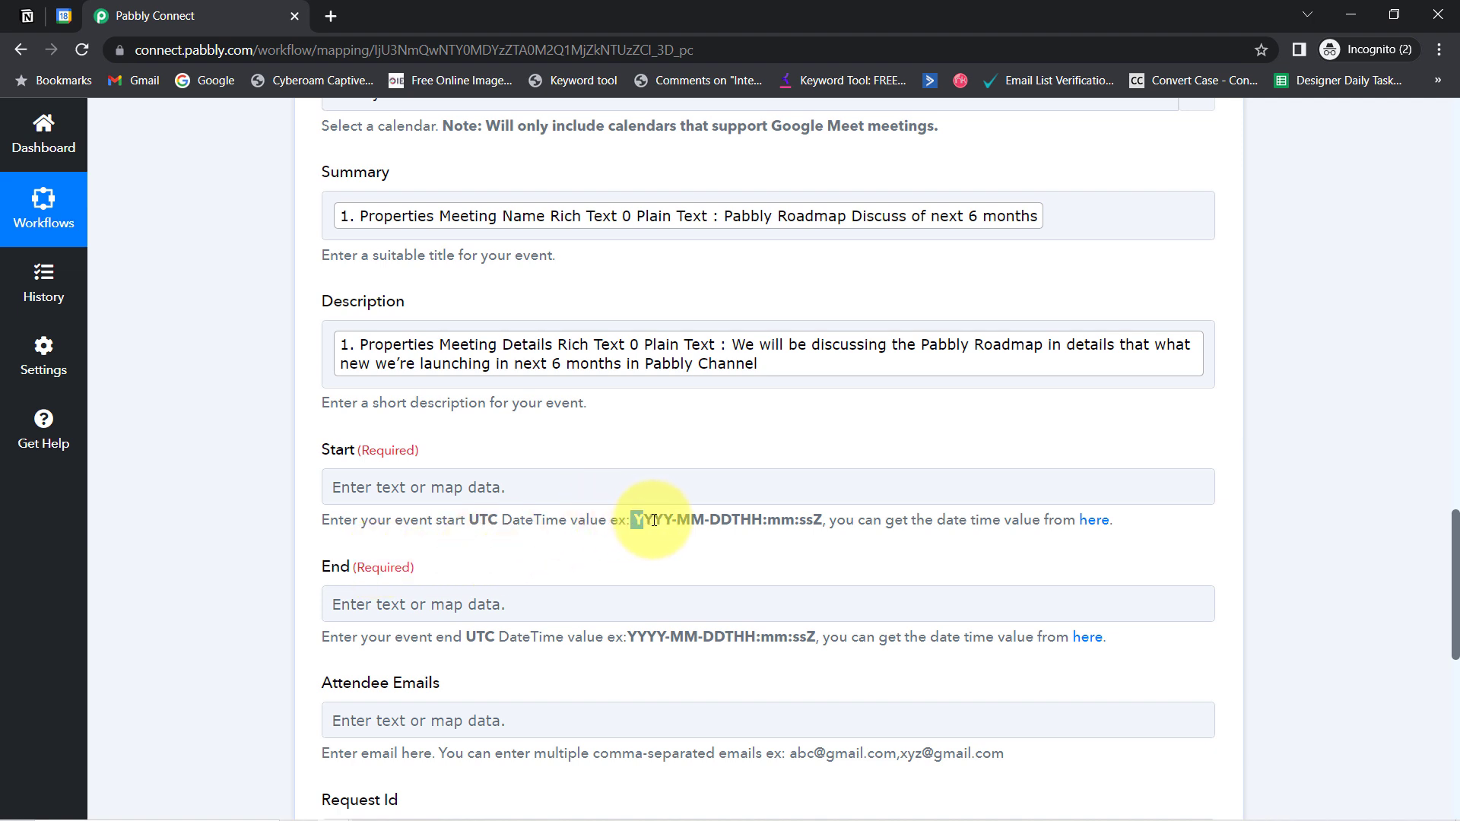
pyautogui.moveTo(719, 518); pyautogui.dragTo(768, 525)
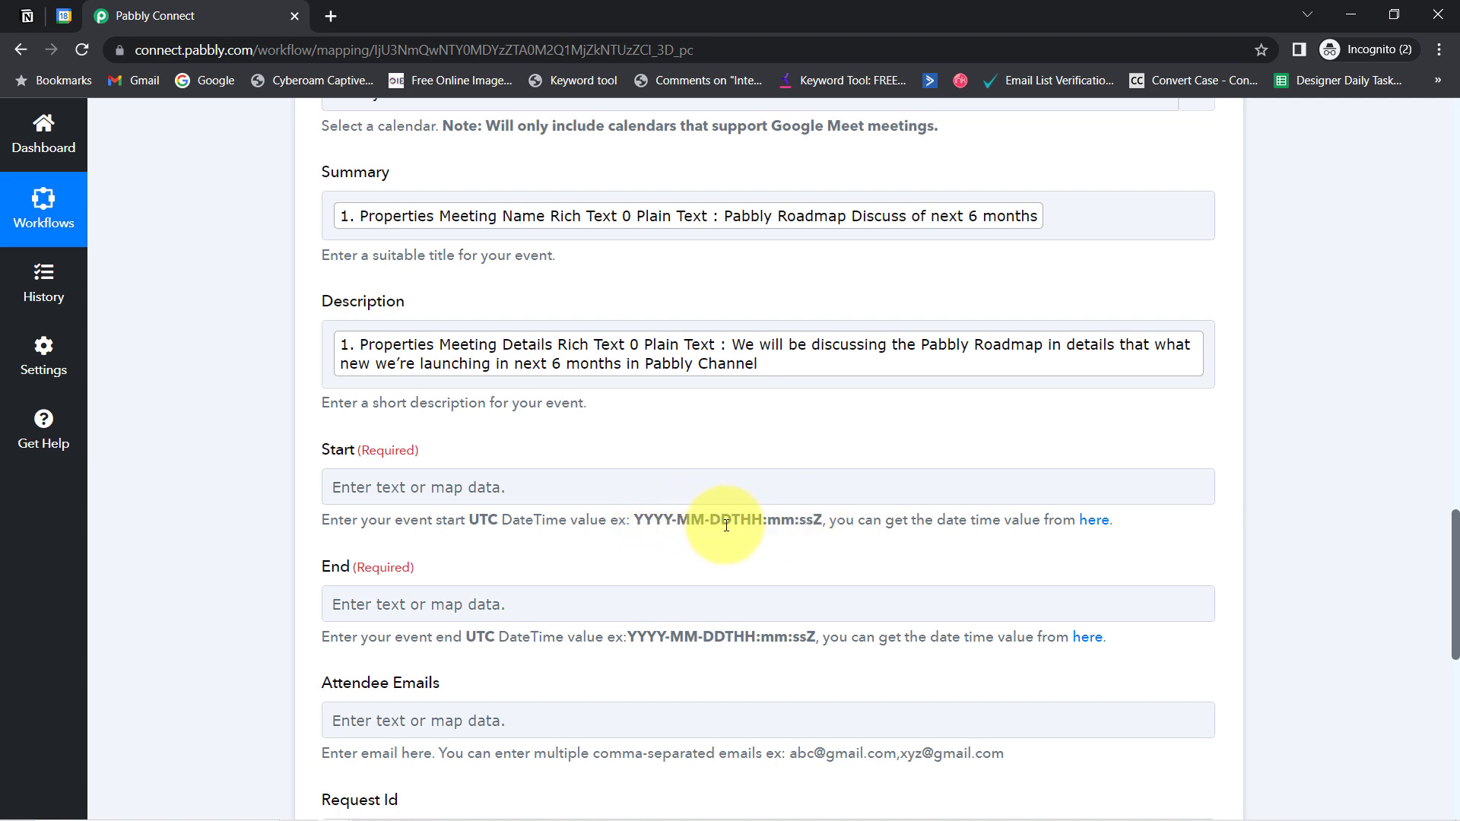
pyautogui.moveTo(746, 526); pyautogui.dragTo(753, 527)
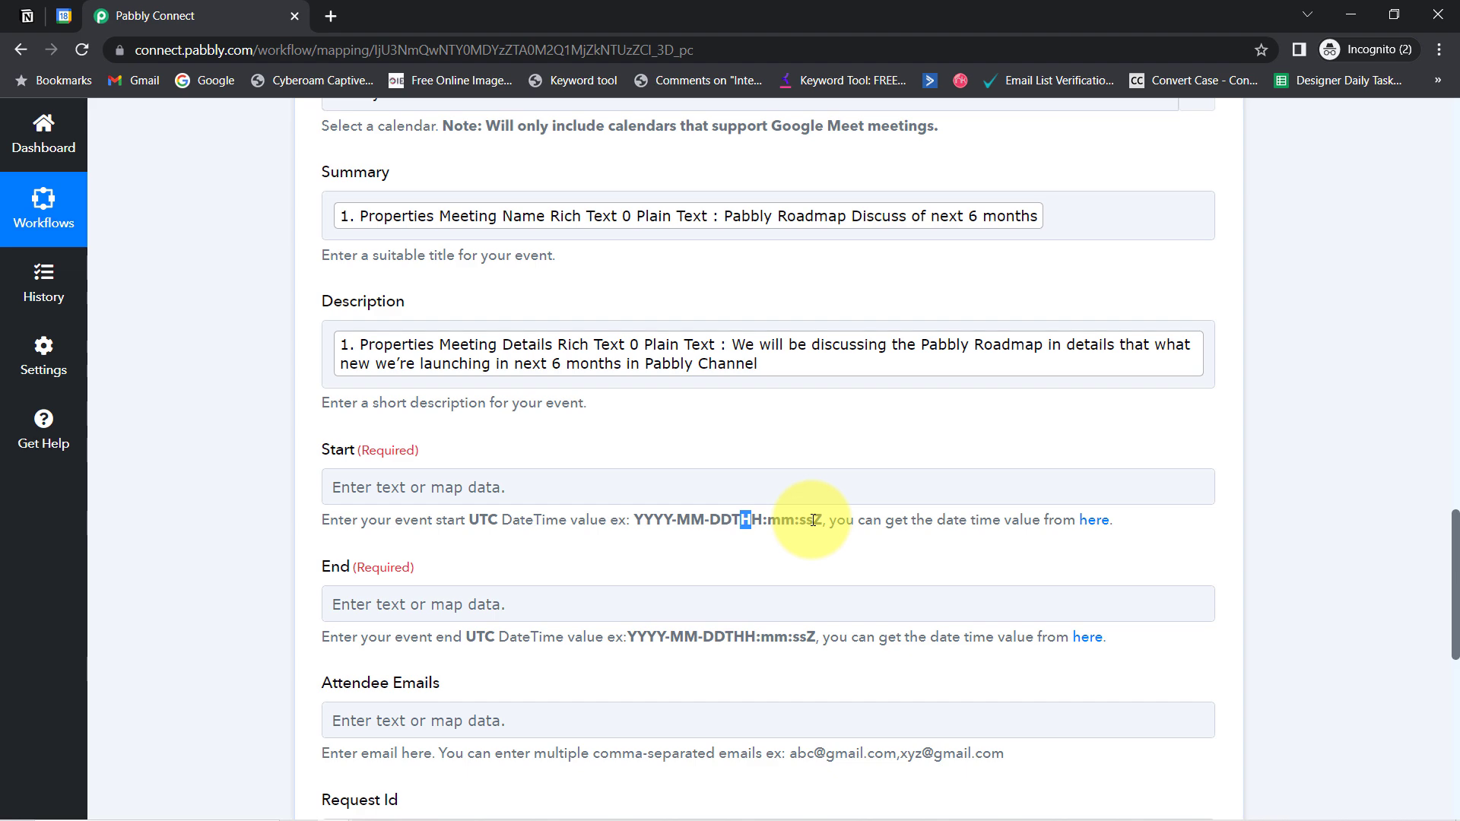
pyautogui.click(29, 14)
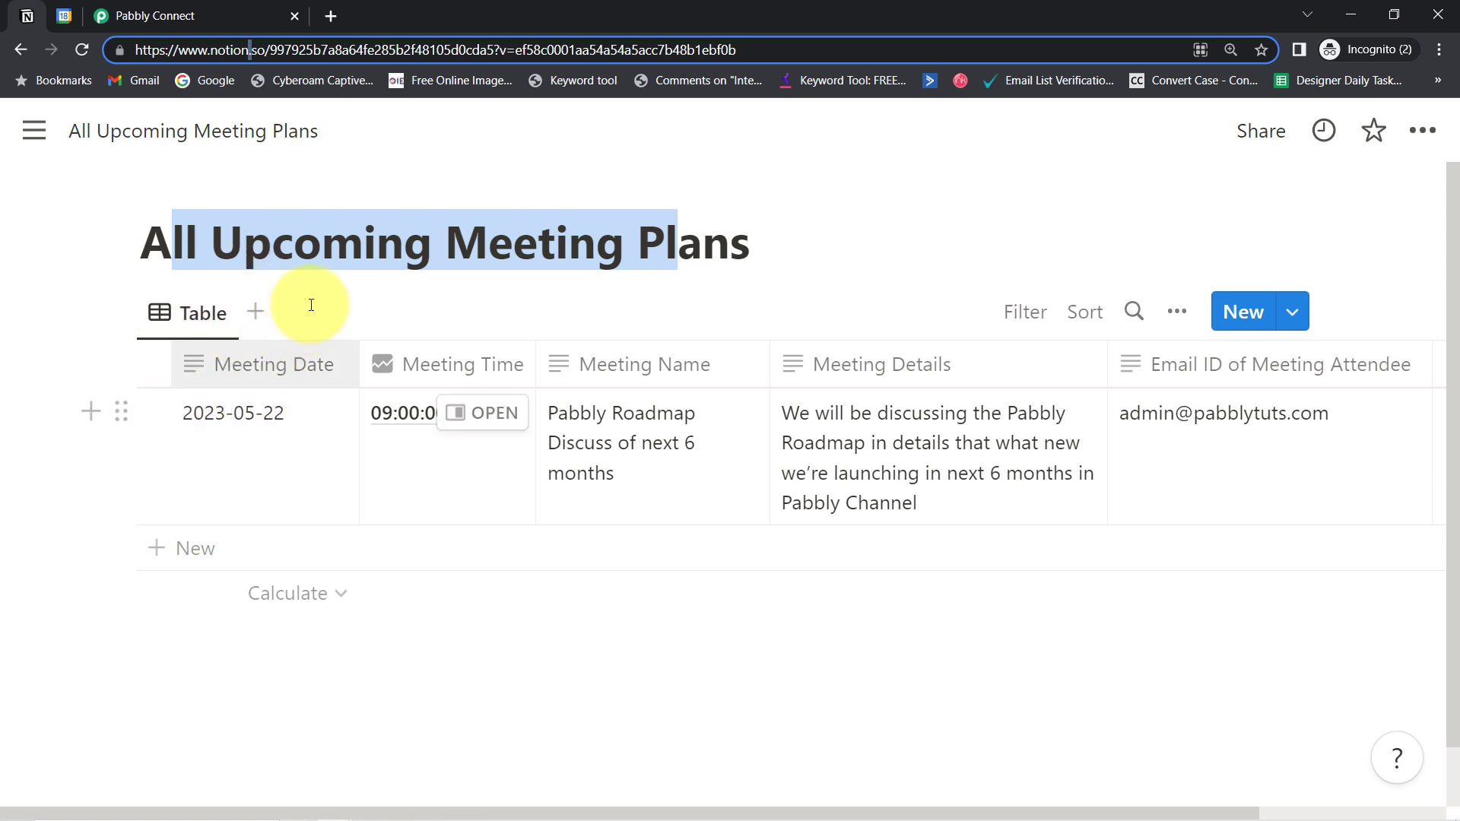
pyautogui.click(250, 30)
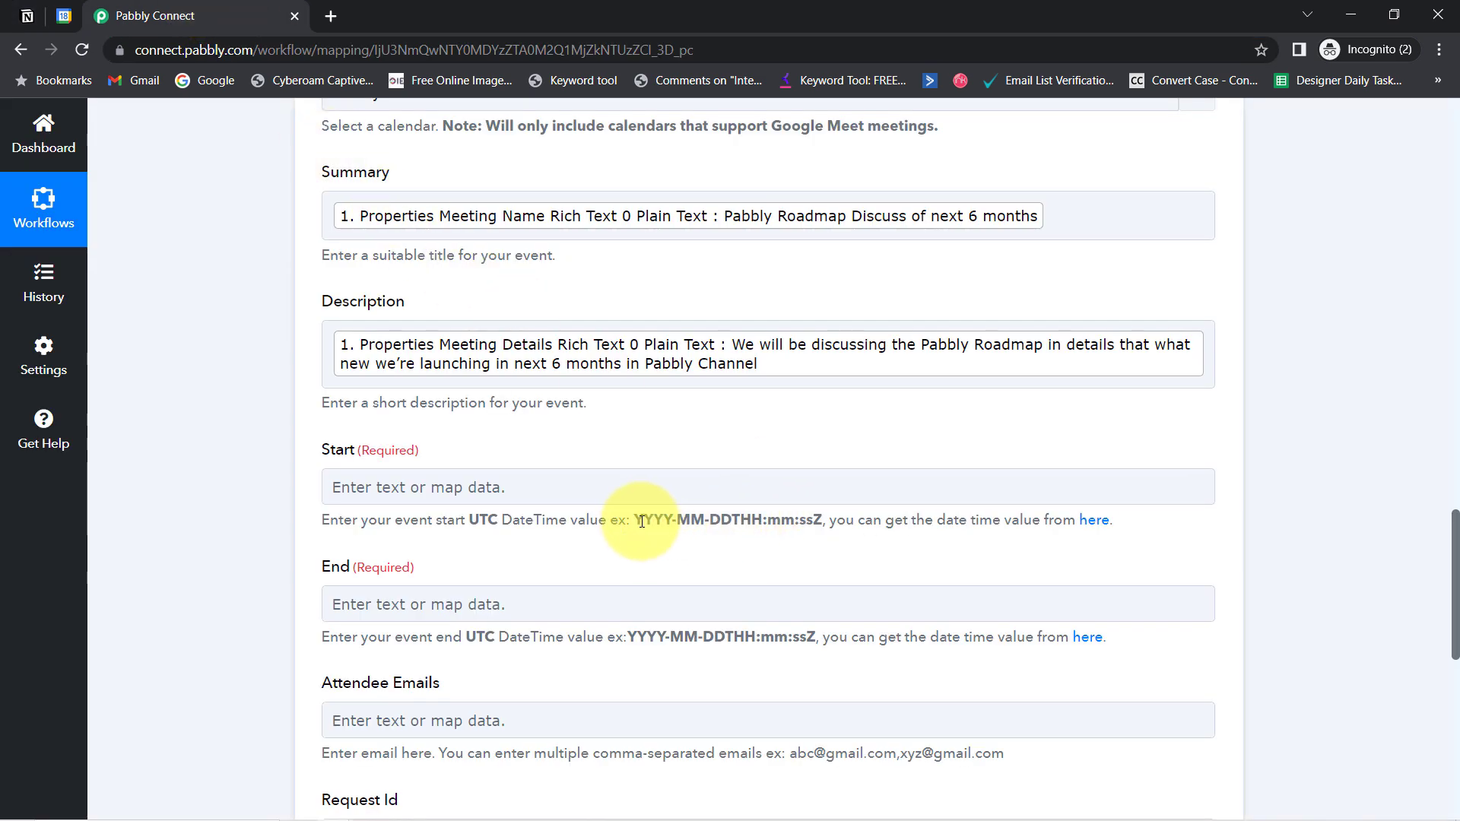
pyautogui.moveTo(637, 523); pyautogui.dragTo(742, 514)
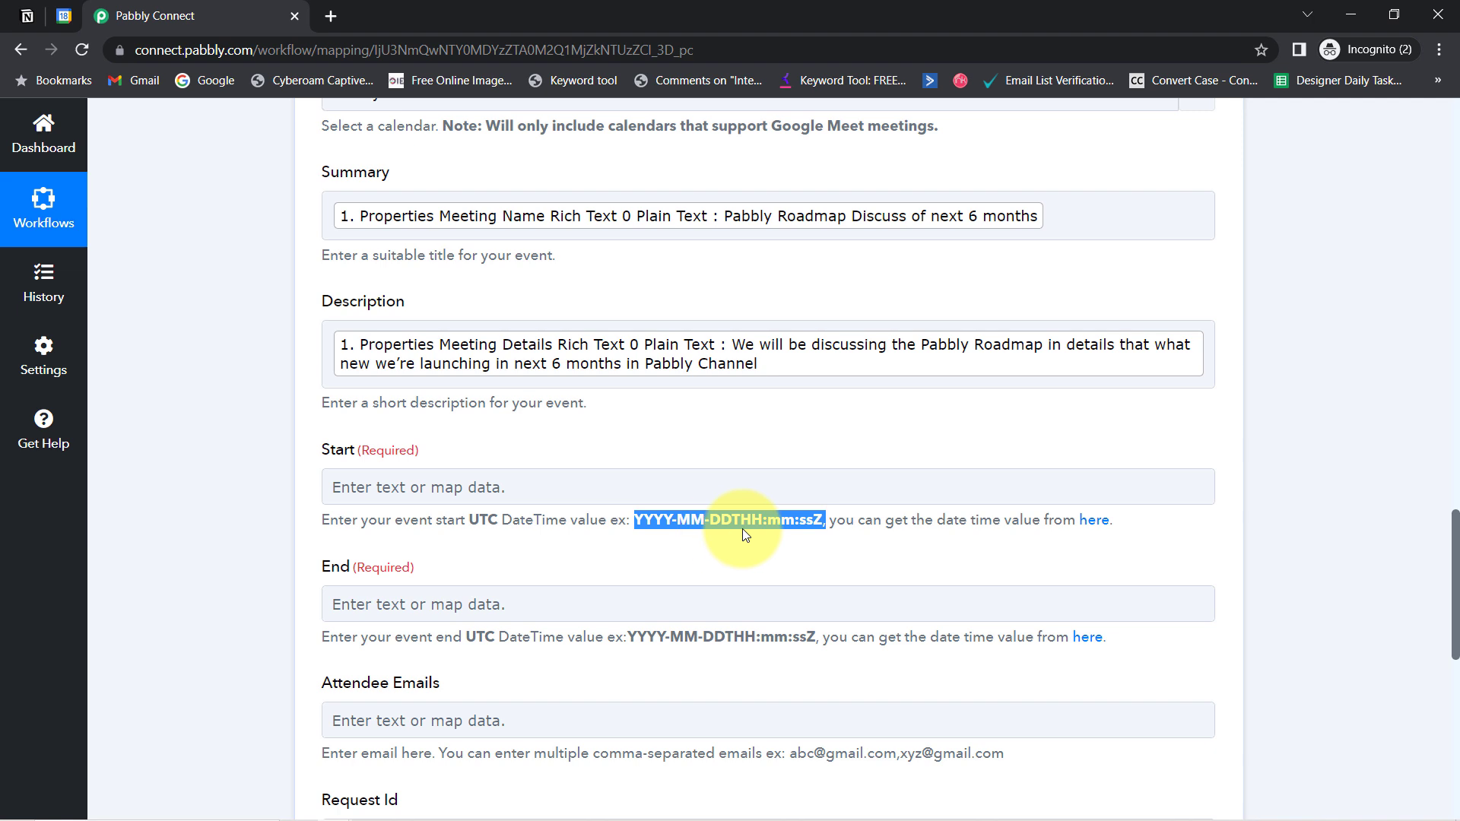
# Map the Start field to the Notion Meeting Date Plain Text value and append the separator "T"
pyautogui.click(348, 486)
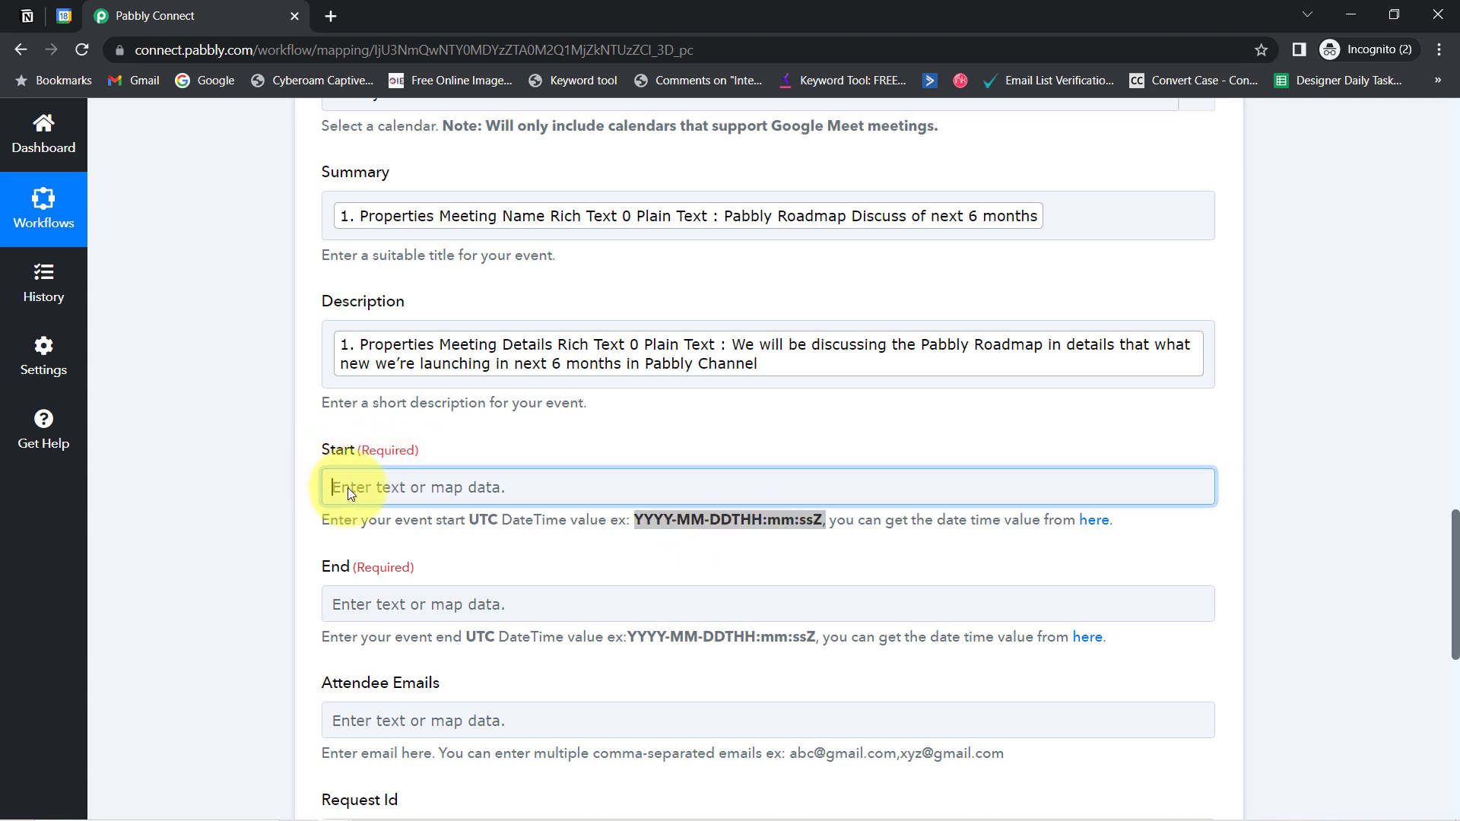
pyautogui.moveTo(1454, 522); pyautogui.dragTo(1456, 566)
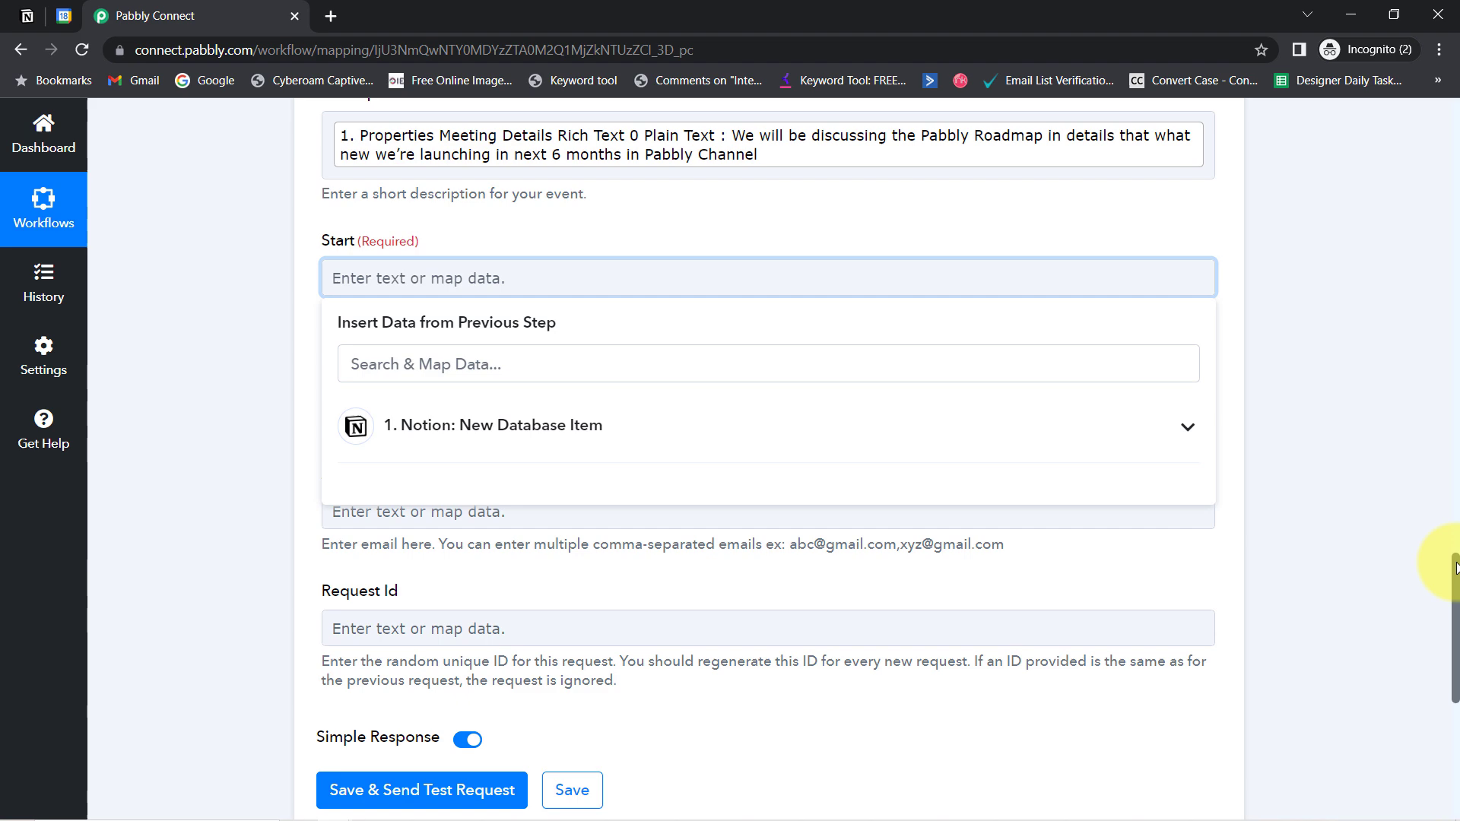
pyautogui.click(521, 430)
pyautogui.click(391, 378)
pyautogui.write('22')
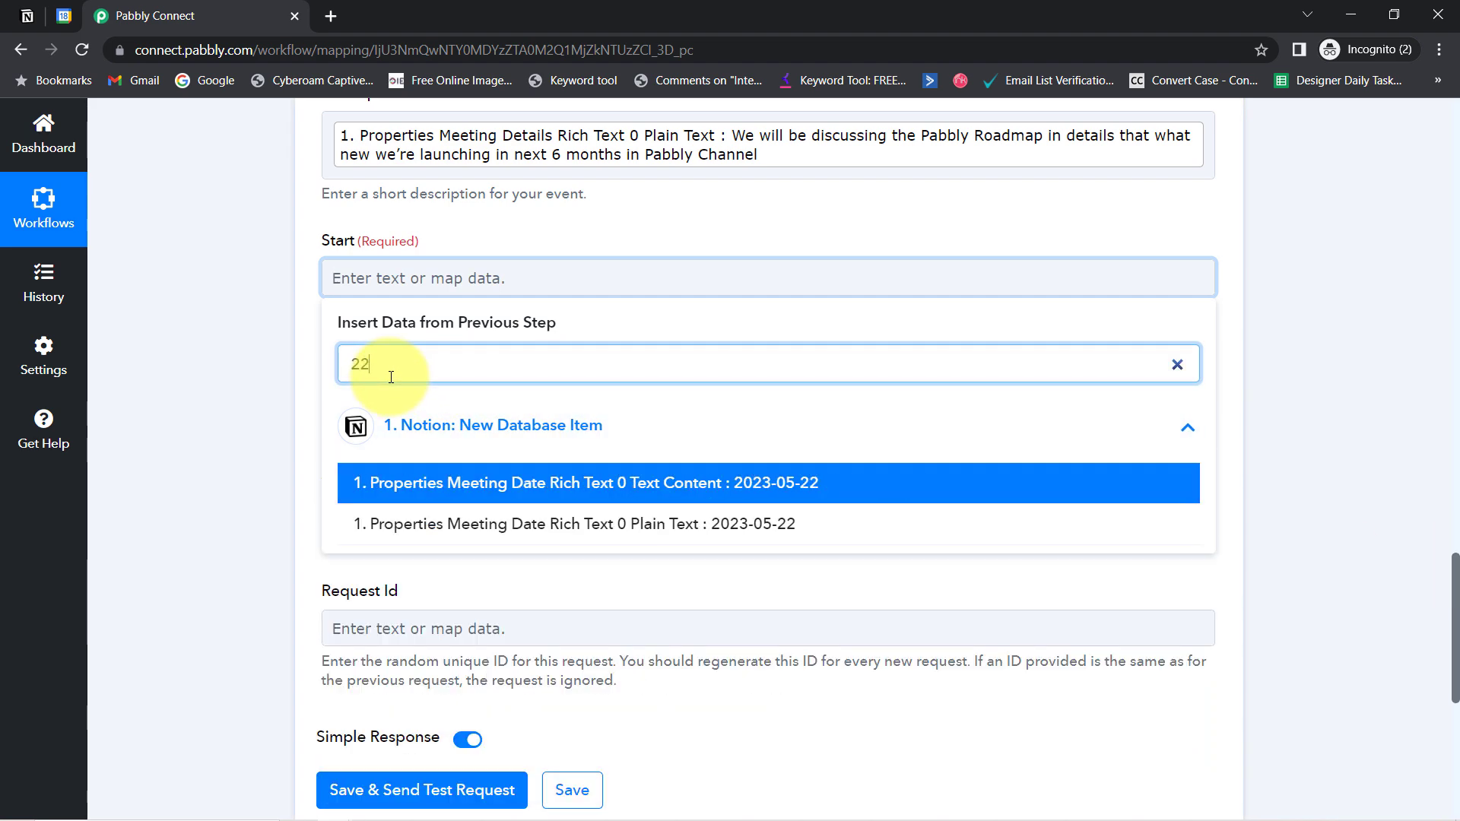
pyautogui.click(740, 524)
pyautogui.click(163, 385)
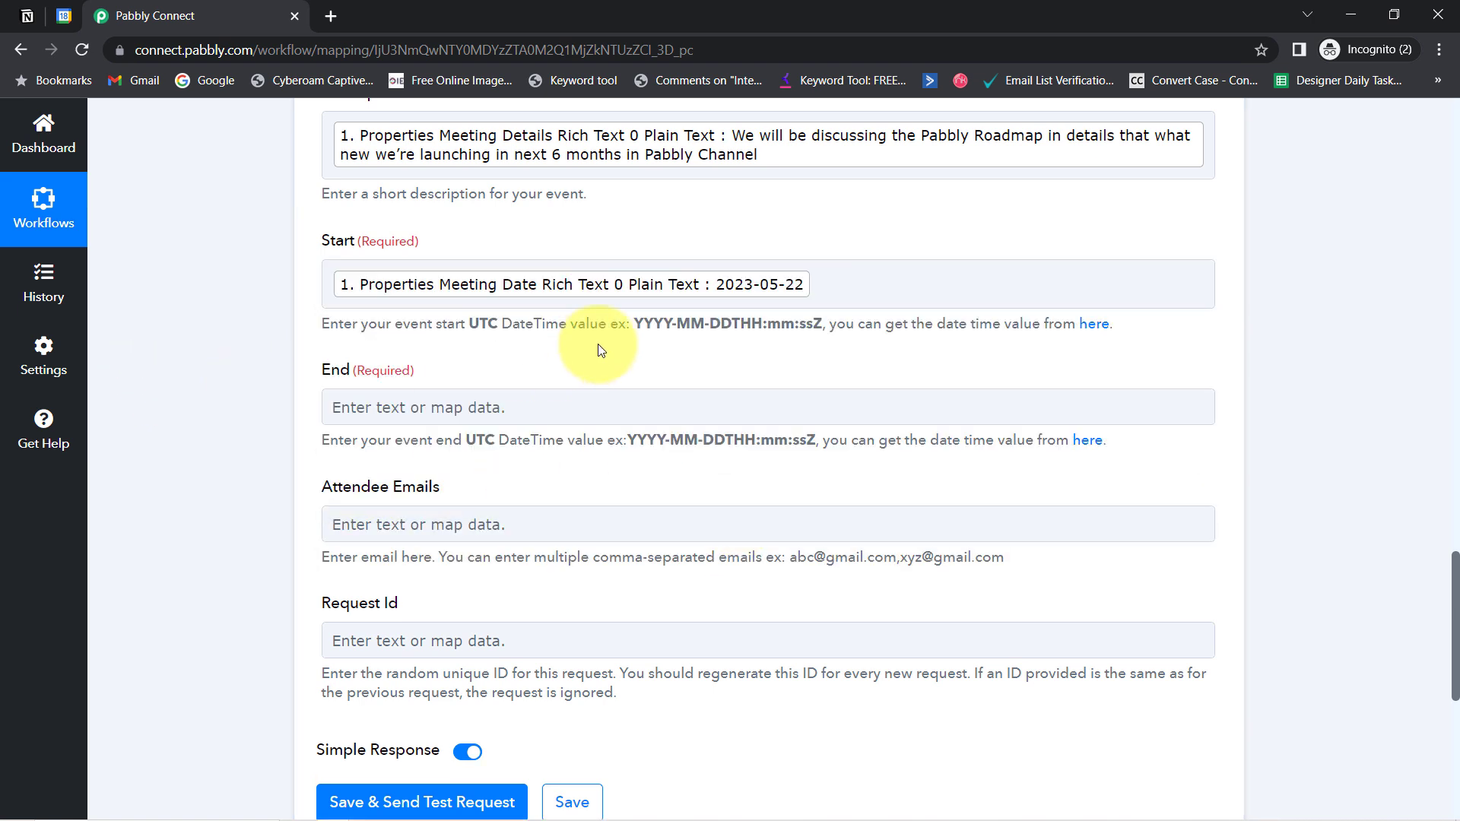
pyautogui.click(820, 295)
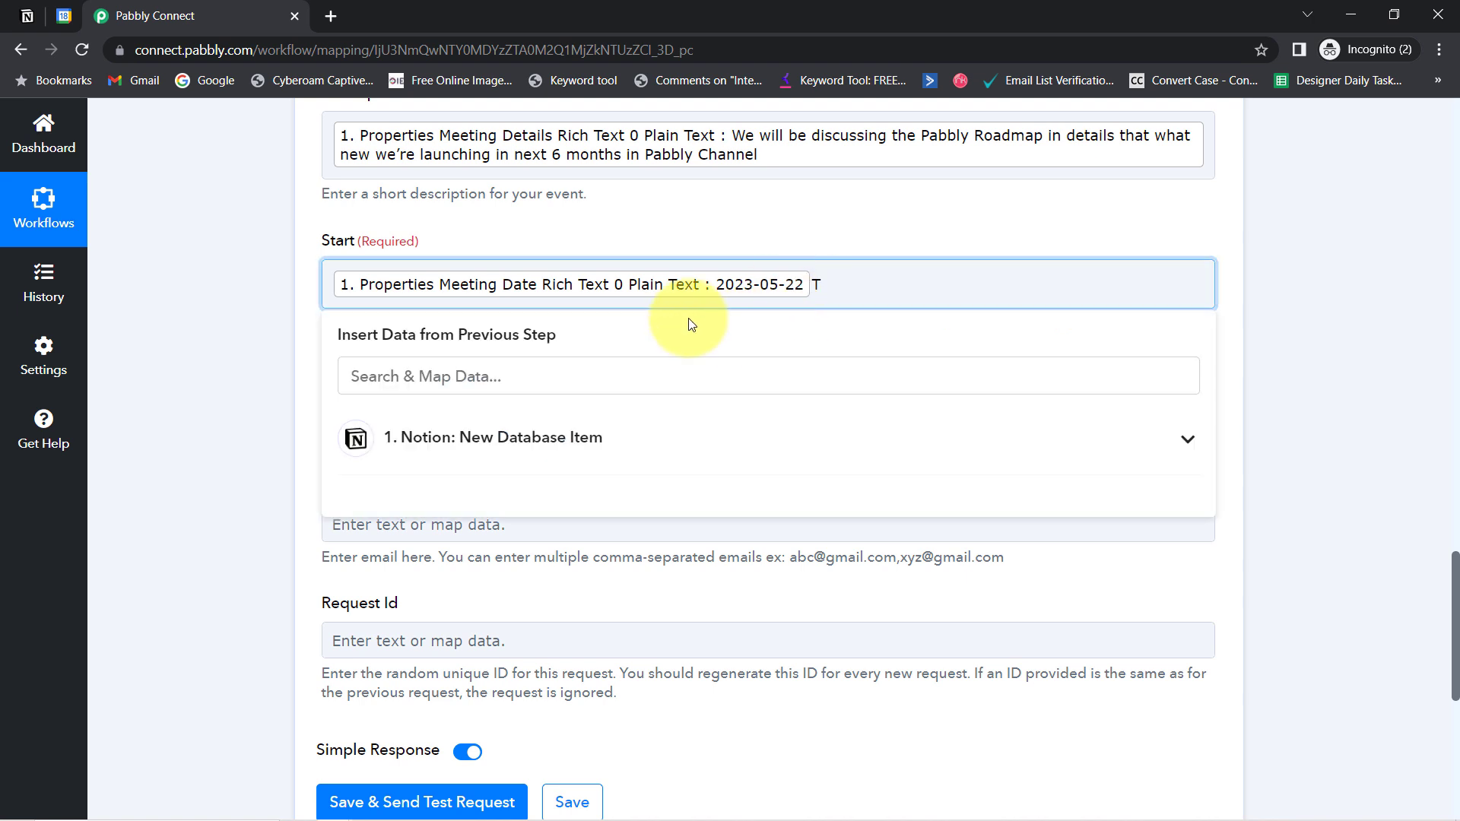
pyautogui.click(235, 359)
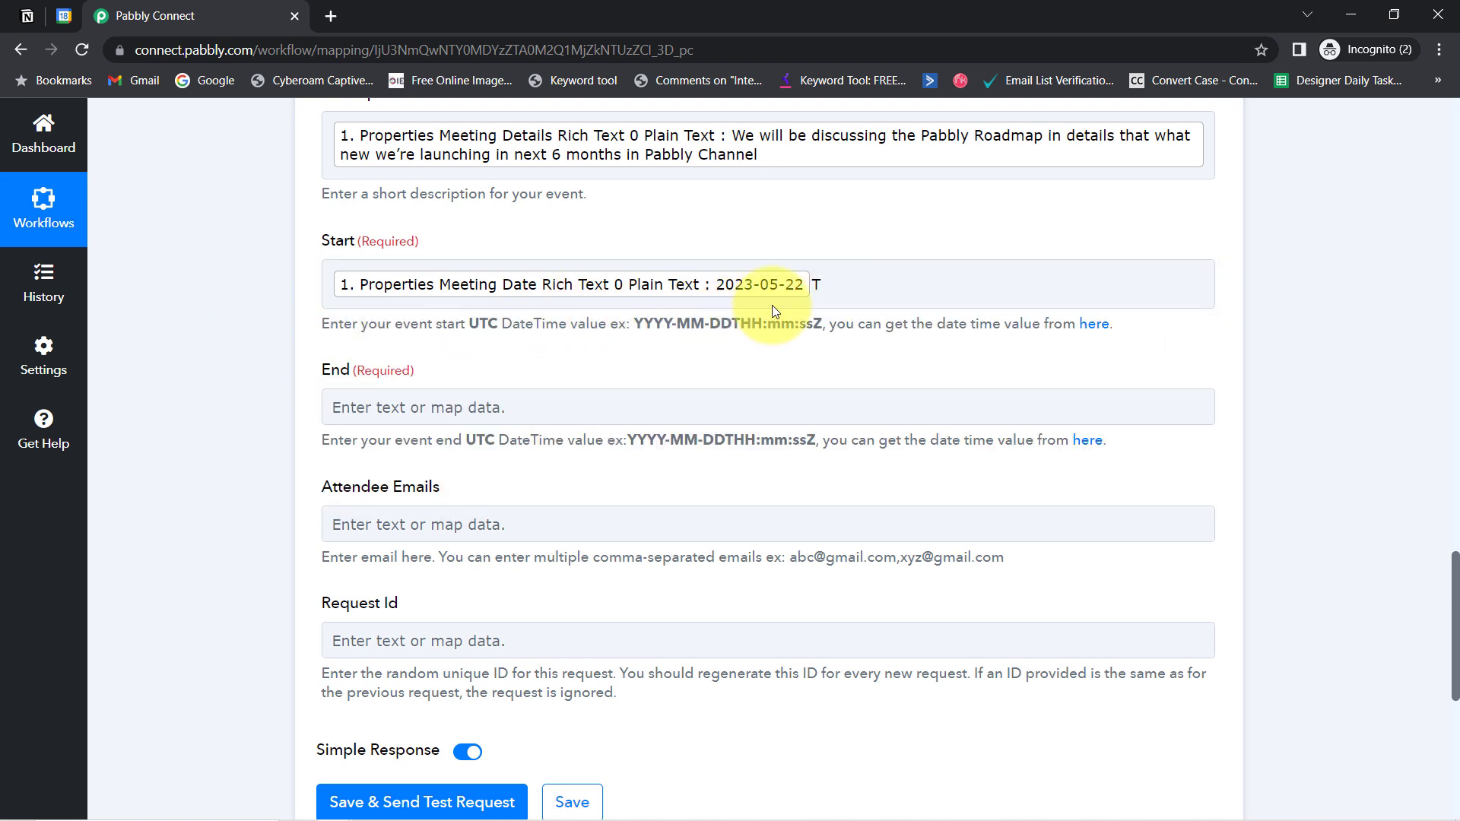
# Add the Notion Meeting Time Plain Text value after the "T" in the Start field and end it with "Z"
pyautogui.click(834, 283)
pyautogui.click(460, 380)
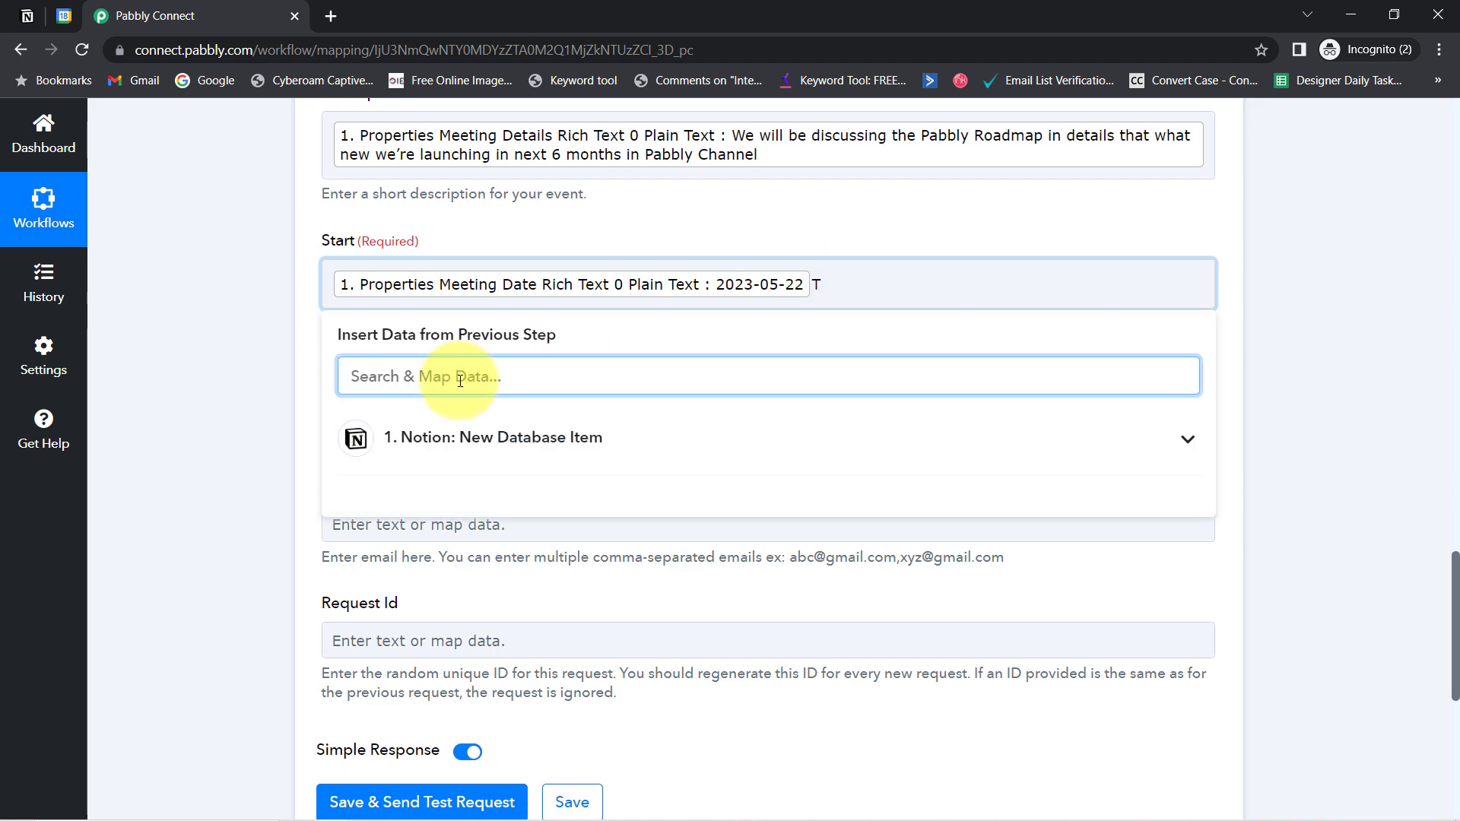
pyautogui.write('09')
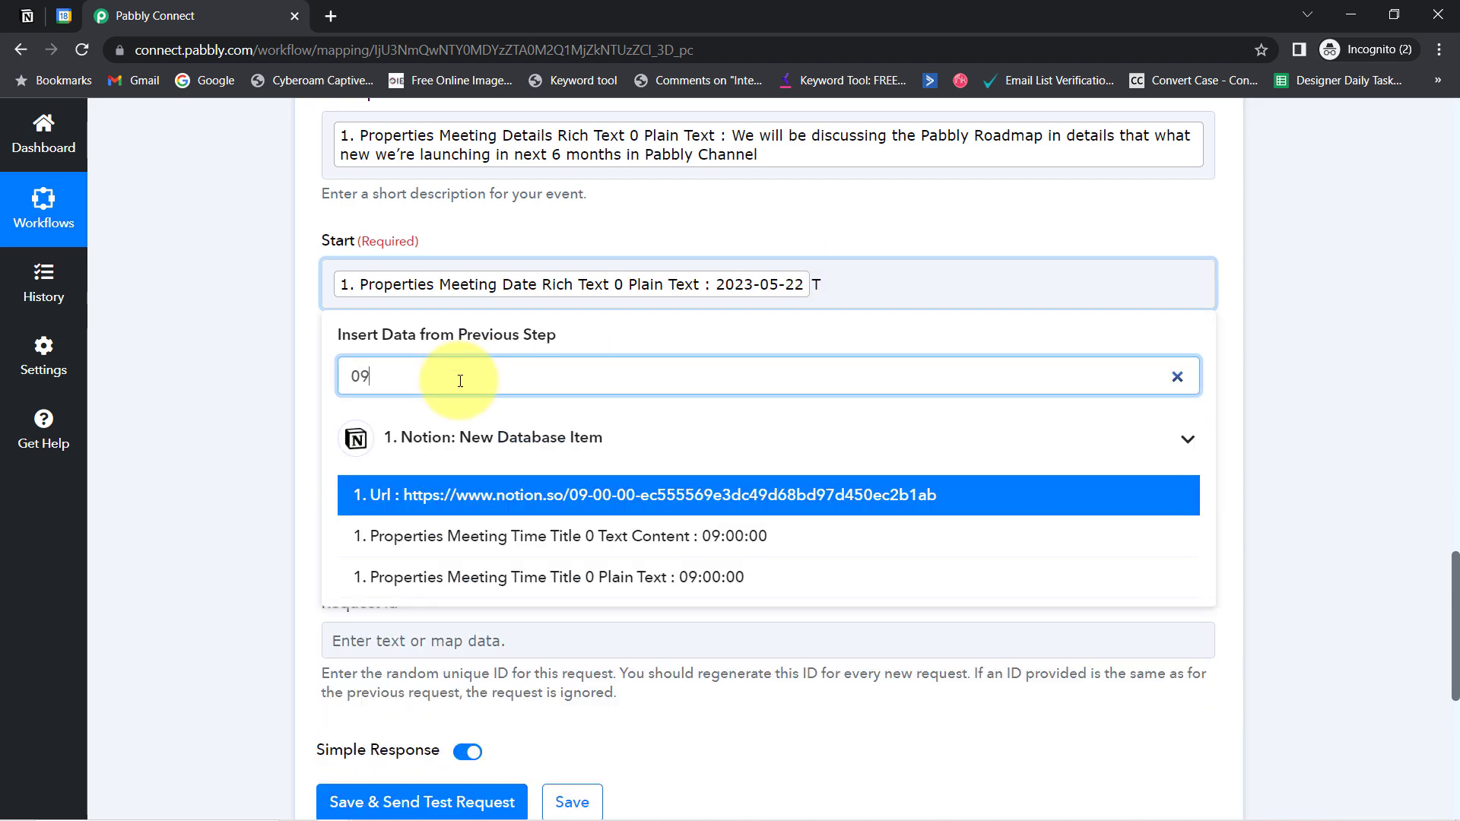
pyautogui.click(662, 578)
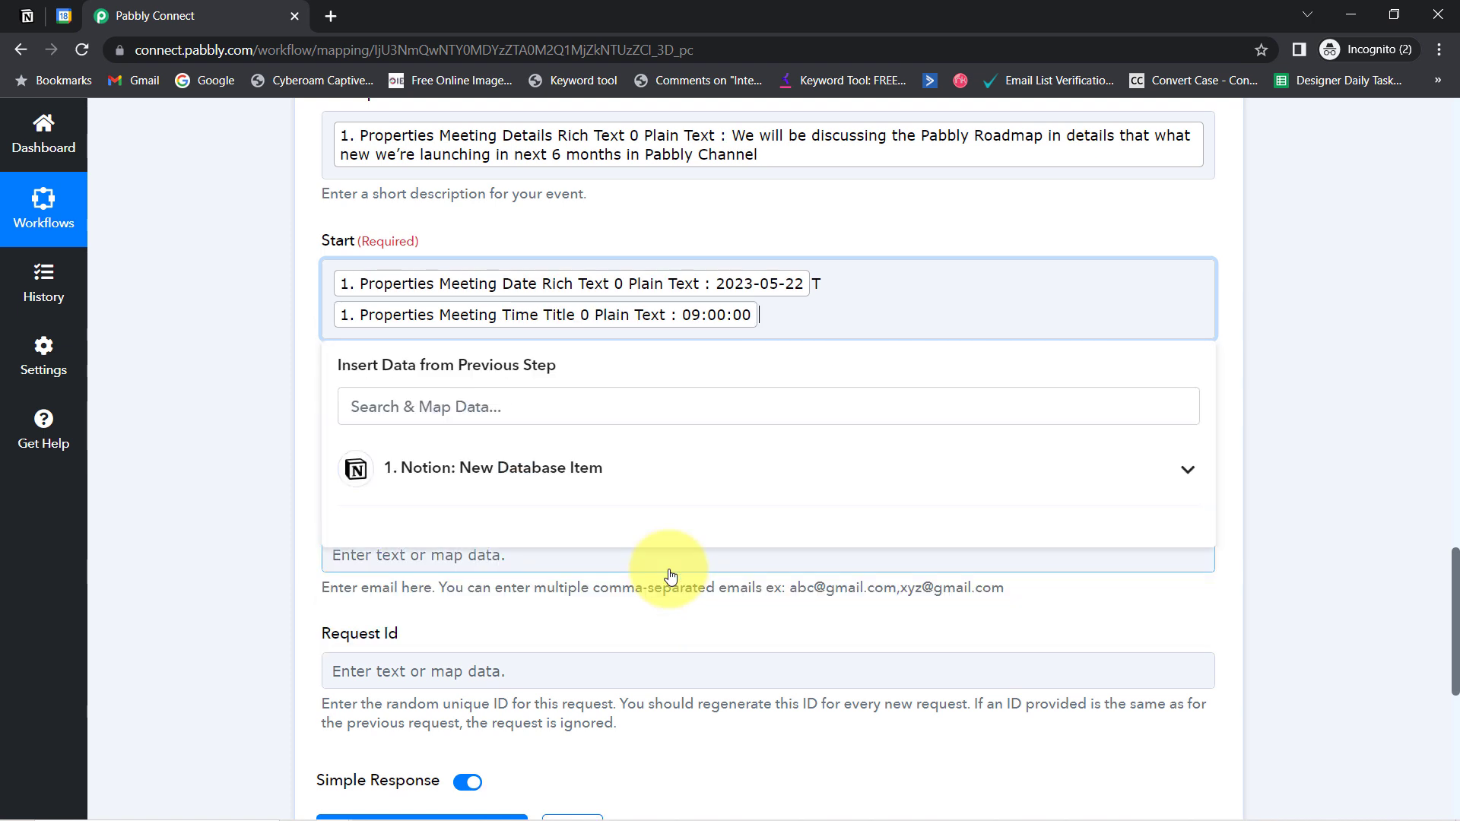
pyautogui.click(253, 390)
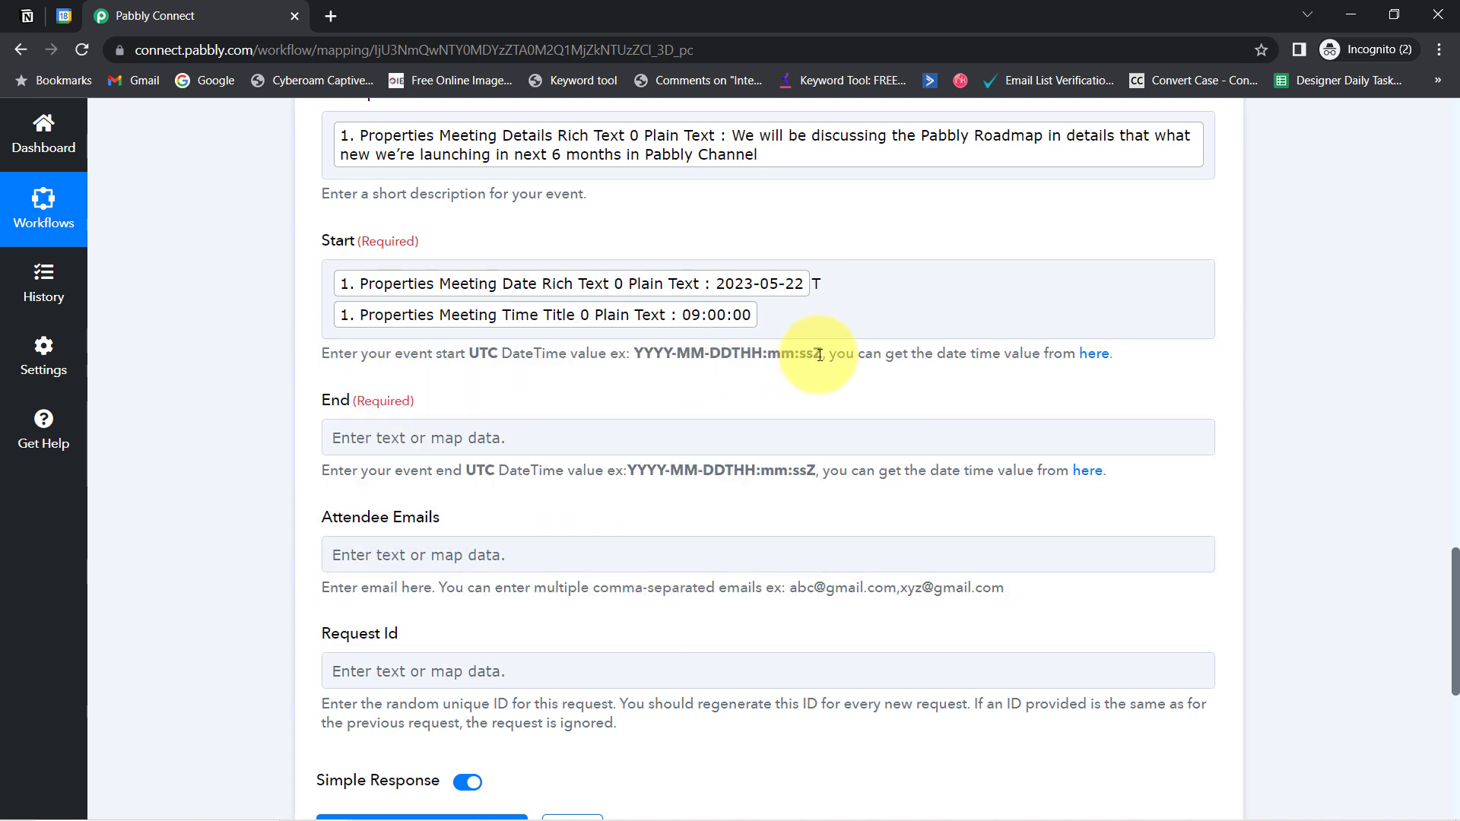
pyautogui.click(772, 317)
pyautogui.write('Z')
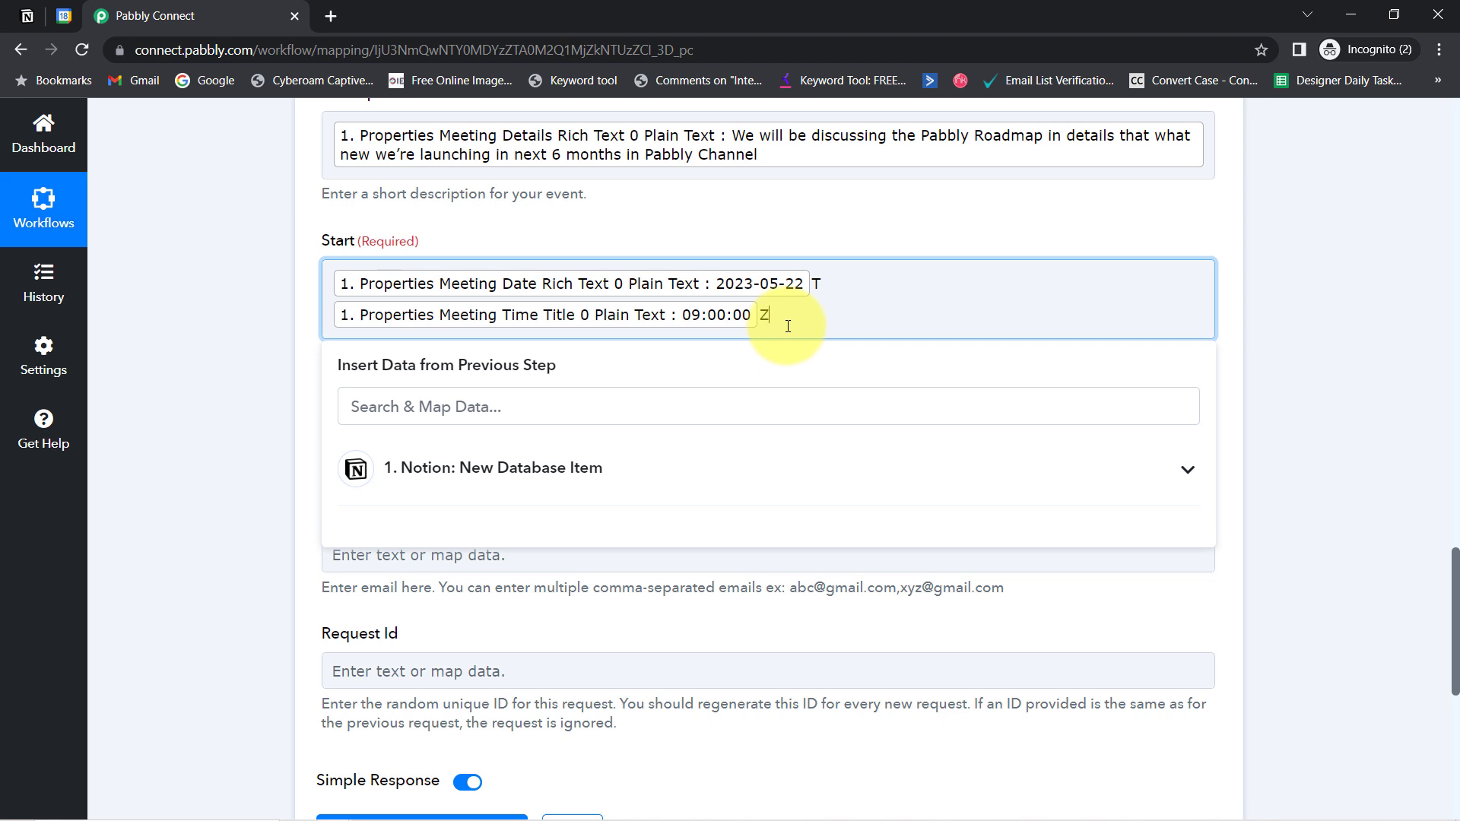
pyautogui.click(259, 272)
# Check the mapped Start value against the required date-time format and examine what the End field requires
pyautogui.moveTo(330, 240); pyautogui.dragTo(374, 240)
pyautogui.click(284, 286)
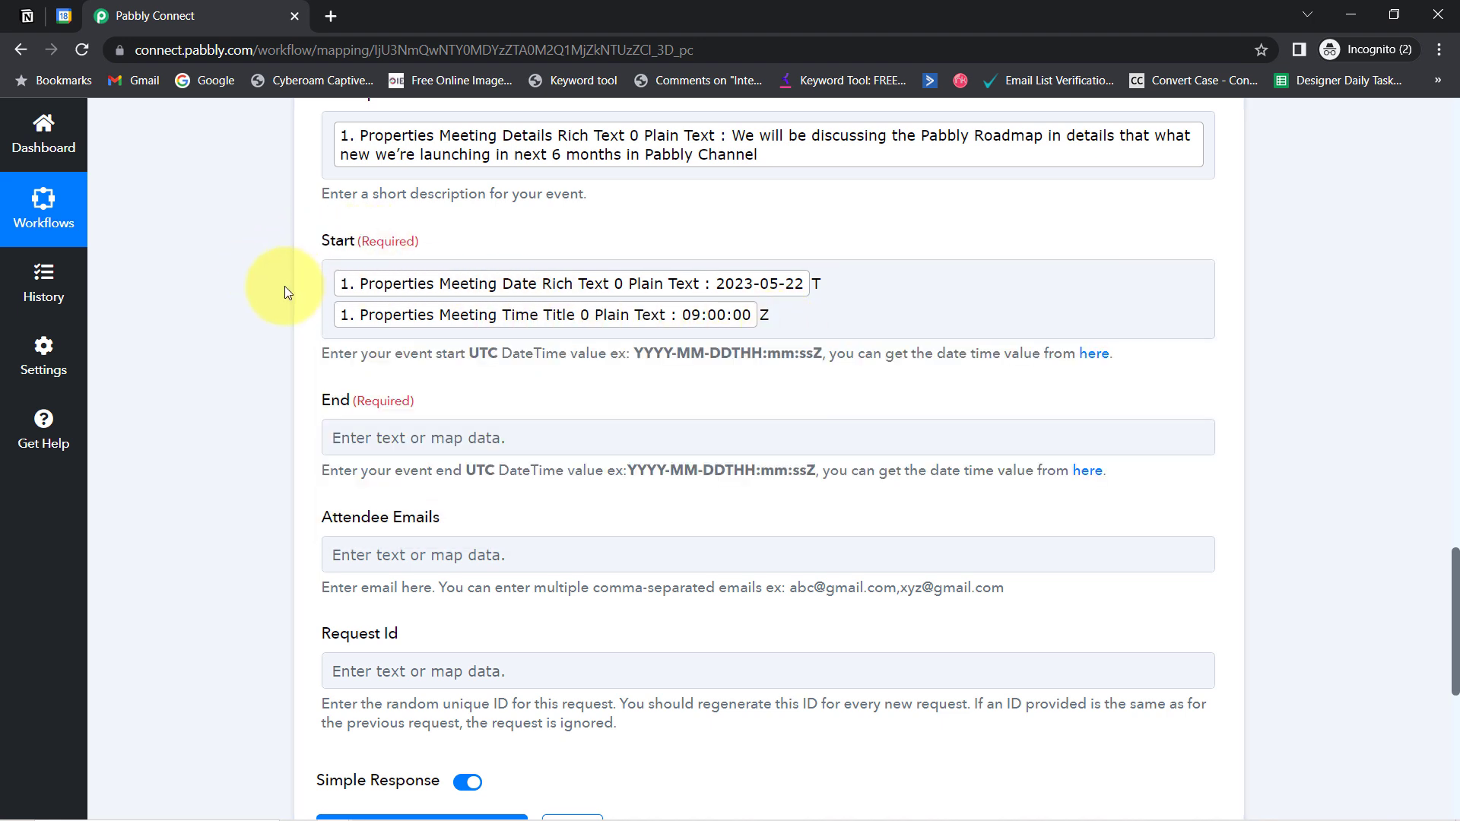
pyautogui.click(510, 316)
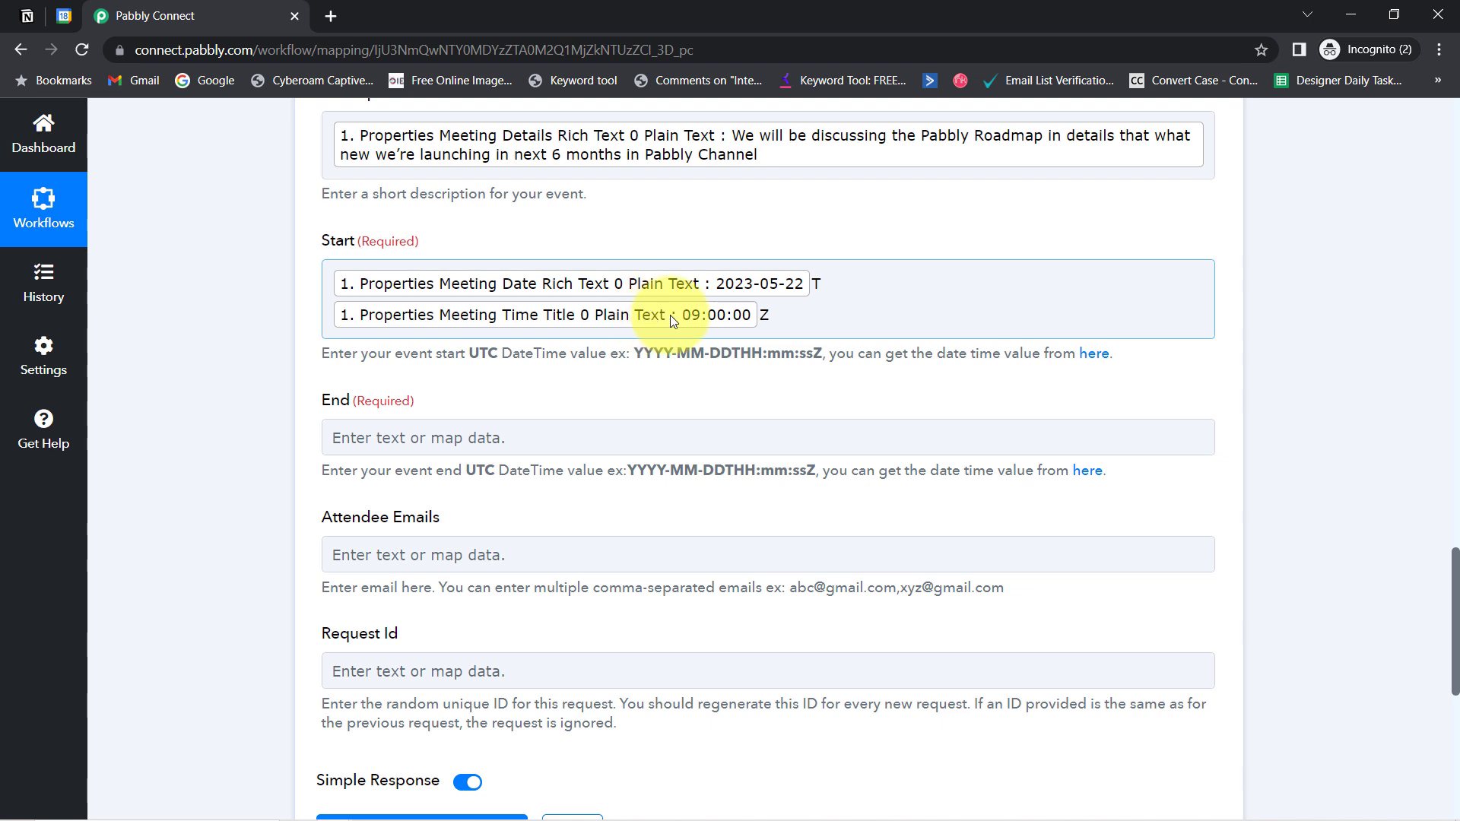
pyautogui.moveTo(644, 353); pyautogui.dragTo(817, 350)
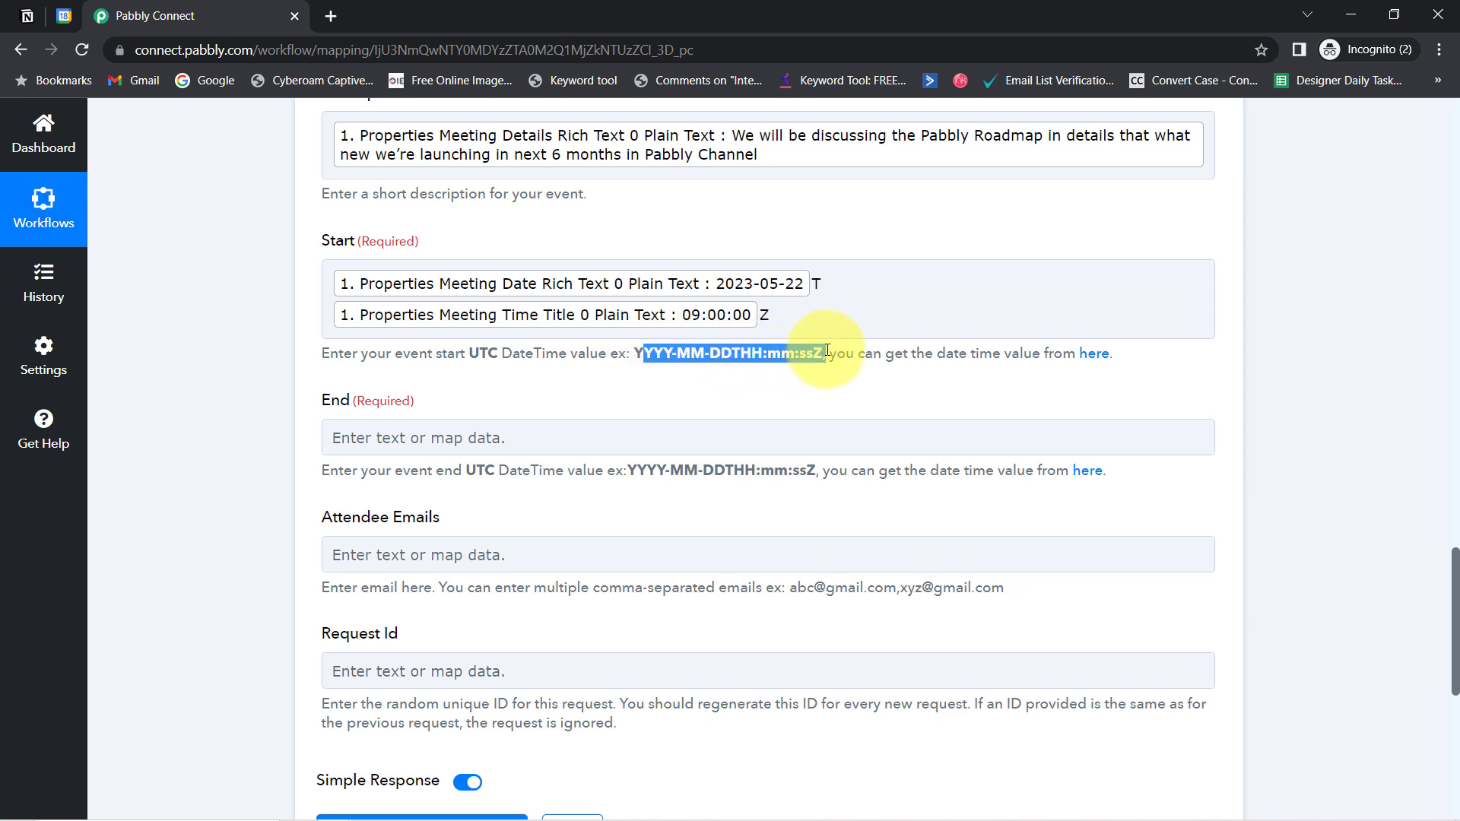
pyautogui.click(279, 343)
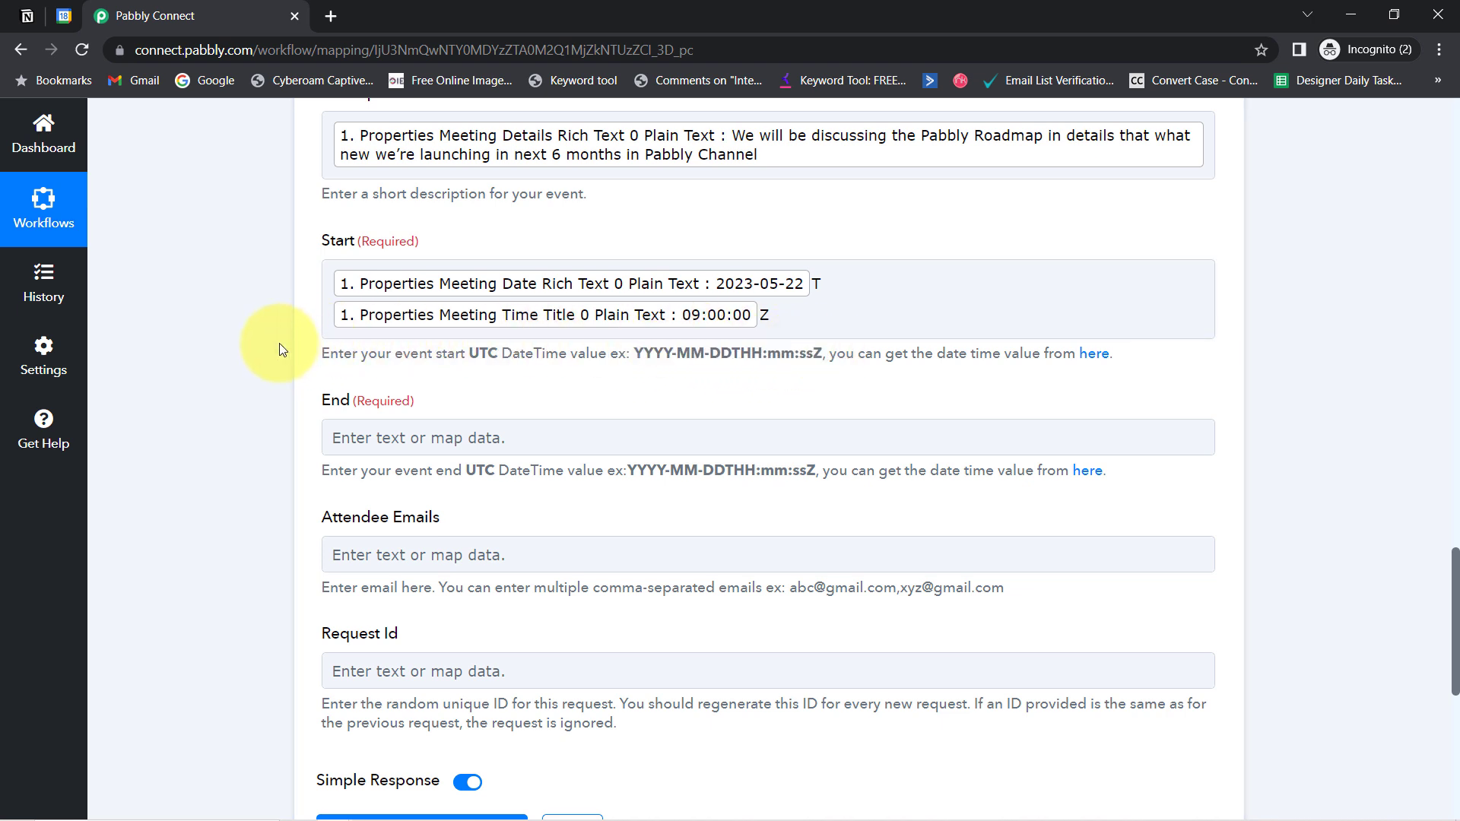
pyautogui.moveTo(329, 405); pyautogui.dragTo(522, 405)
pyautogui.click(26, 18)
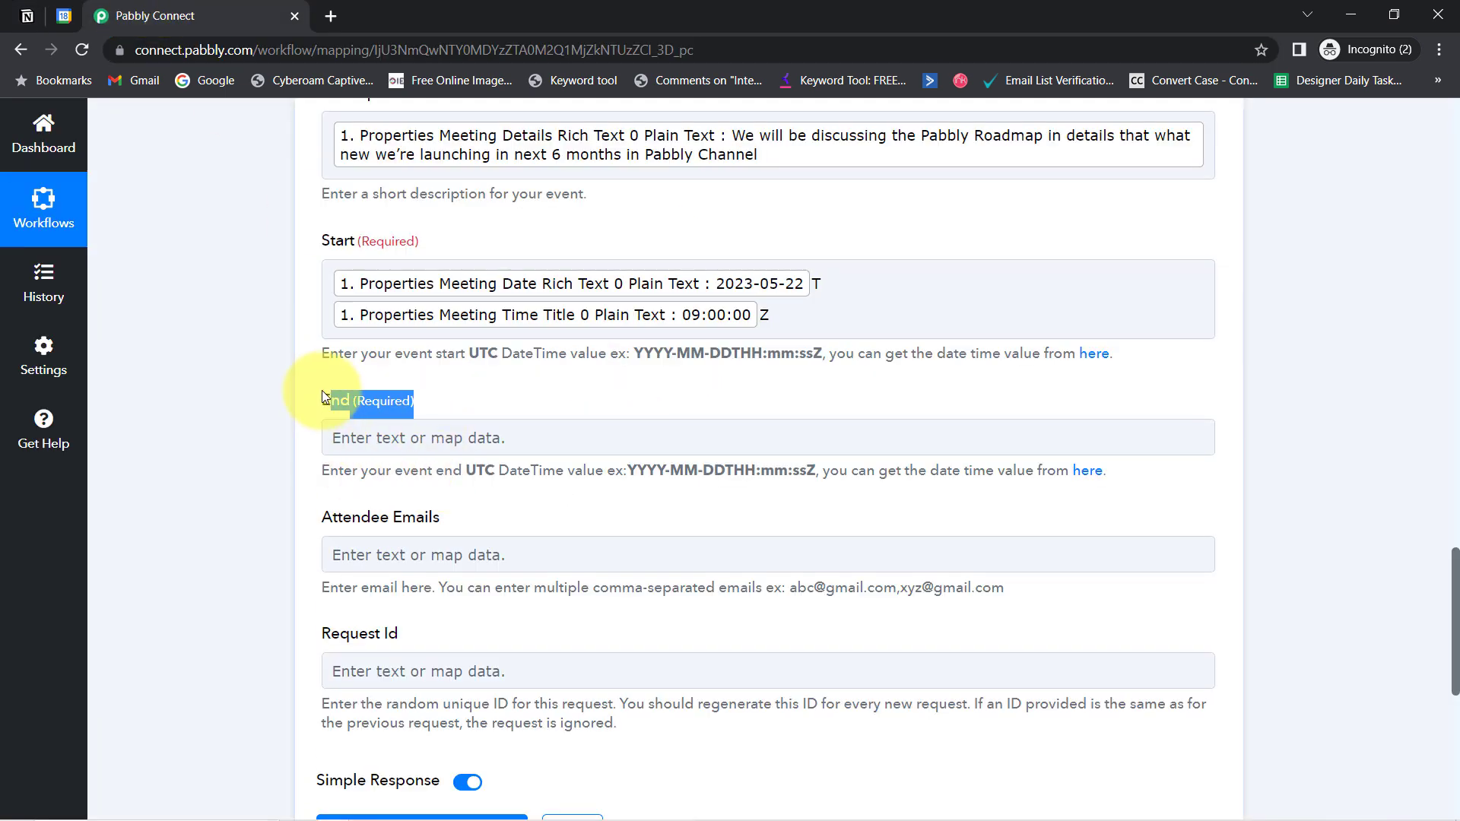
pyautogui.click(323, 396)
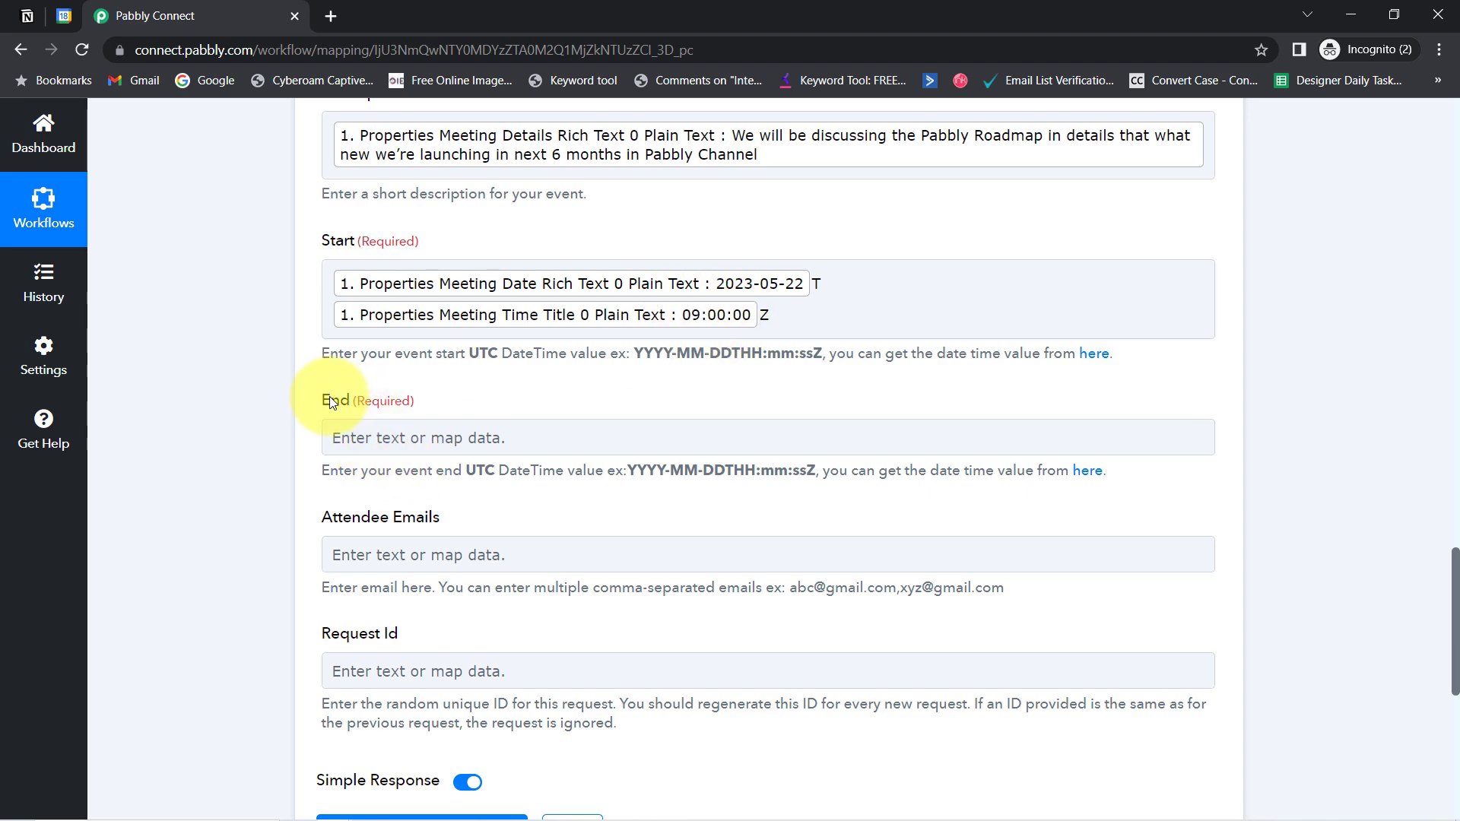
pyautogui.moveTo(332, 401); pyautogui.dragTo(414, 437)
pyautogui.click(280, 400)
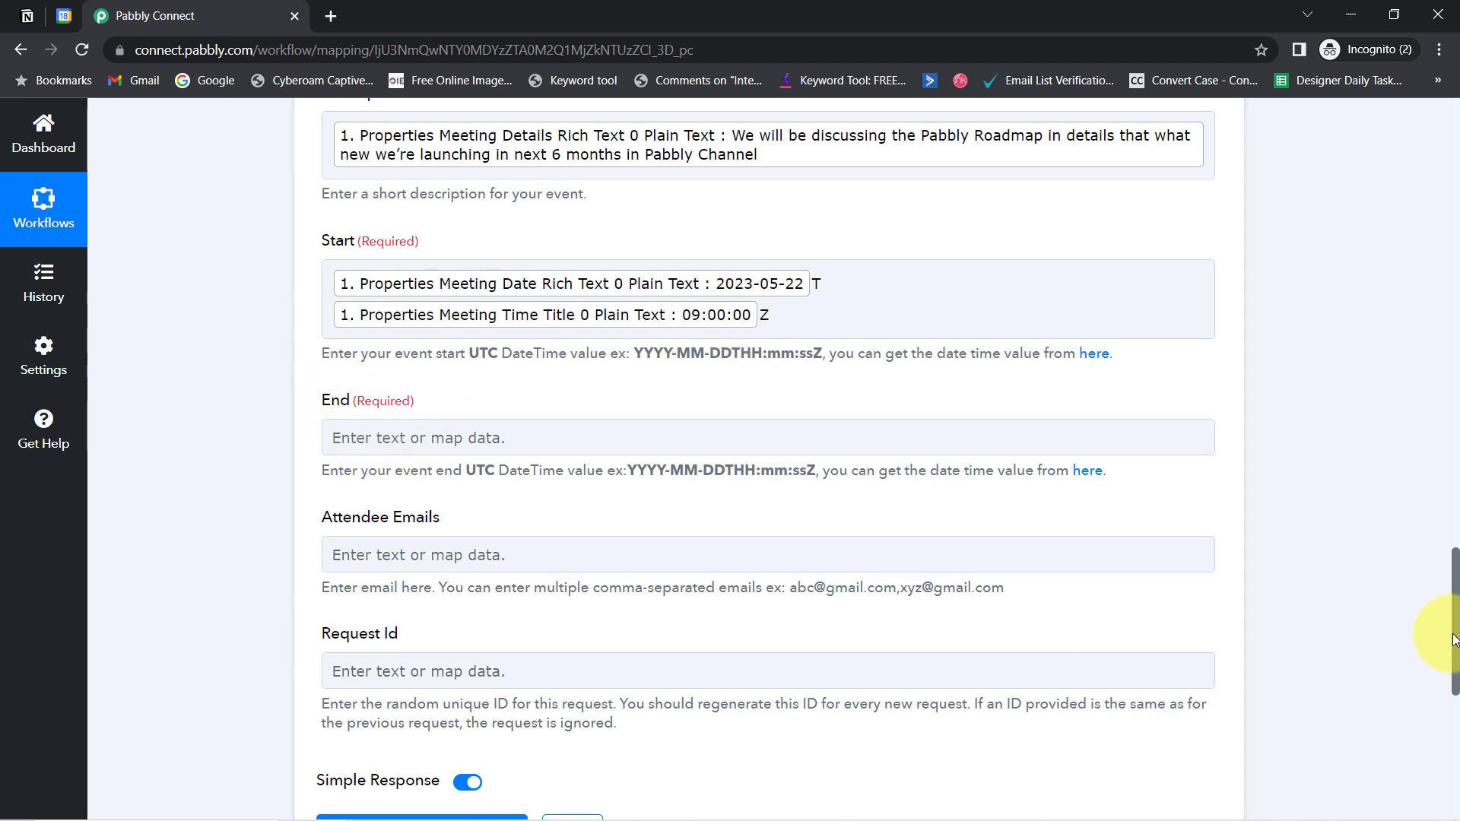
# Insert a Date/Time Formatter action between the Notion trigger and the Google Meet action
pyautogui.moveTo(1456, 645); pyautogui.dragTo(1433, 503)
pyautogui.scroll(4, 1431, 501)
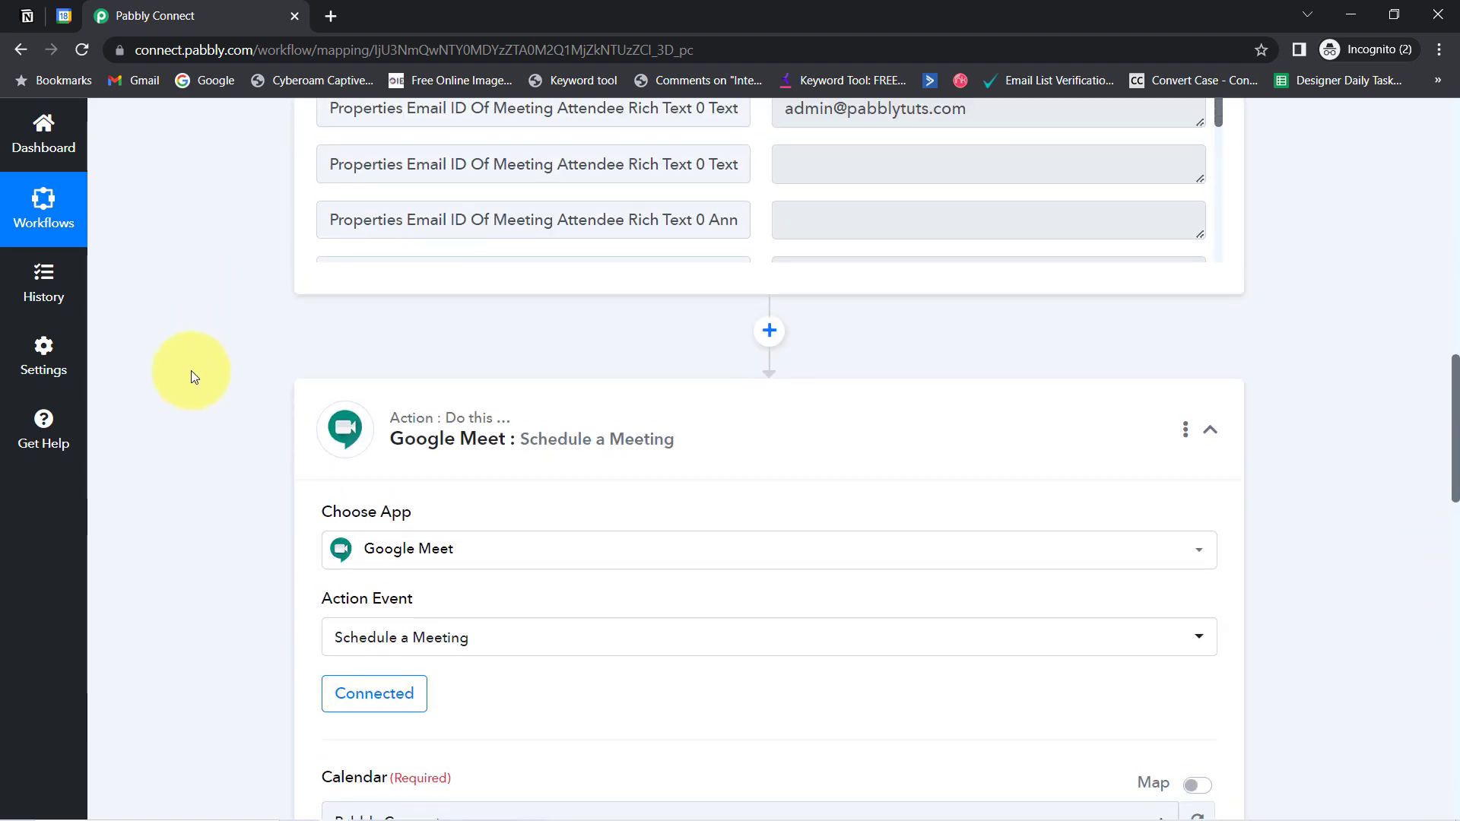
pyautogui.click(769, 331)
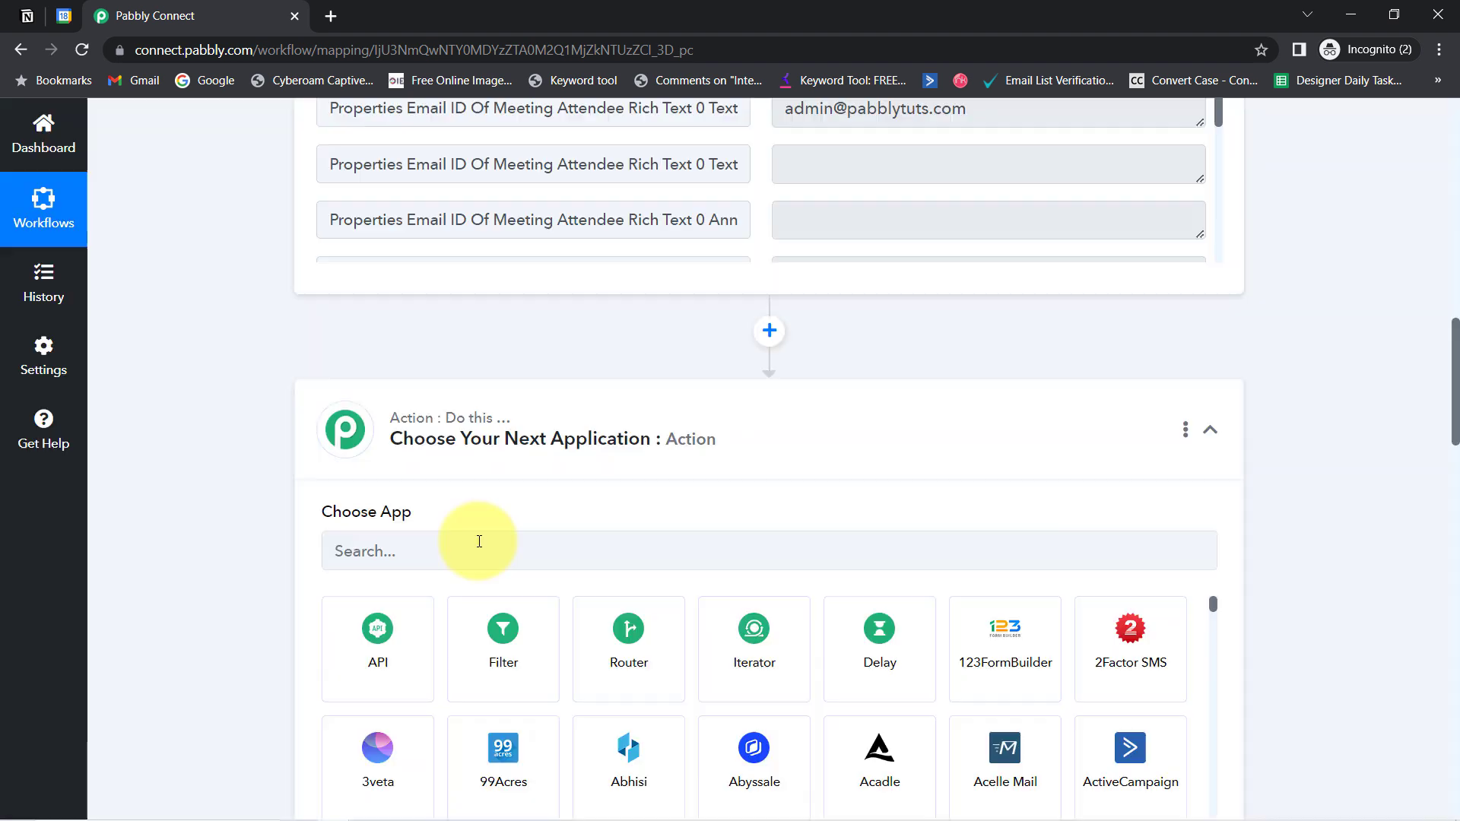
pyautogui.click(468, 546)
pyautogui.write('date')
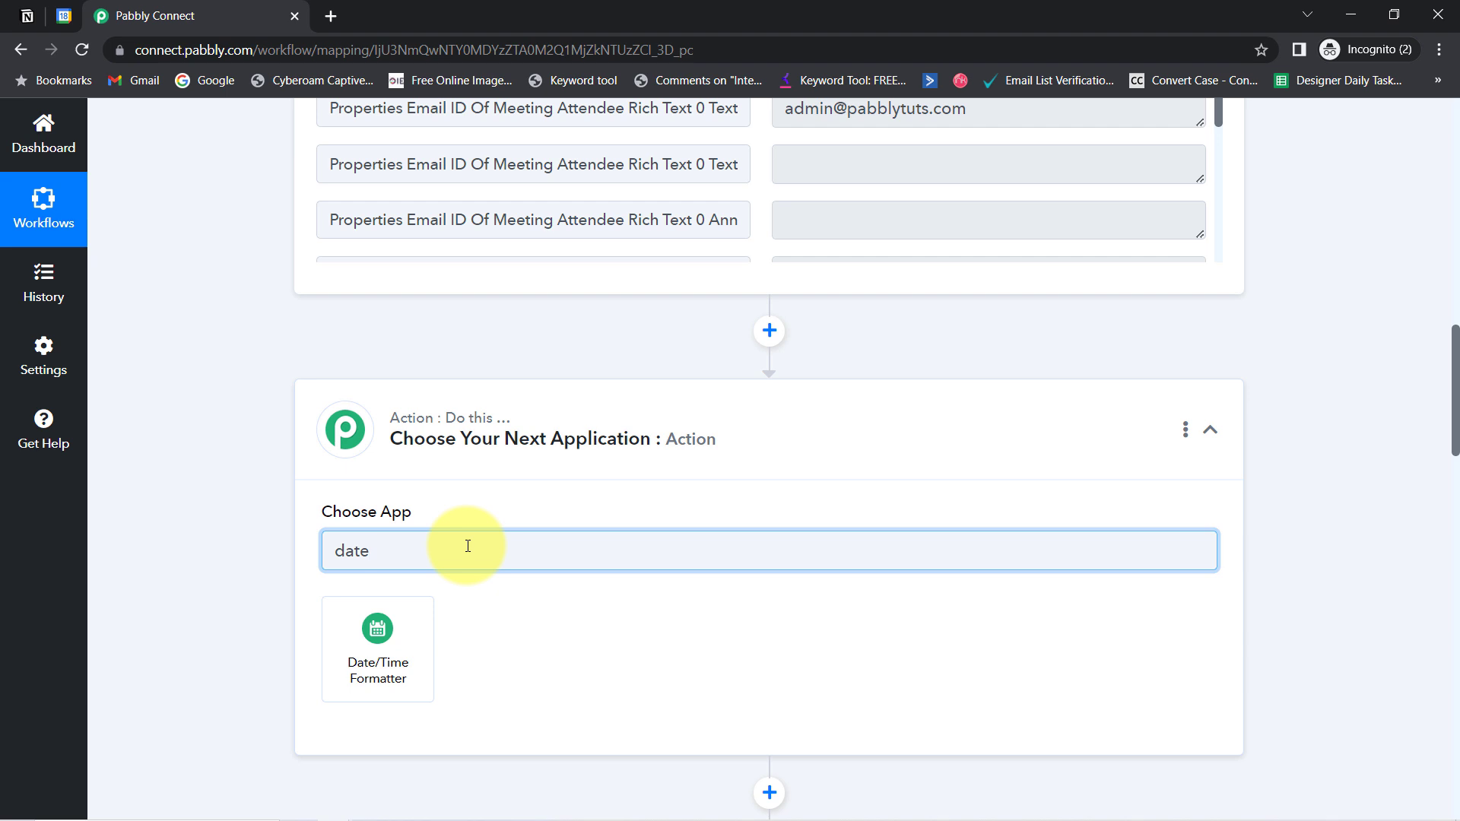
pyautogui.click(375, 637)
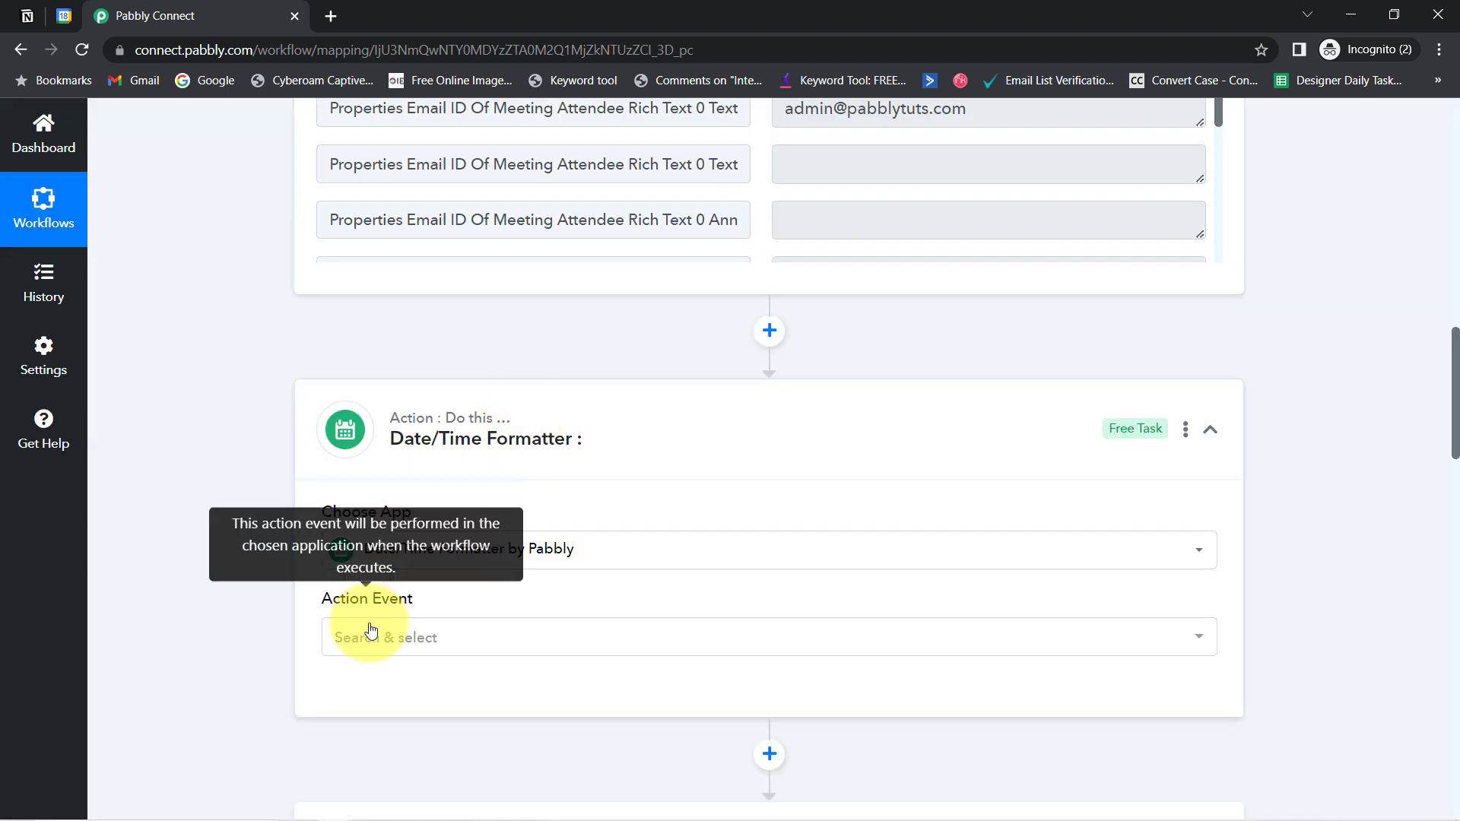
# Set the formatter's action event to Add/Subtract Time and connect it
pyautogui.click(384, 638)
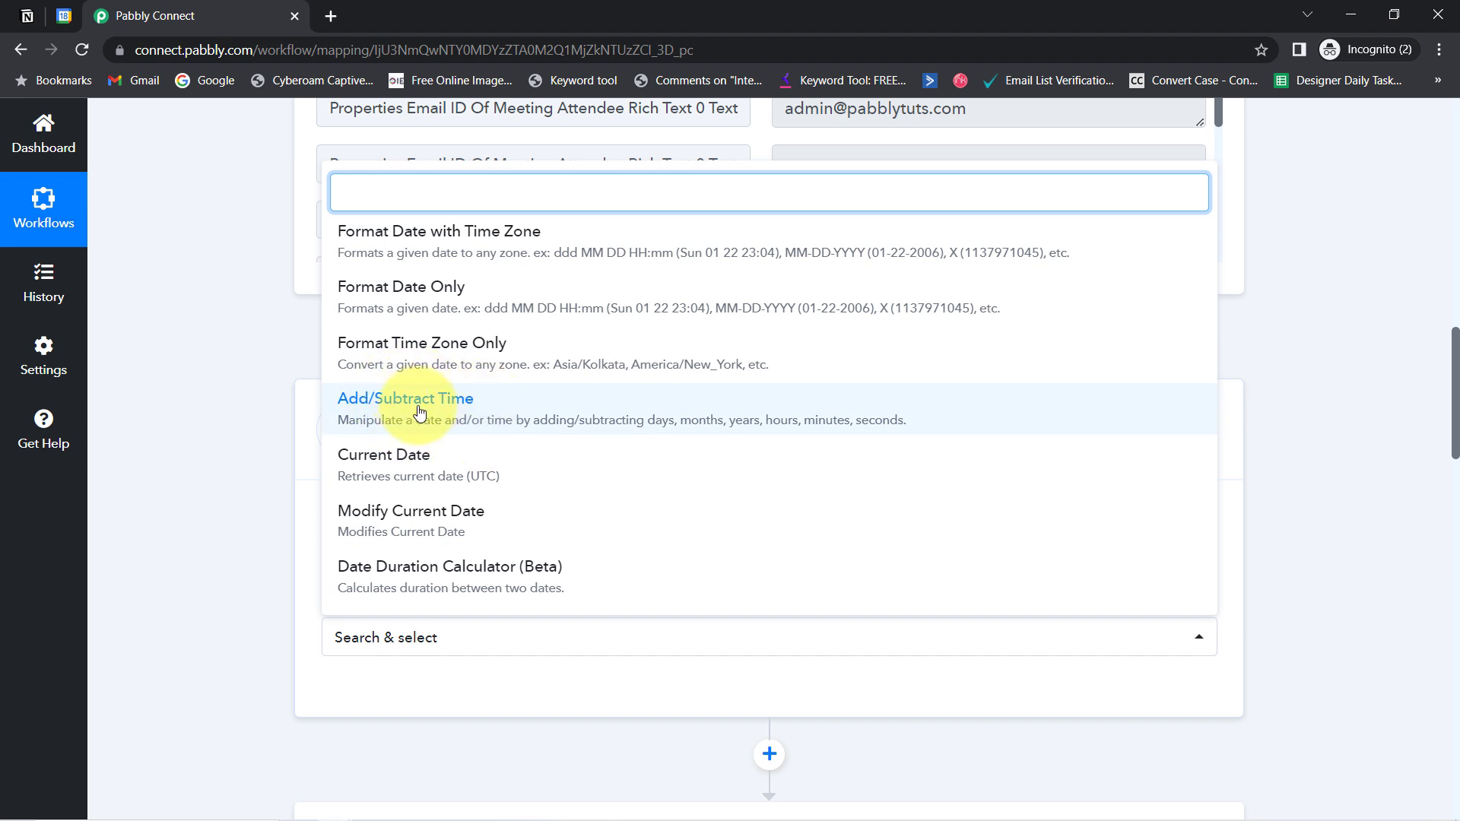
pyautogui.click(386, 416)
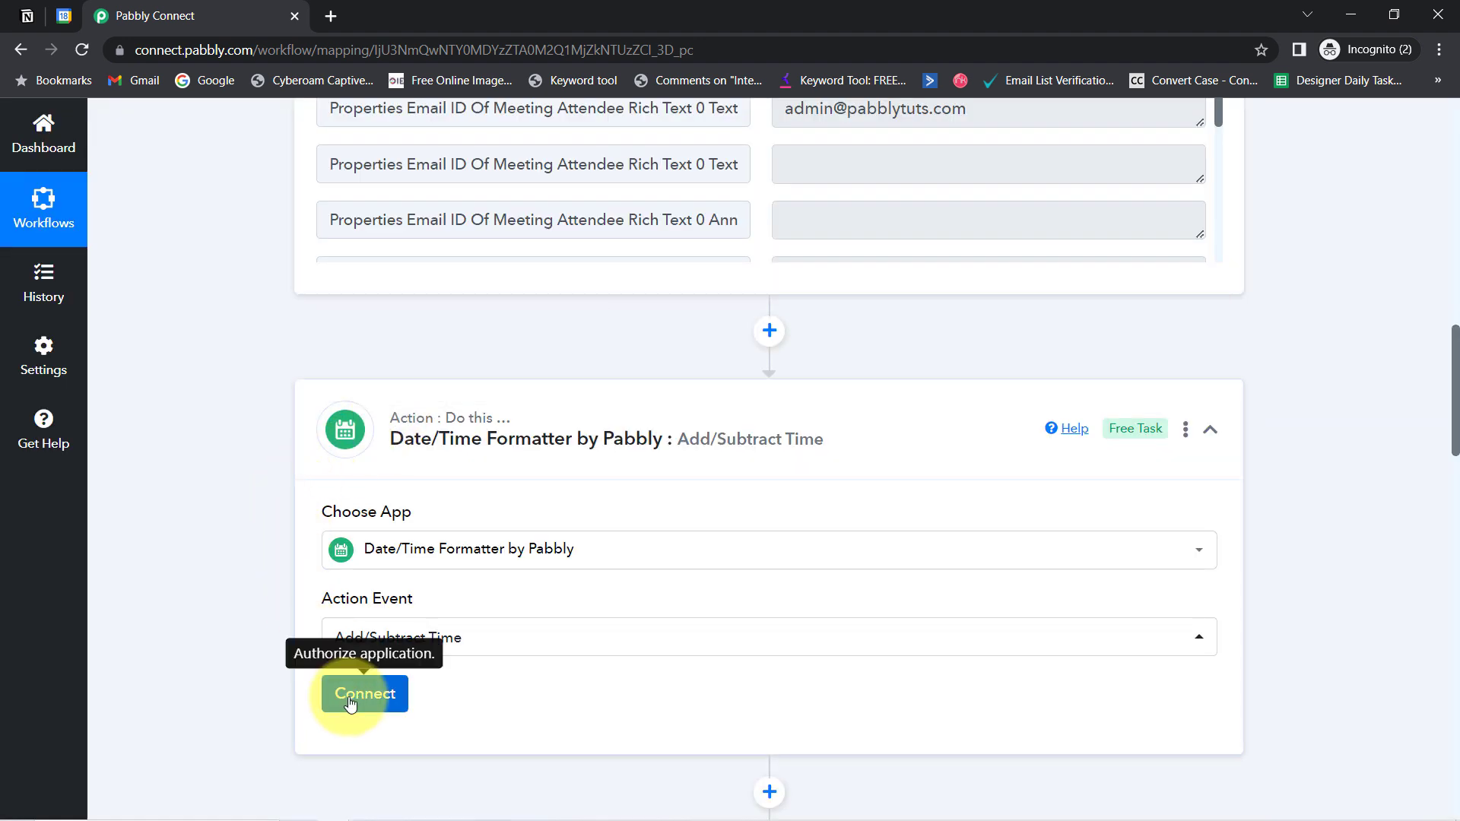
pyautogui.click(352, 699)
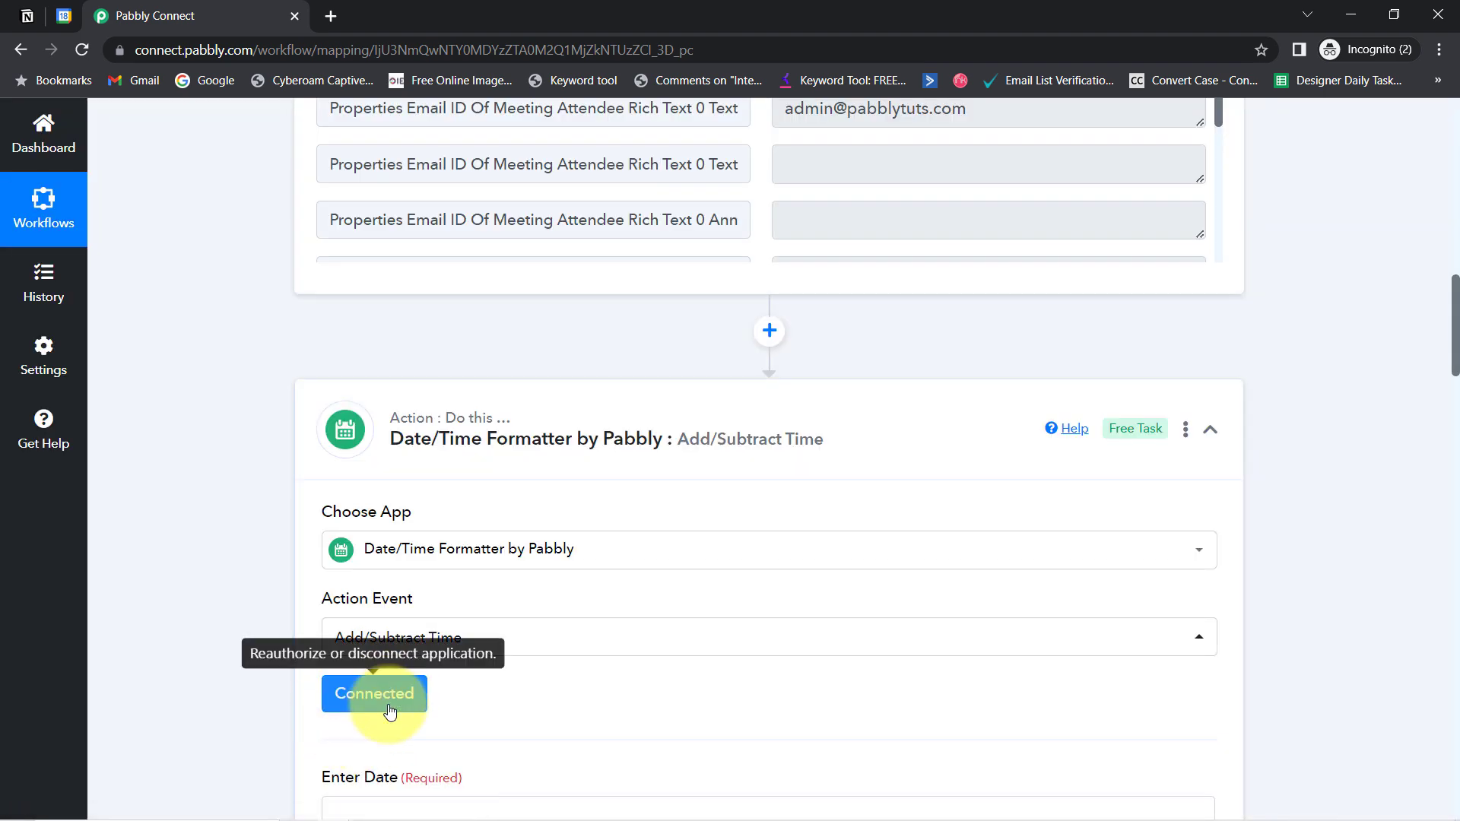
# Check the Notion table and the required ISO 8601 format, and map Enter Date to the Notion Meeting Date Plain Text value followed by "T"
pyautogui.moveTo(1452, 380); pyautogui.dragTo(1452, 444)
pyautogui.moveTo(356, 248); pyautogui.dragTo(427, 259)
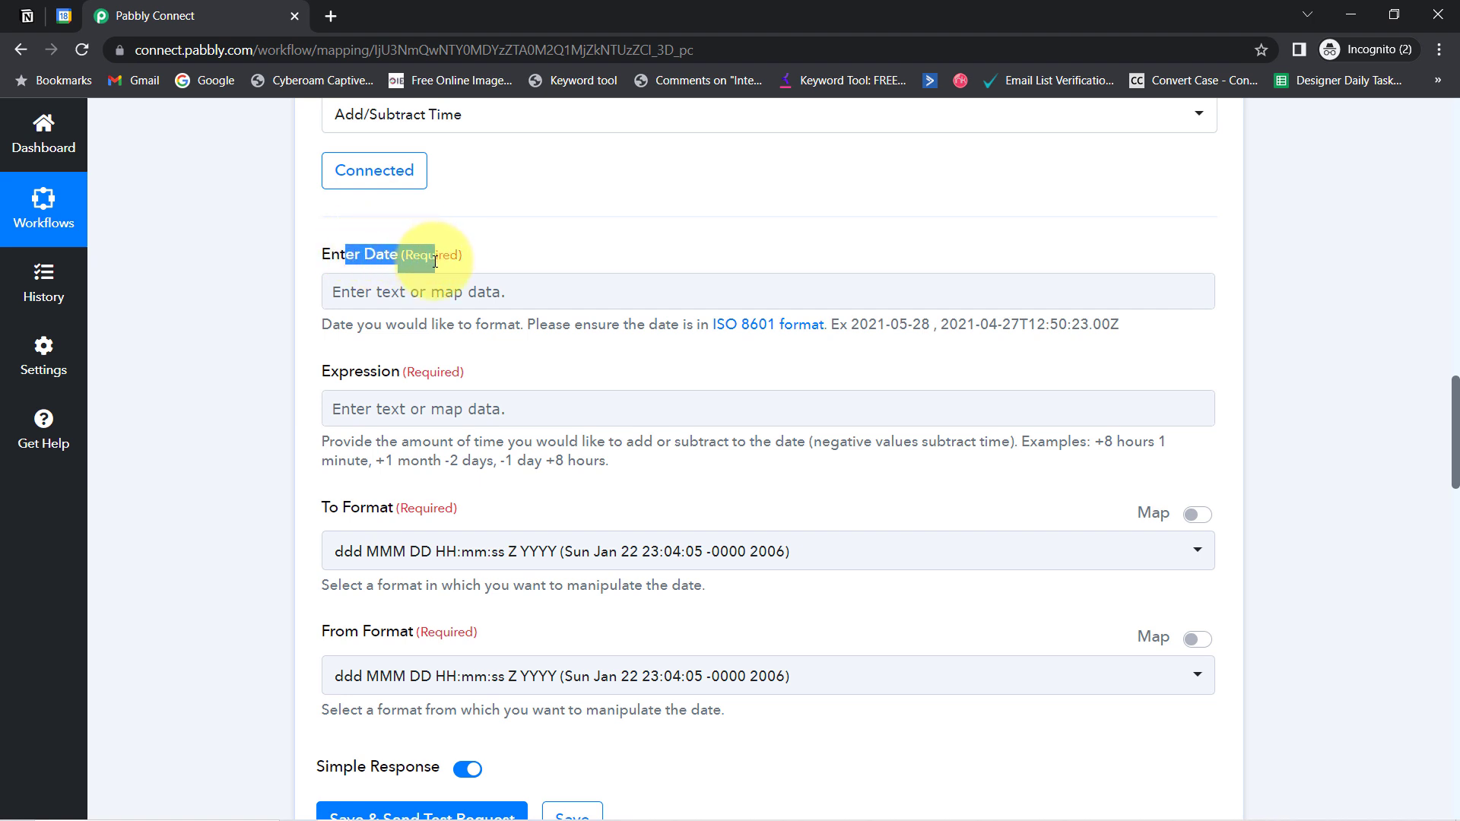
pyautogui.click(27, 15)
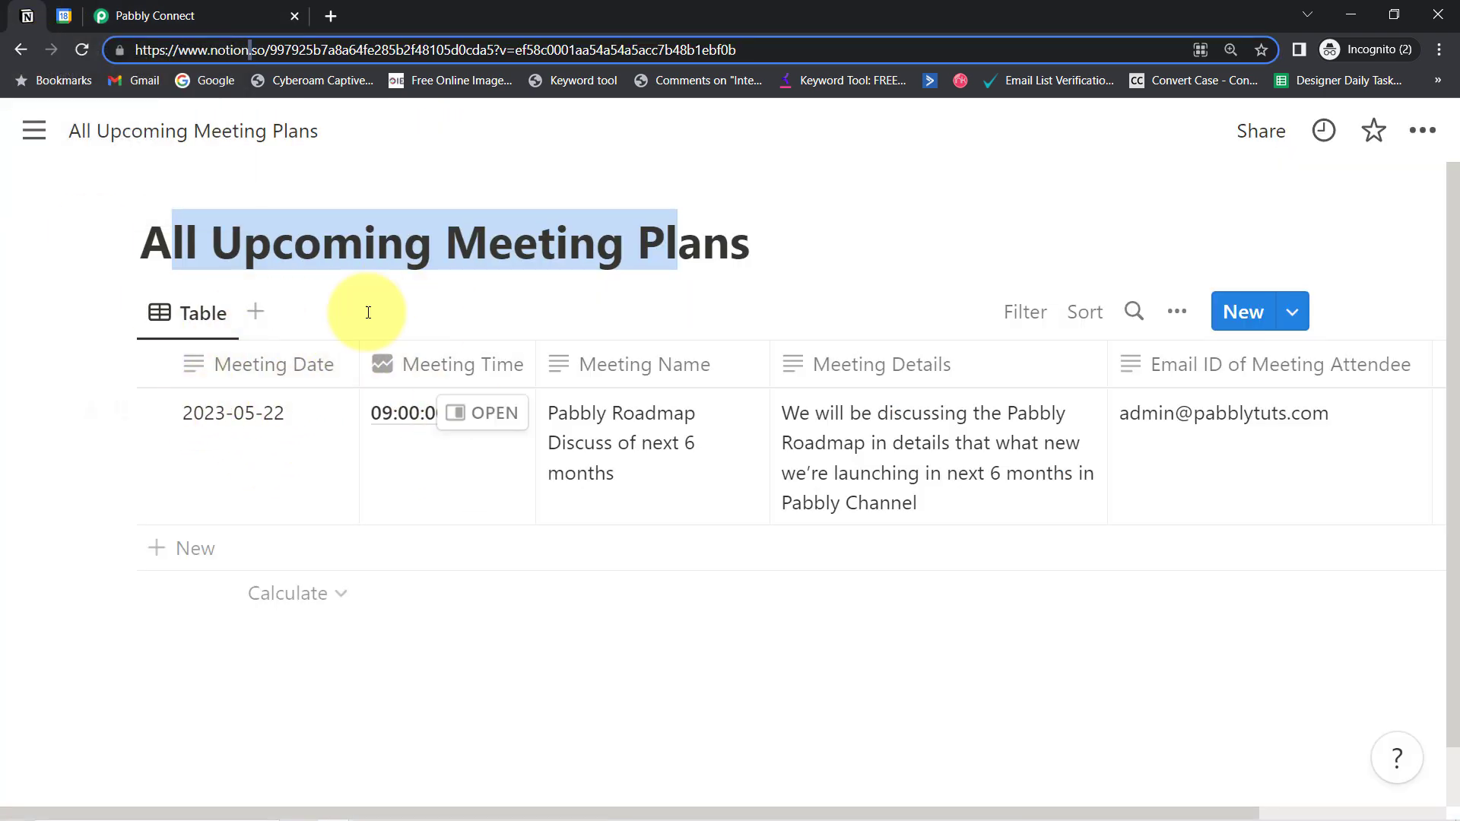
pyautogui.click(160, 8)
pyautogui.click(152, 248)
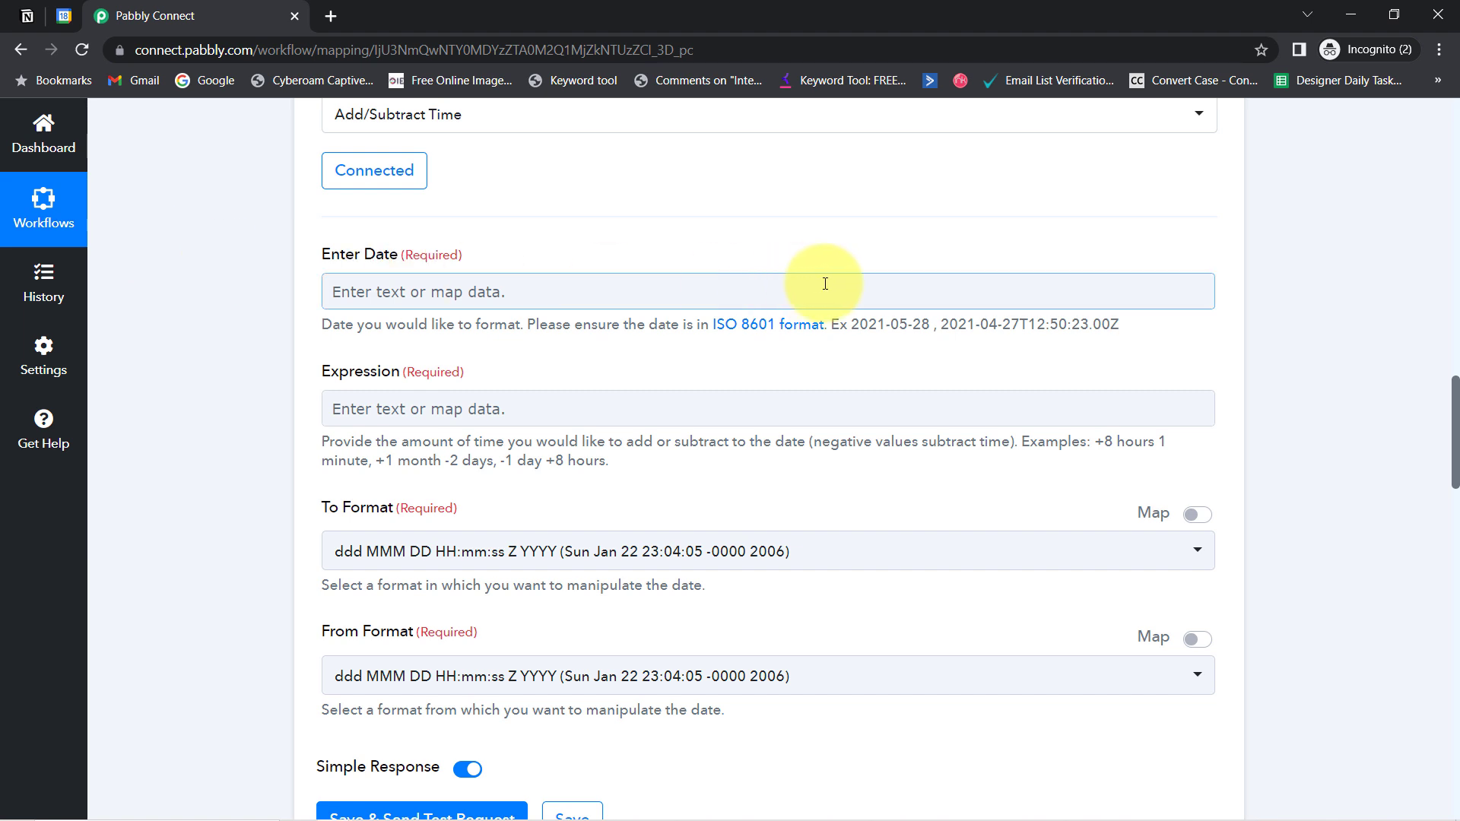
pyautogui.moveTo(941, 325); pyautogui.dragTo(1125, 327)
pyautogui.click(809, 279)
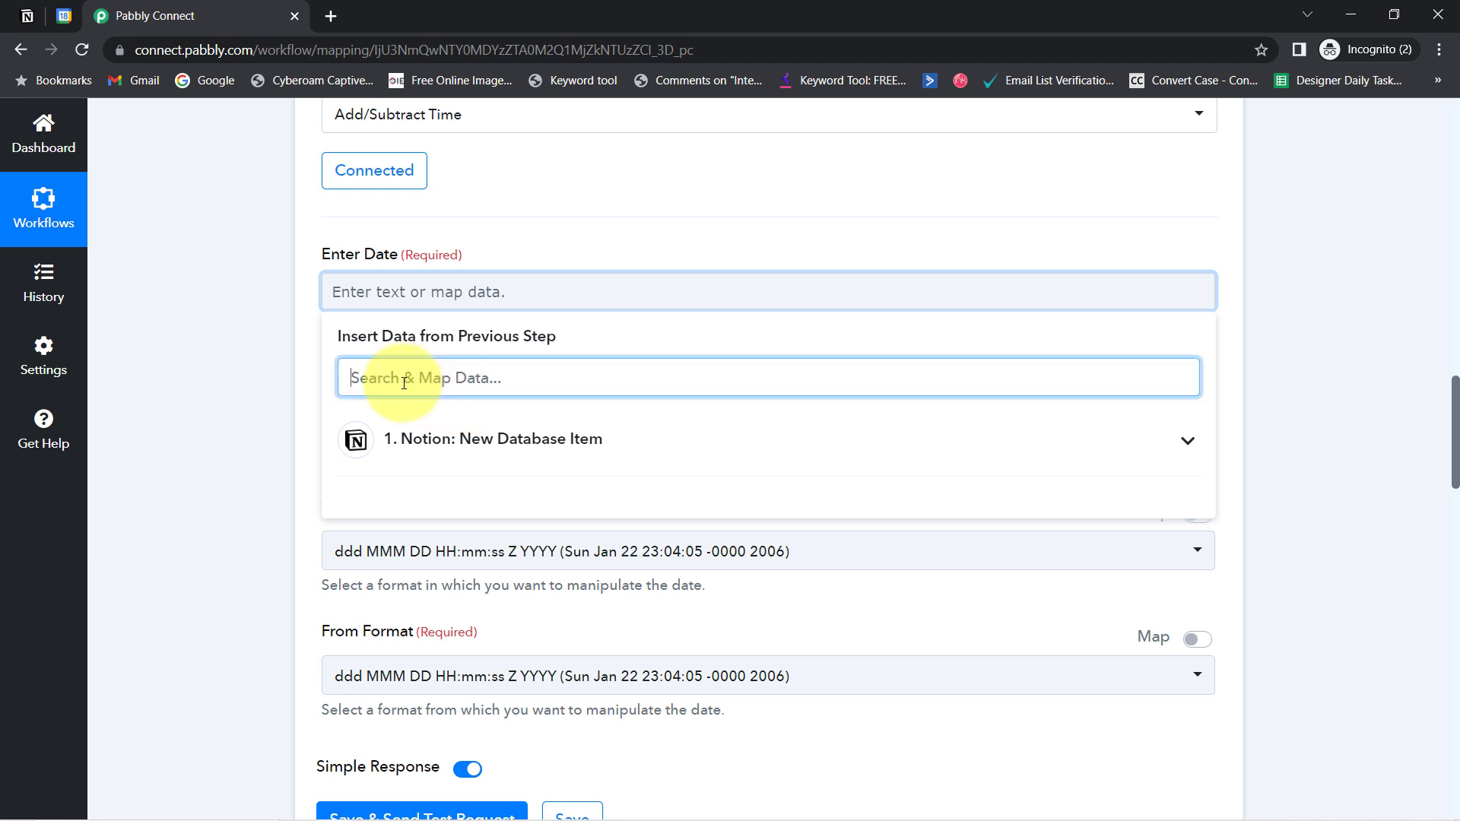
pyautogui.write('22')
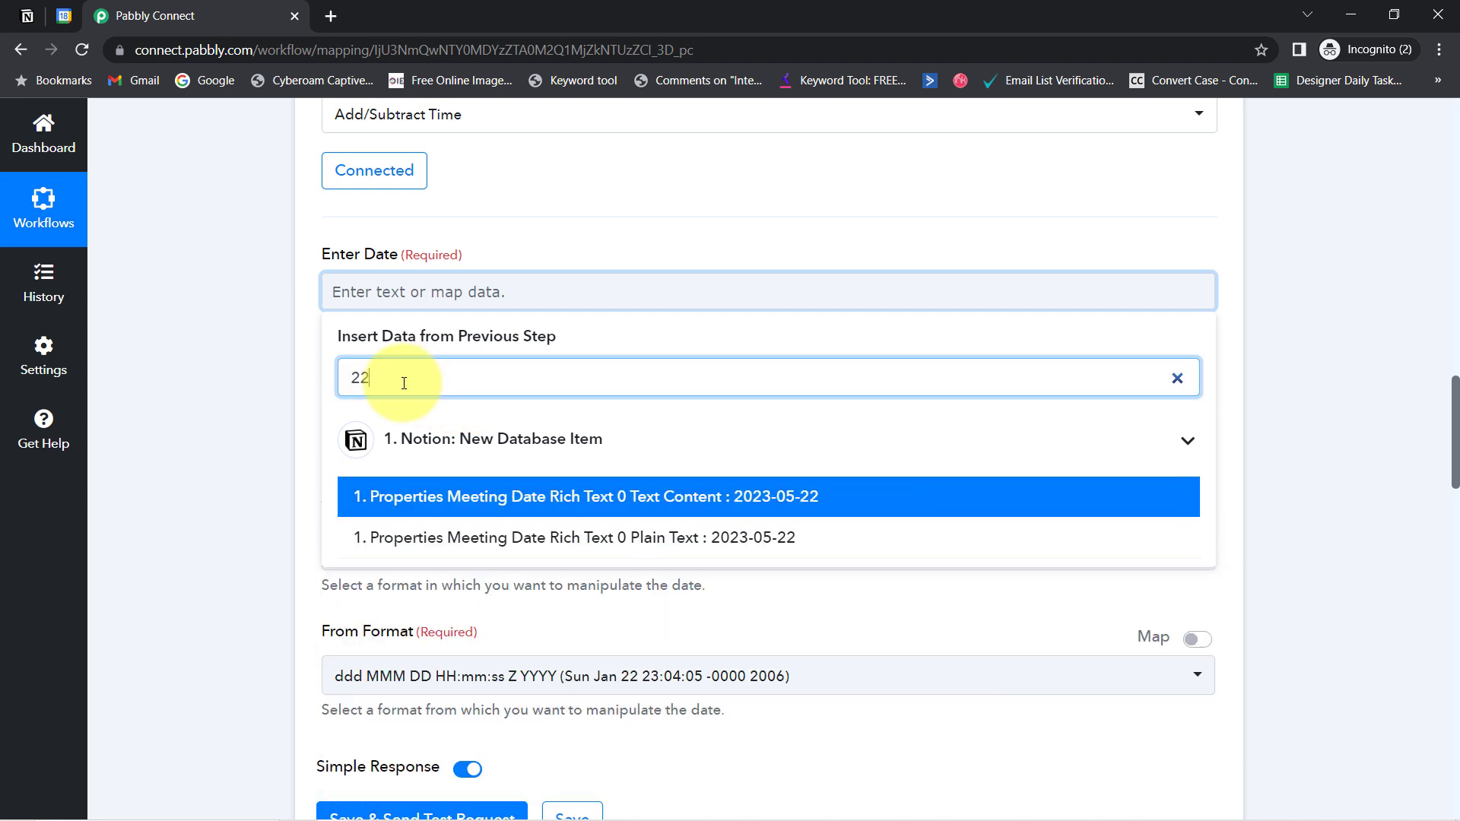
pyautogui.click(709, 541)
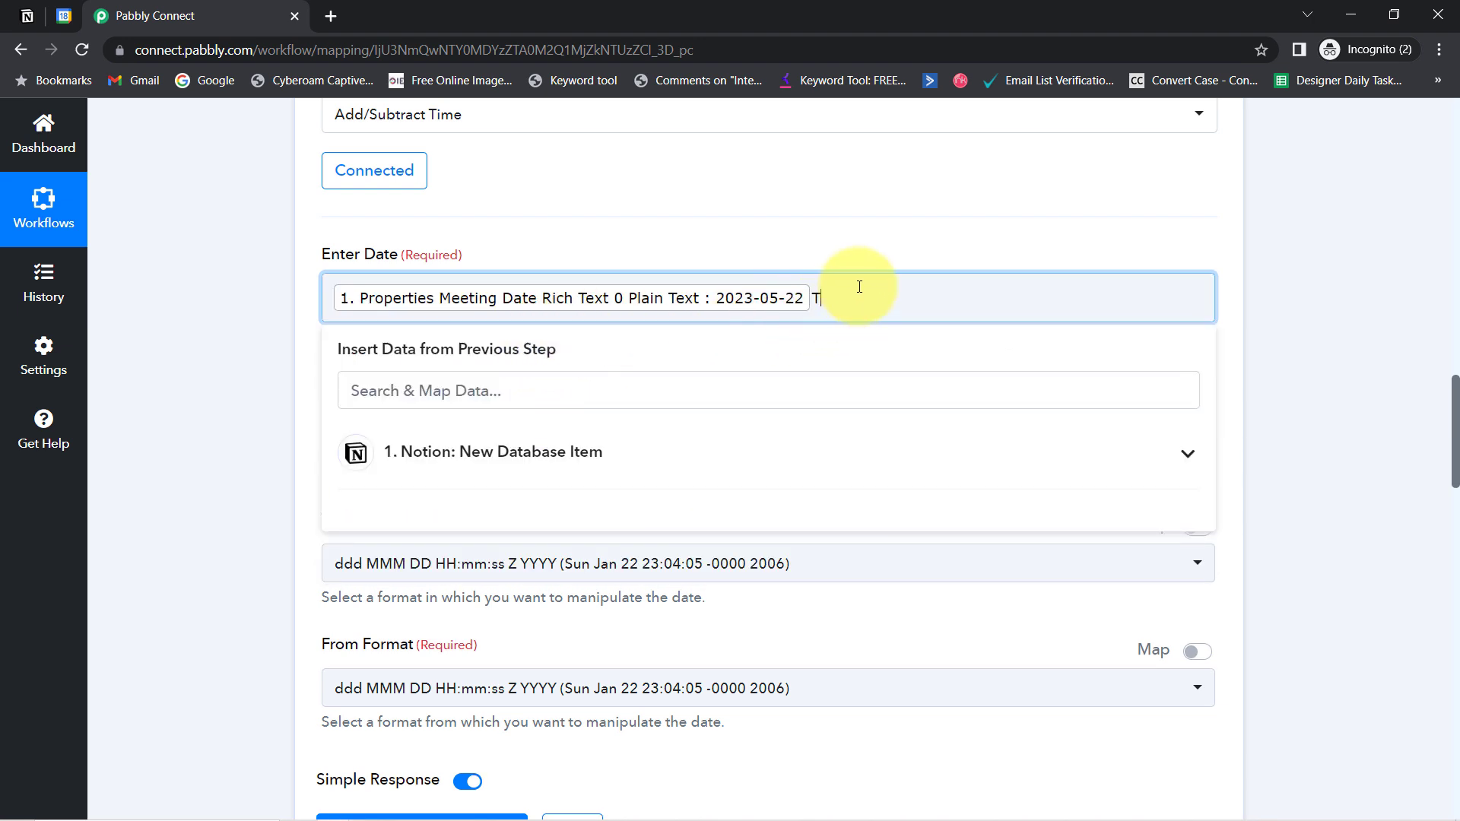
# Add the Notion Meeting Time Plain Text value after the "T" in Enter Date and end it with "Z"
pyautogui.moveTo(987, 337); pyautogui.dragTo(1019, 337)
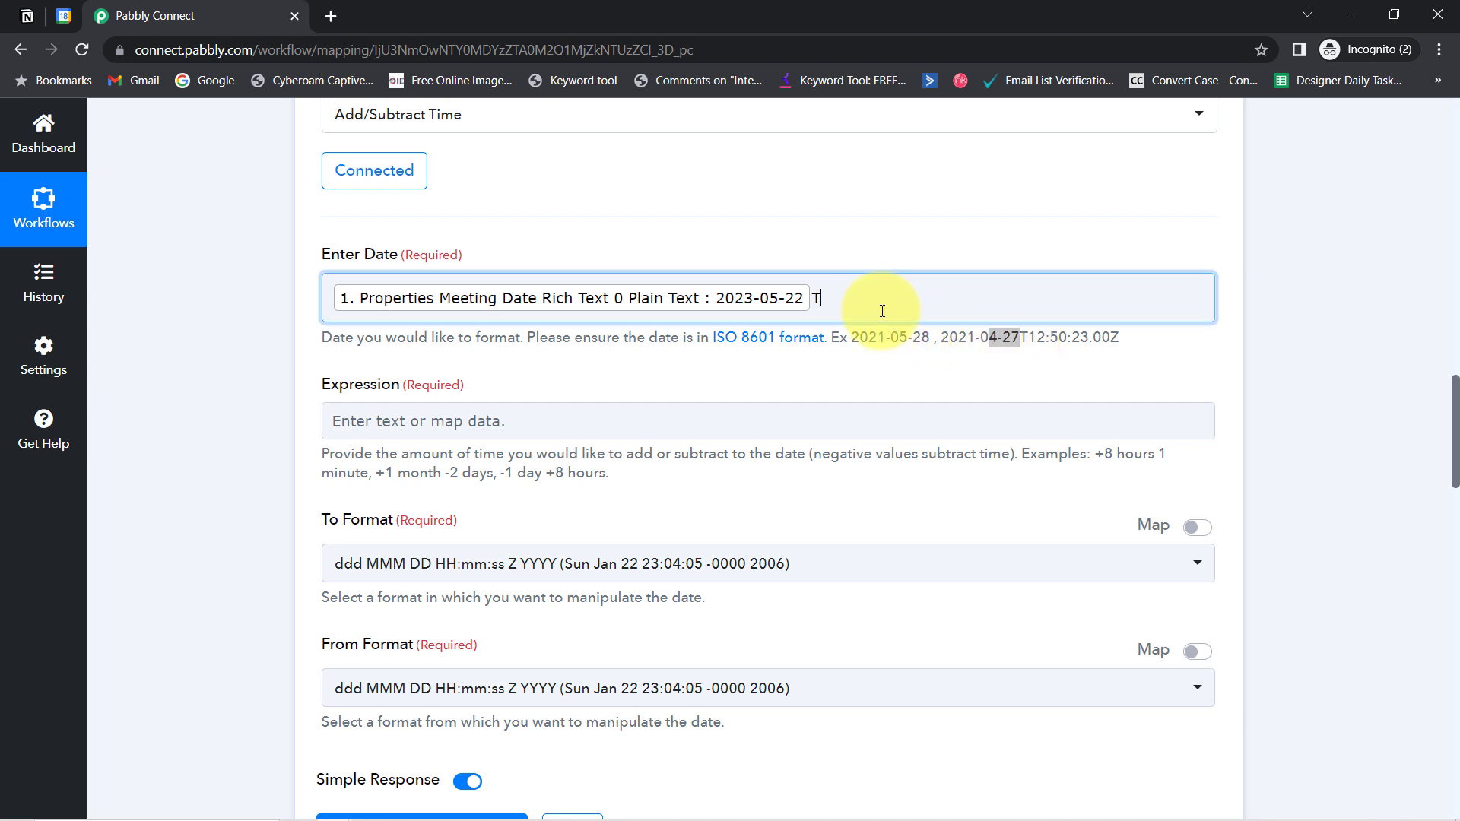
pyautogui.click(882, 311)
pyautogui.click(368, 389)
pyautogui.write('09')
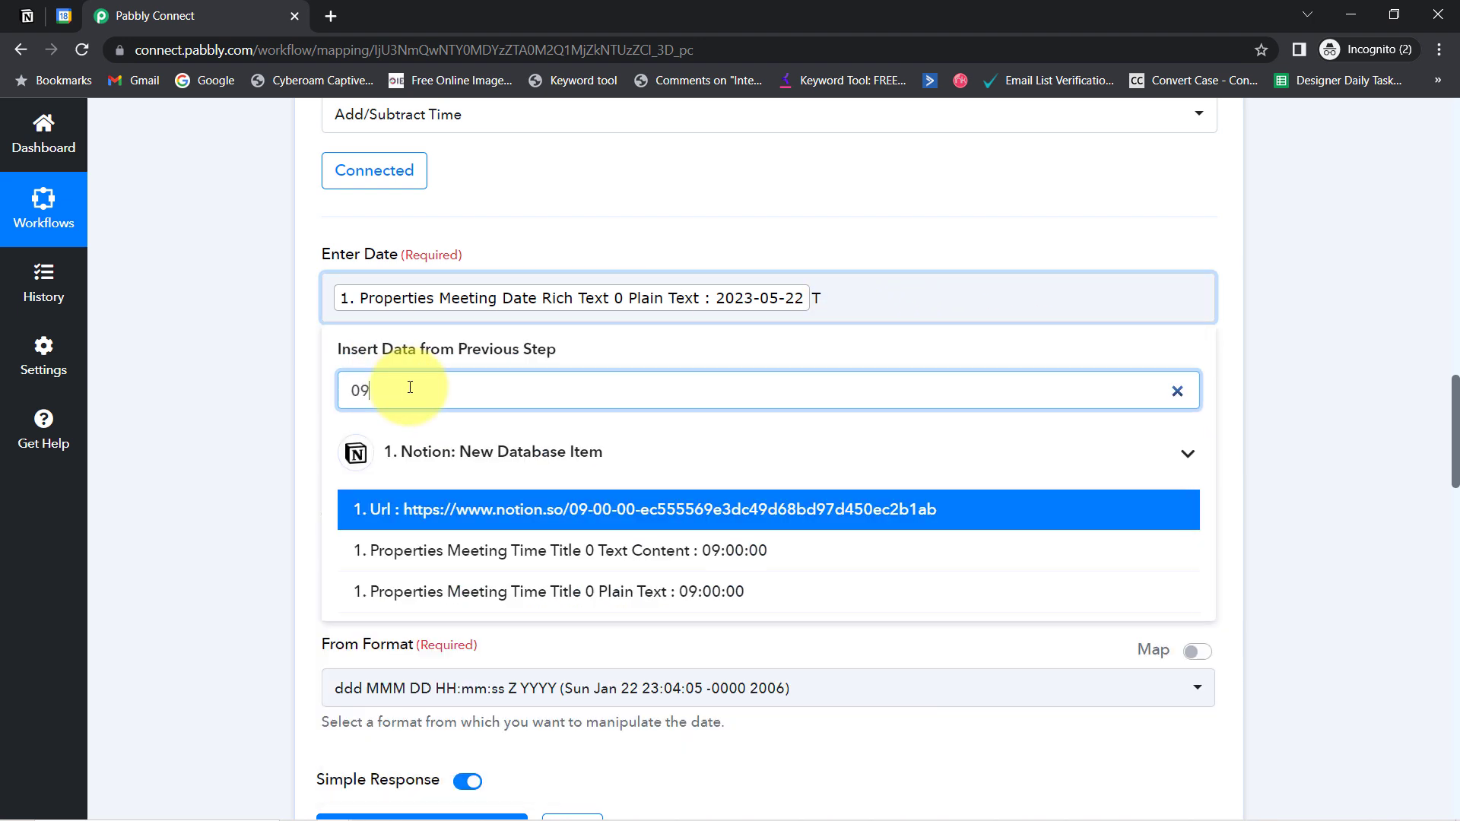
pyautogui.click(700, 591)
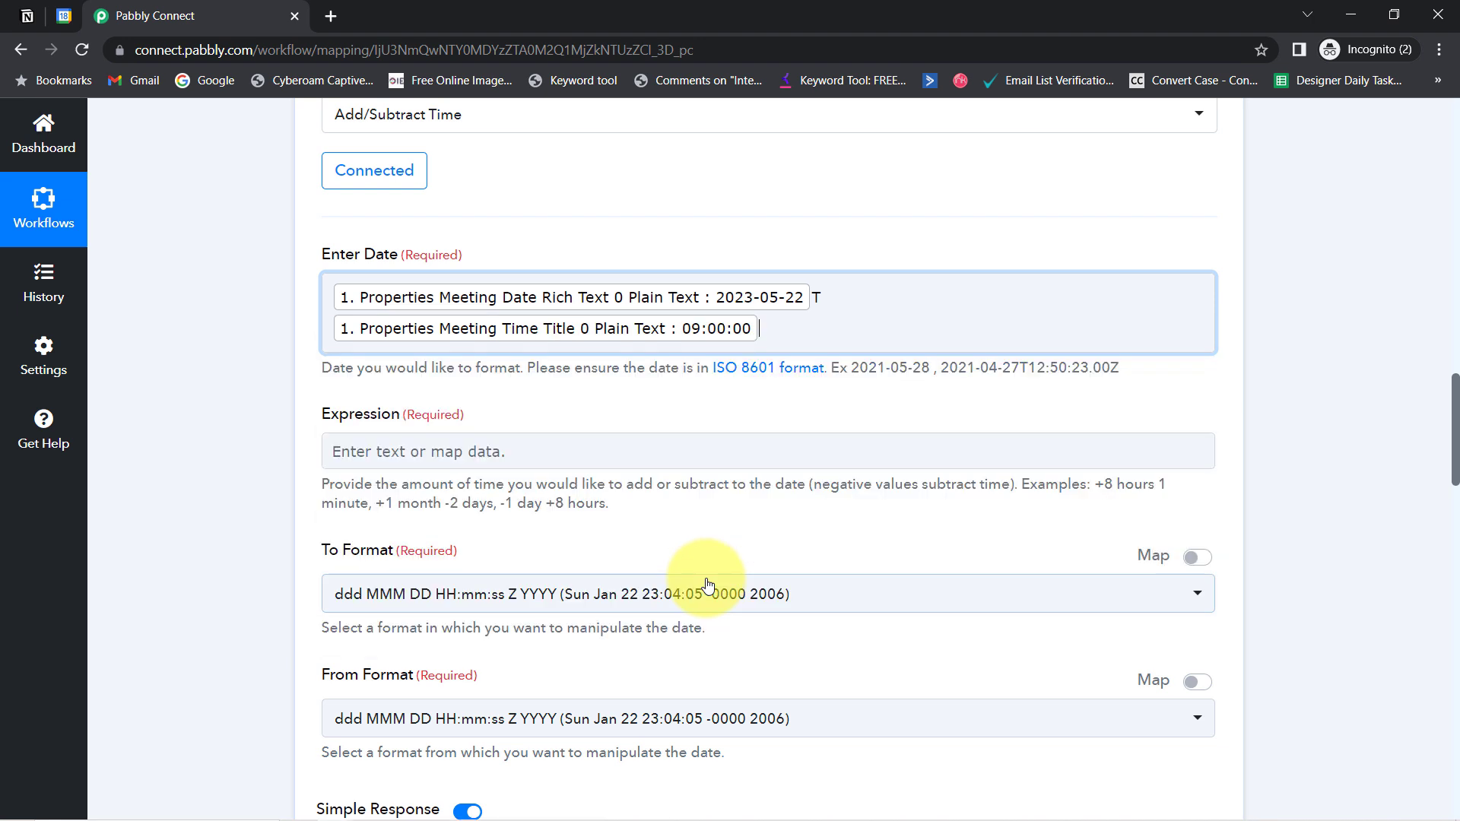
pyautogui.click(897, 292)
pyautogui.write('Z')
pyautogui.click(249, 417)
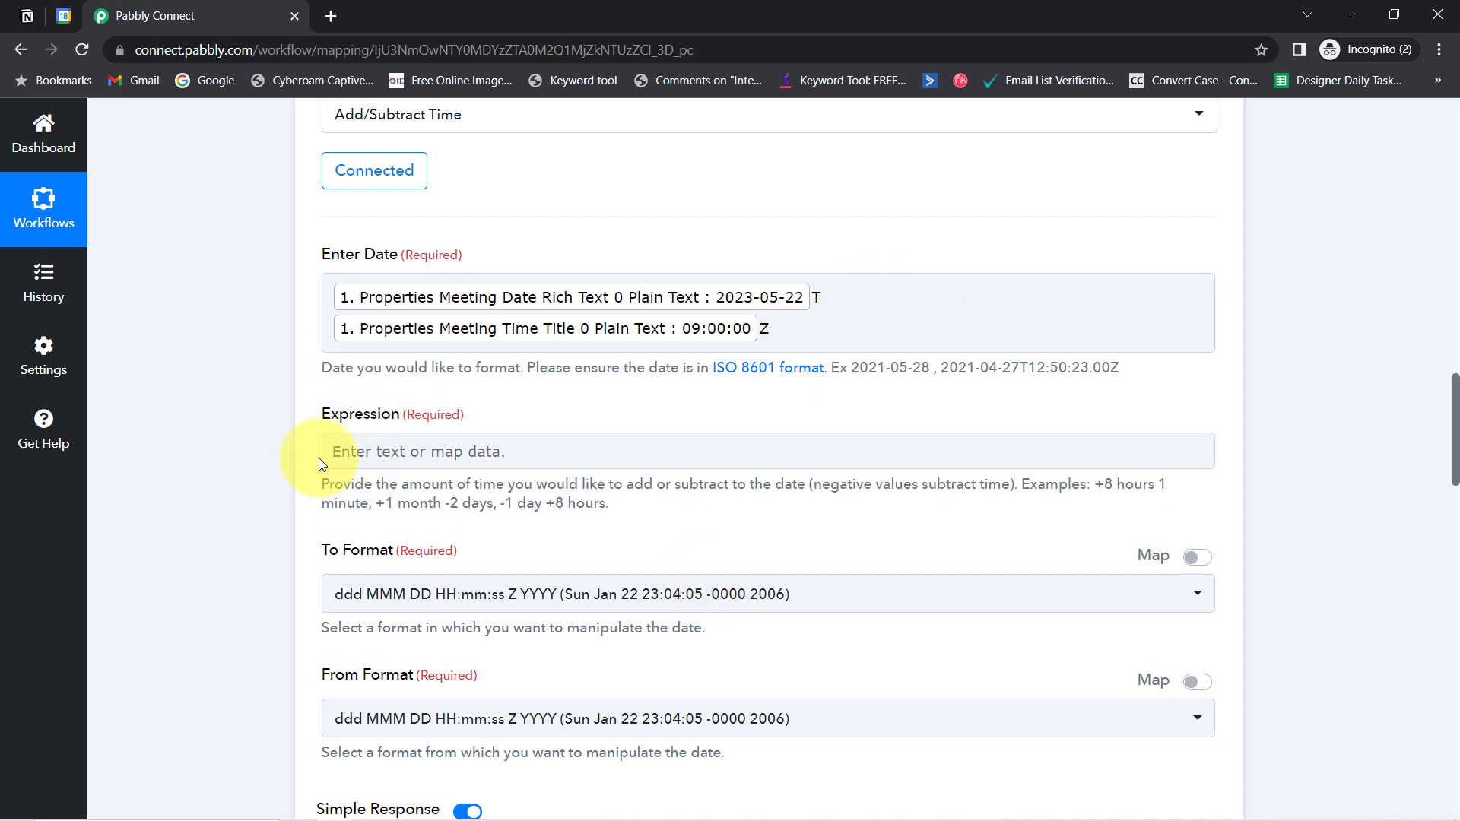
# Set the formatter's Expression to "+1 hour" and review the example expressions beneath the field
pyautogui.click(353, 453)
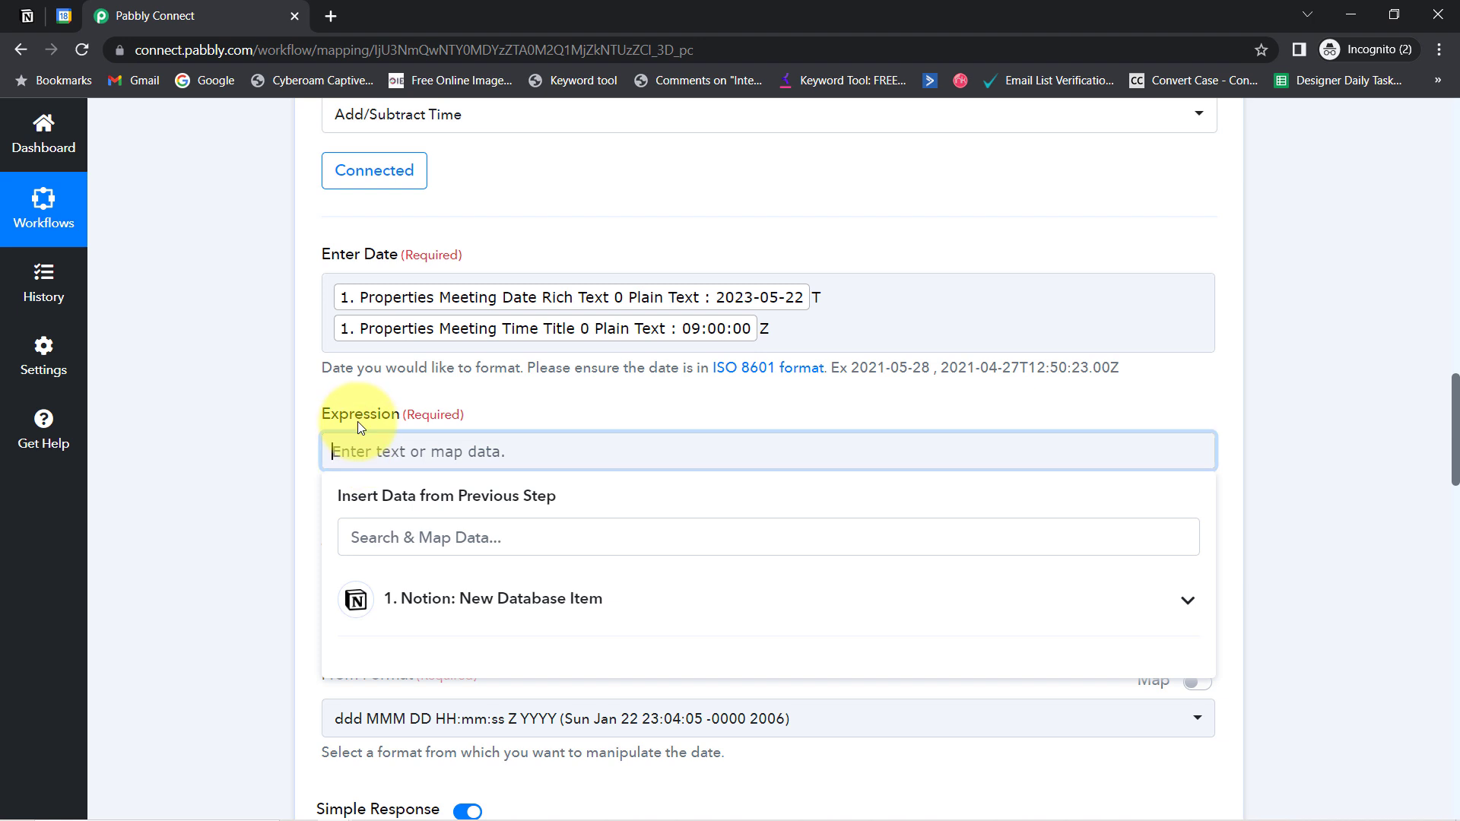
pyautogui.write('+1 hour')
pyautogui.click(221, 413)
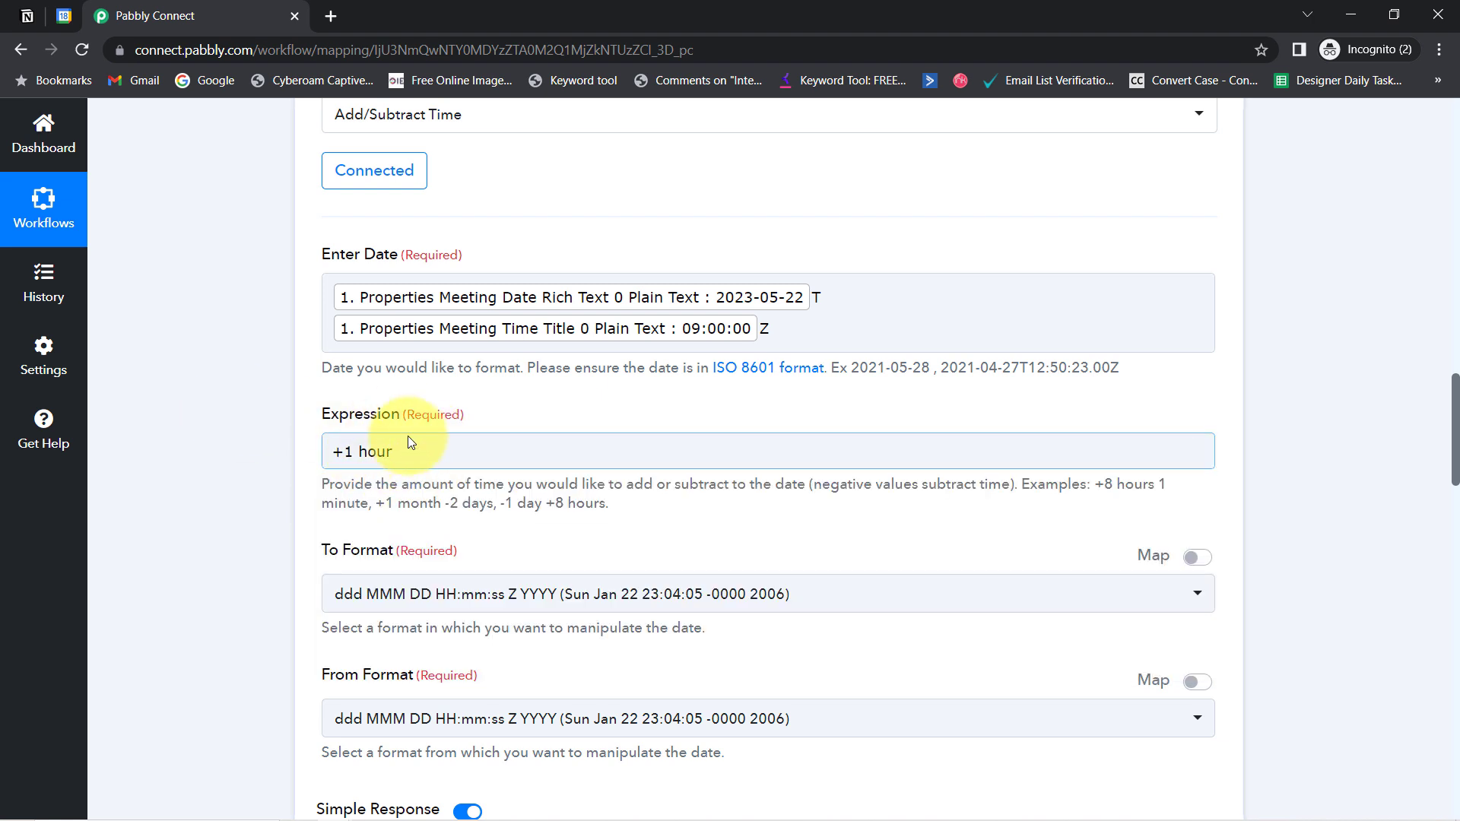
pyautogui.moveTo(384, 502); pyautogui.dragTo(435, 498)
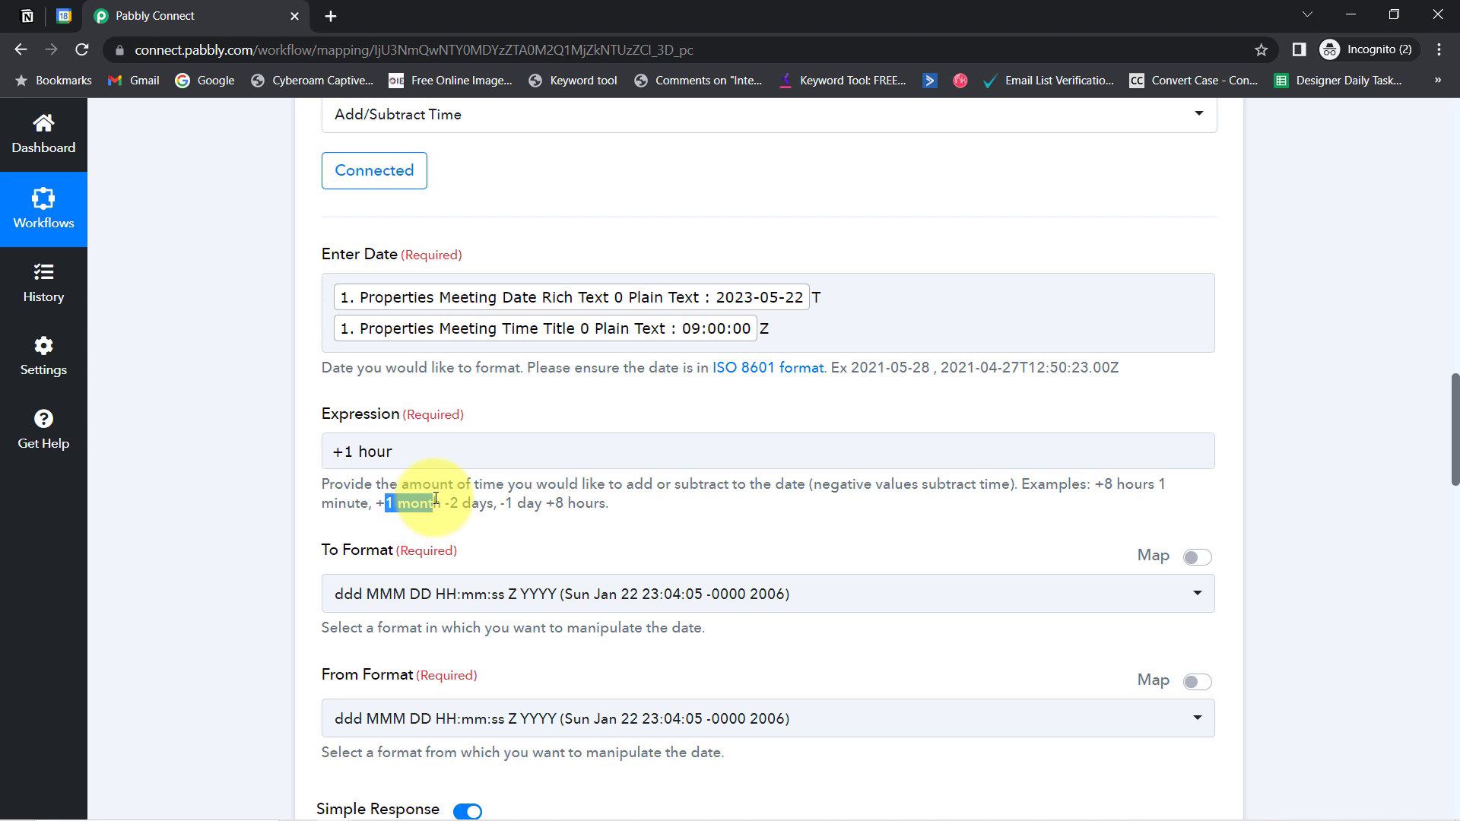
pyautogui.moveTo(451, 502); pyautogui.dragTo(535, 502)
pyautogui.moveTo(382, 504); pyautogui.dragTo(603, 503)
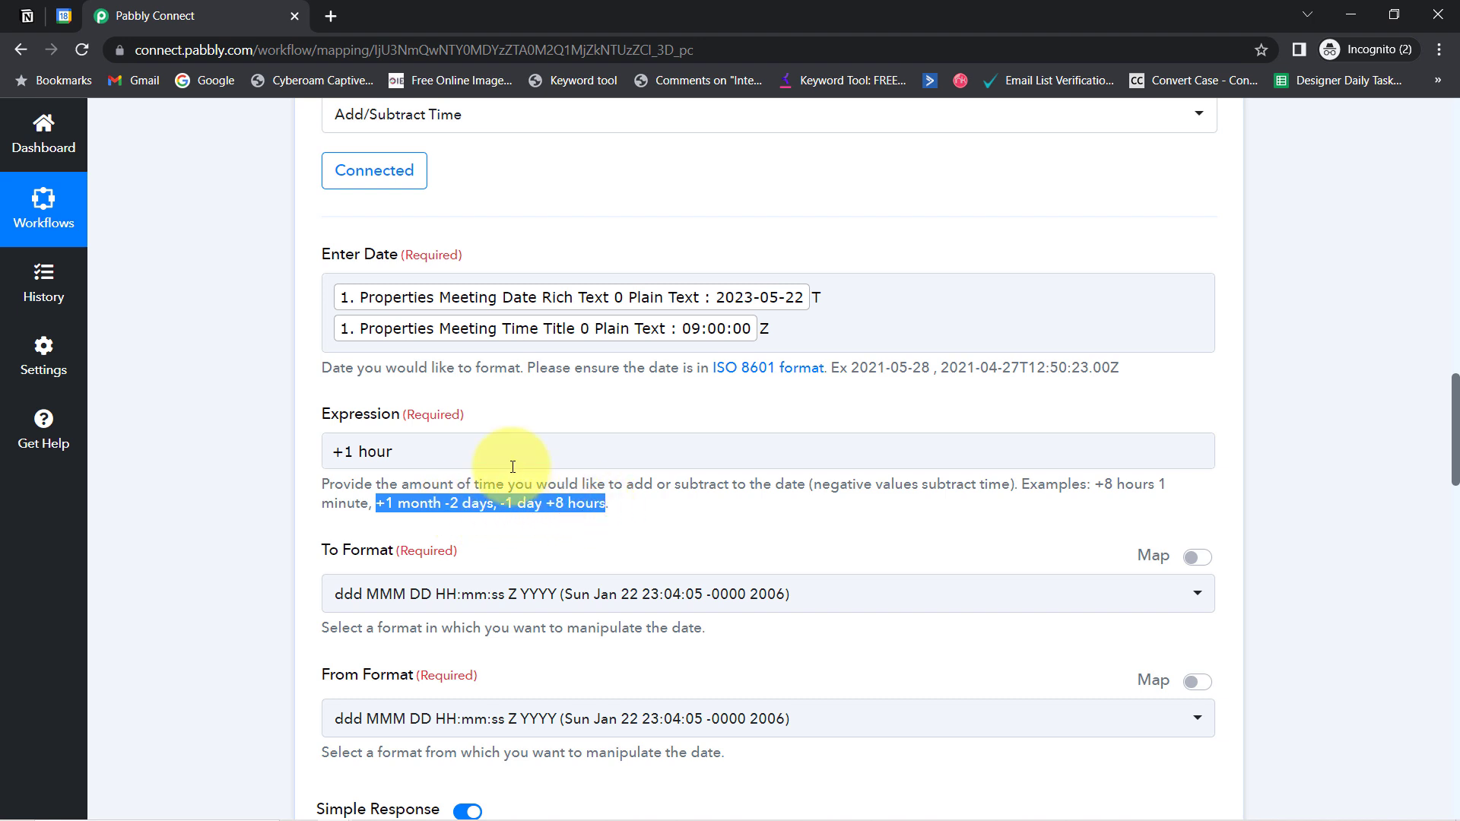
pyautogui.click(317, 458)
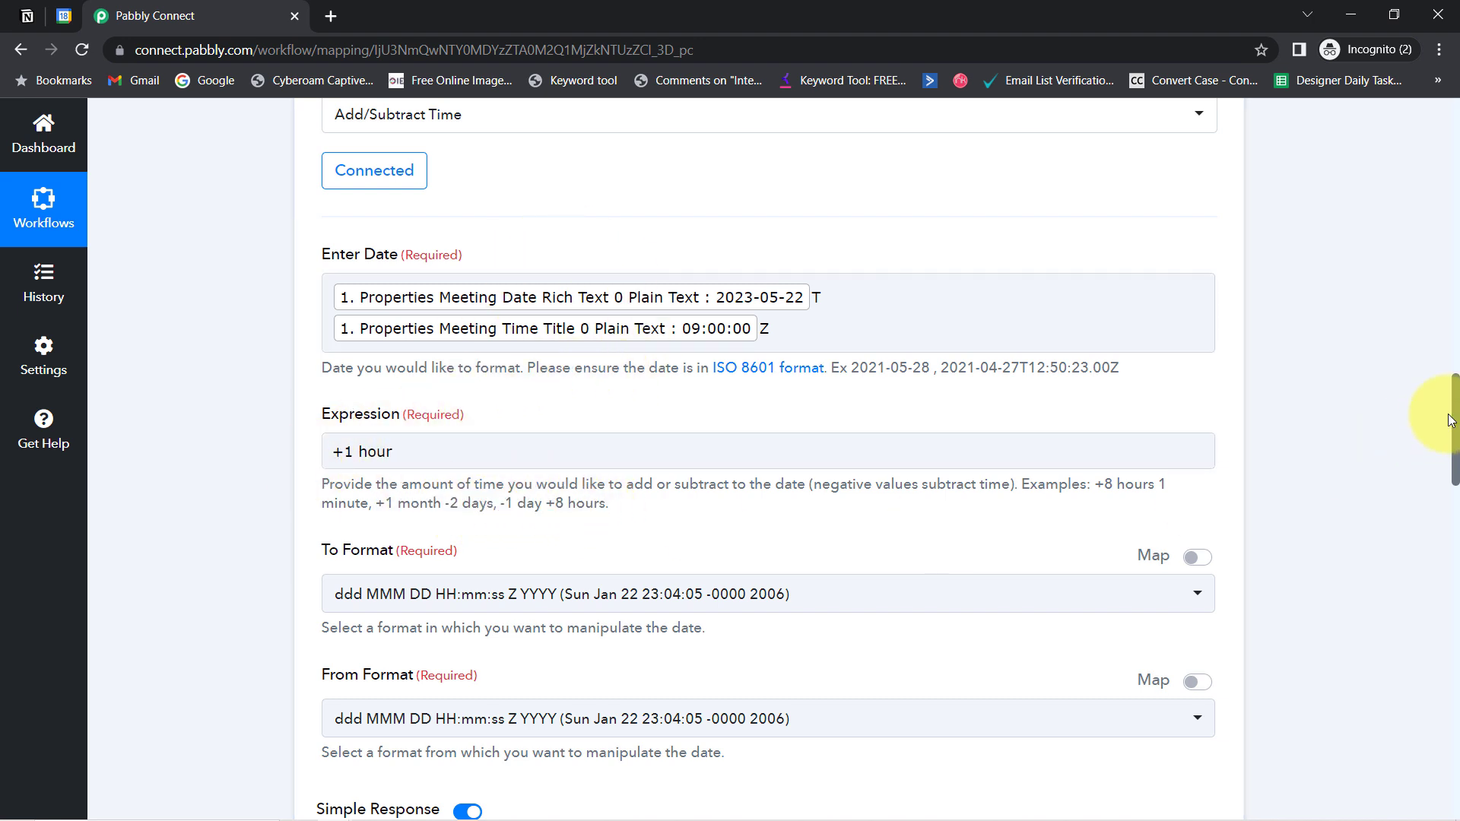
# Set both the To Format and the From Format to YYYY-MM-DDTHH:mm:ssZ
pyautogui.scroll(-2, 1450, 423)
pyautogui.scroll(1, 1450, 424)
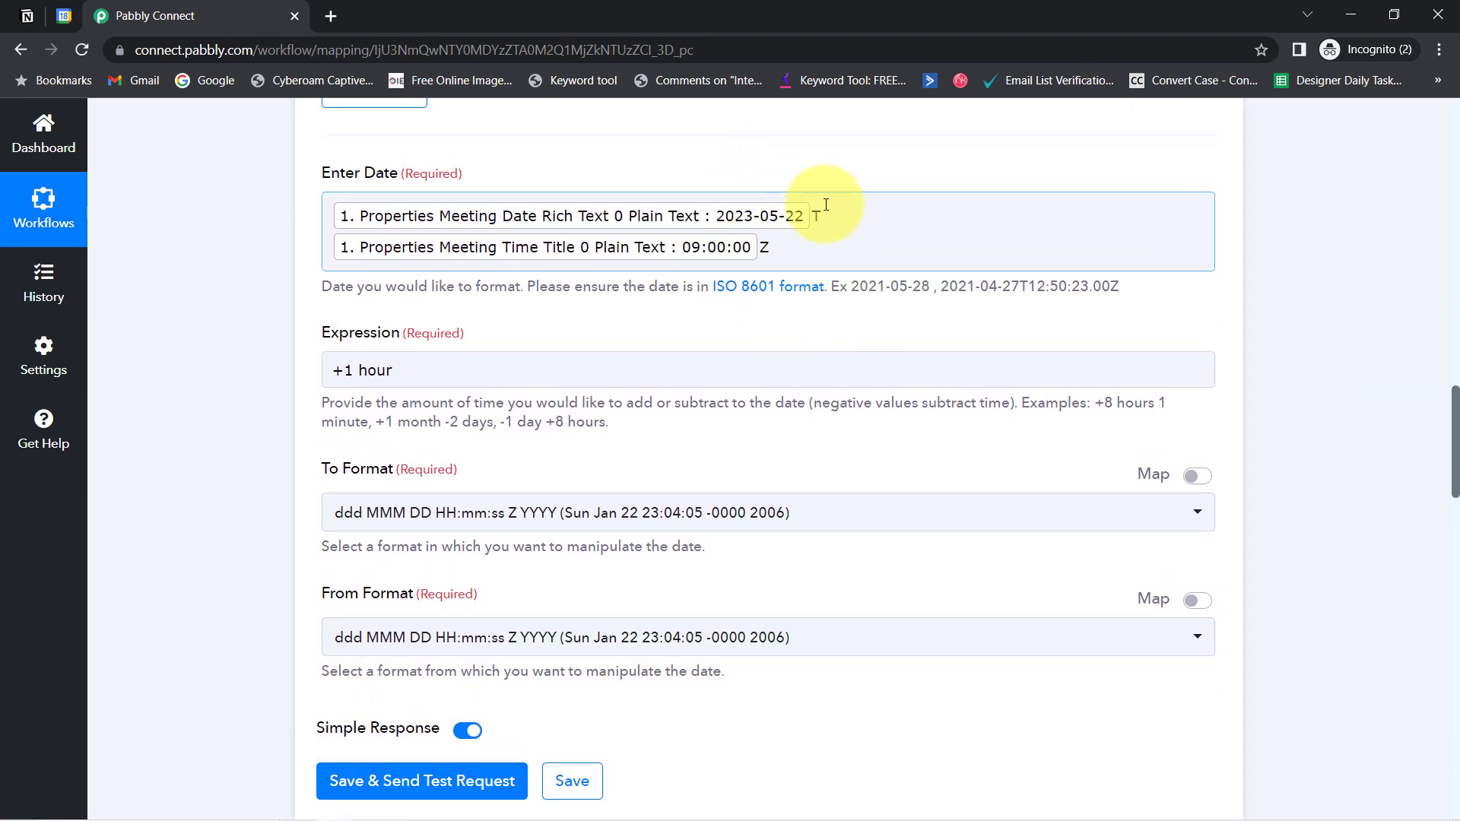
pyautogui.click(358, 509)
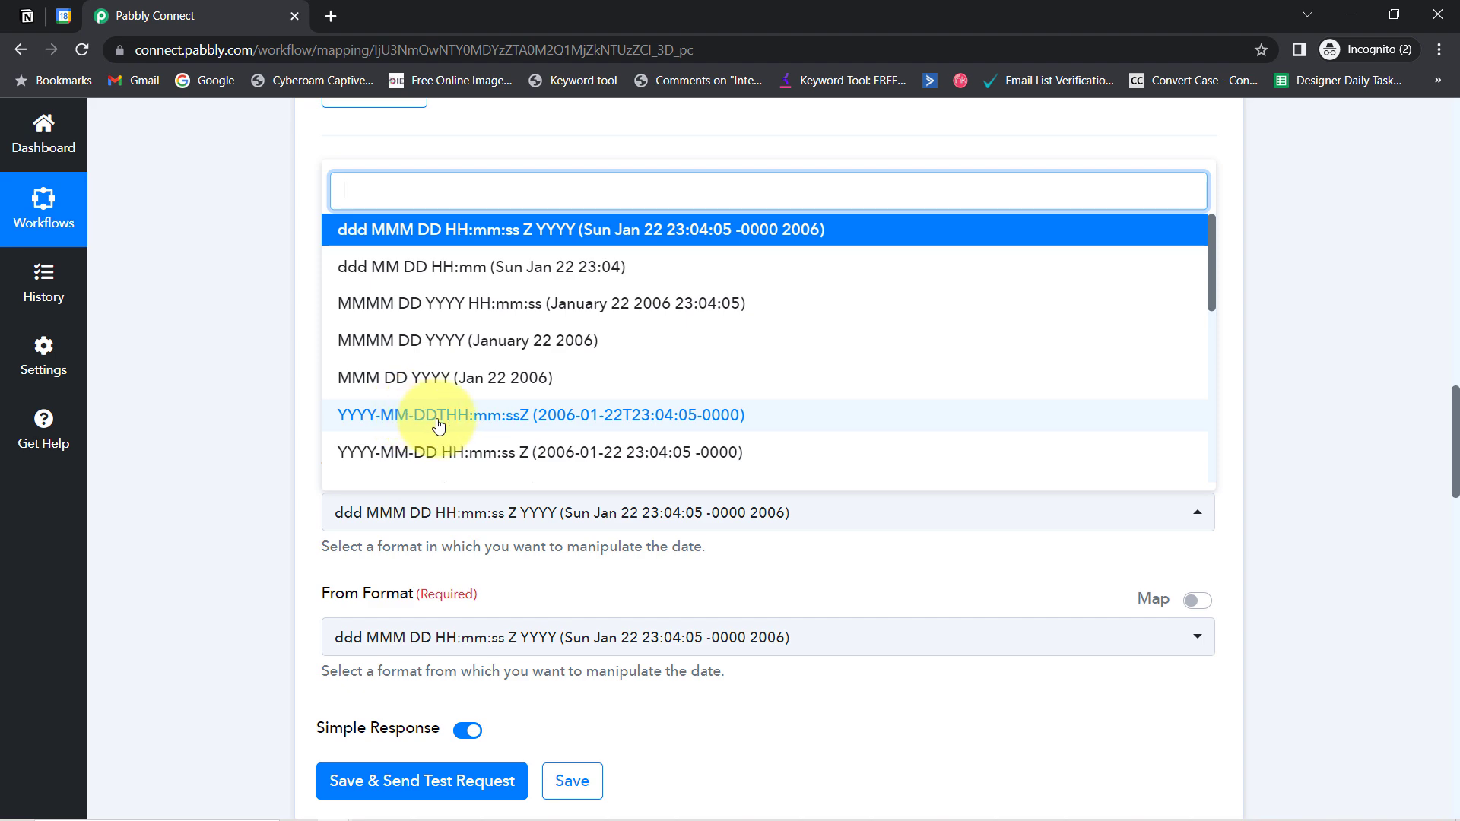
pyautogui.click(601, 417)
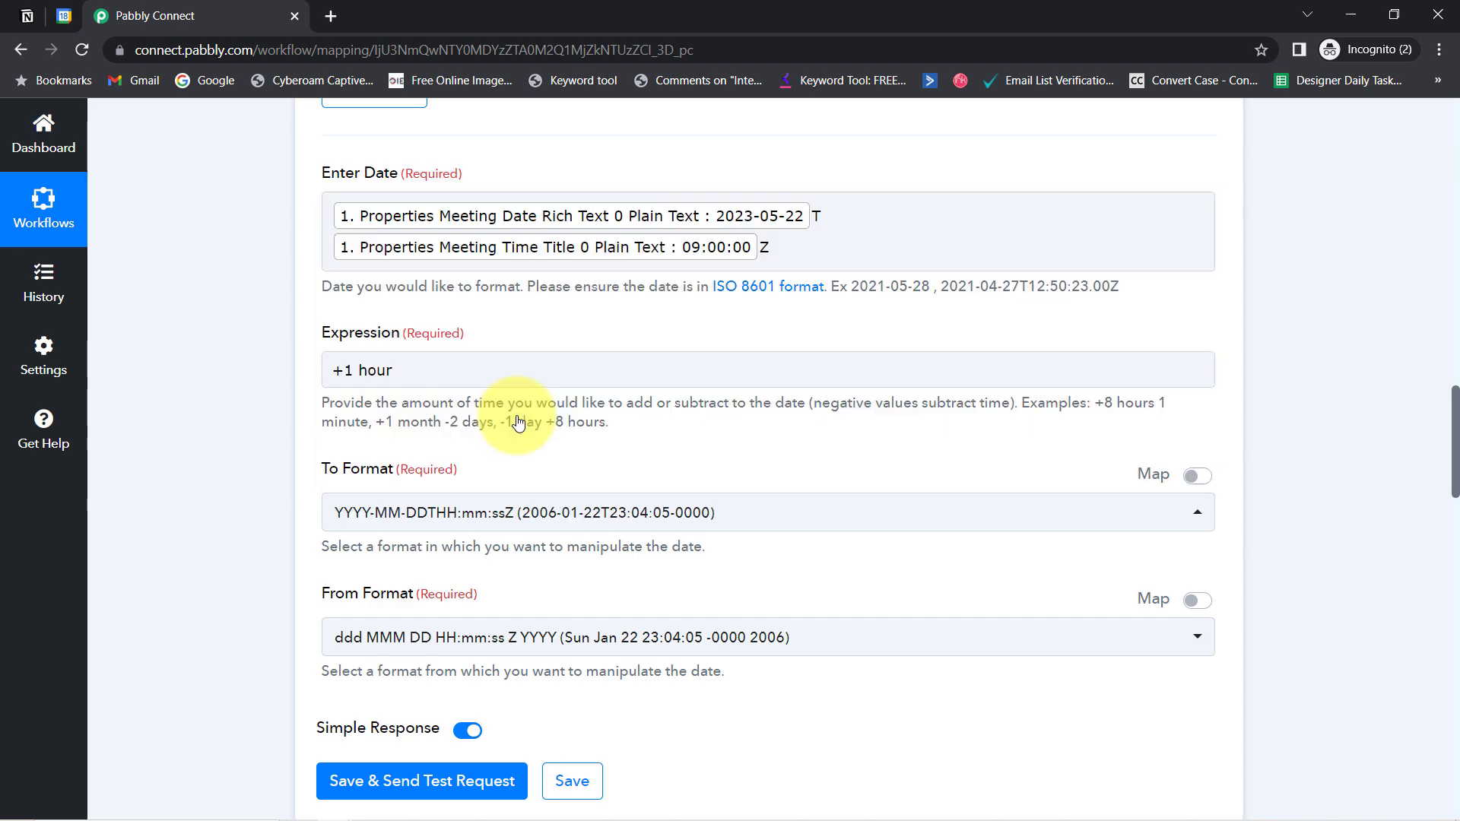
pyautogui.moveTo(1452, 471); pyautogui.dragTo(1435, 515)
pyautogui.click(365, 357)
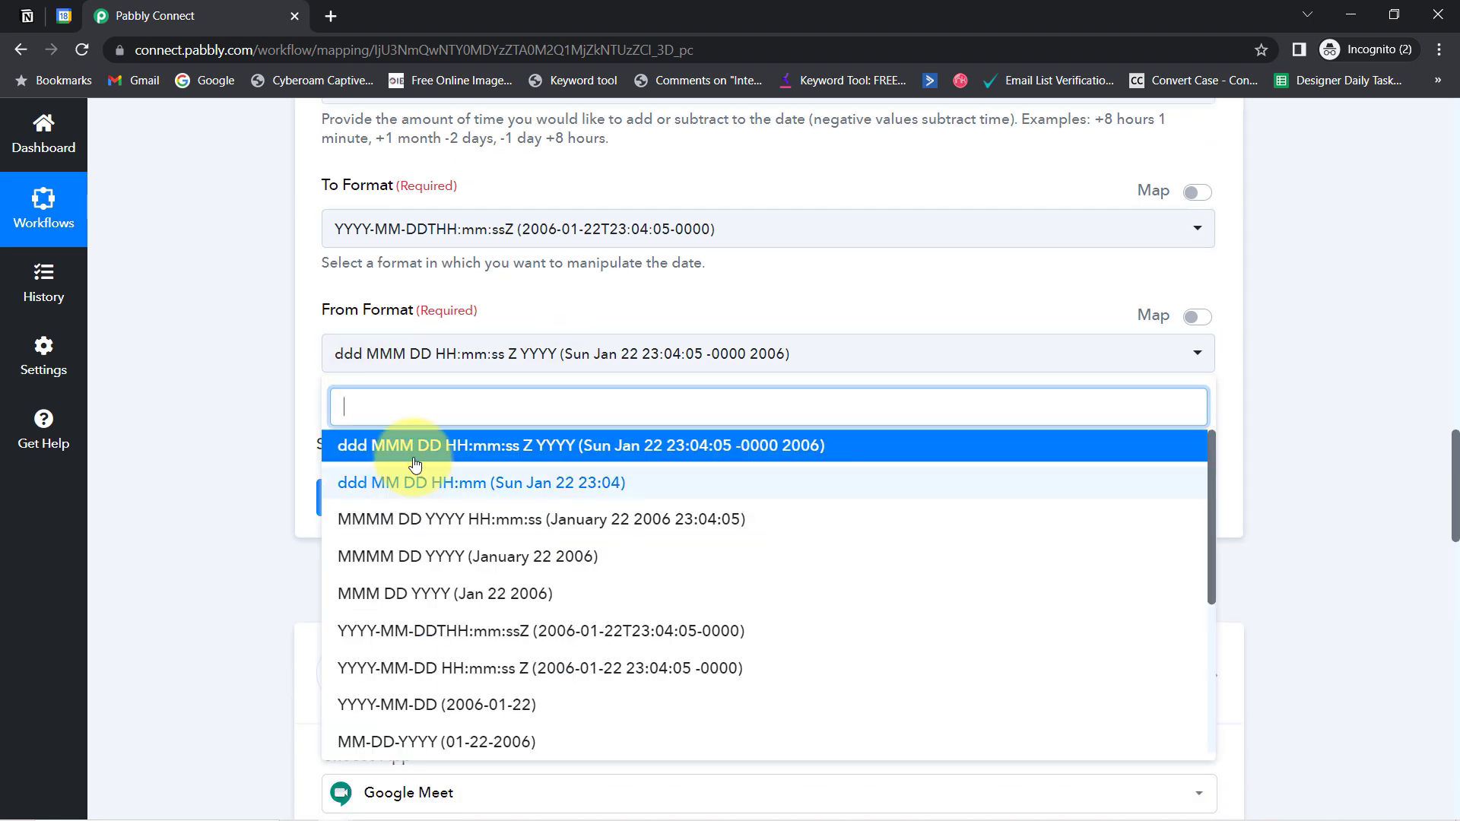
pyautogui.write('yyyy')
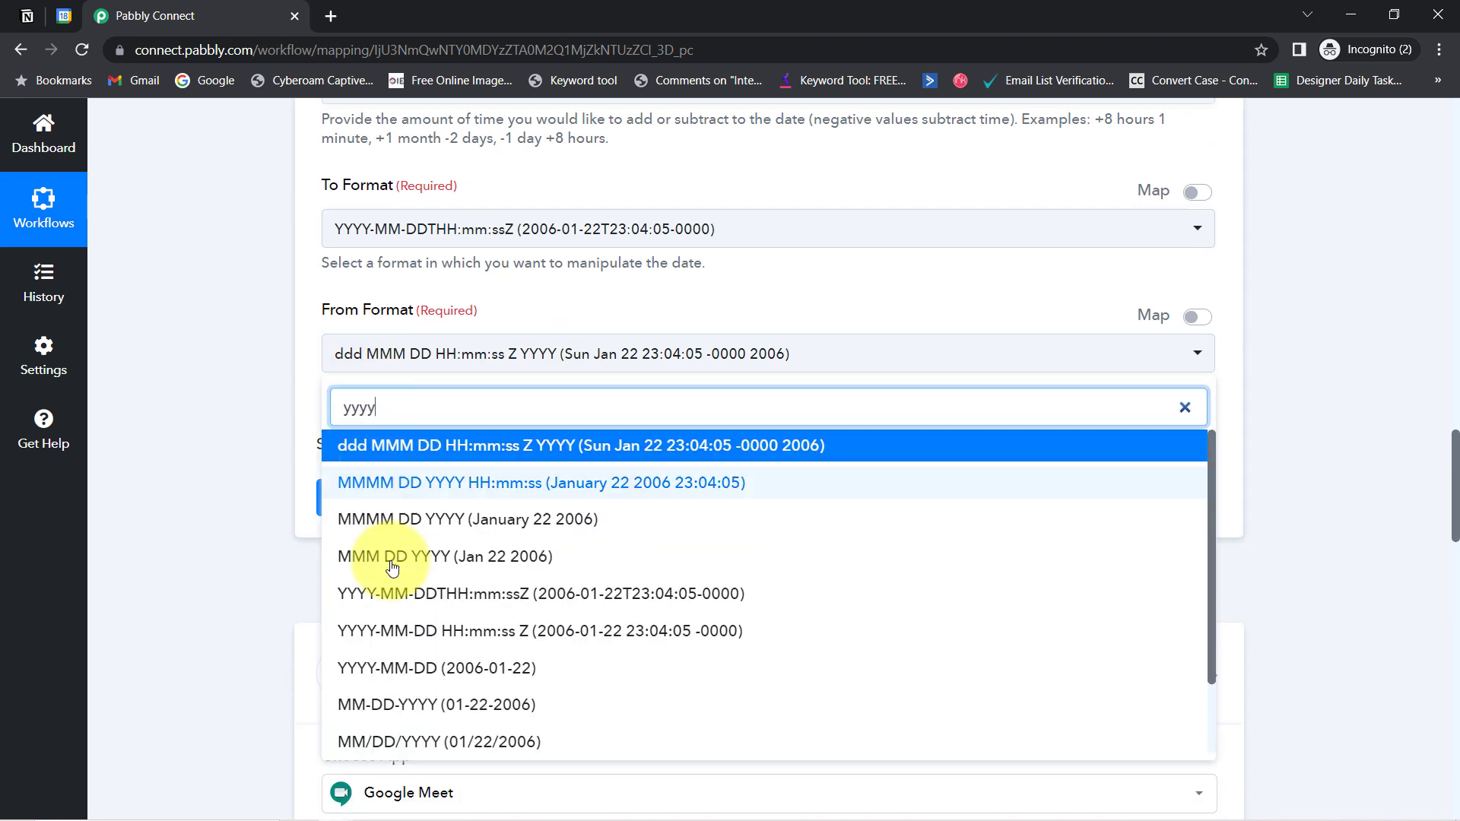
pyautogui.click(454, 594)
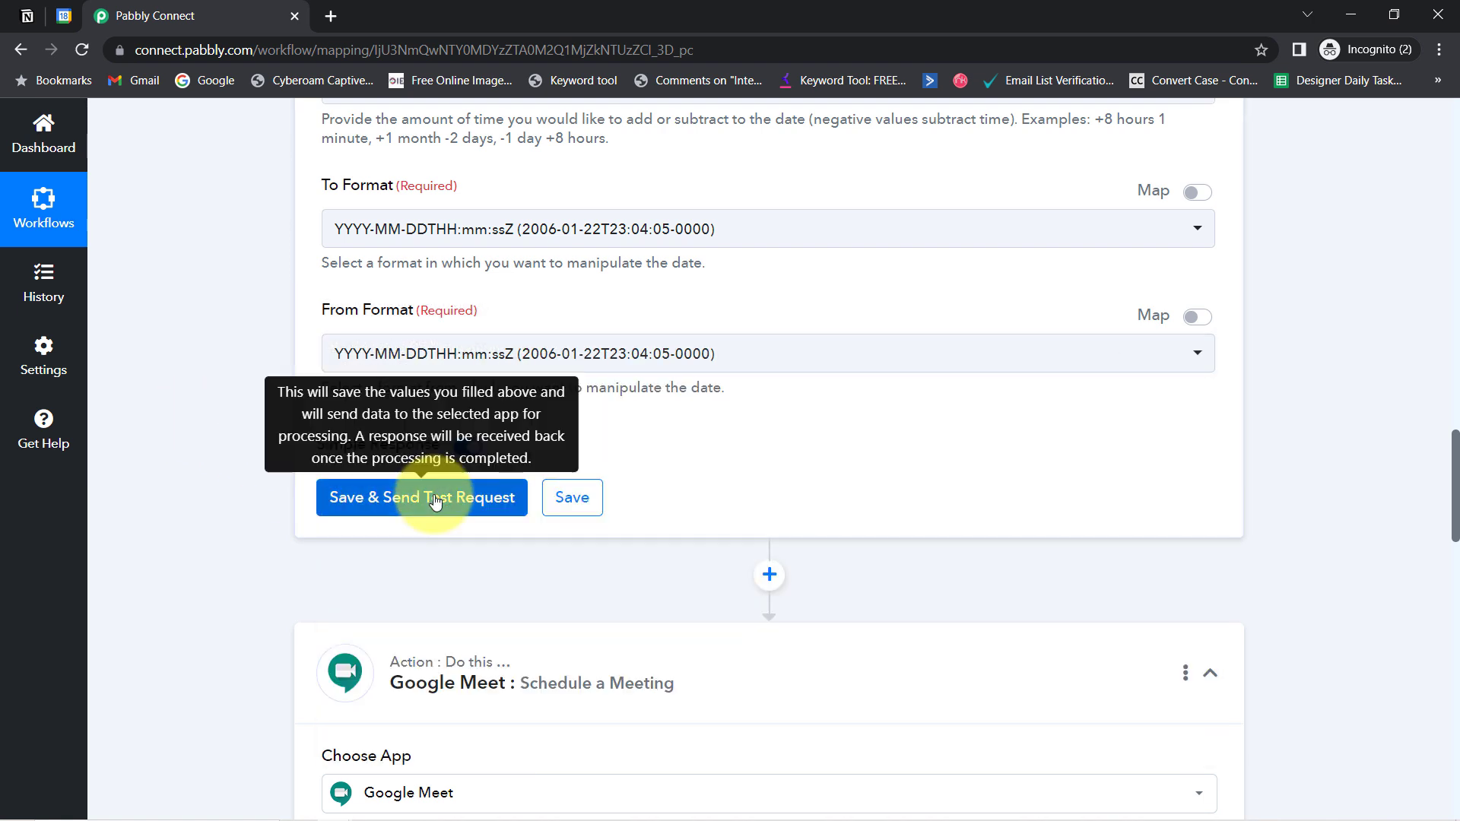
# Save the formatter action with a test request and compare the returned Result with the entered date and expression
pyautogui.click(433, 496)
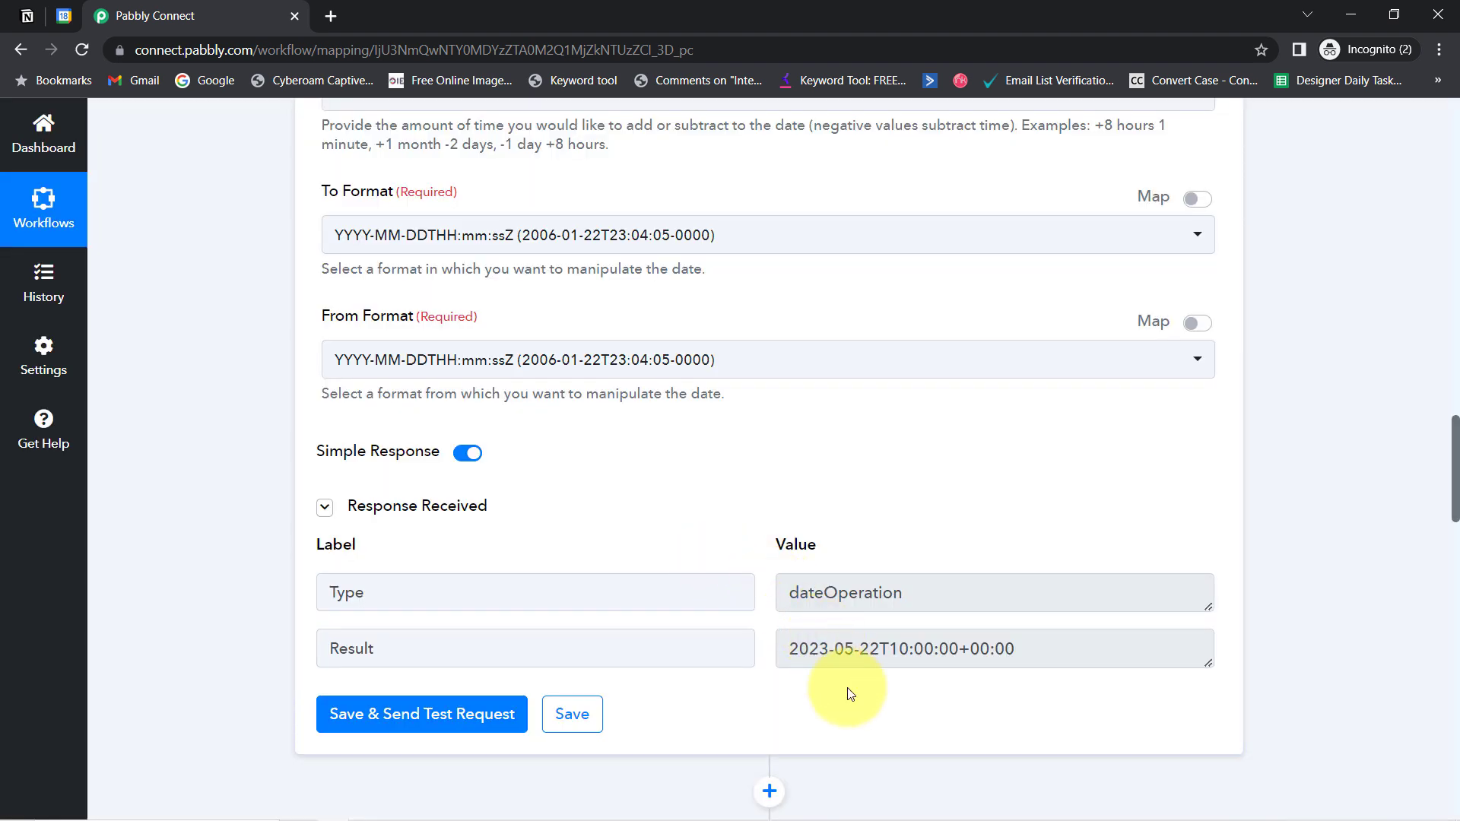
pyautogui.moveTo(829, 648); pyautogui.dragTo(1004, 645)
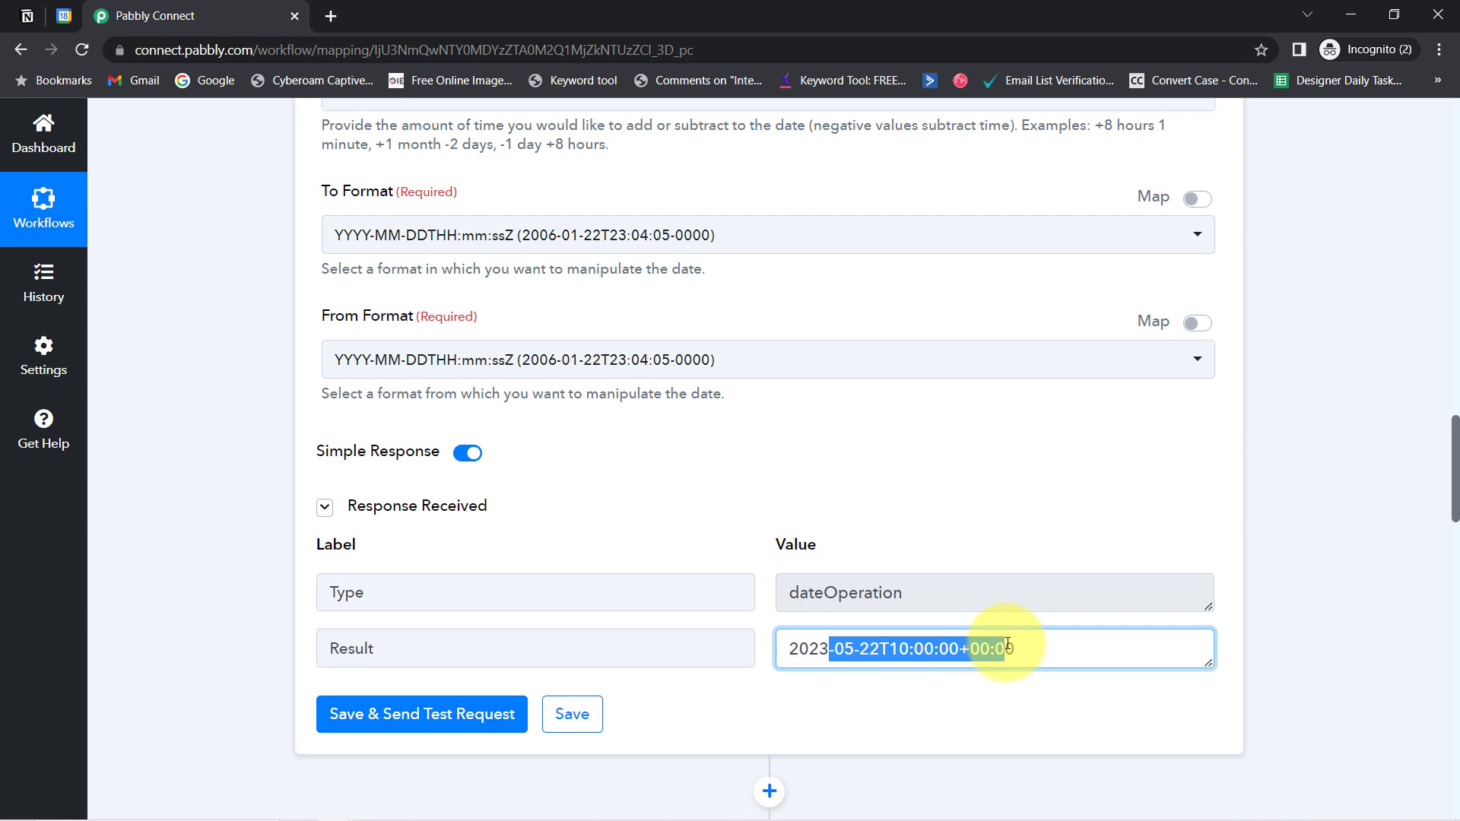
pyautogui.click(1007, 645)
pyautogui.moveTo(879, 649); pyautogui.dragTo(970, 650)
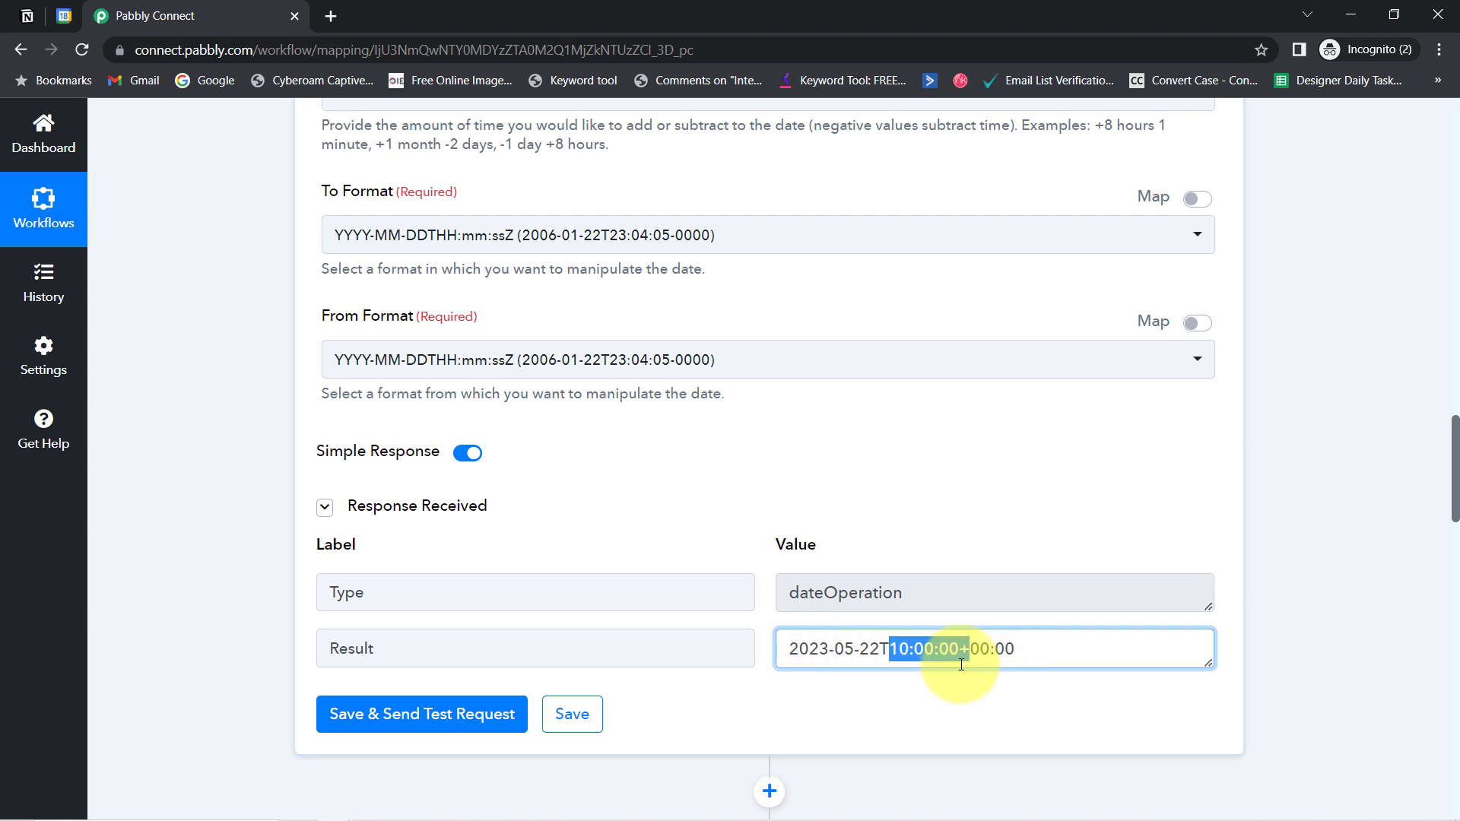
pyautogui.moveTo(1457, 441); pyautogui.dragTo(1441, 397)
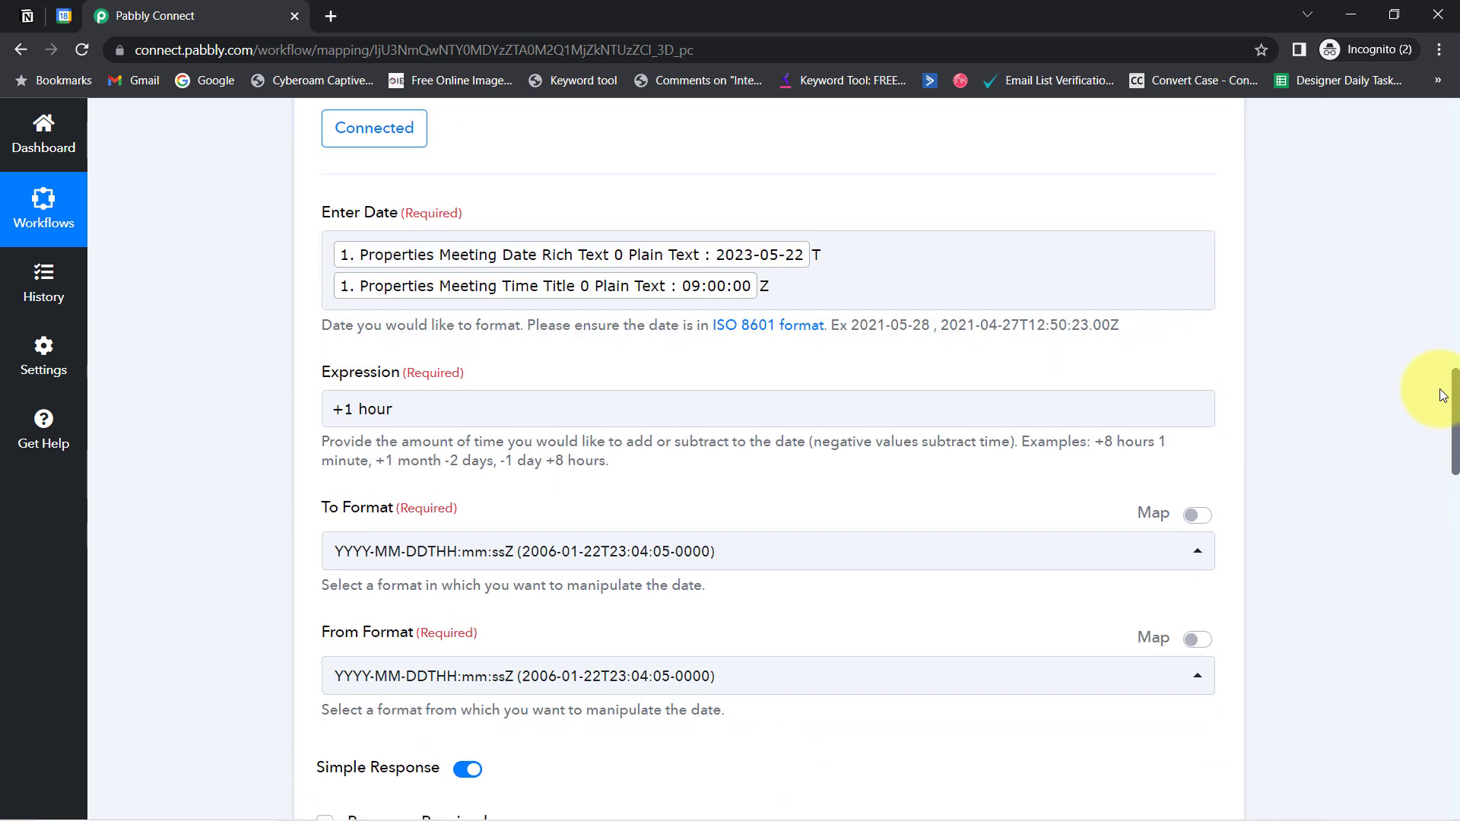
pyautogui.click(706, 243)
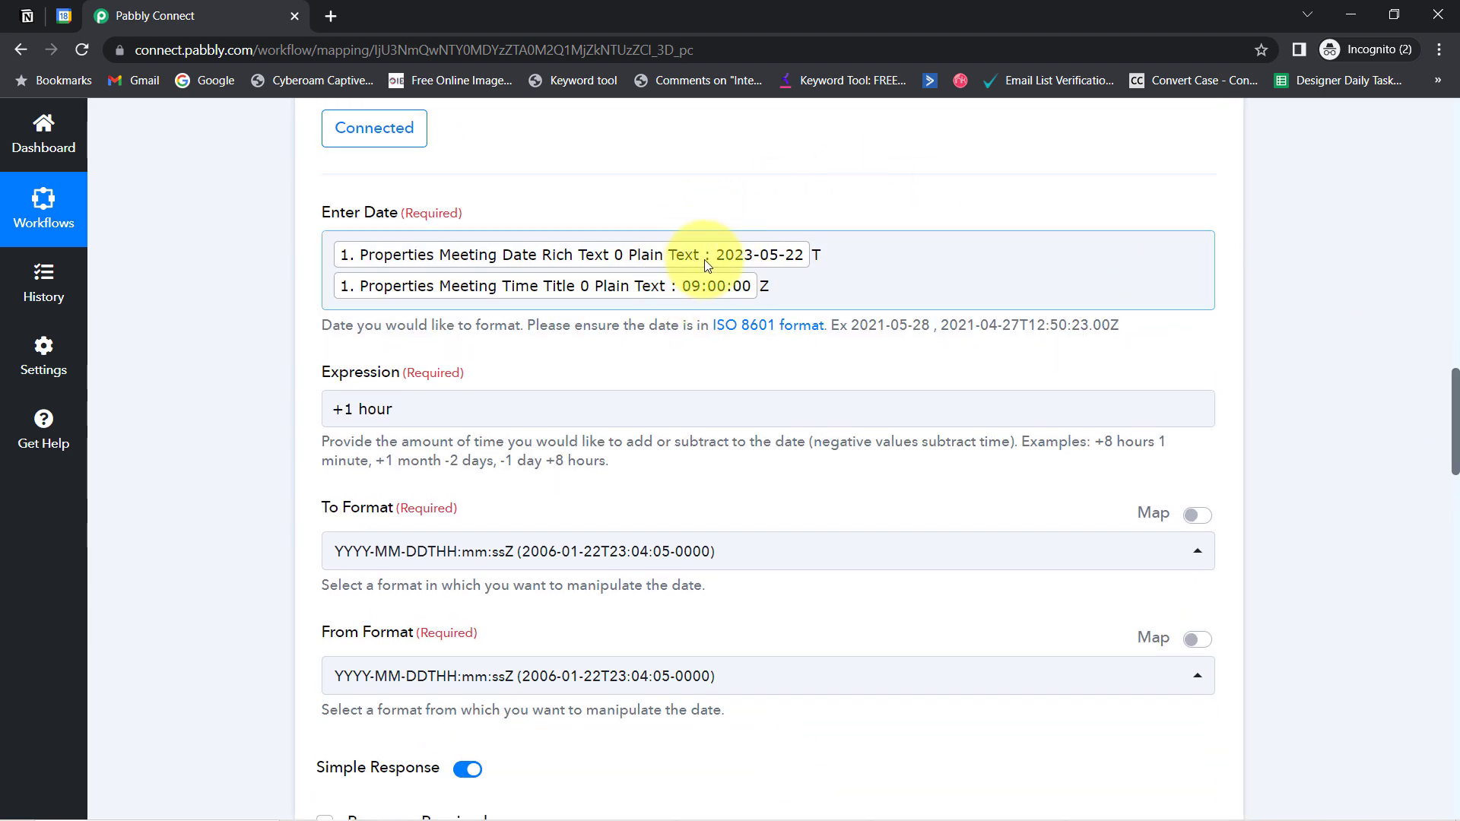
pyautogui.click(361, 409)
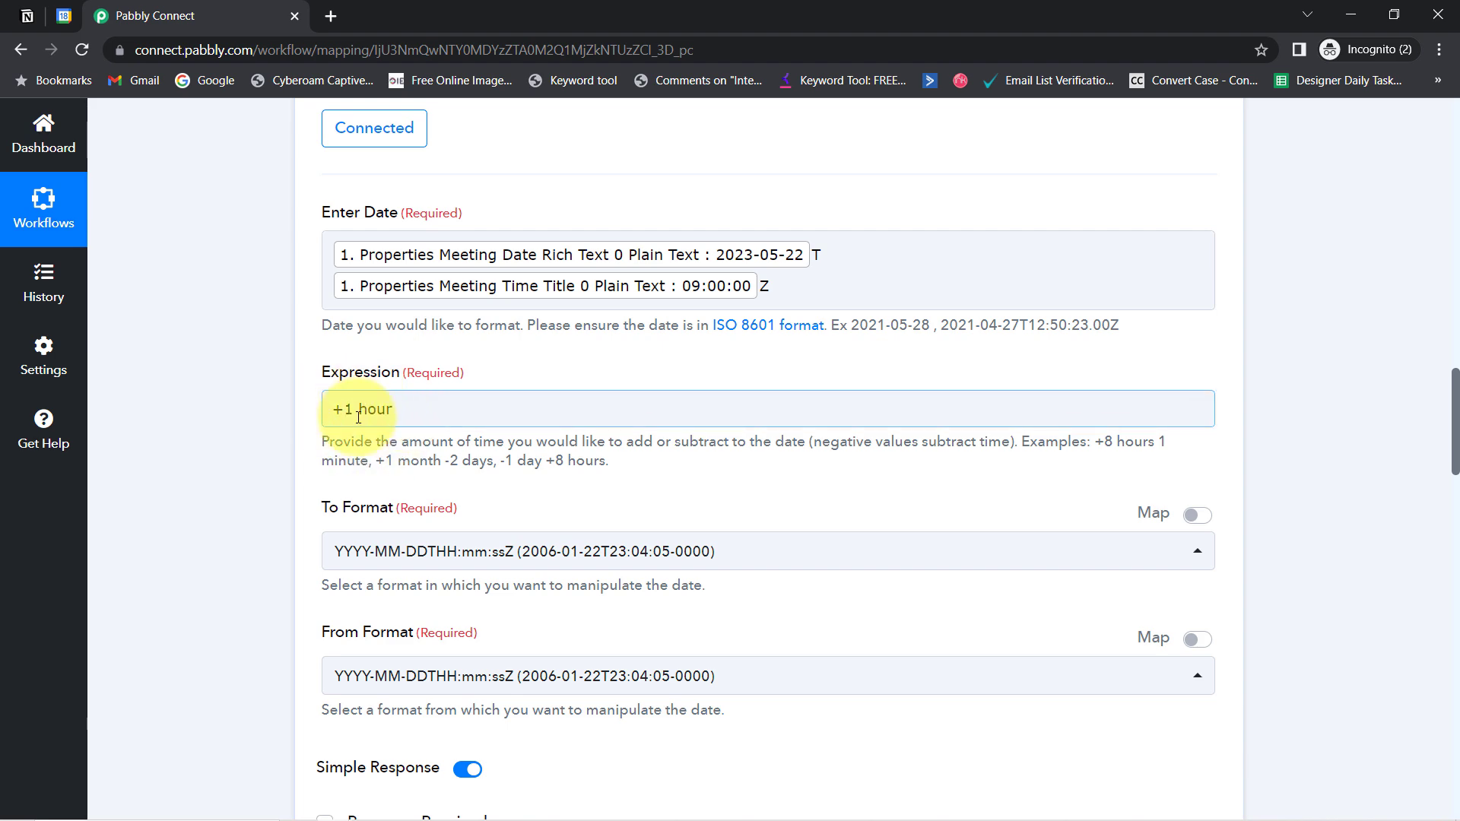
pyautogui.moveTo(1456, 391); pyautogui.dragTo(1454, 465)
pyautogui.moveTo(861, 483); pyautogui.dragTo(970, 484)
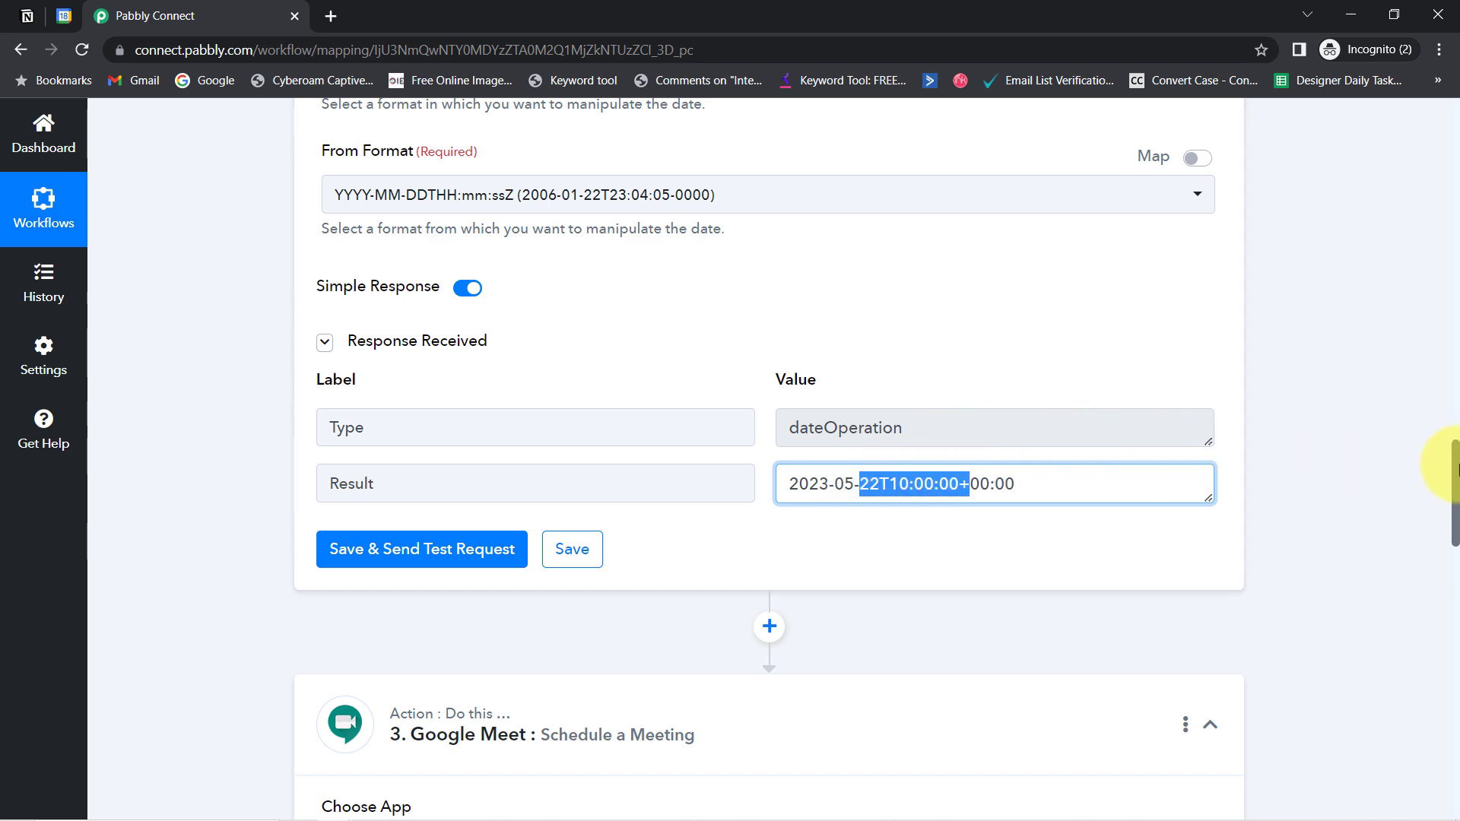
# Re-save the existing Google Meet #5 connection in the Schedule a Meeting action to refresh the data available for mapping
pyautogui.moveTo(1456, 468); pyautogui.dragTo(1454, 679)
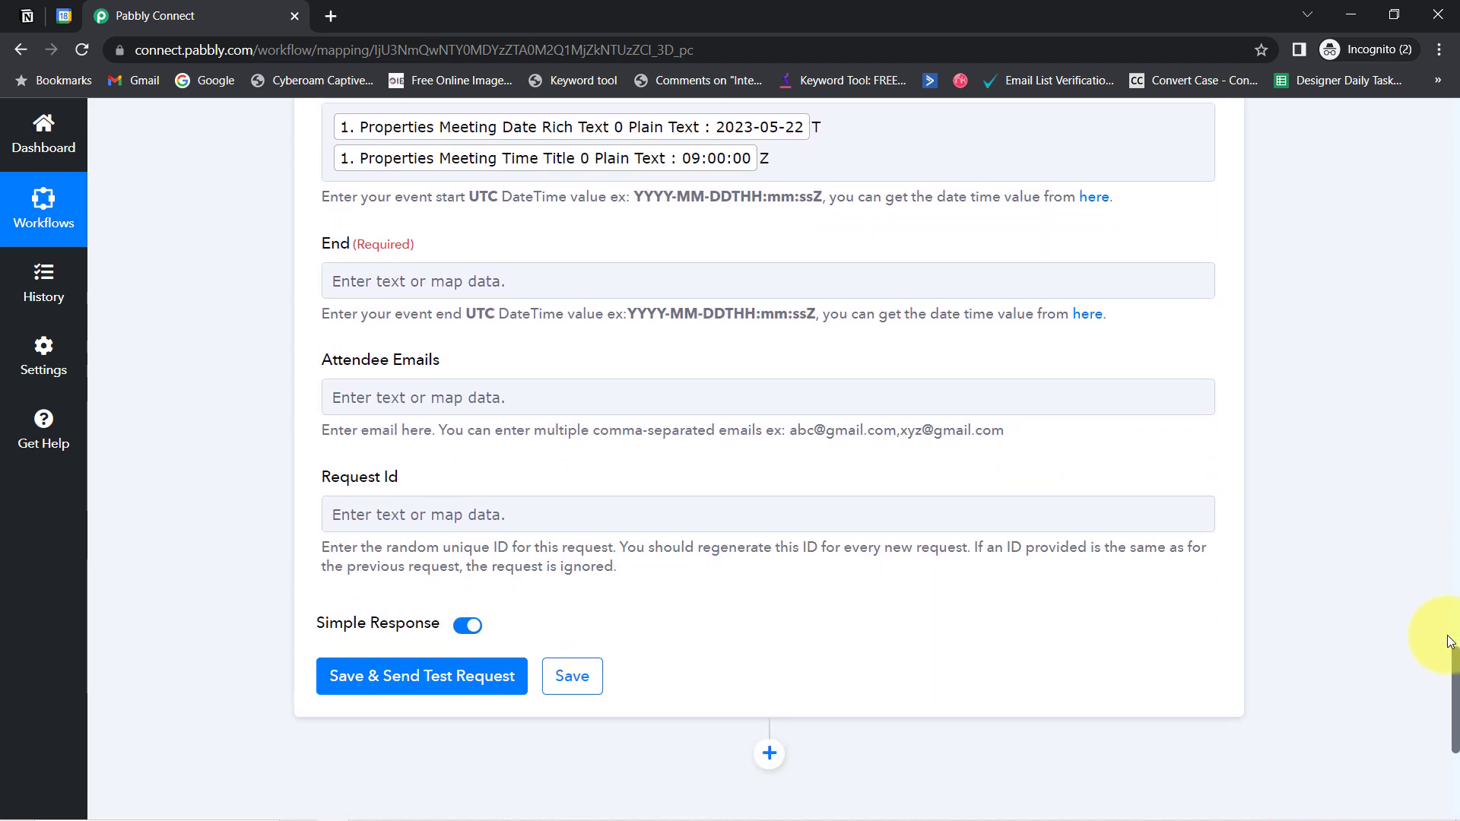
pyautogui.click(368, 282)
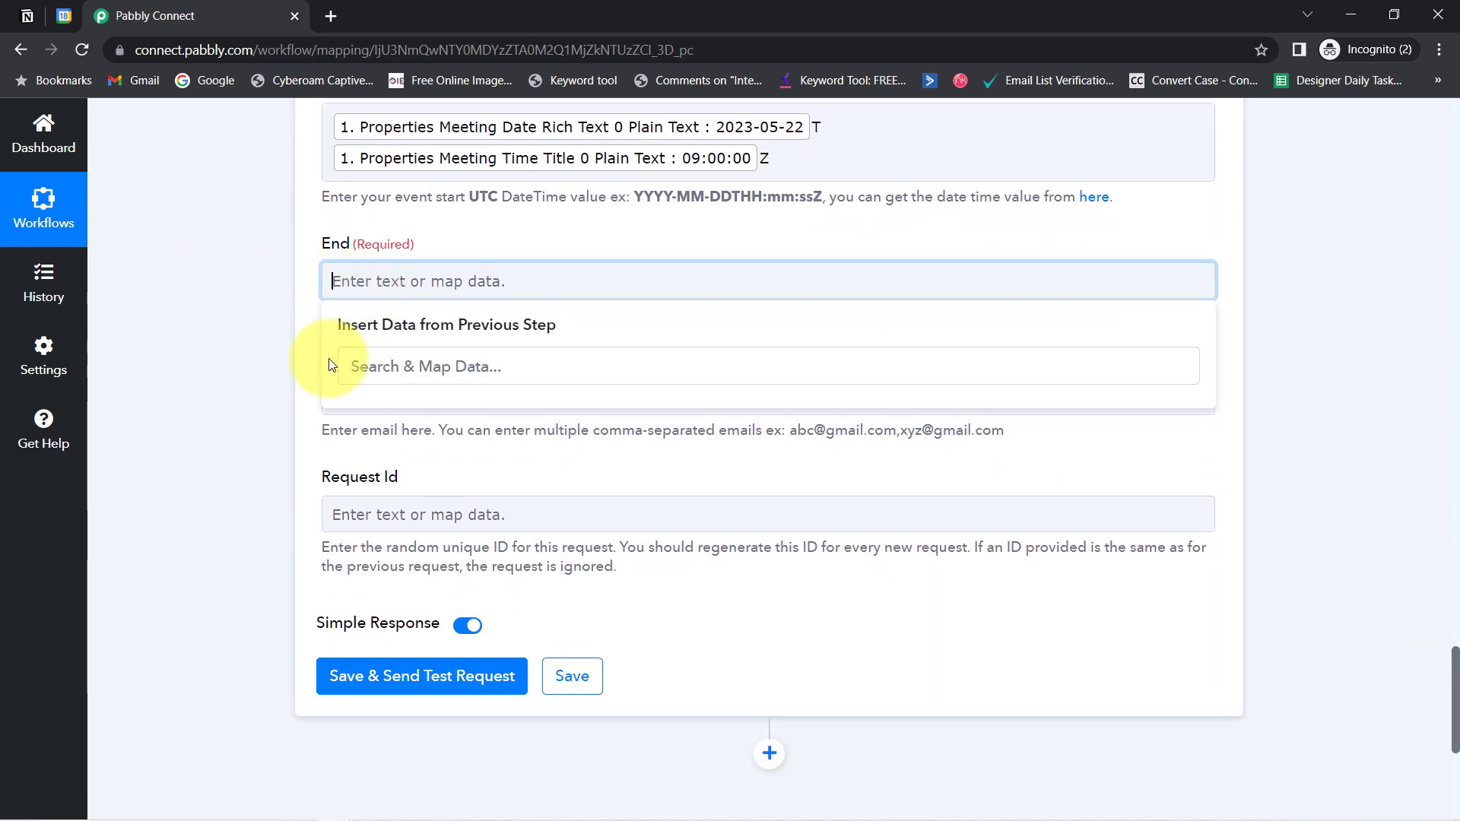
pyautogui.click(214, 291)
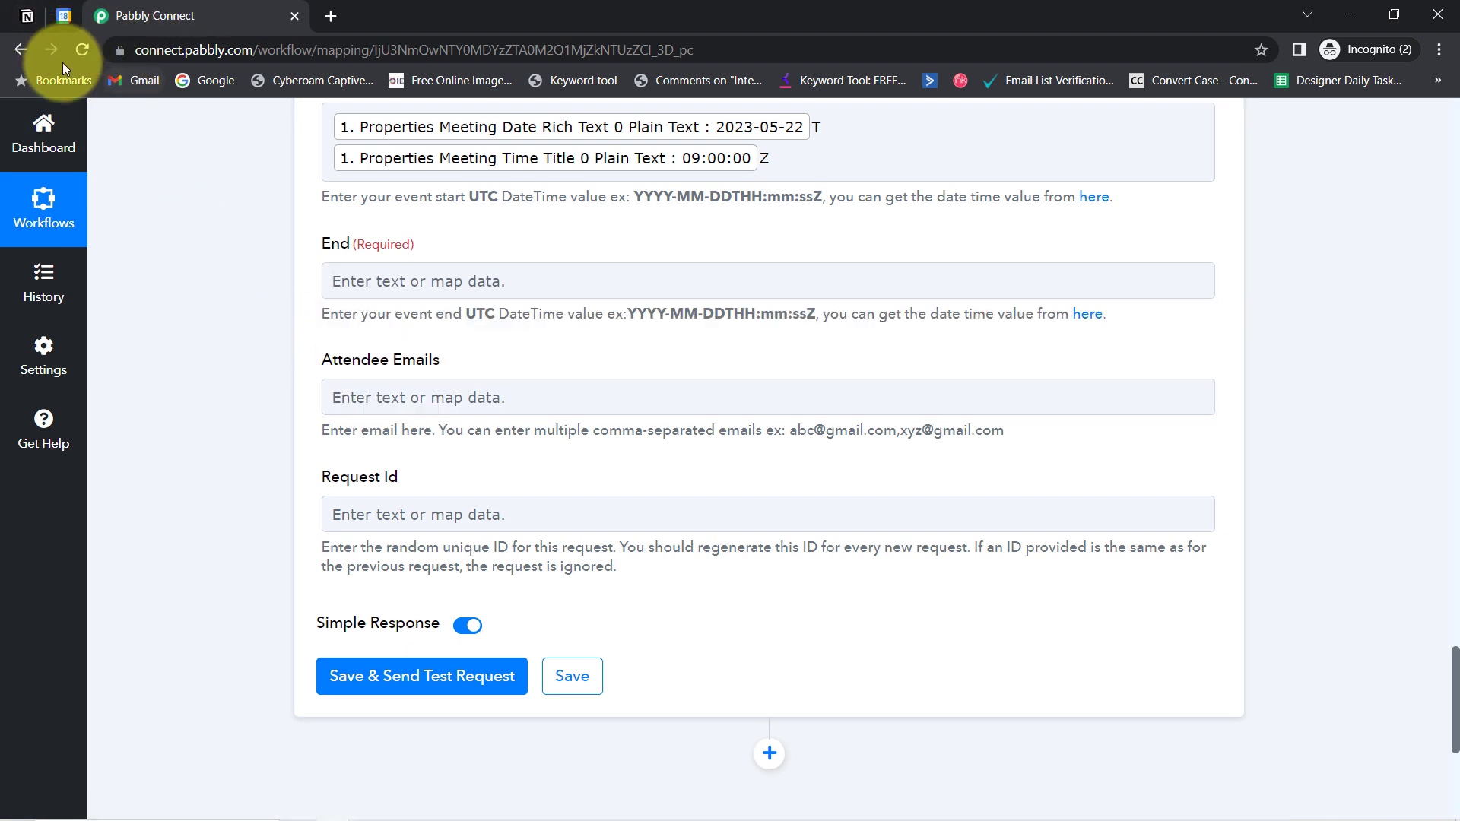
pyautogui.moveTo(1453, 665); pyautogui.dragTo(1452, 564)
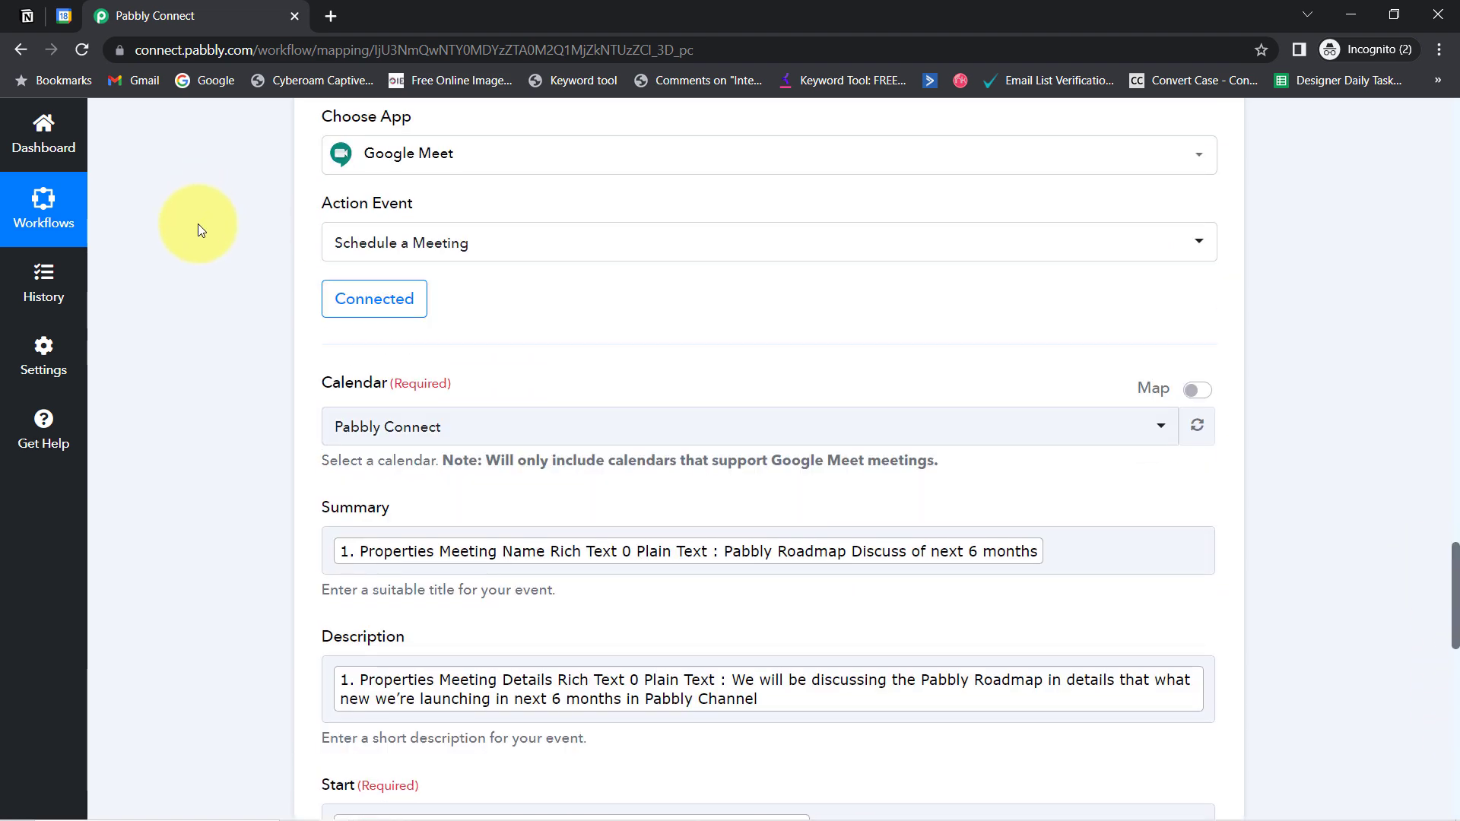
pyautogui.click(358, 311)
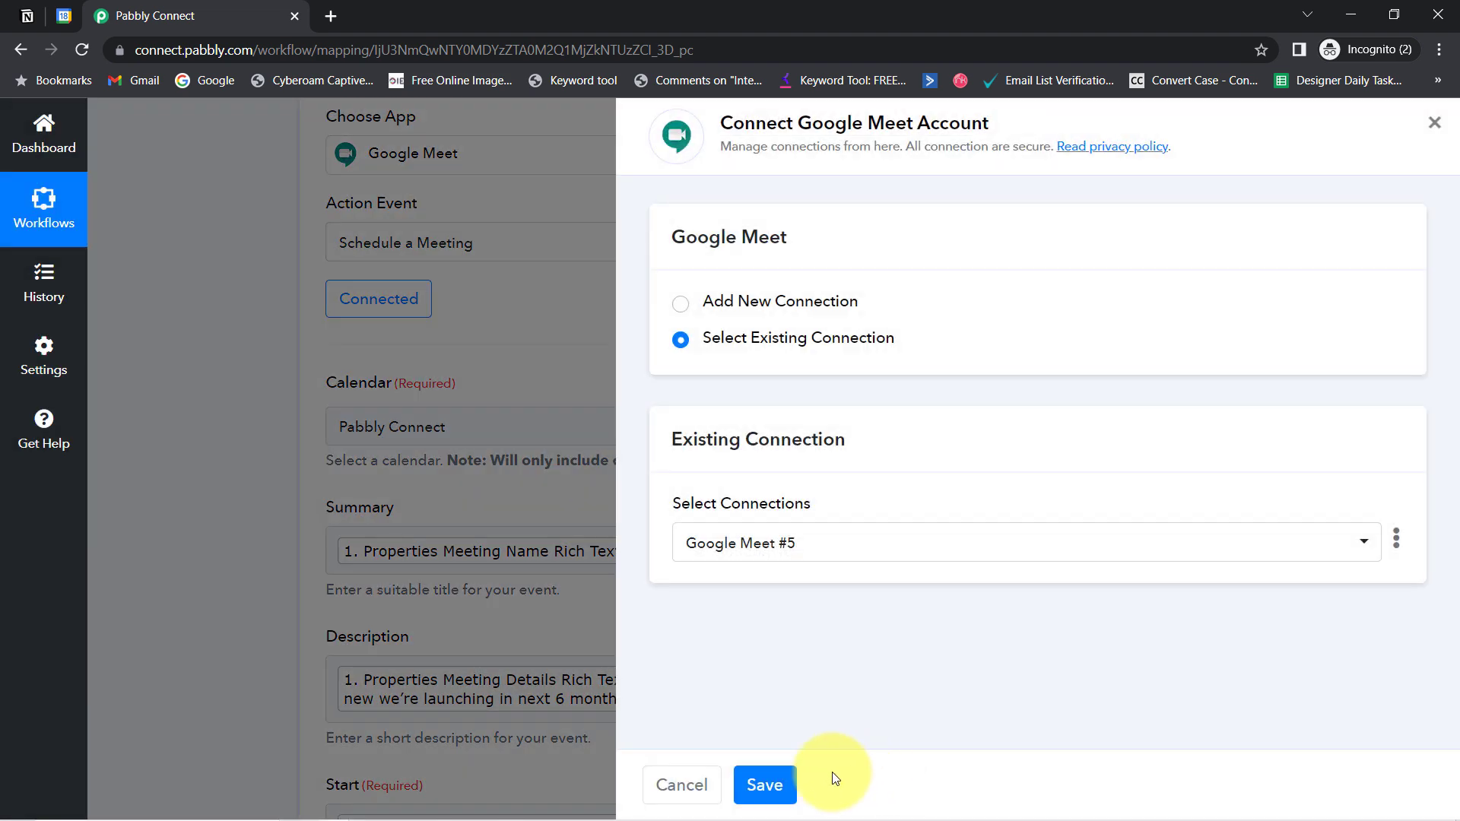
pyautogui.click(763, 788)
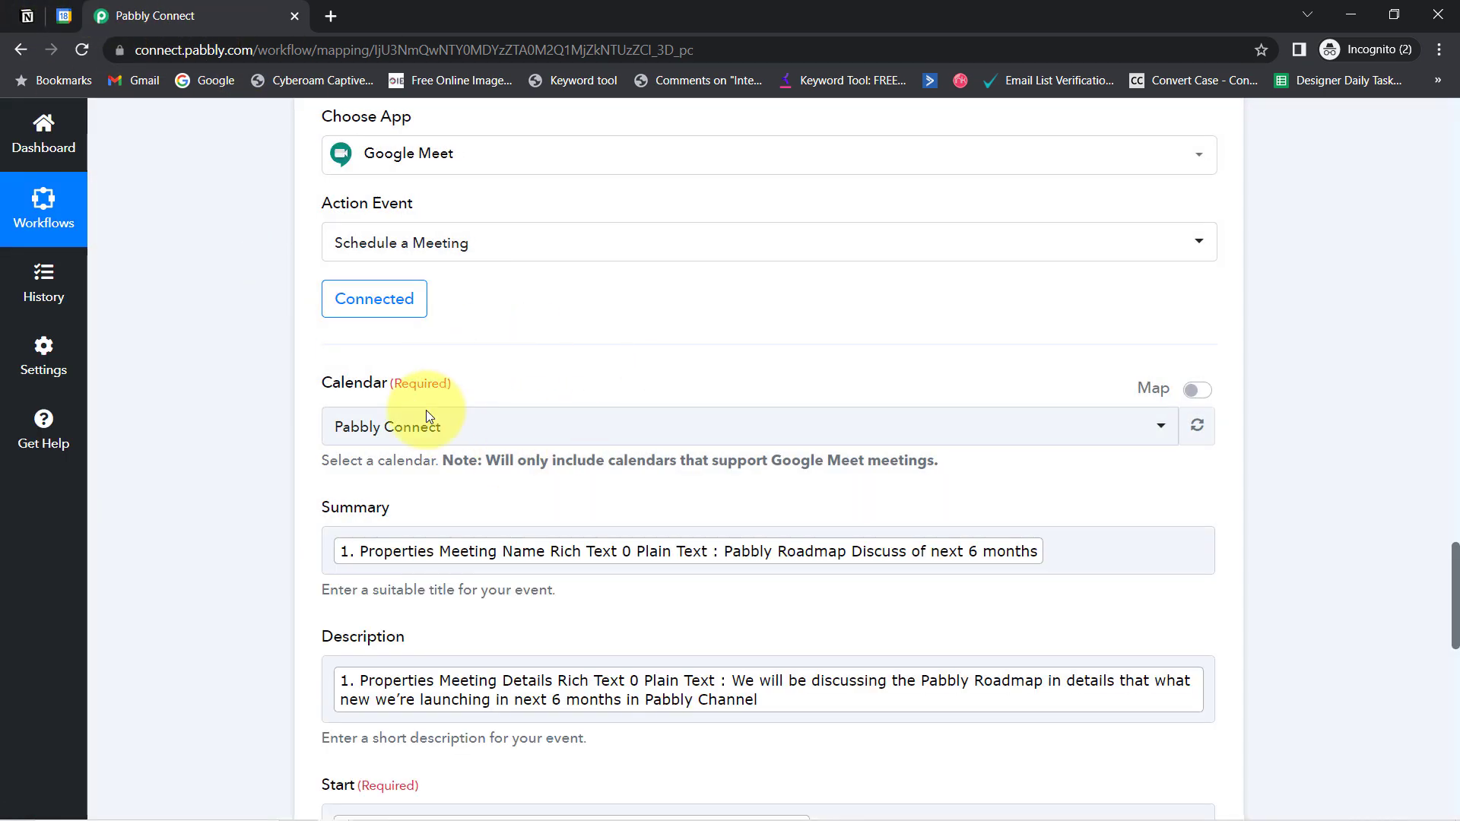
# Map the DateTime Formatter's Result value to the meeting's End
pyautogui.moveTo(1457, 582); pyautogui.dragTo(1447, 681)
pyautogui.click(393, 330)
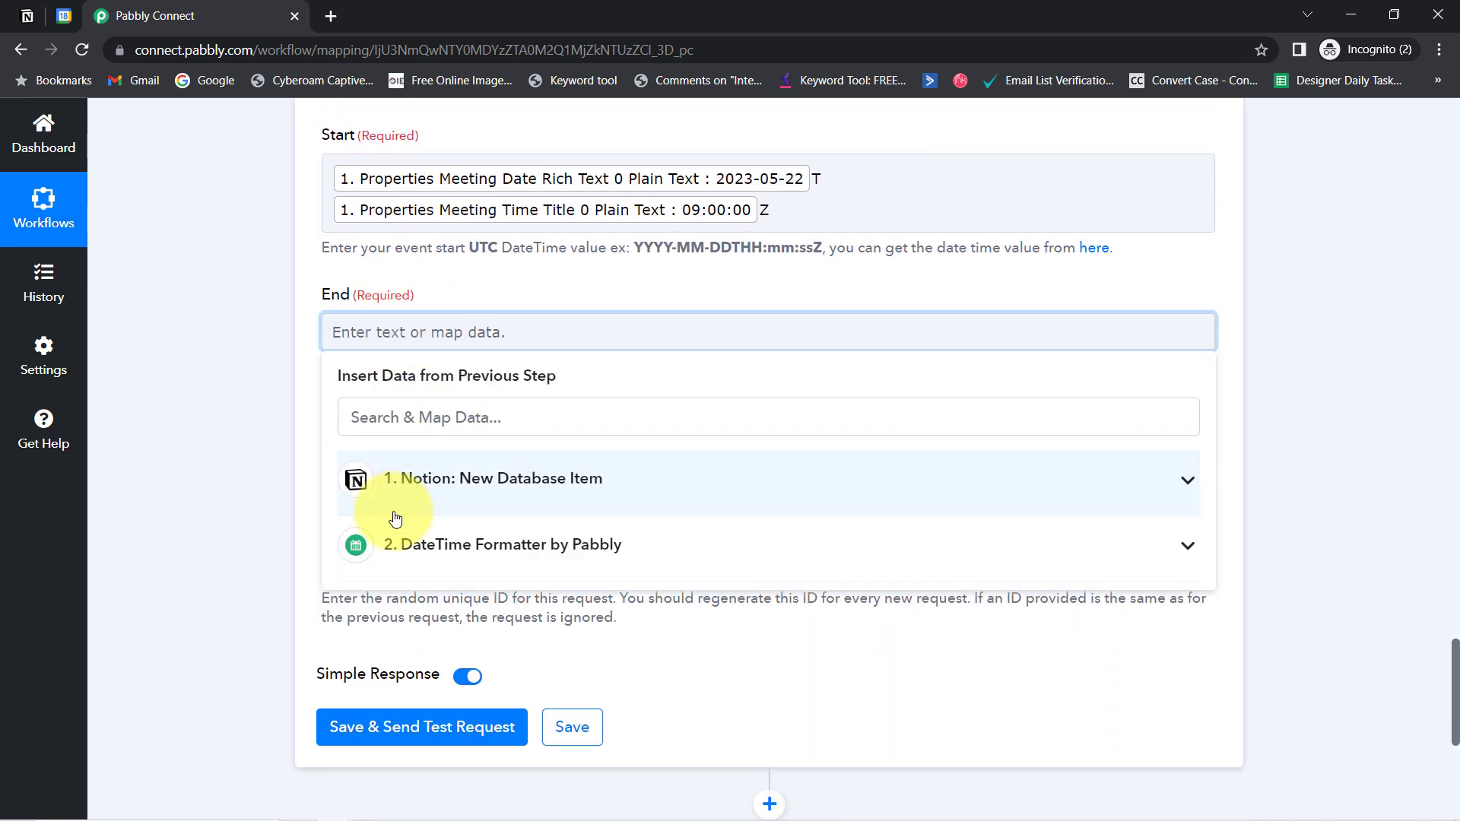
pyautogui.click(556, 556)
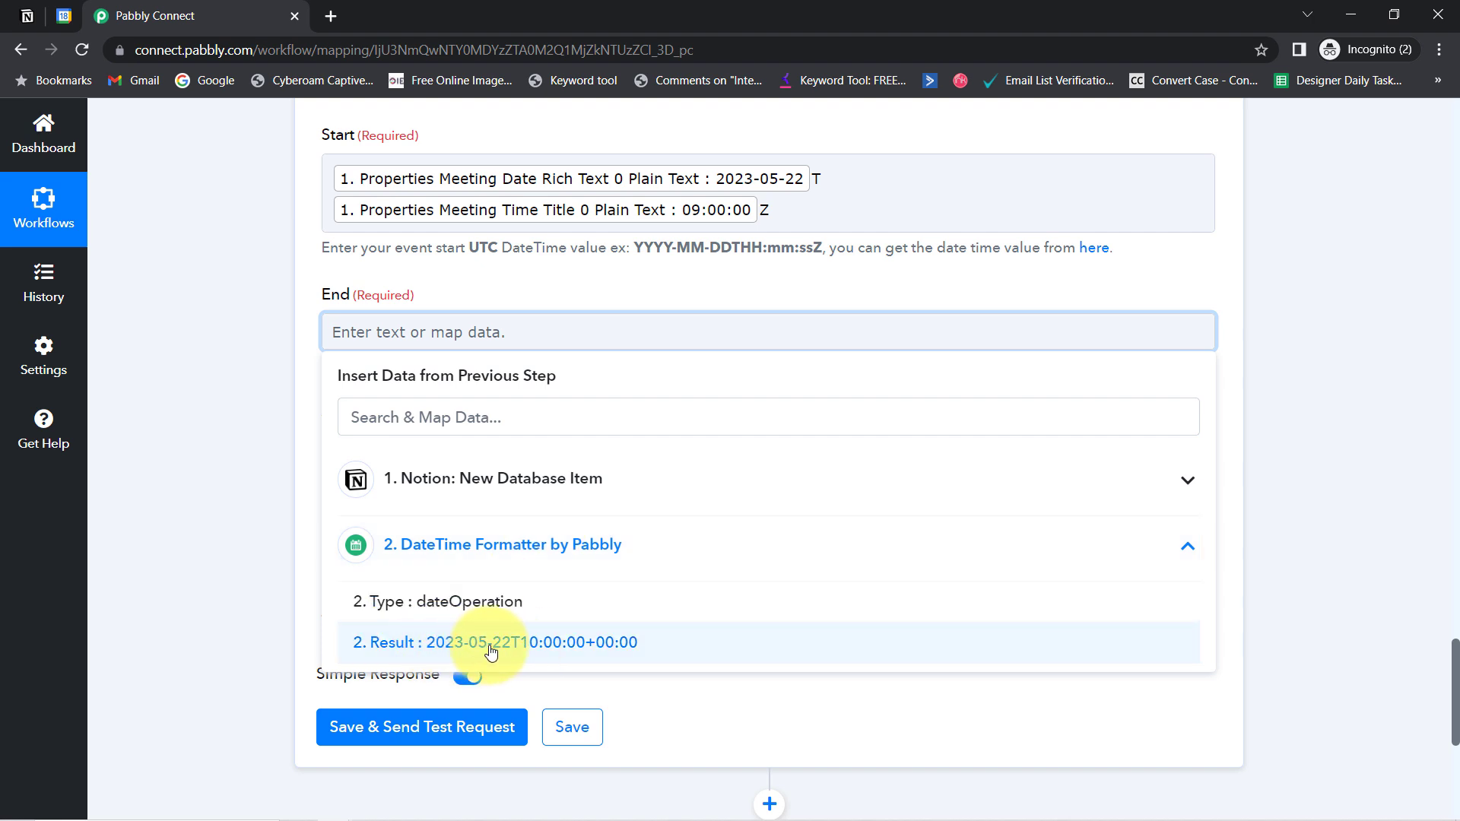
pyautogui.click(619, 647)
pyautogui.click(221, 364)
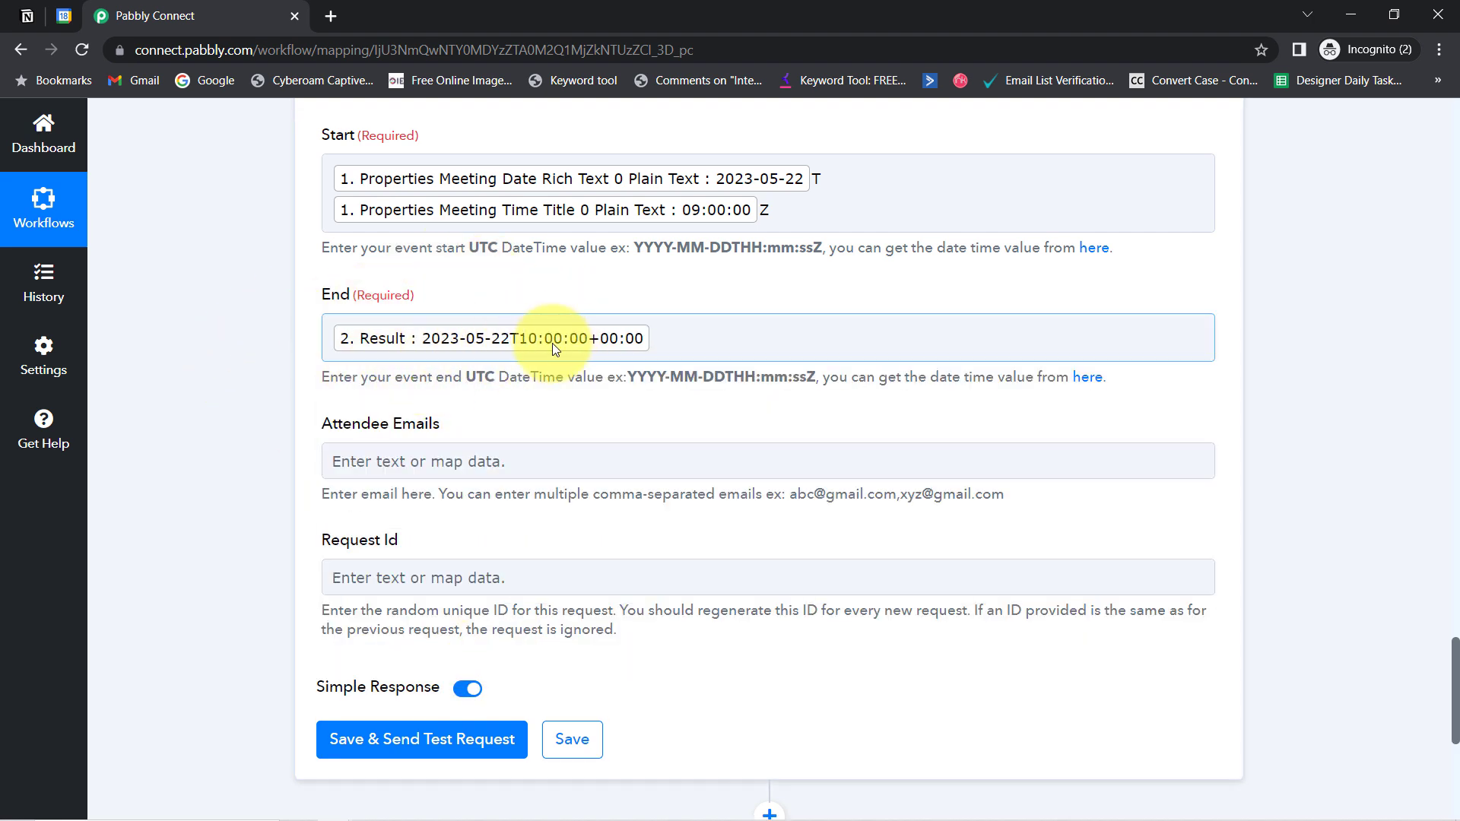
# Map the Notion Email ID Of Meeting Attendee Plain Text value to Attendee Emails
pyautogui.moveTo(332, 423); pyautogui.dragTo(449, 423)
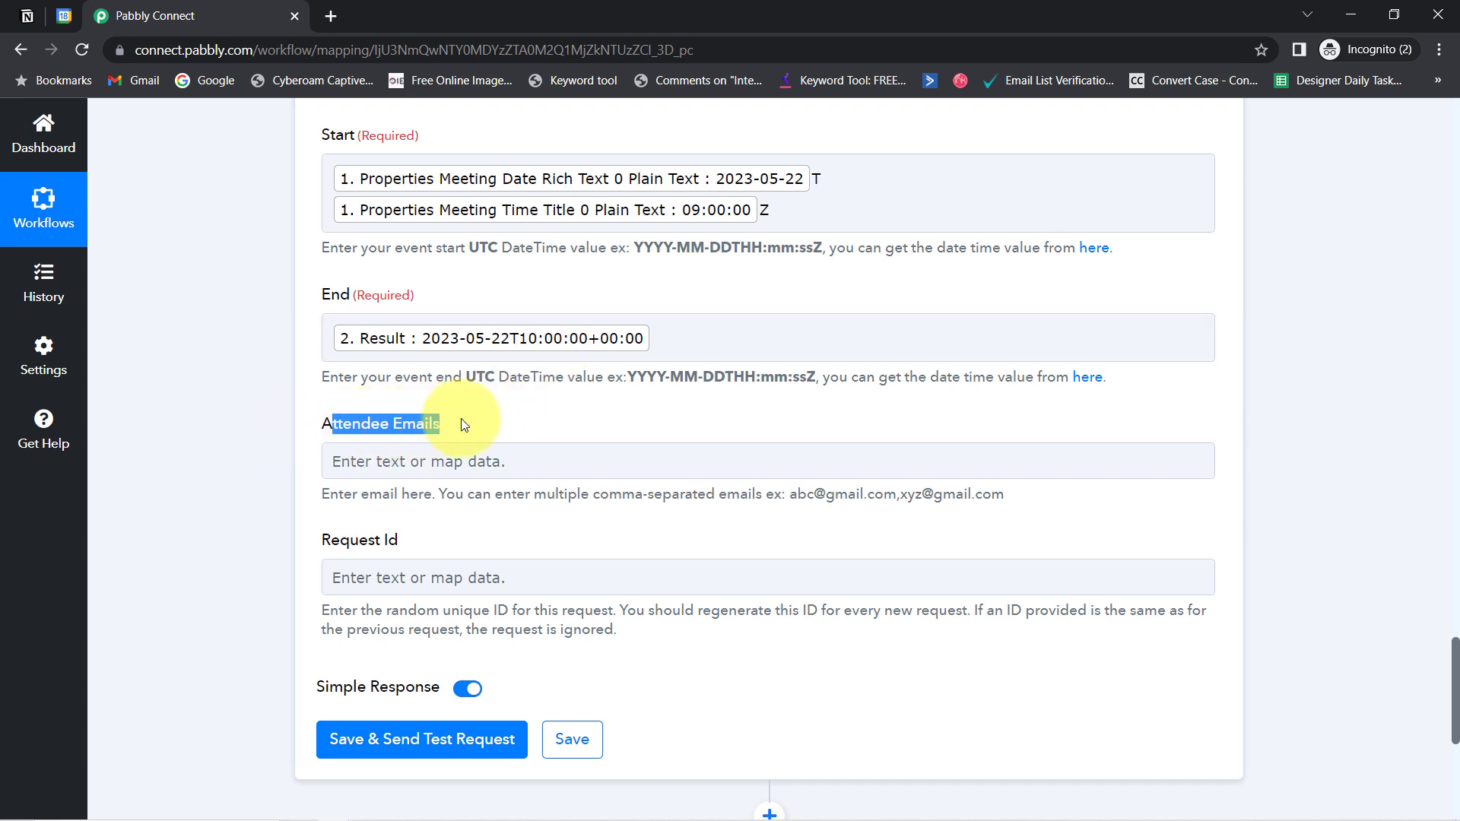
pyautogui.click(336, 460)
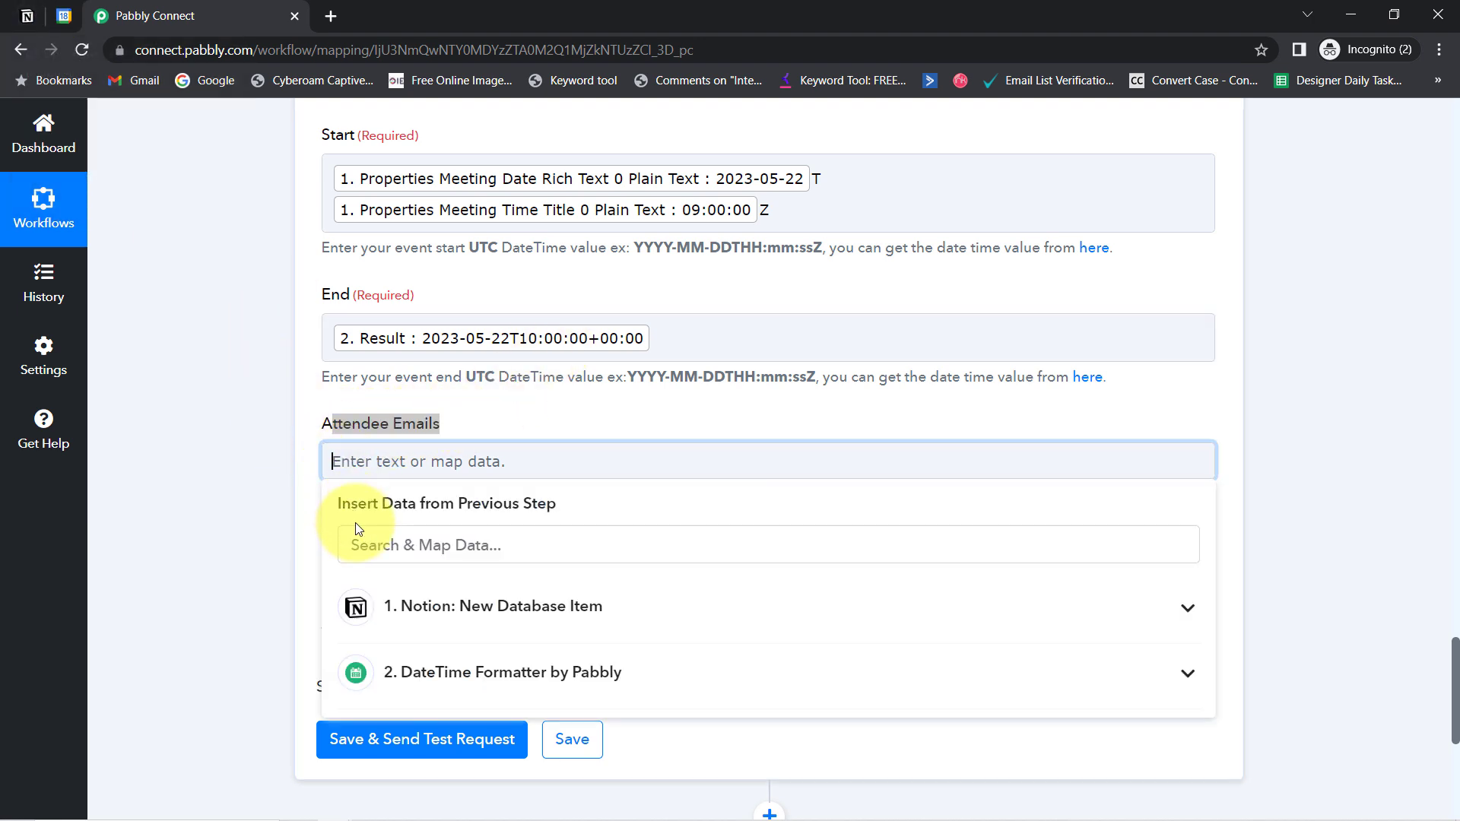
pyautogui.click(358, 544)
pyautogui.write('@')
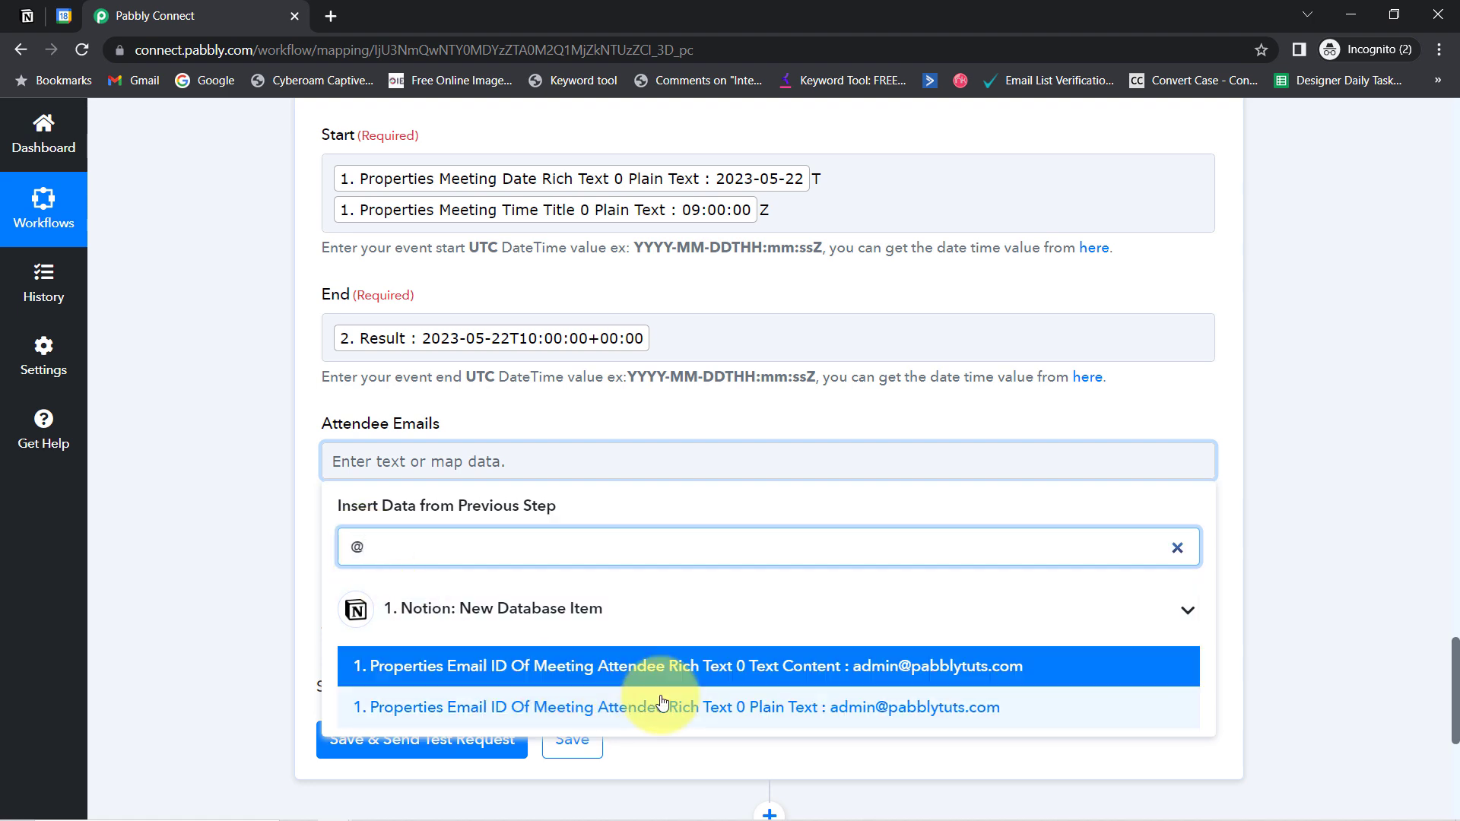
pyautogui.click(777, 714)
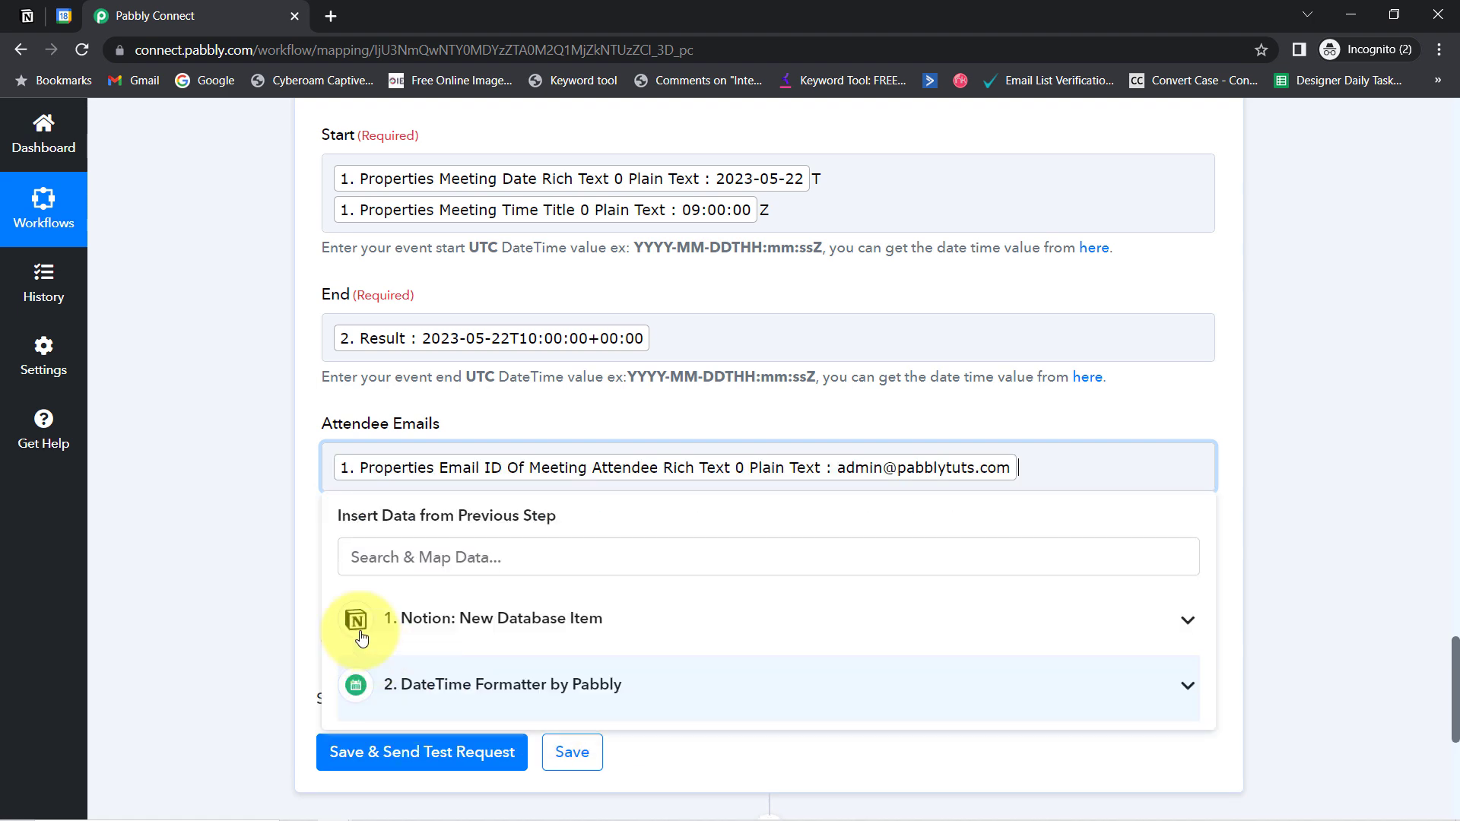
pyautogui.click(304, 613)
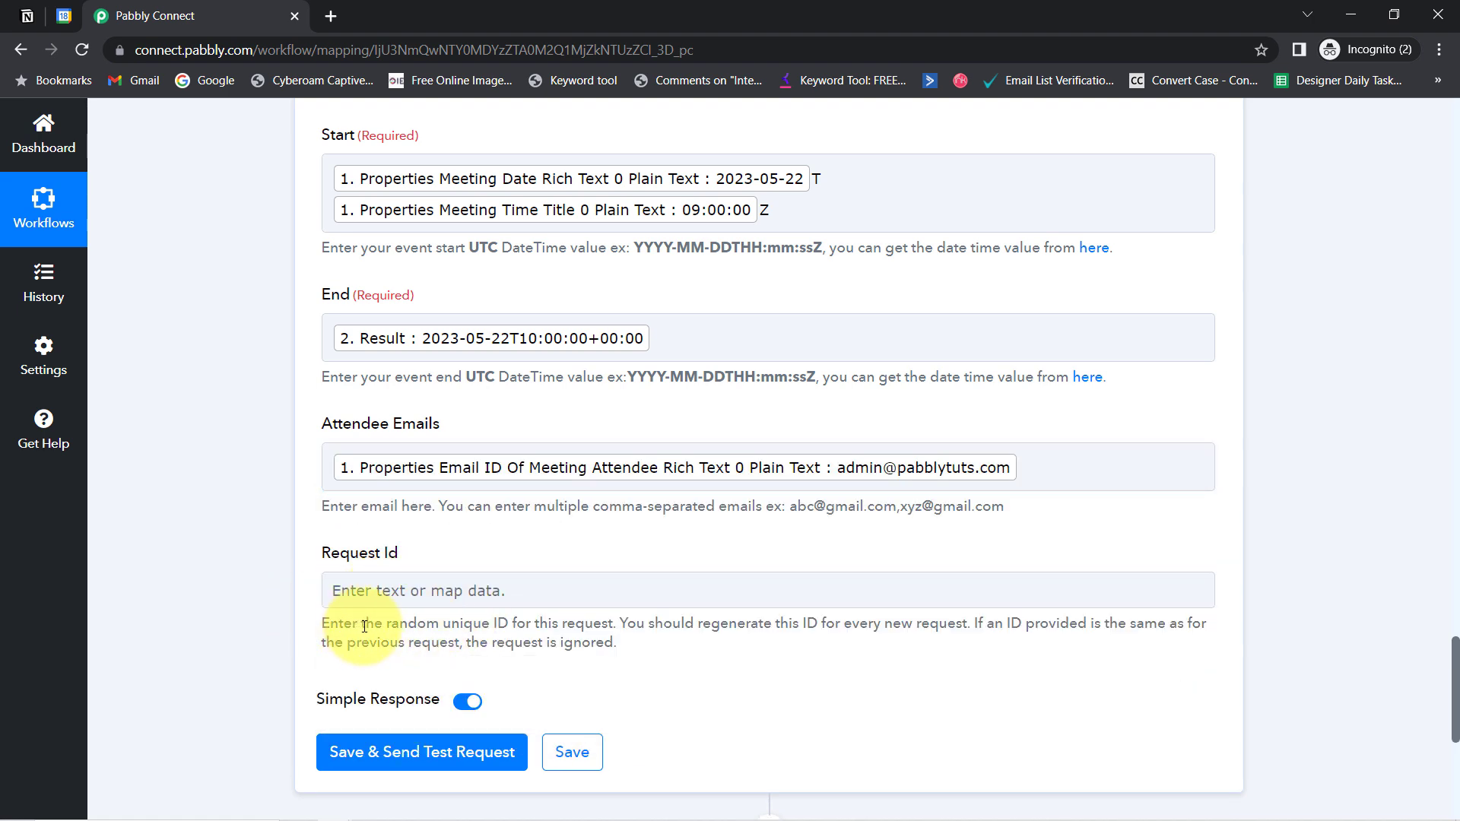
# Map the Notion Email ID Of Meeting Attendee Plain Text value to Request Id
pyautogui.moveTo(360, 625); pyautogui.dragTo(458, 627)
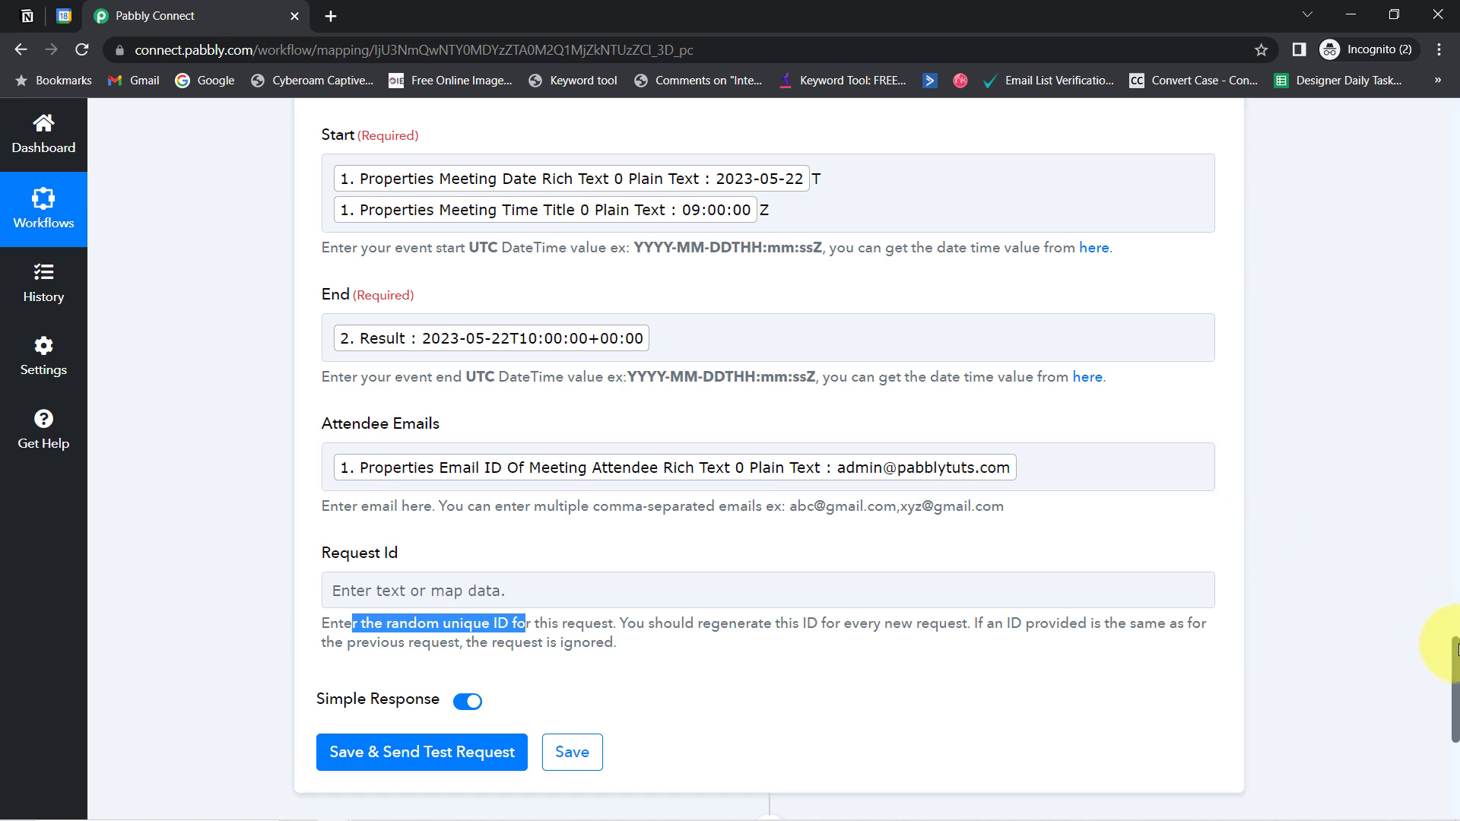
pyautogui.moveTo(1454, 654); pyautogui.dragTo(1456, 768)
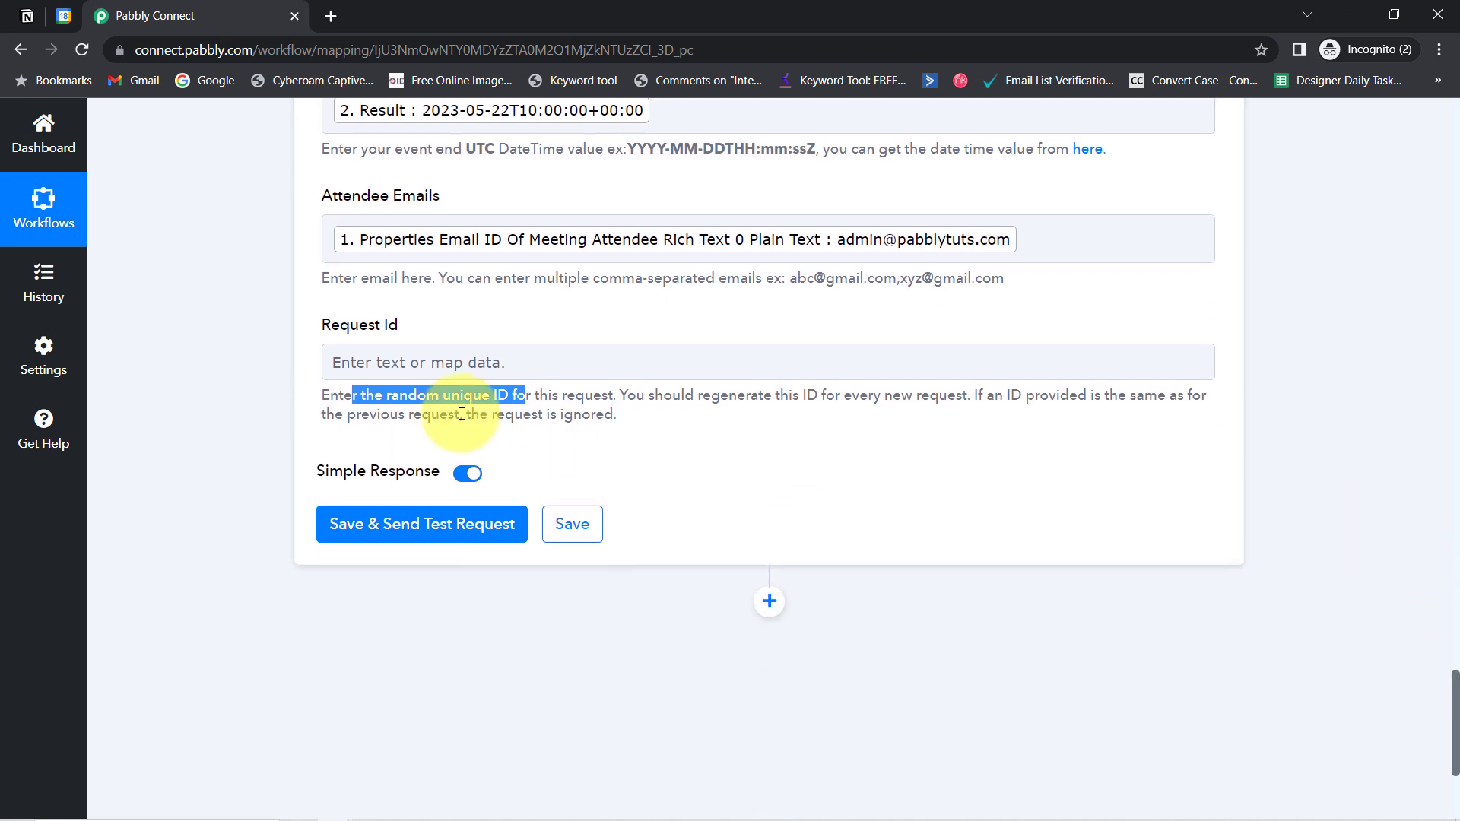
pyautogui.click(336, 359)
pyautogui.click(373, 441)
pyautogui.write('@')
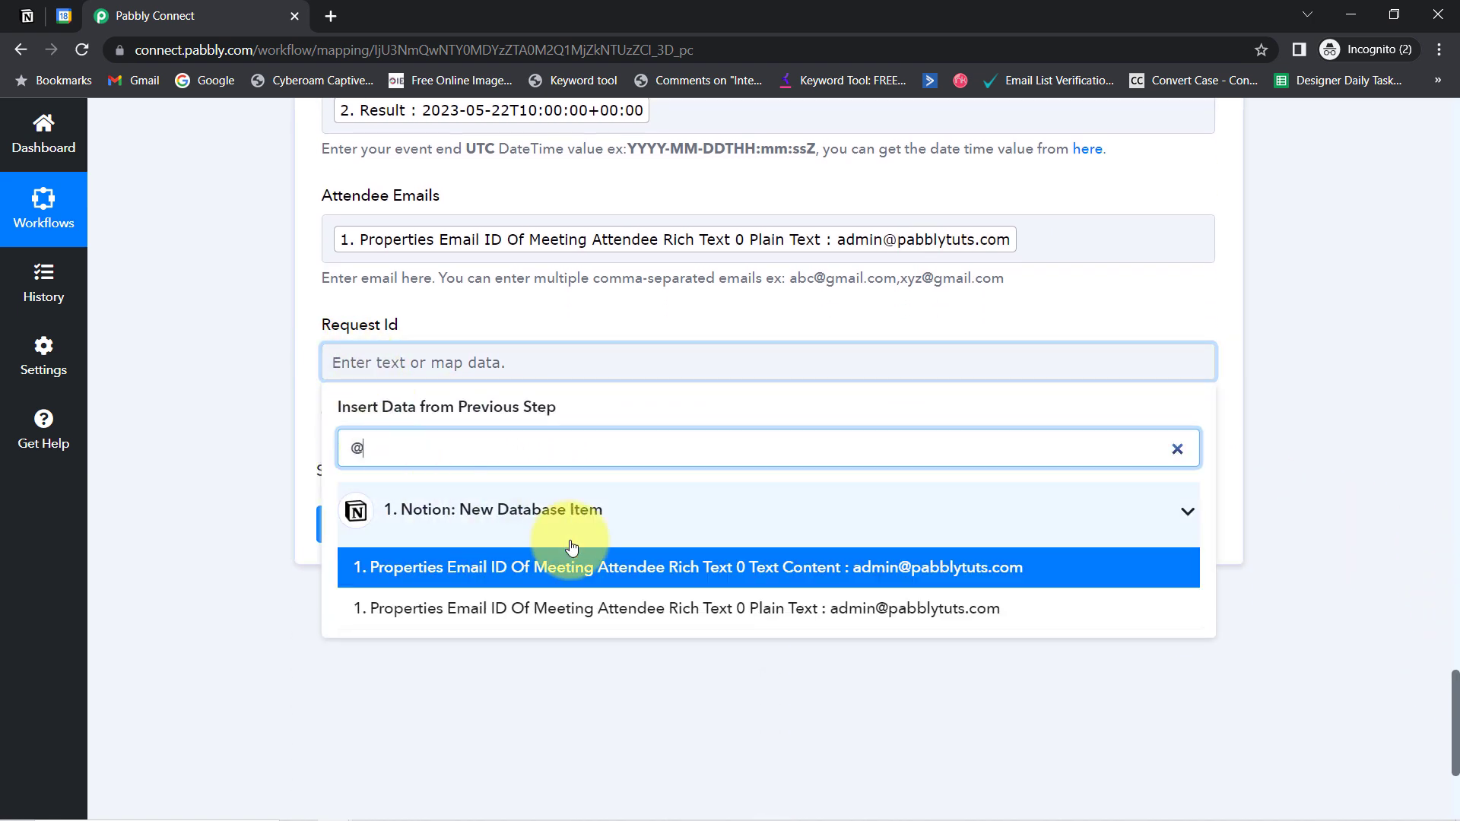
pyautogui.click(753, 613)
pyautogui.click(213, 440)
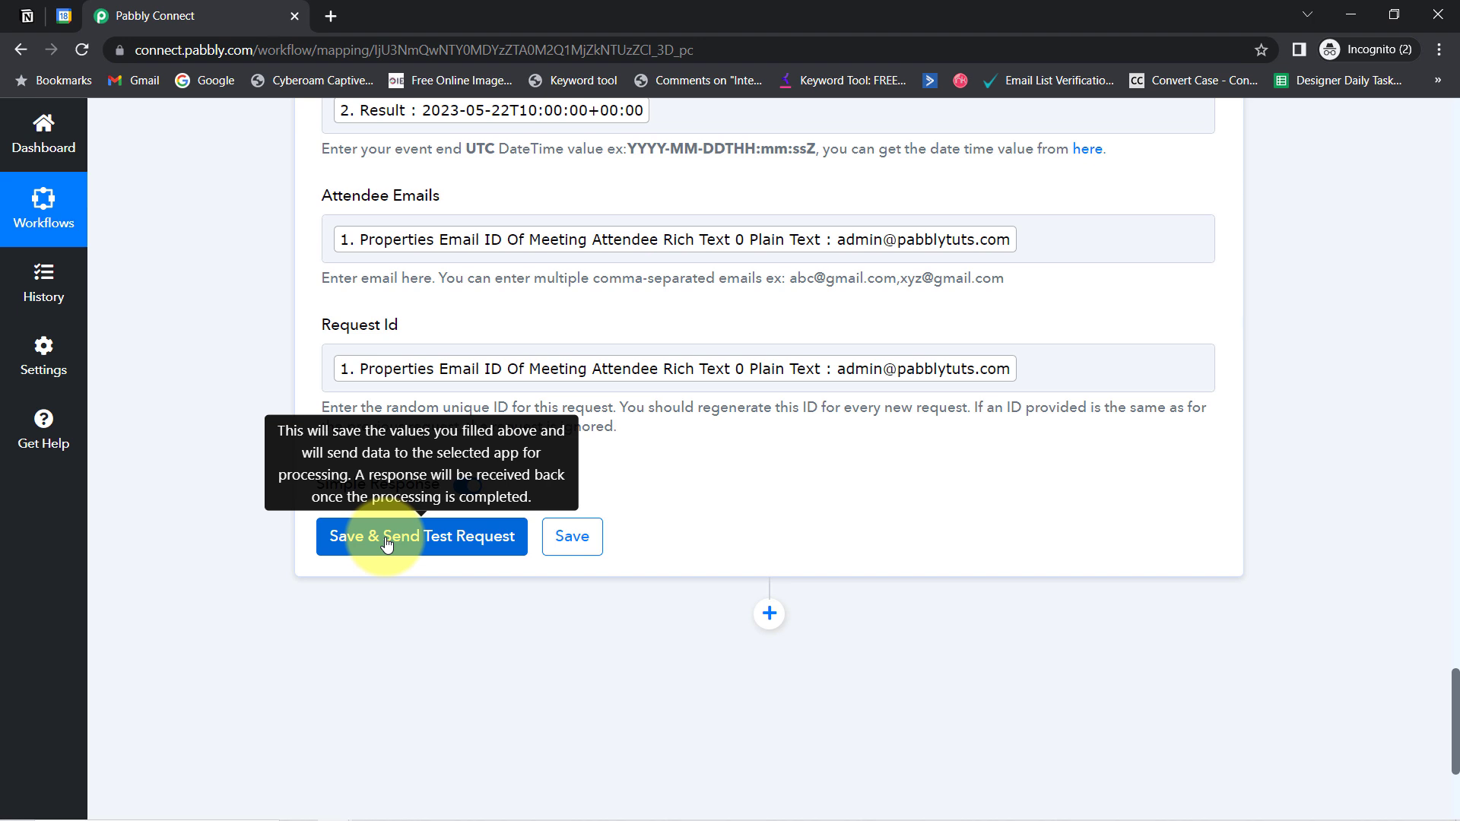
# Check 22 May 2023 in Google Calendar and save the Google Meet action in Pabbly Connect with a test request
pyautogui.click(63, 16)
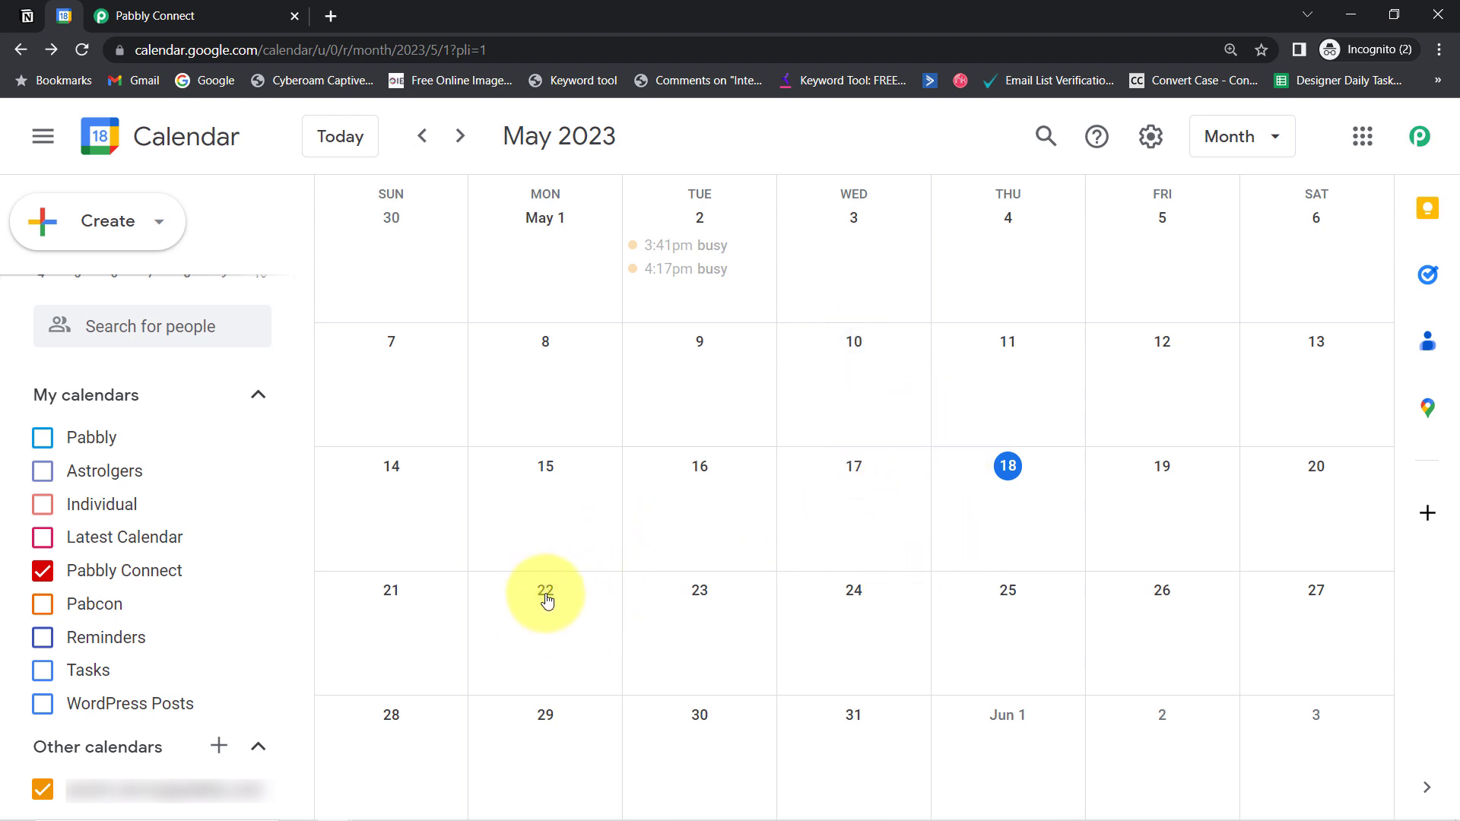
pyautogui.click(126, 9)
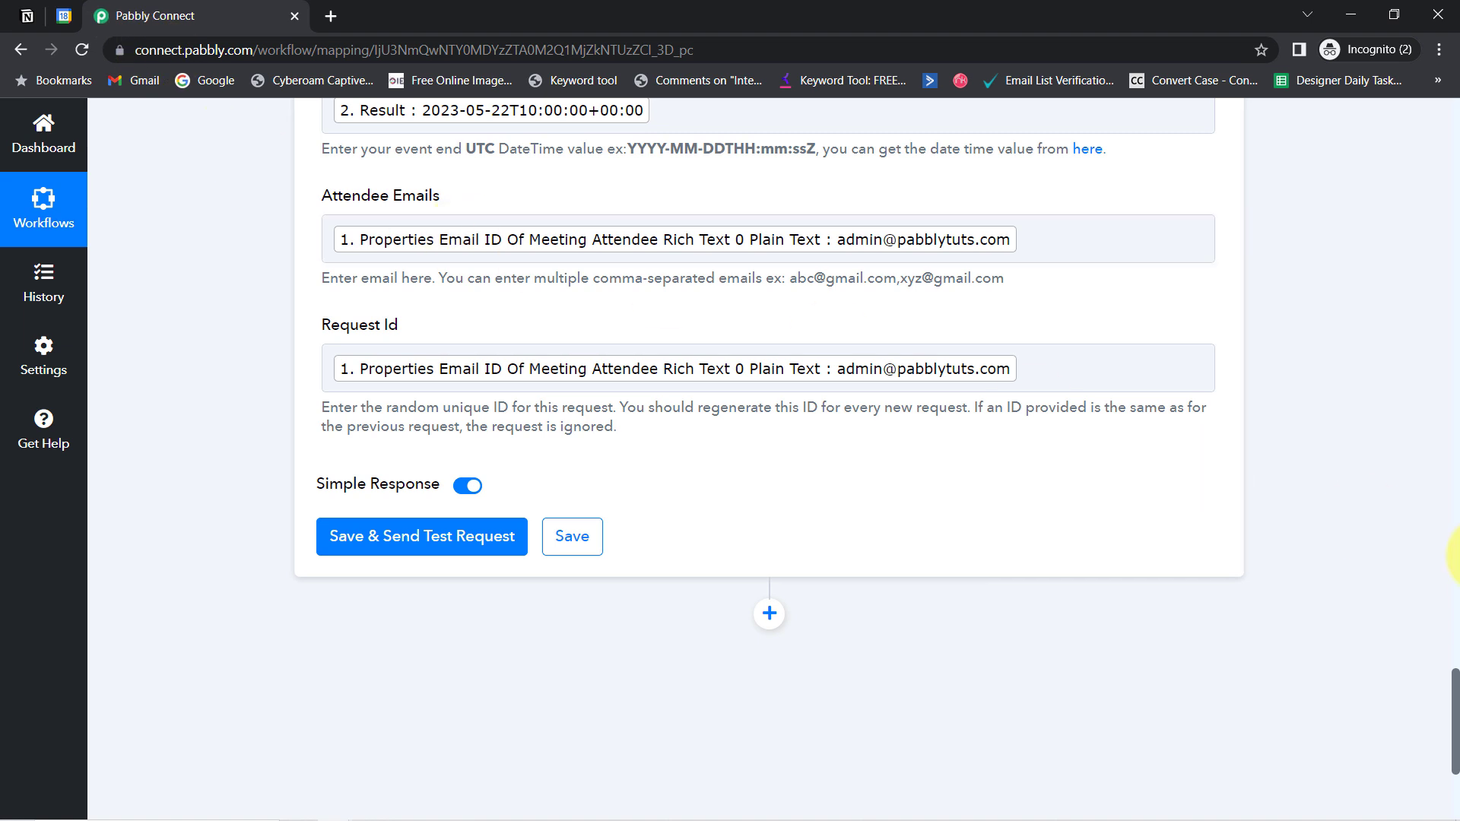
pyautogui.moveTo(1454, 685); pyautogui.dragTo(1455, 669)
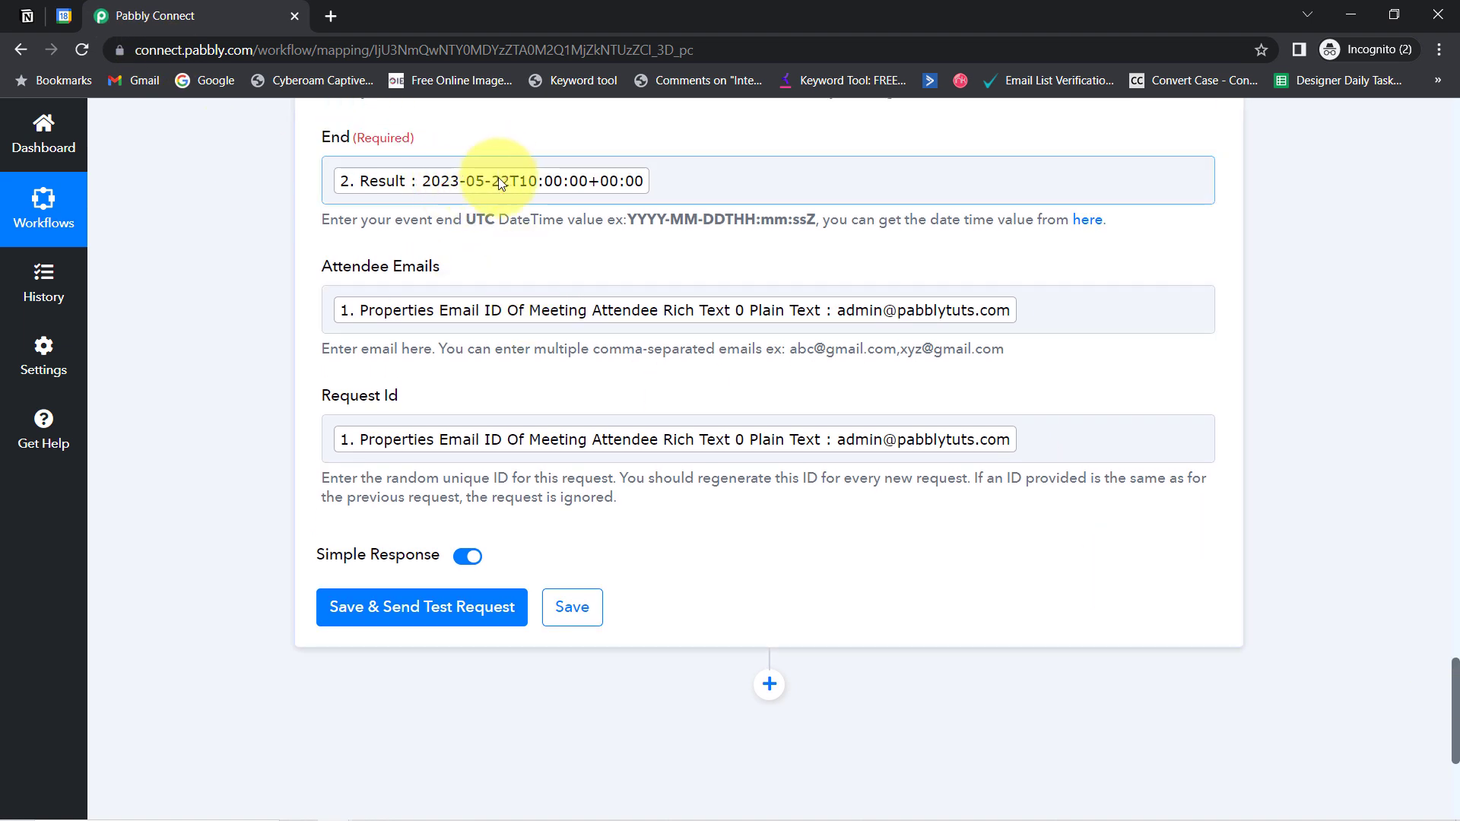
pyautogui.click(63, 15)
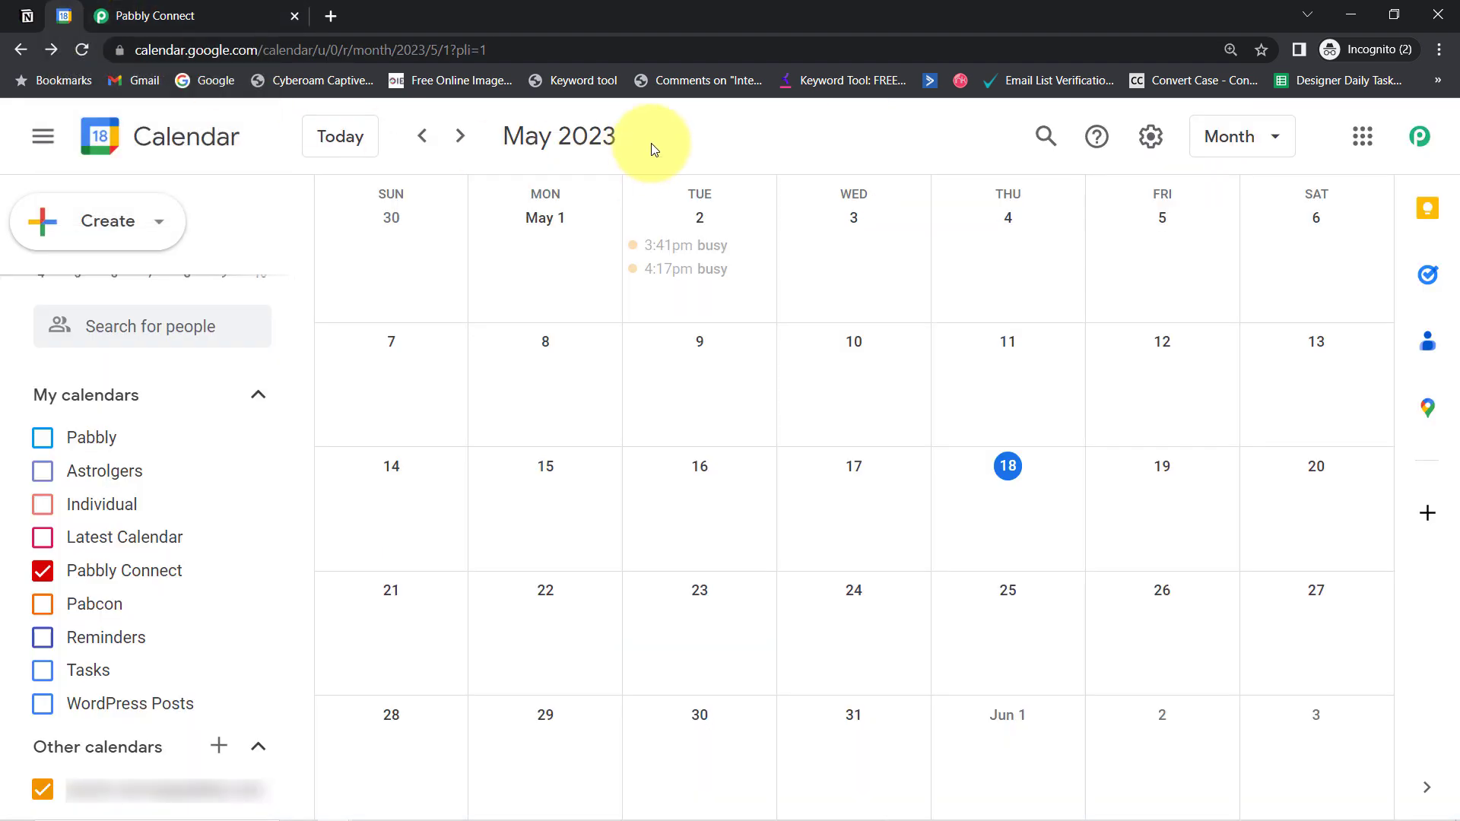
pyautogui.click(130, 15)
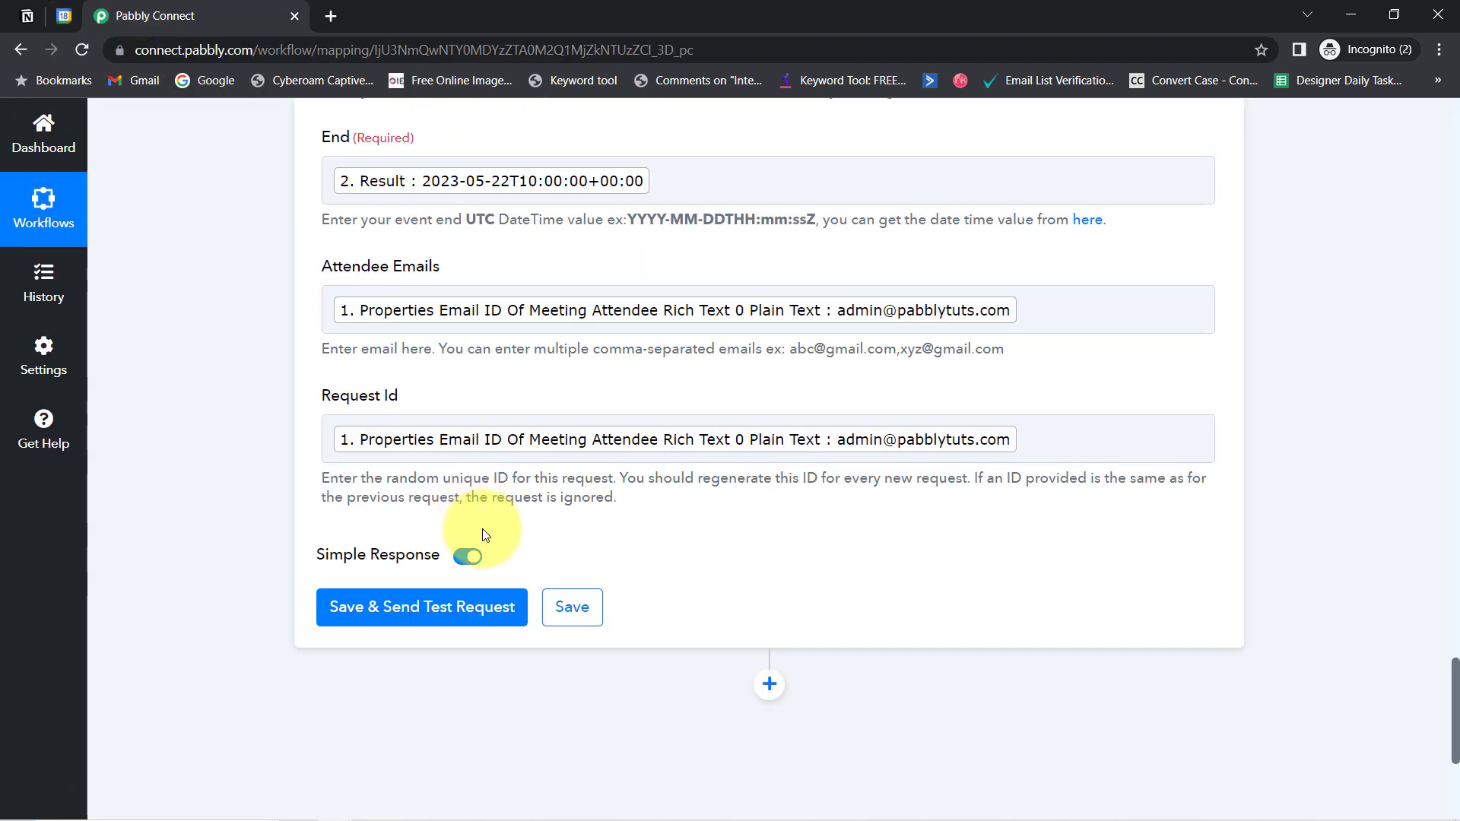
pyautogui.click(388, 612)
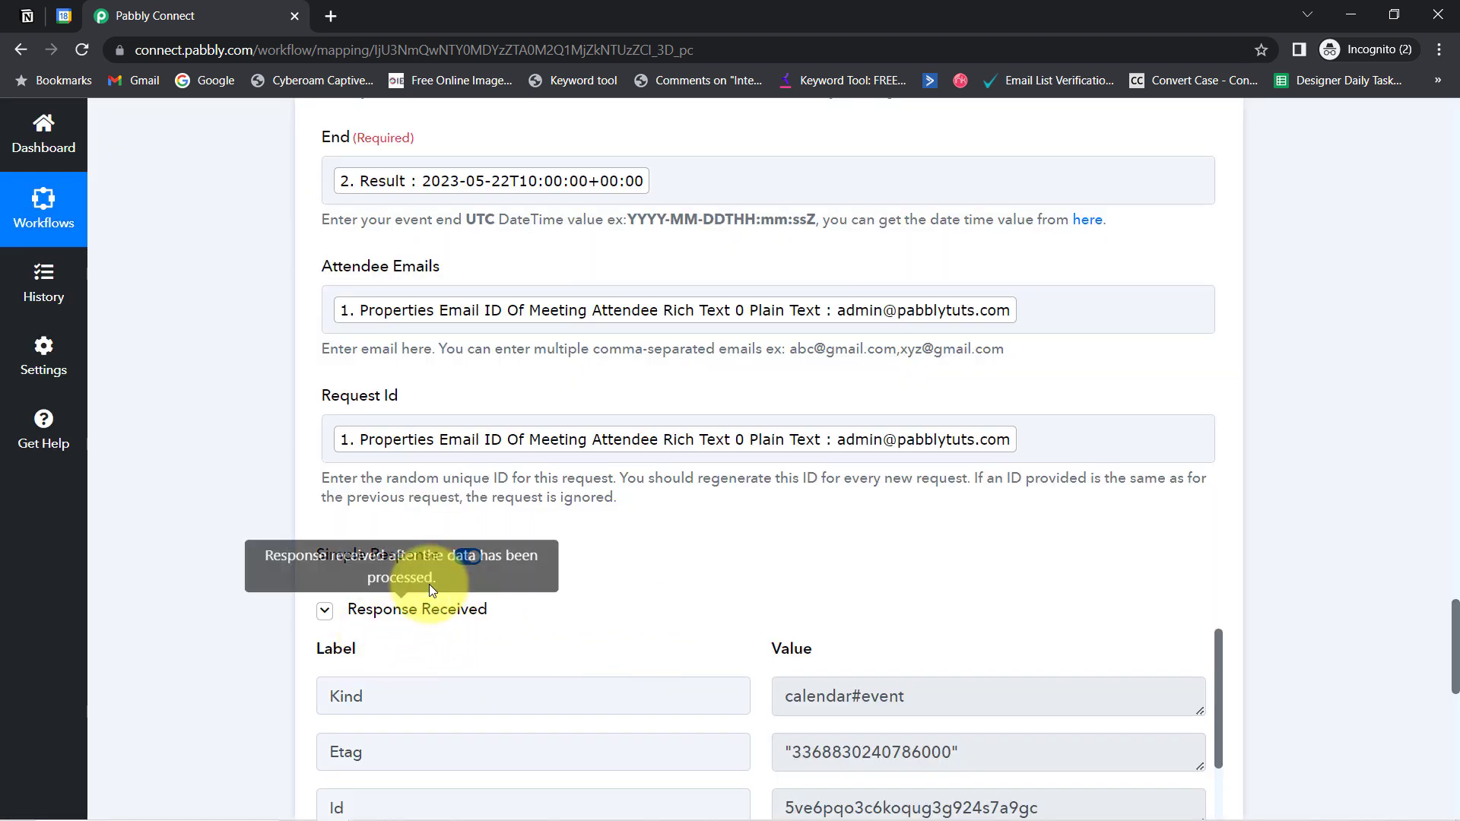
# Switch to Google Calendar, open the meeting on 22 May and examine its start and end times
pyautogui.click(64, 15)
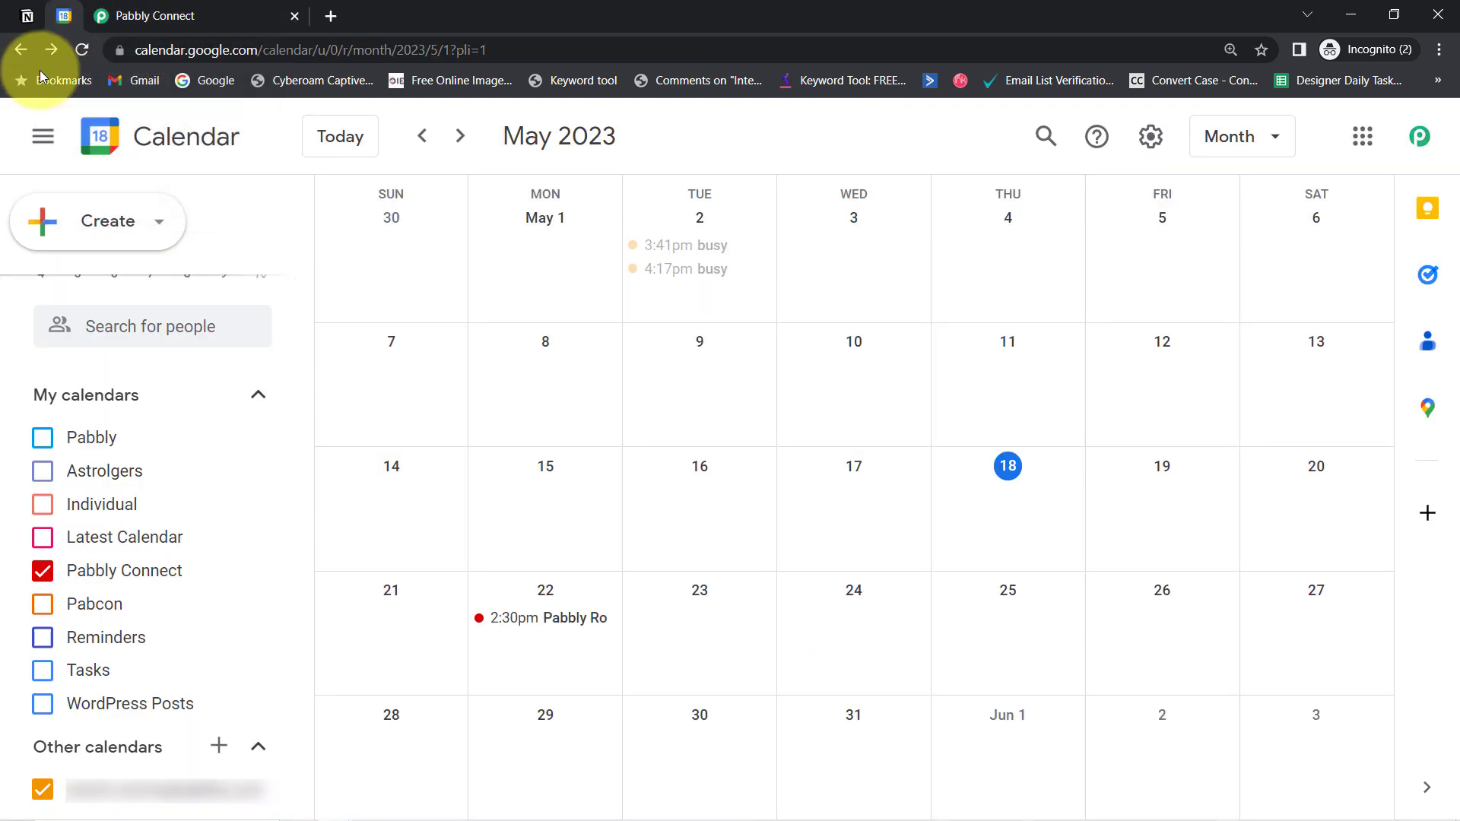
pyautogui.click(543, 626)
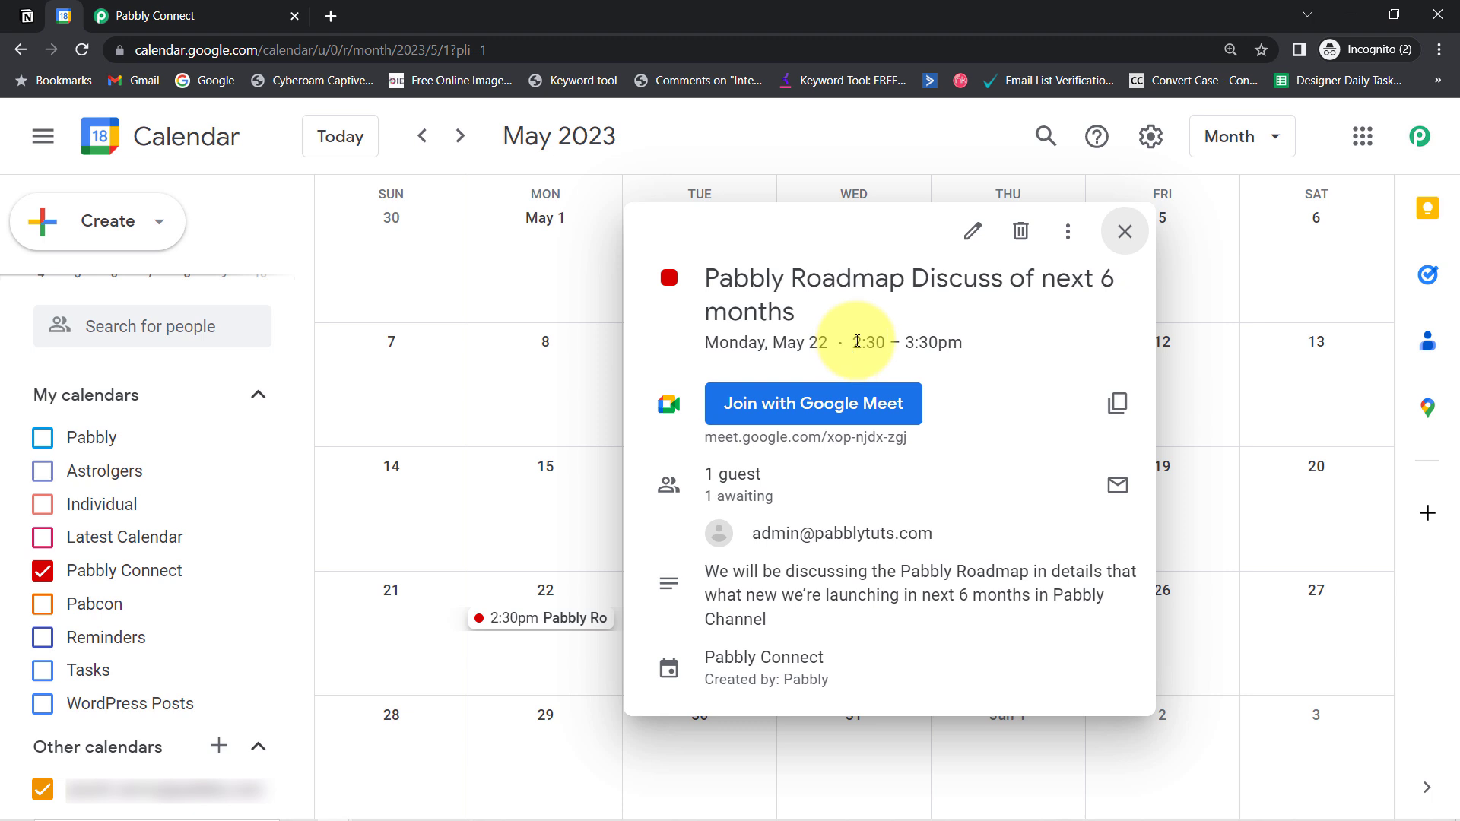
pyautogui.moveTo(857, 342); pyautogui.dragTo(921, 342)
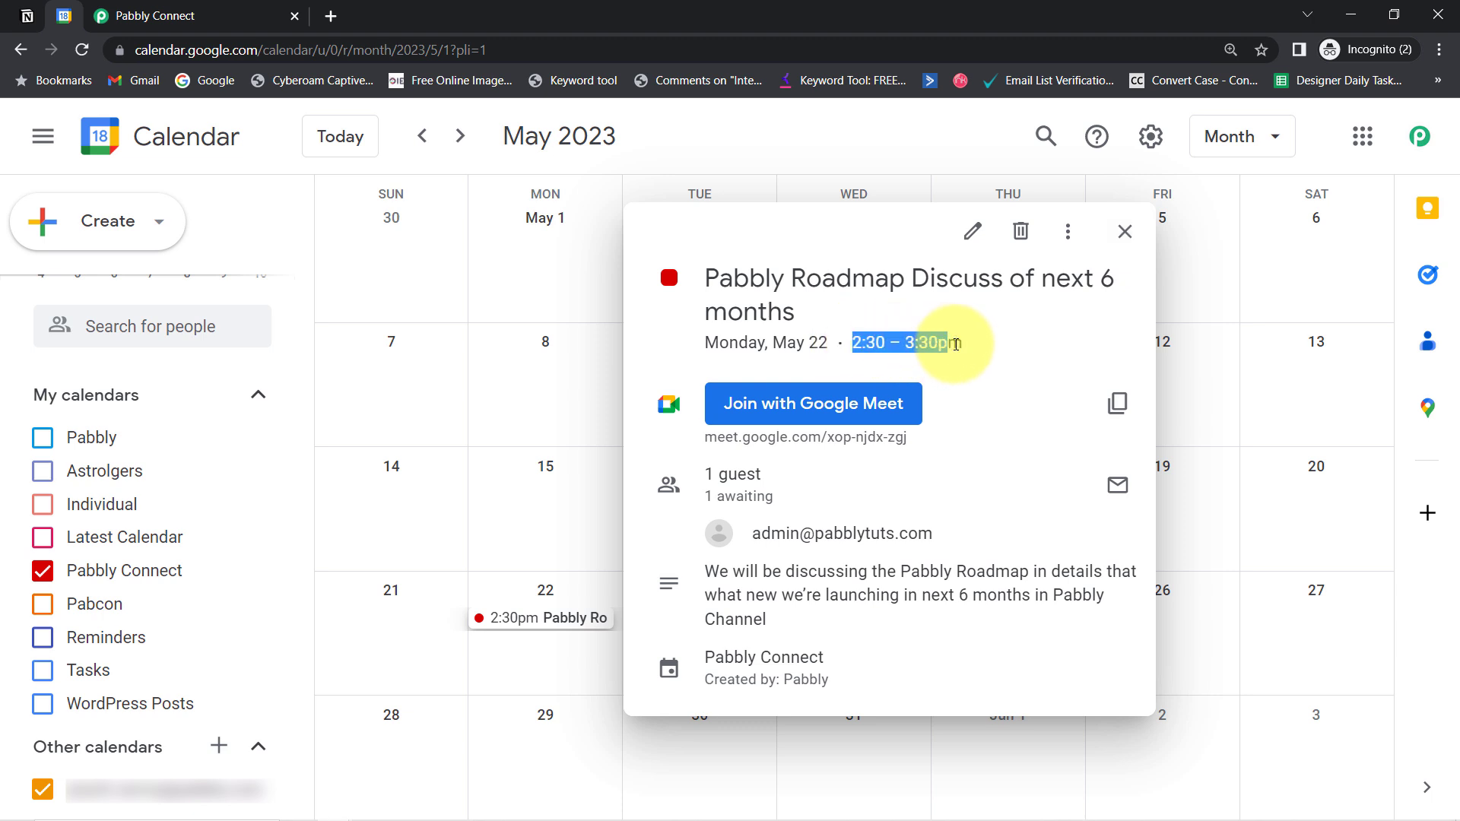
pyautogui.click(955, 345)
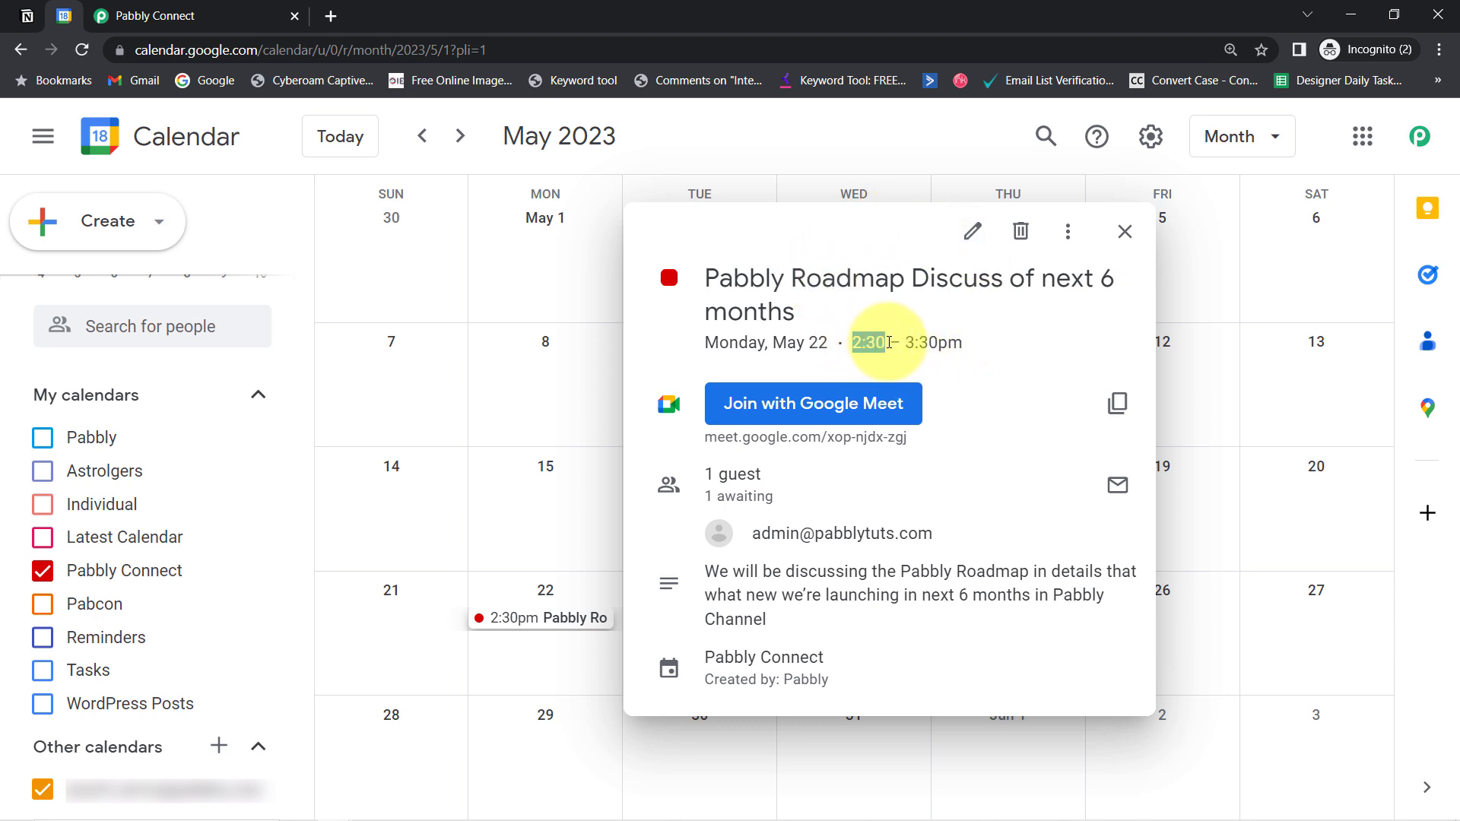
pyautogui.moveTo(904, 344); pyautogui.dragTo(964, 348)
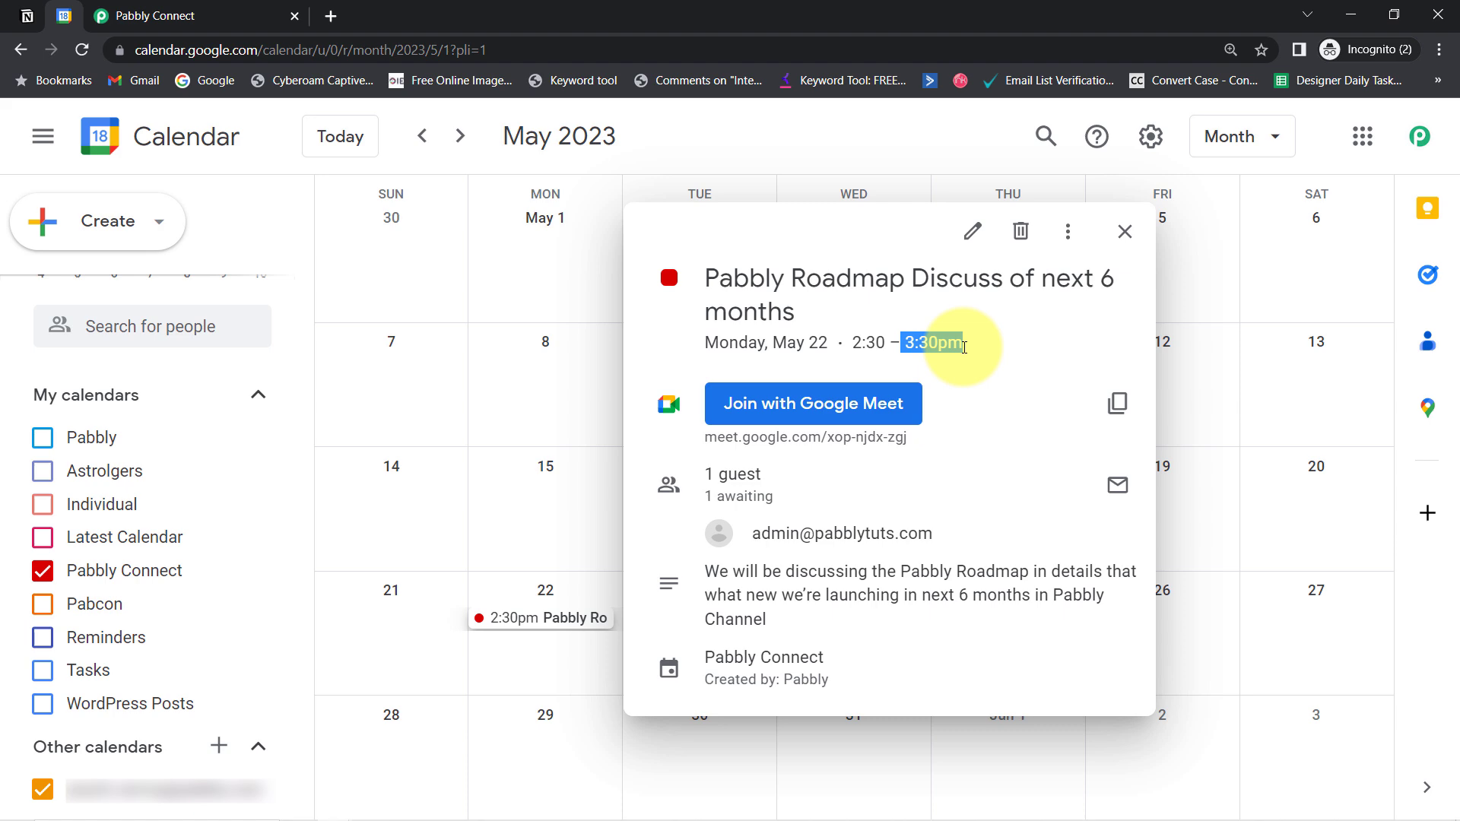
# Compare the UTC Start and End values mapped in Pabbly Connect with the time and title of the Google Calendar event
pyautogui.click(171, 7)
pyautogui.scroll(2, 1456, 612)
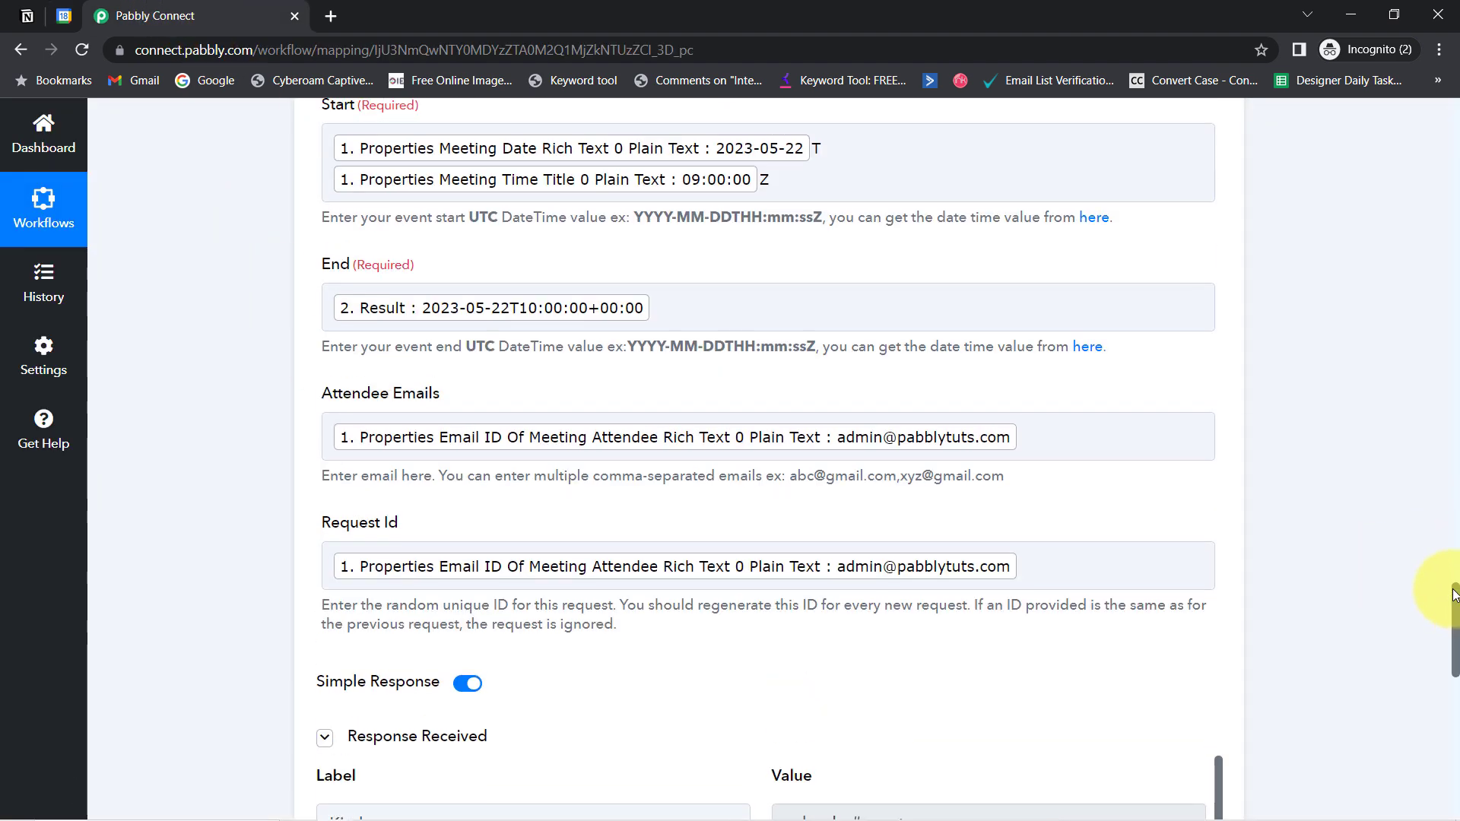
pyautogui.moveTo(397, 374); pyautogui.dragTo(551, 363)
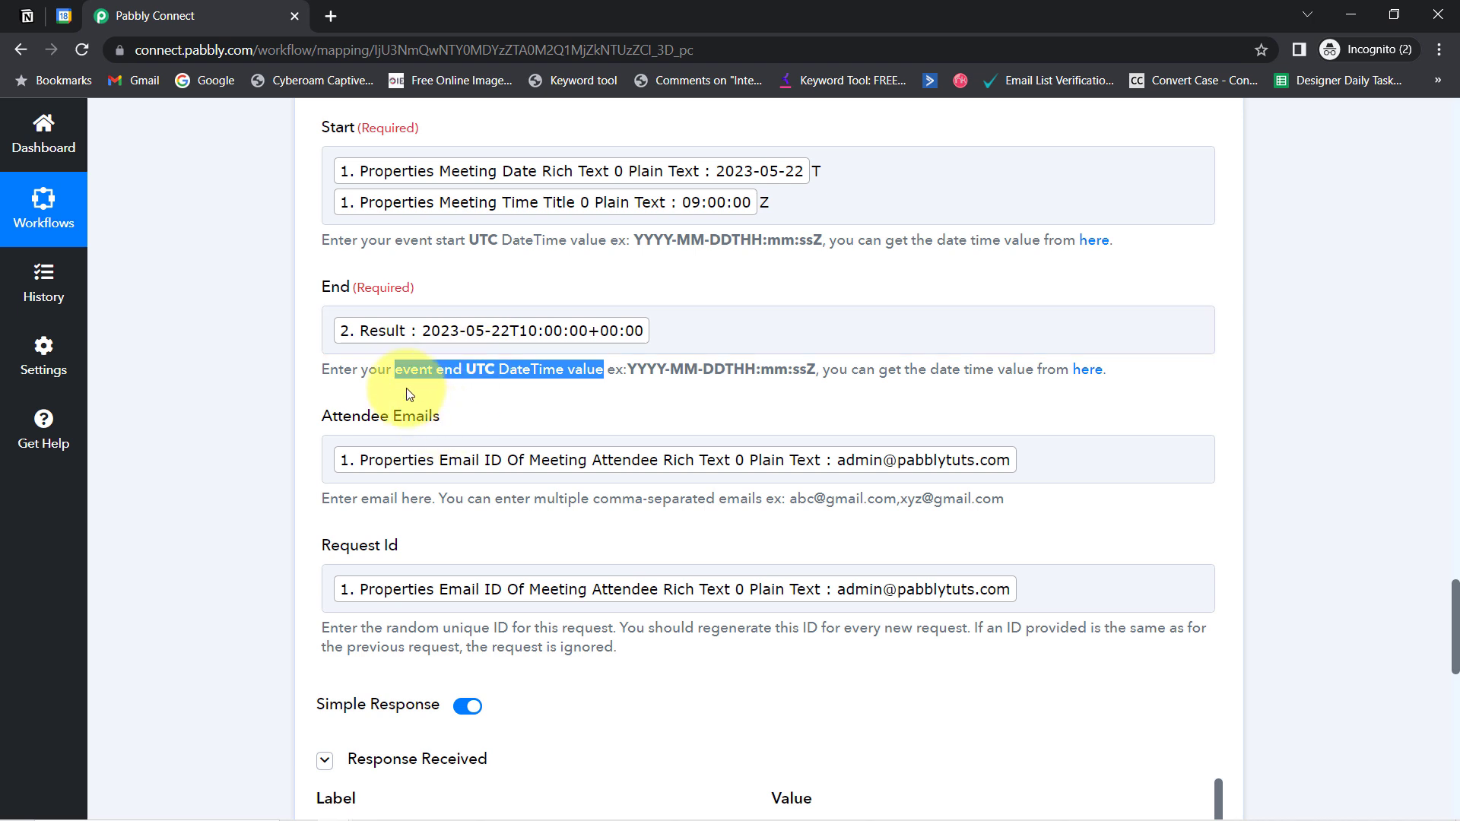
pyautogui.click(367, 373)
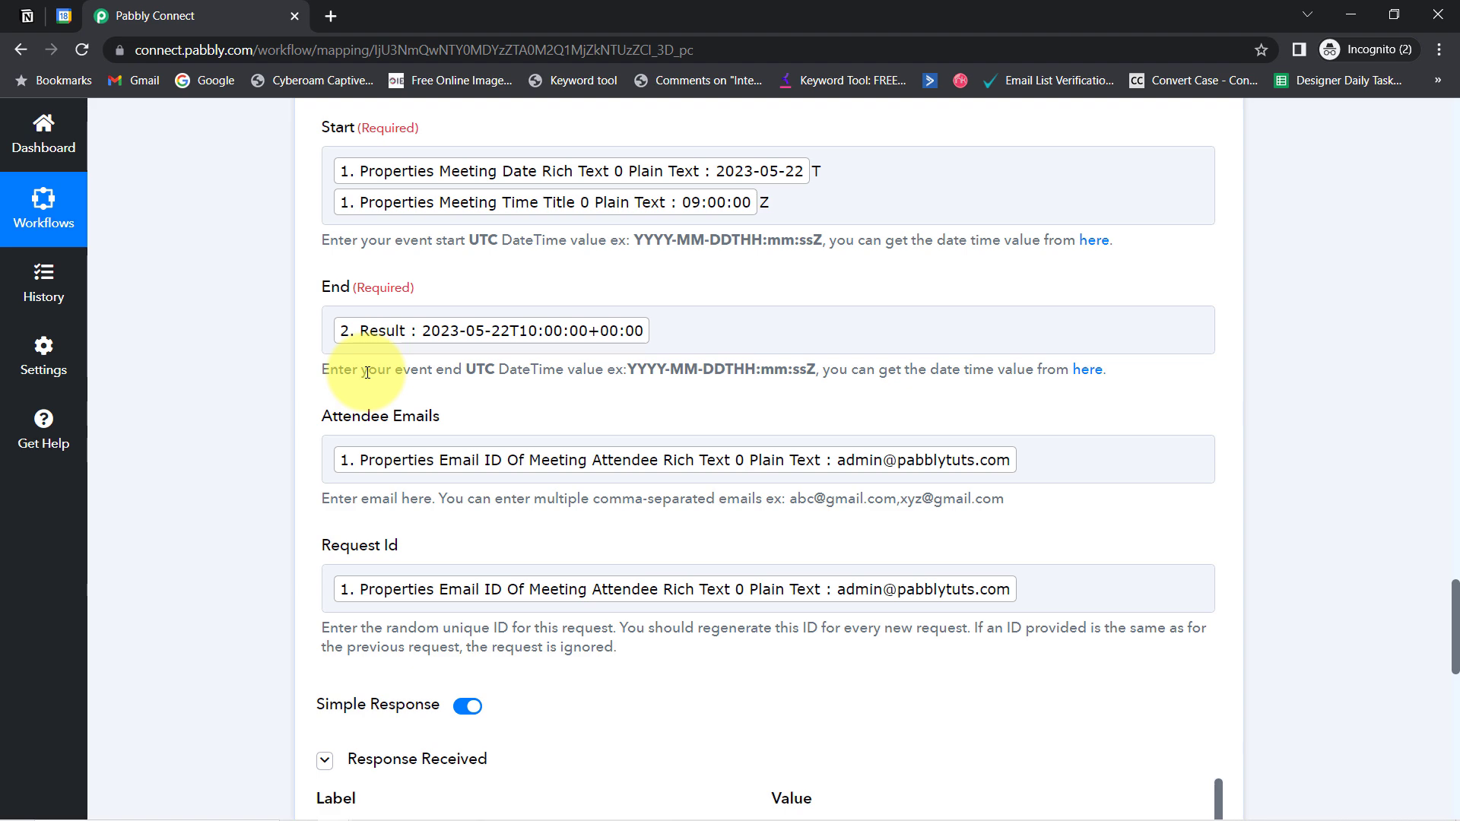
pyautogui.click(67, 15)
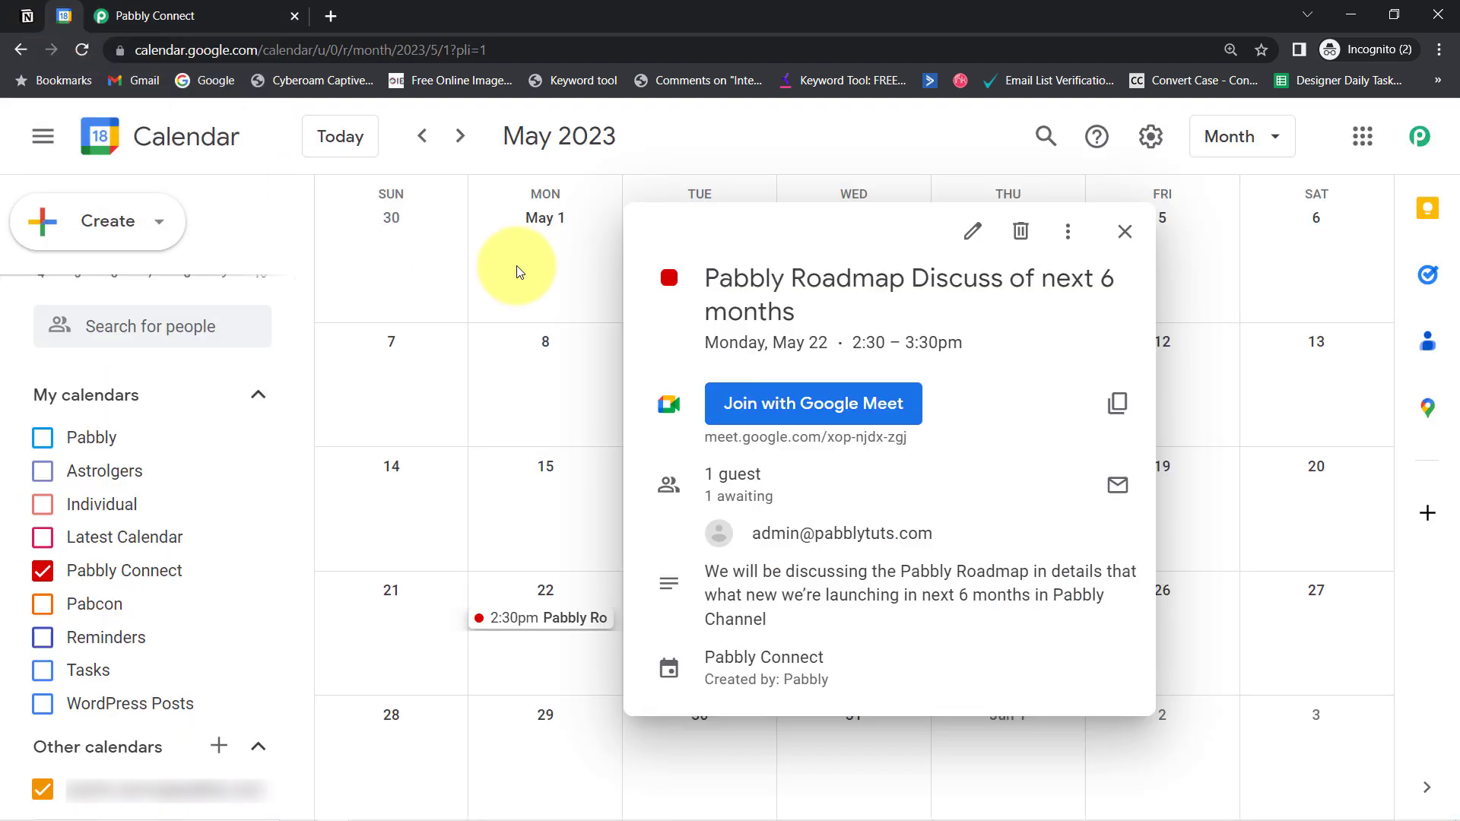
pyautogui.moveTo(819, 340); pyautogui.dragTo(974, 343)
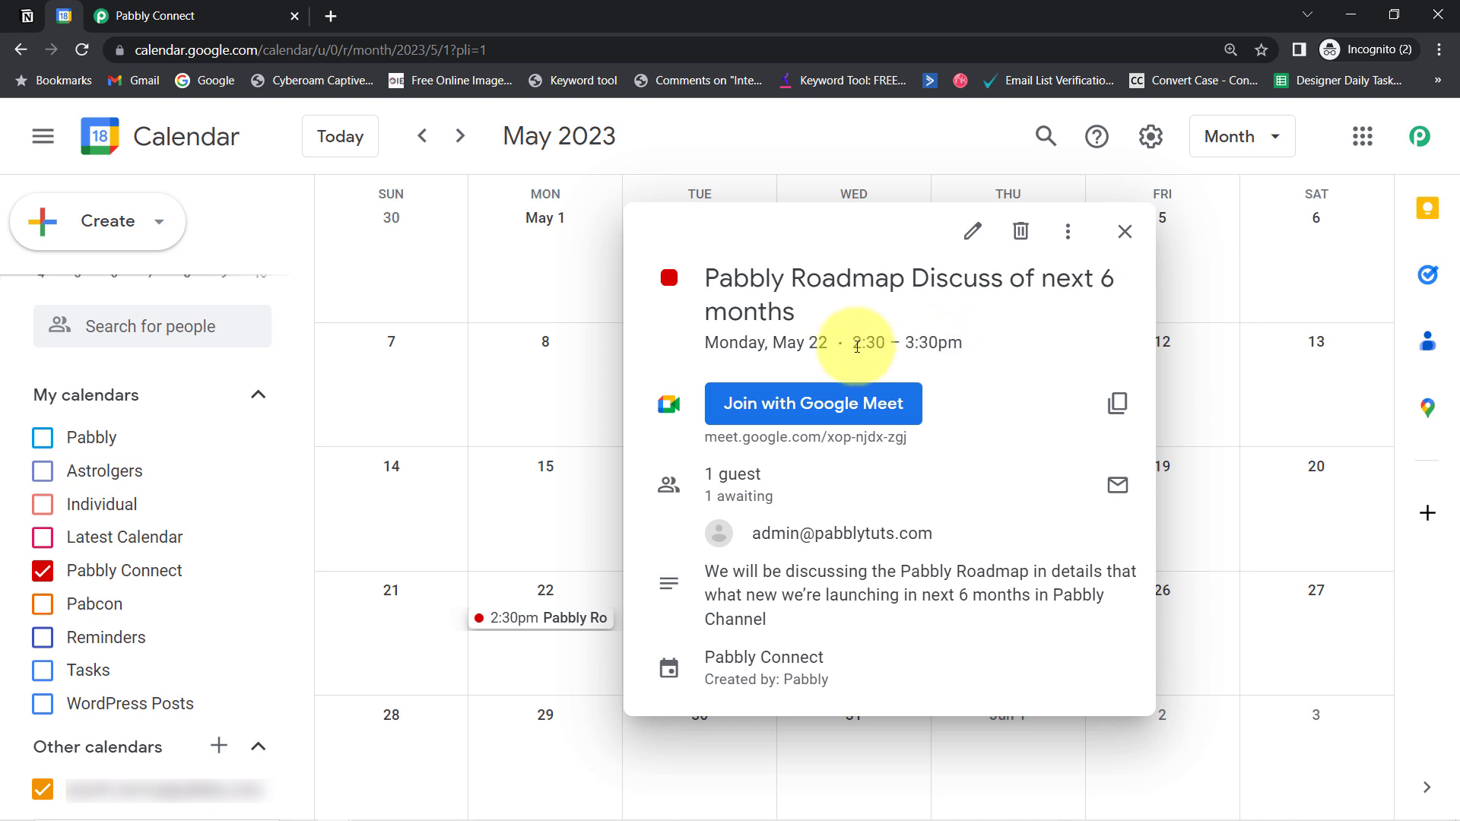
pyautogui.moveTo(732, 274); pyautogui.dragTo(796, 312)
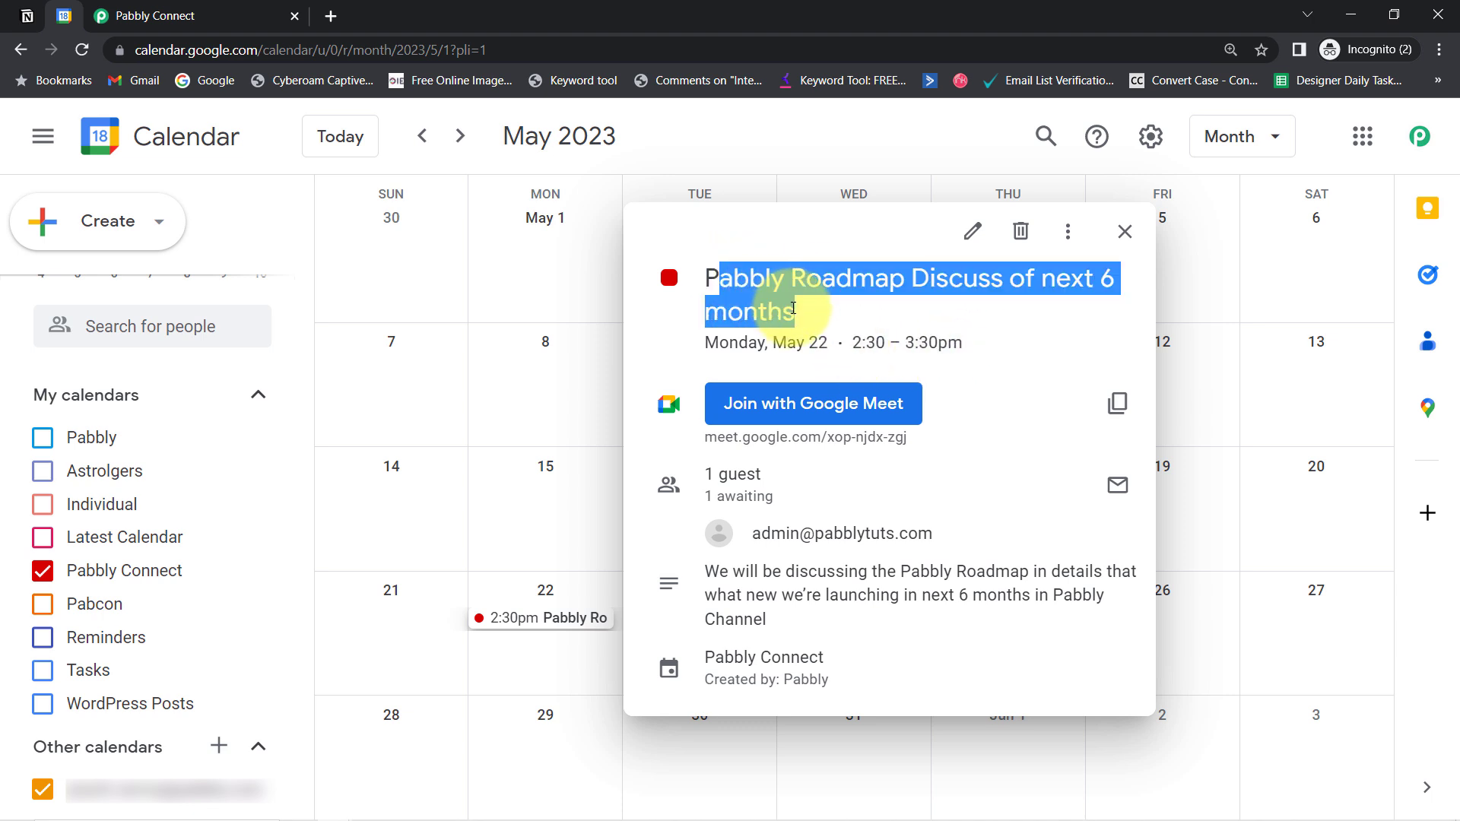
# Examine the description and scheduled time of the 22 May meeting in Google Calendar
pyautogui.moveTo(741, 574); pyautogui.dragTo(761, 657)
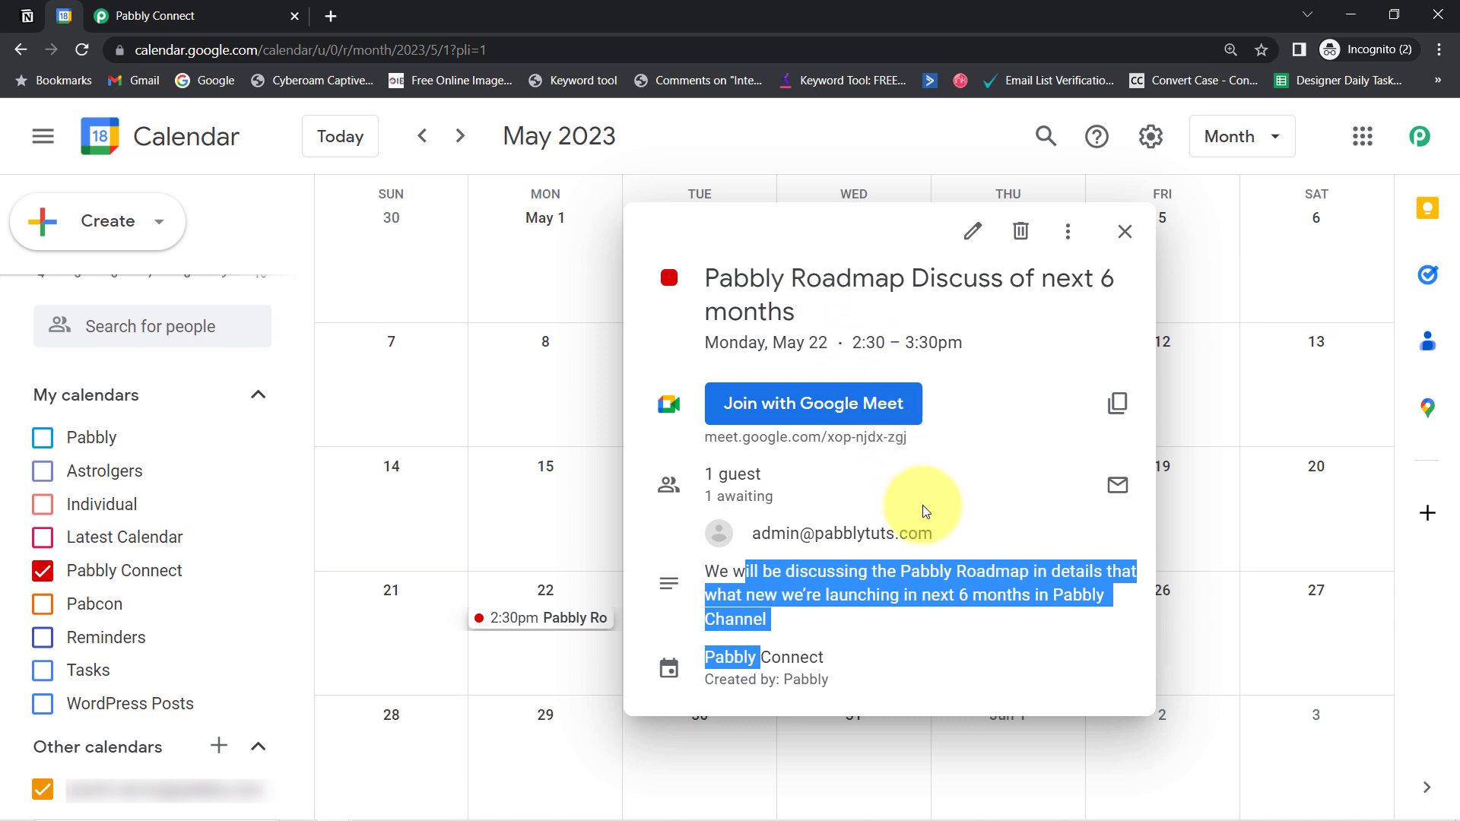
pyautogui.moveTo(852, 342); pyautogui.dragTo(872, 370)
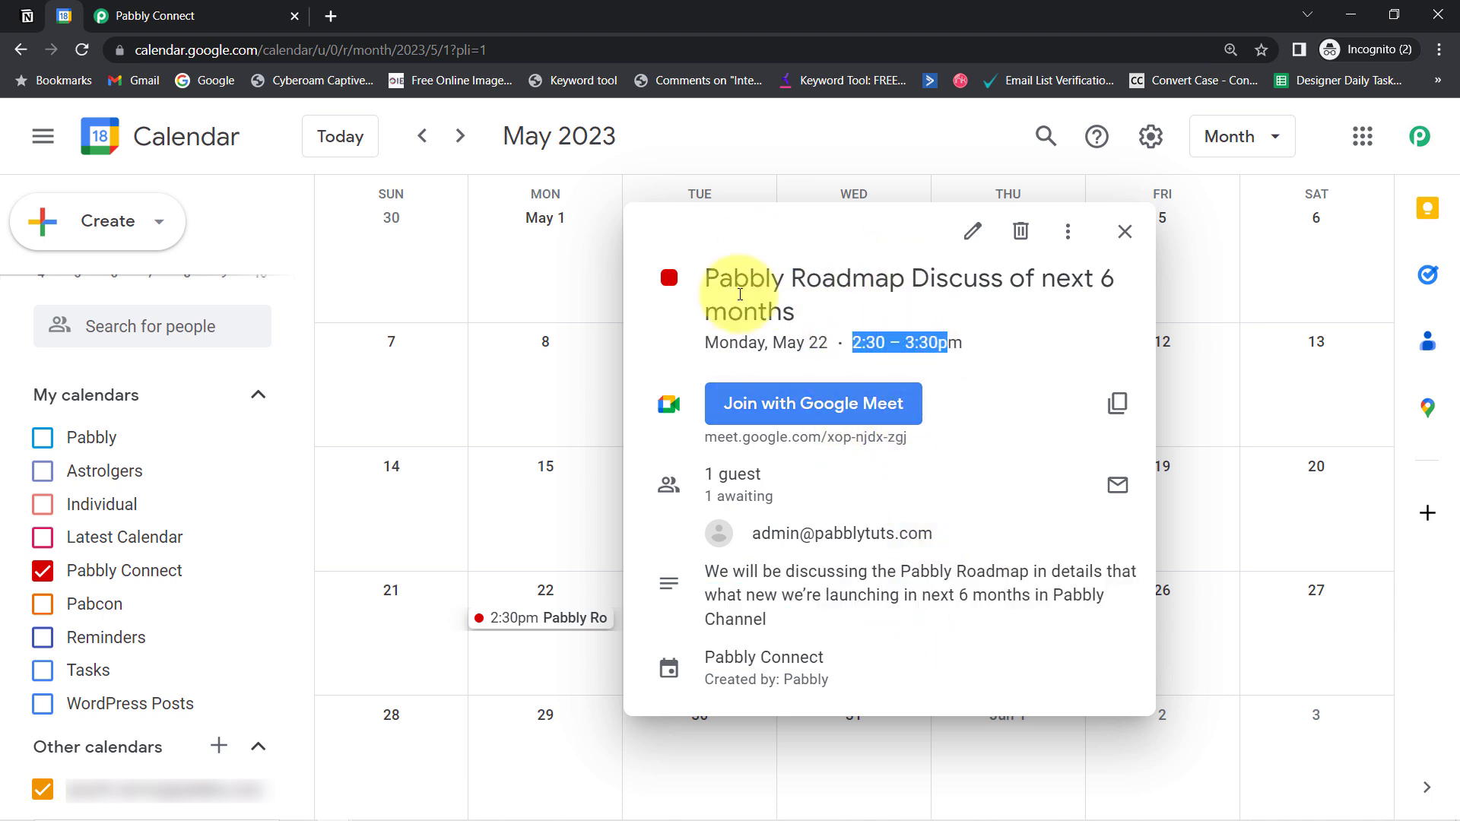
# Switch to Pabbly Connect, collapse the Add/Subtract Time action and insert a Date/Time Formatter by Pabbly action between it and Google Meet
pyautogui.click(107, 15)
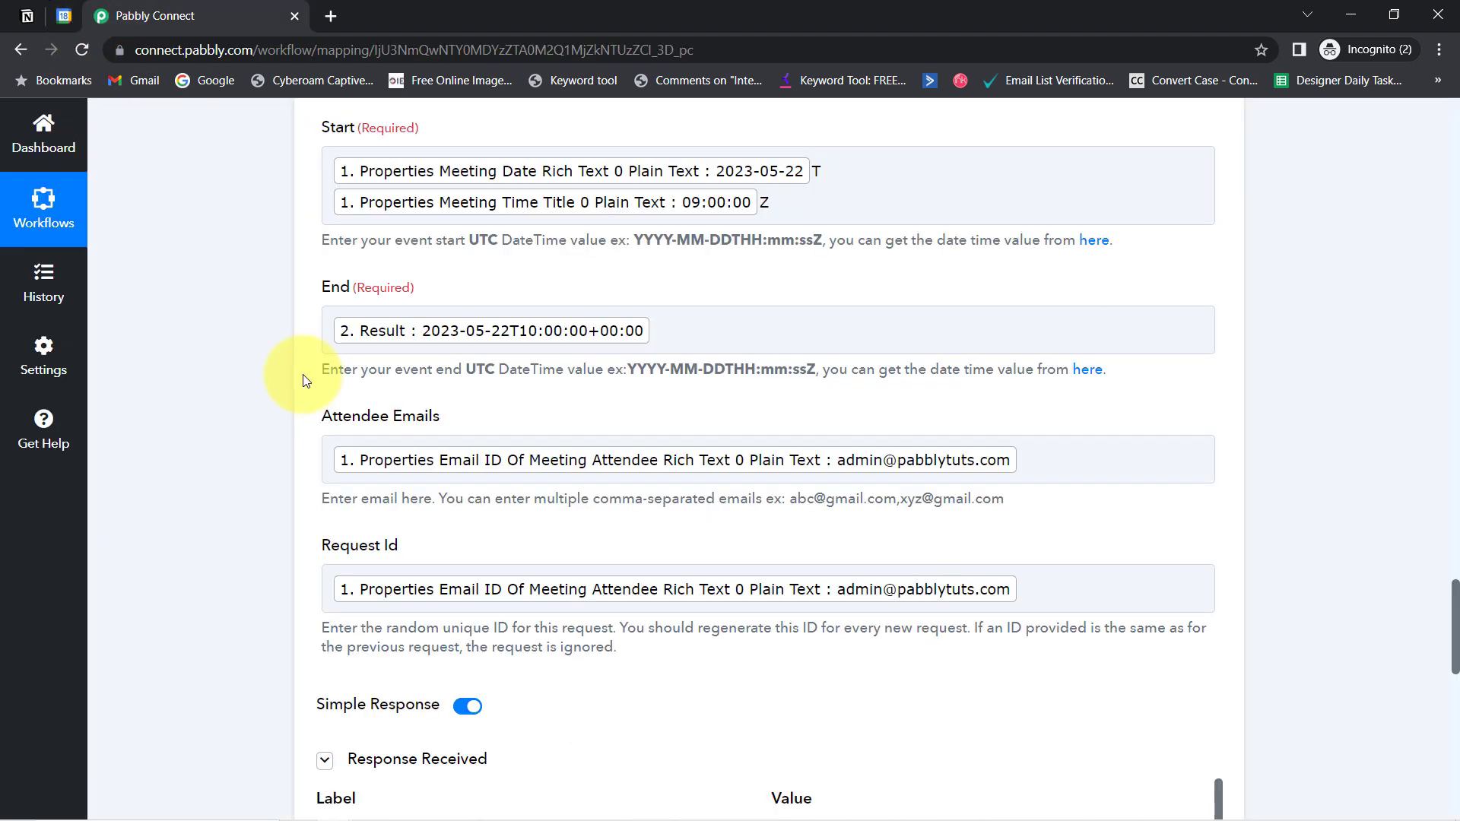
pyautogui.moveTo(1453, 635); pyautogui.dragTo(1443, 358)
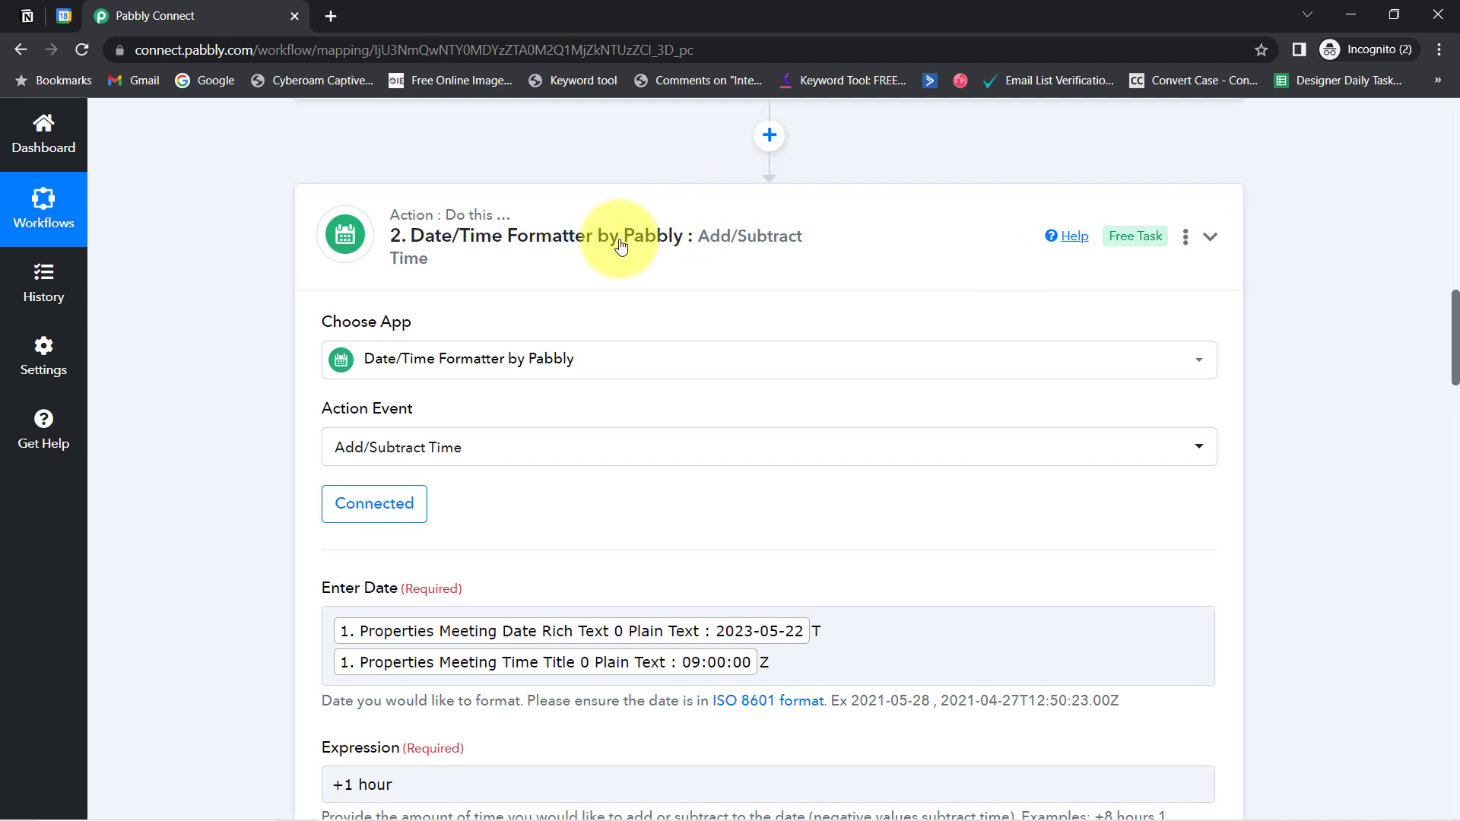
pyautogui.click(621, 245)
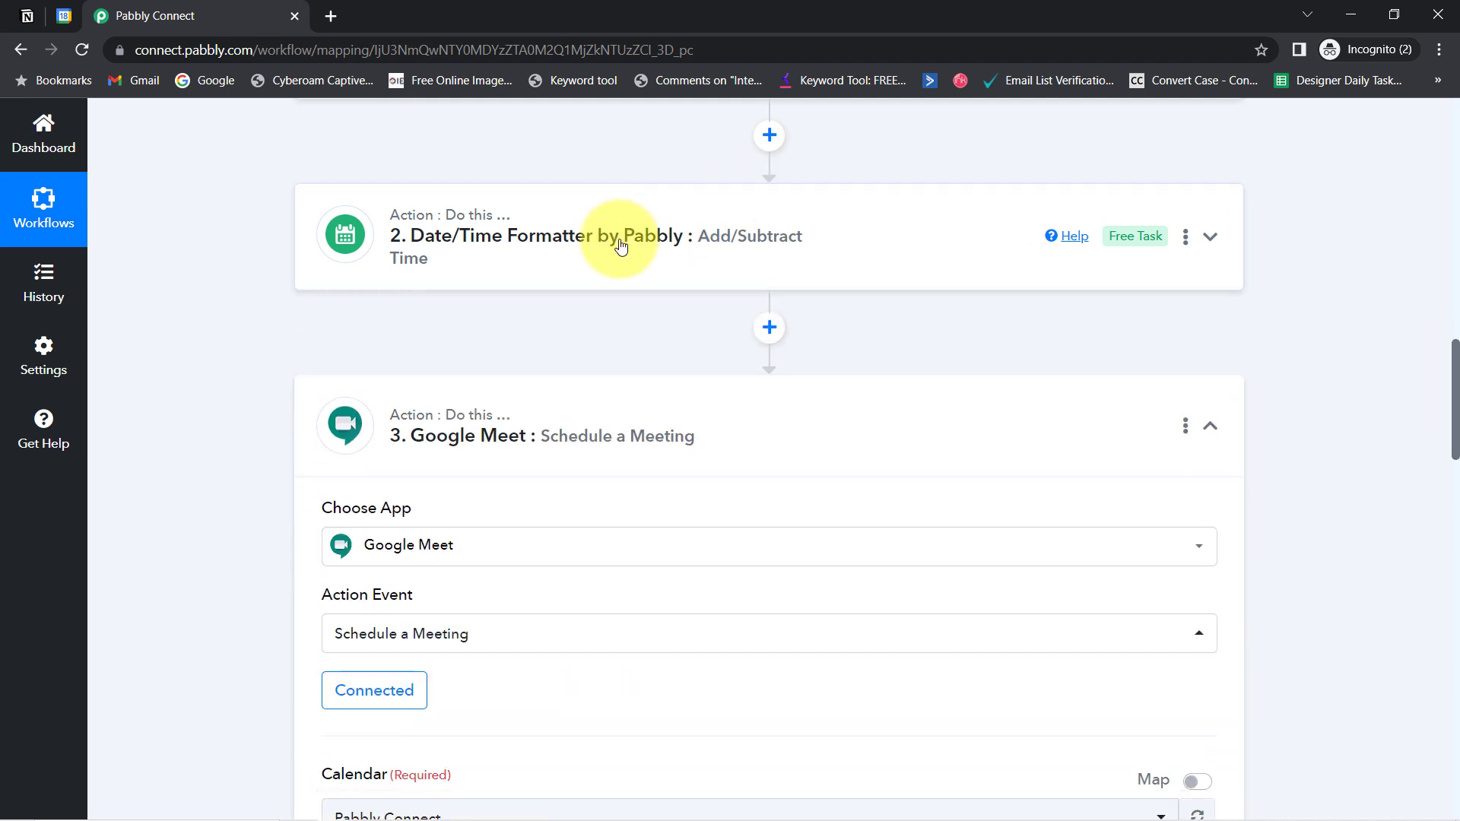
pyautogui.click(769, 328)
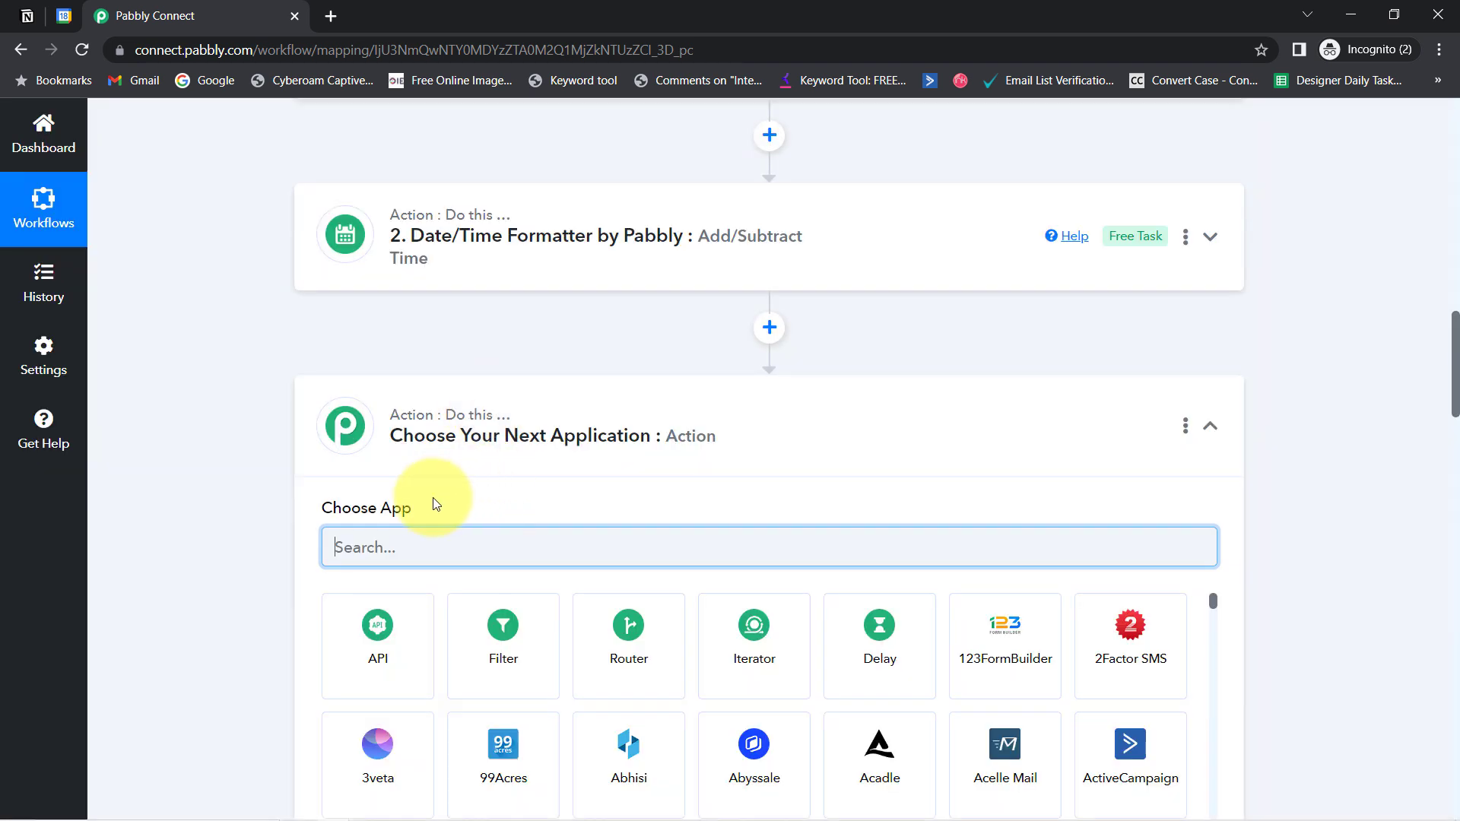
pyautogui.write('date')
pyautogui.click(375, 700)
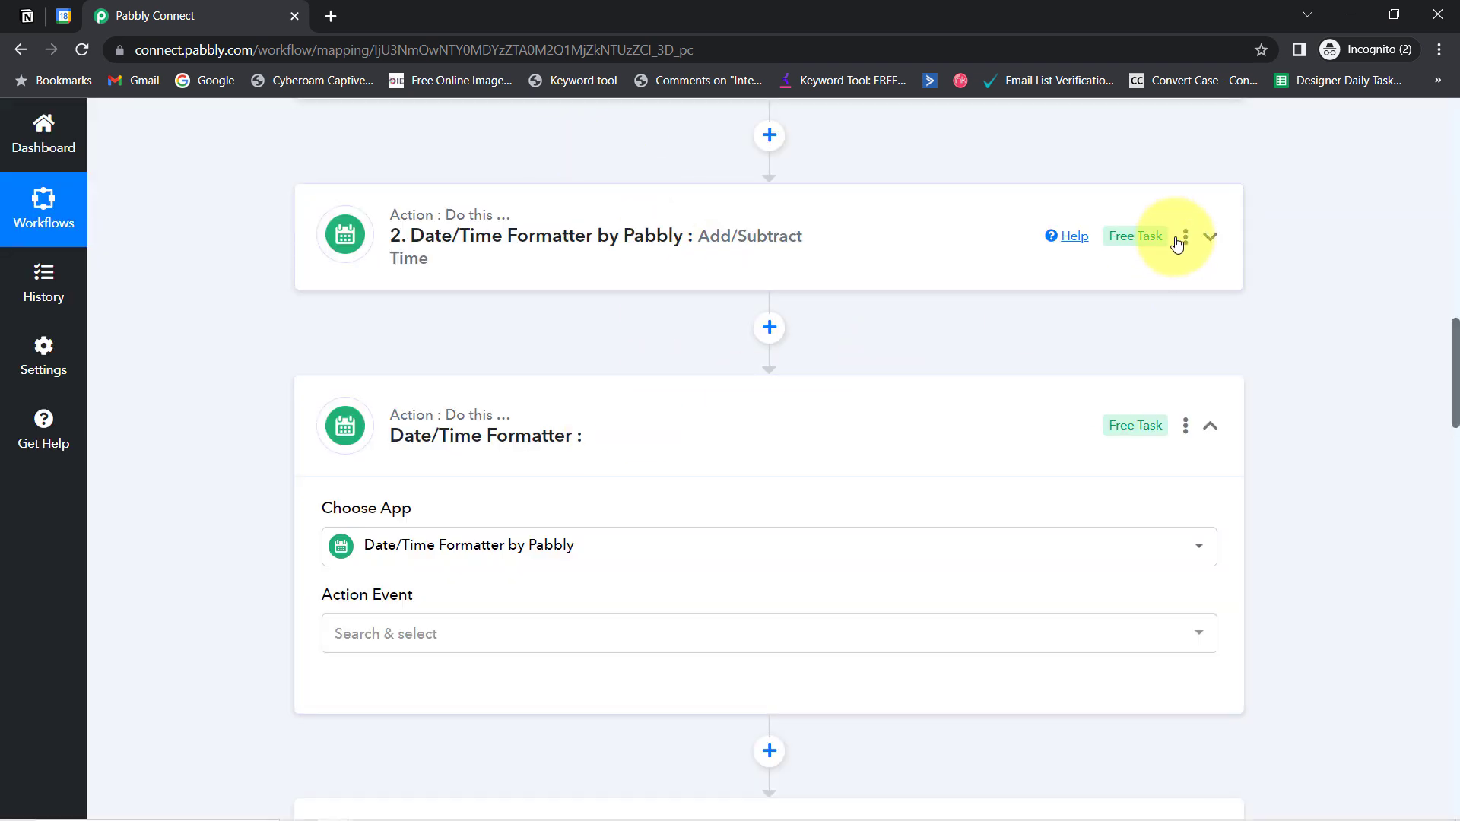
# Rename the Add/Subtract Time step as Modified End Date
pyautogui.click(1186, 240)
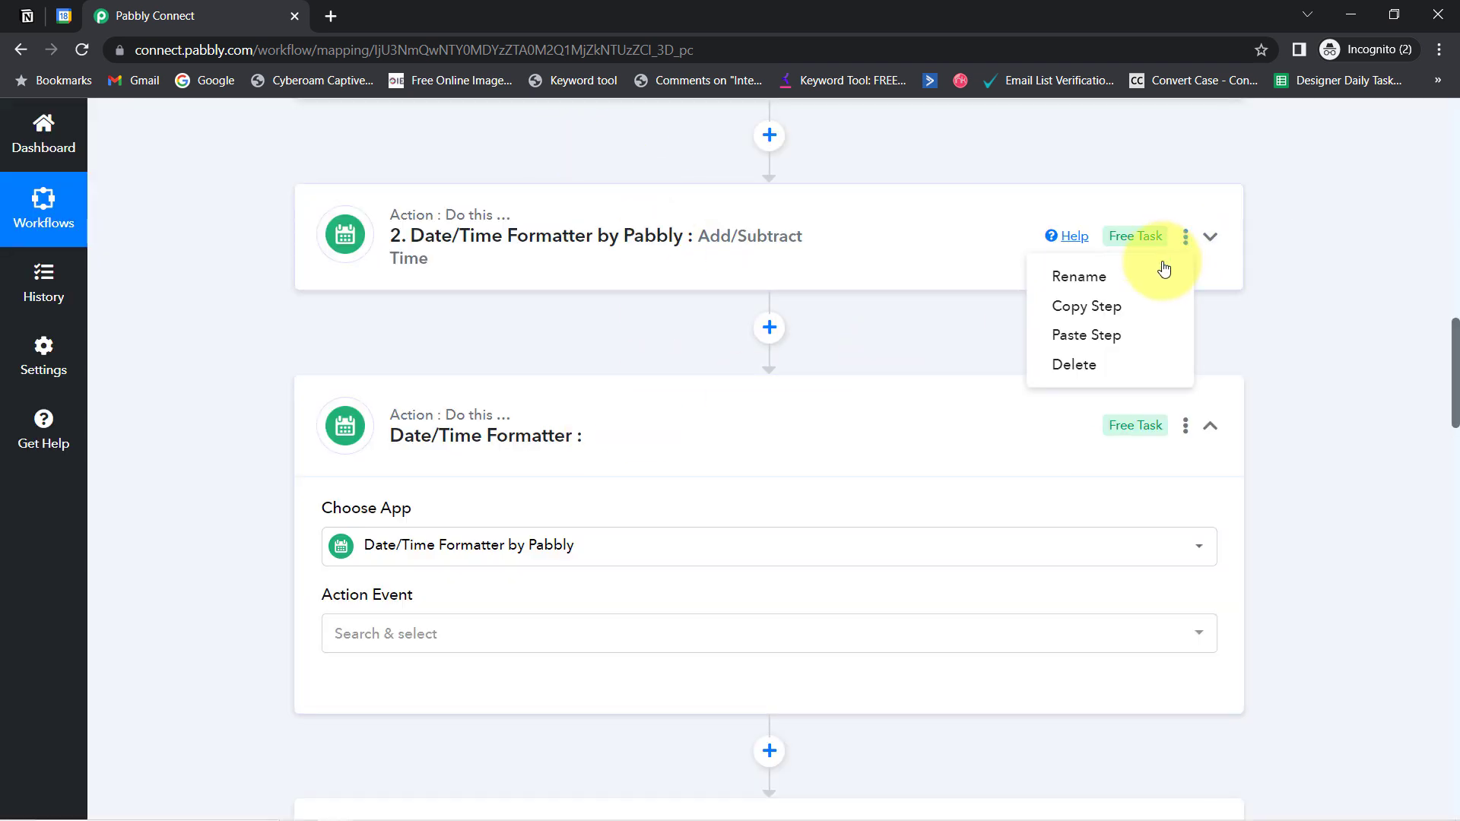
pyautogui.click(1069, 286)
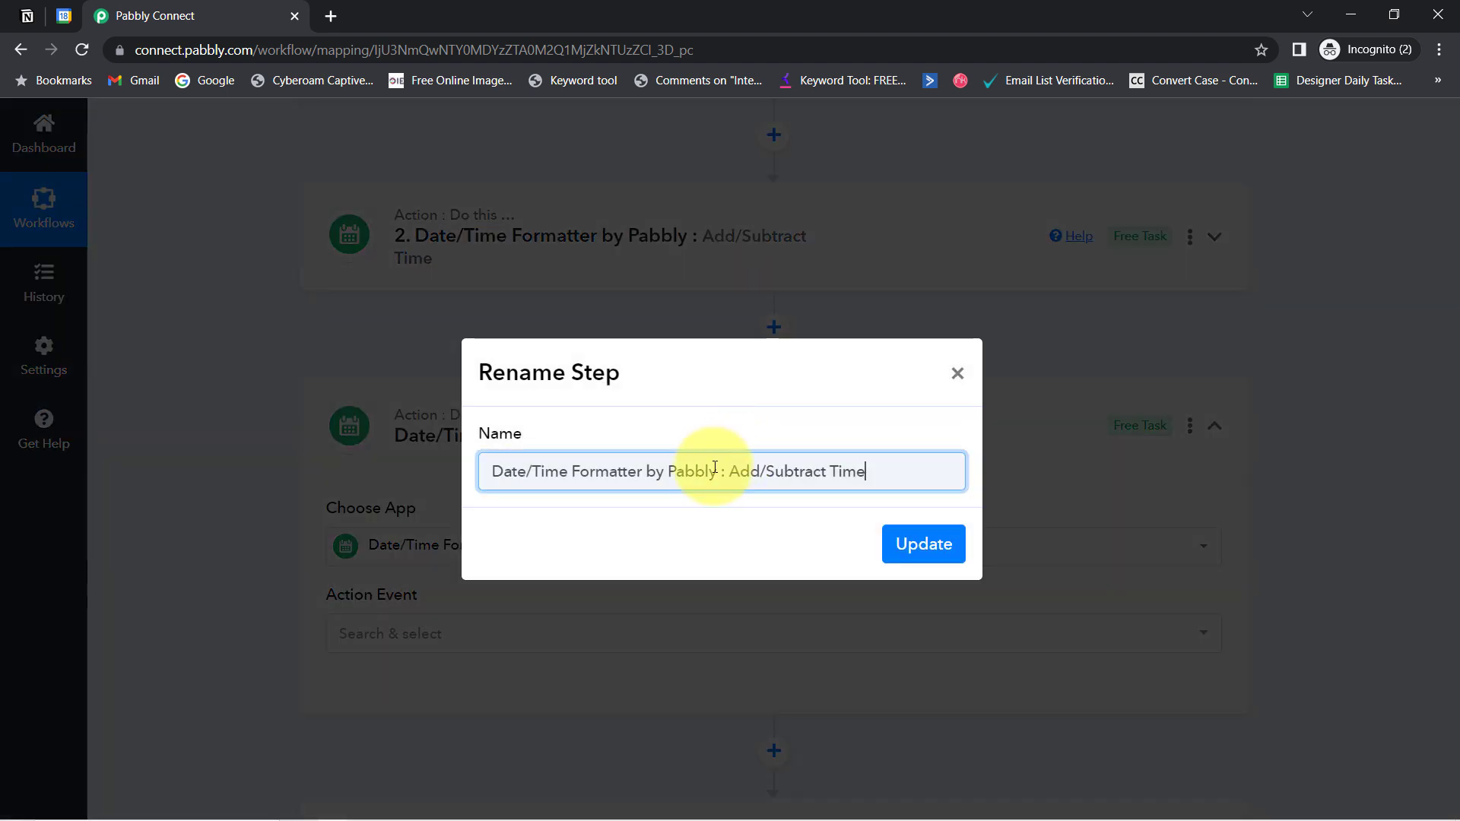
pyautogui.tripleClick(739, 469)
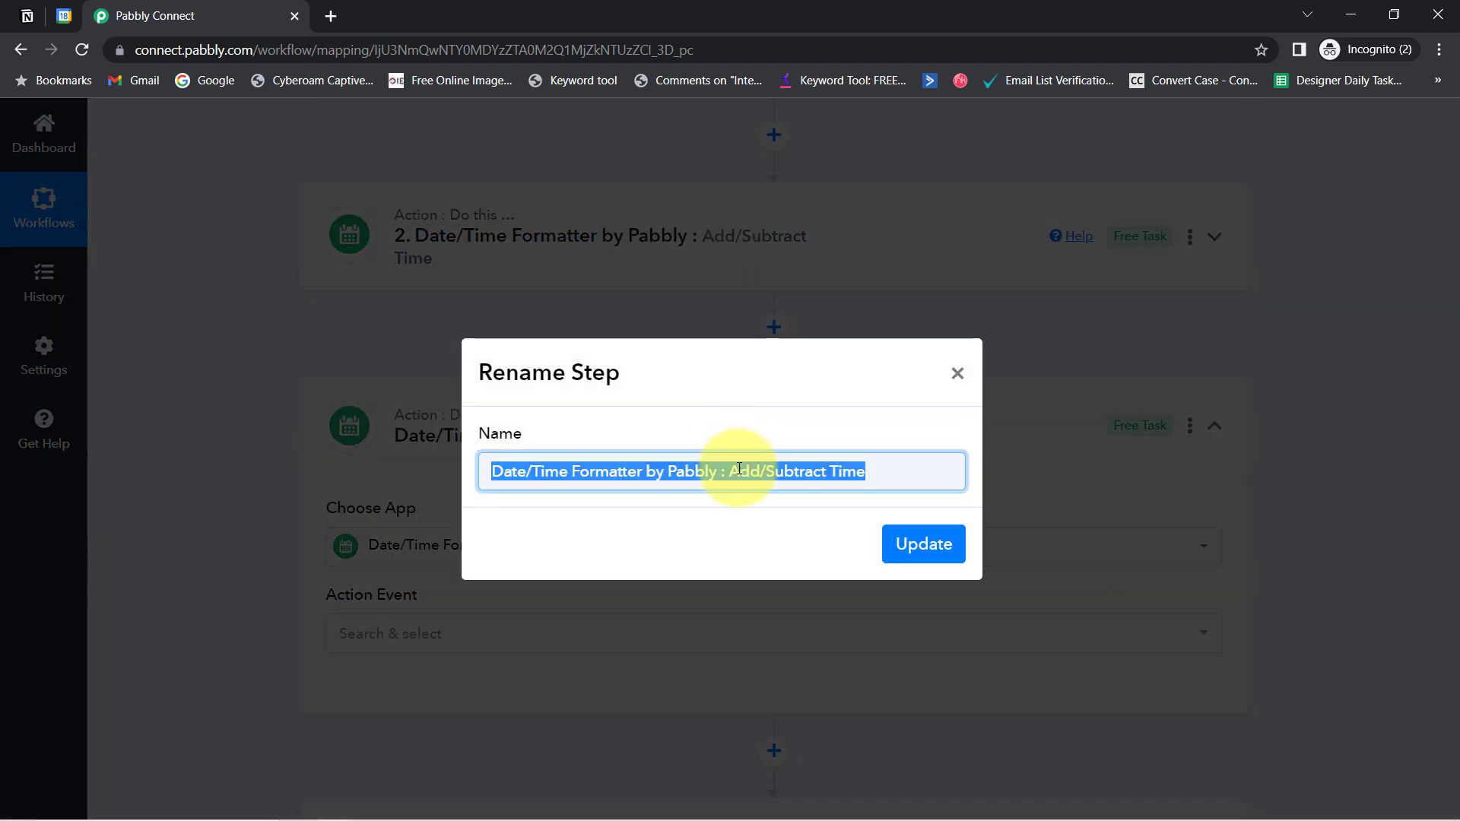
pyautogui.write('Modfied End Date')
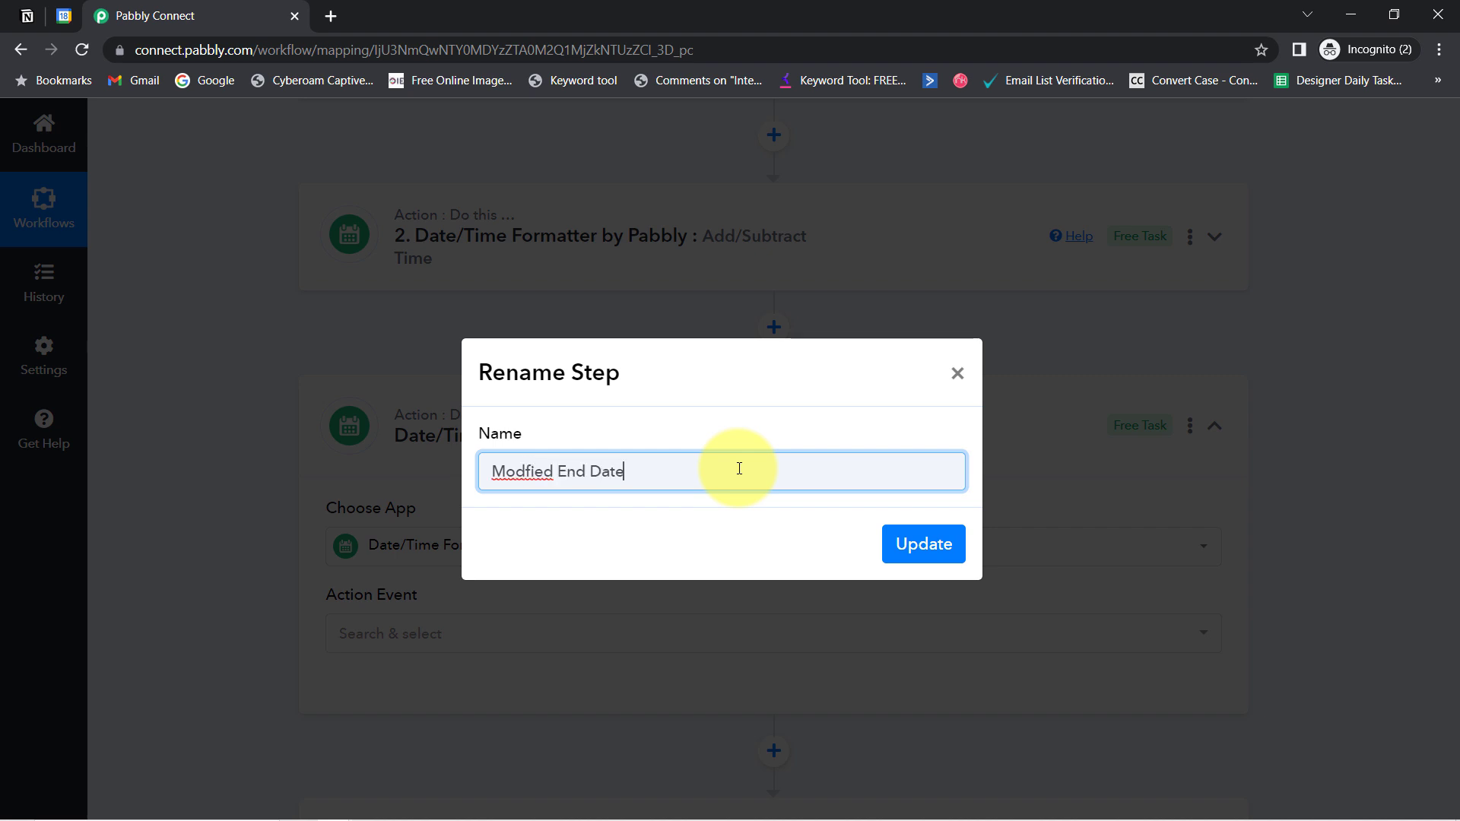
pyautogui.rightClick(526, 469)
pyautogui.click(568, 479)
pyautogui.click(905, 545)
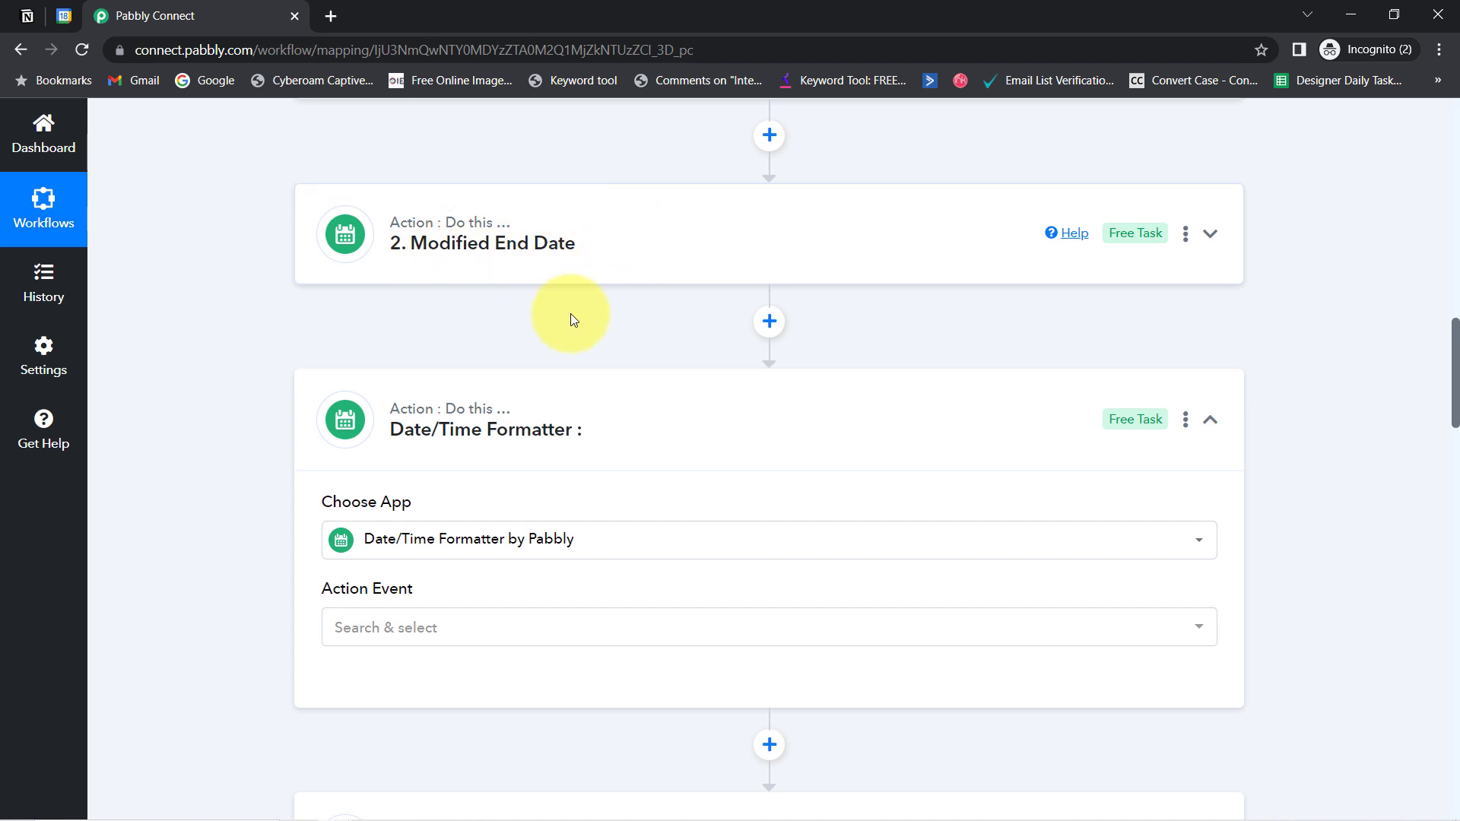
# Rename the new Date/Time Formatter step as Start Date Time Conversion
pyautogui.click(1184, 420)
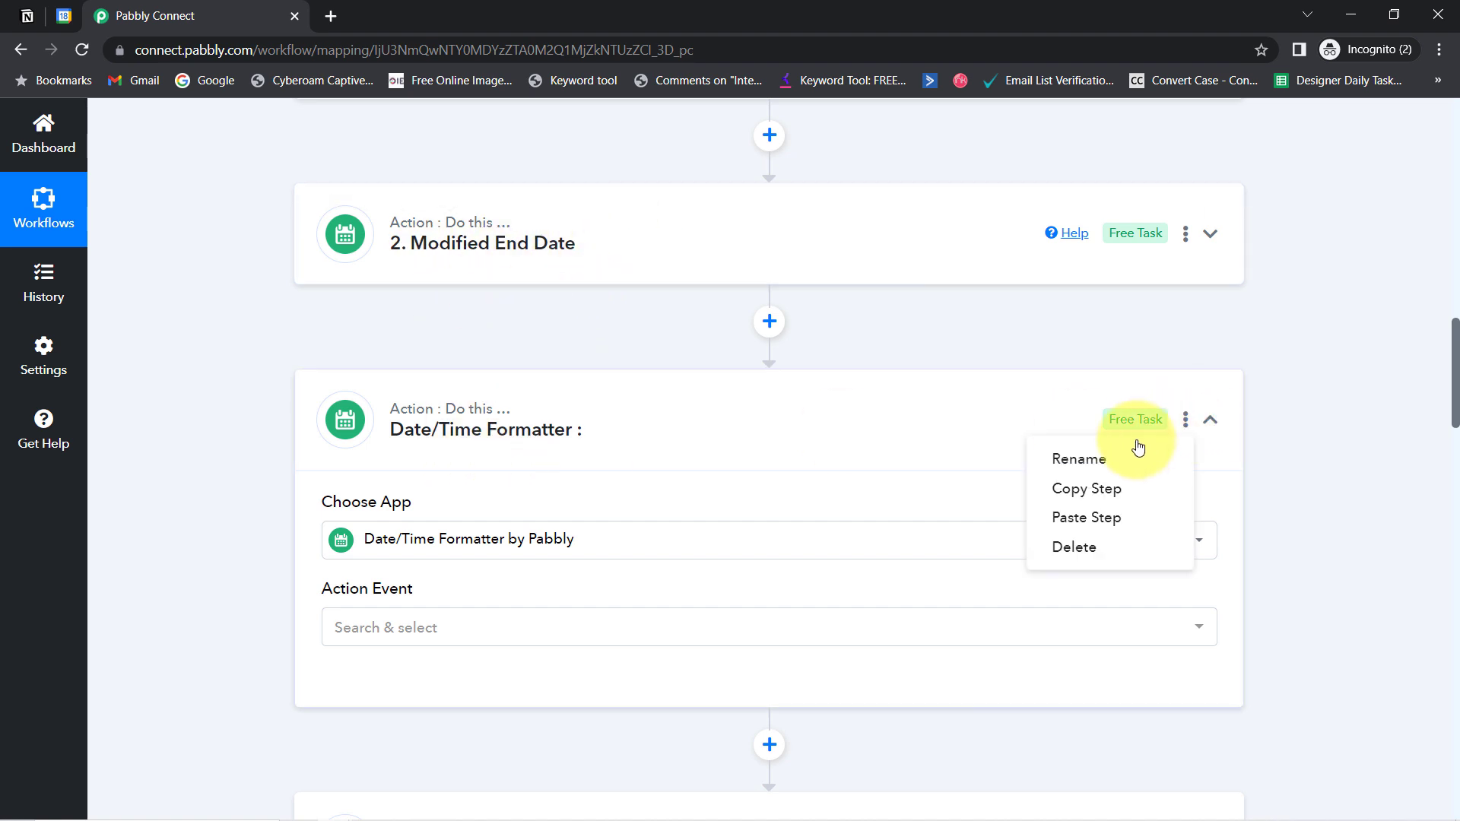
pyautogui.click(1080, 460)
pyautogui.hotkey('ctrl', 'a')
pyautogui.press('BackSpace')
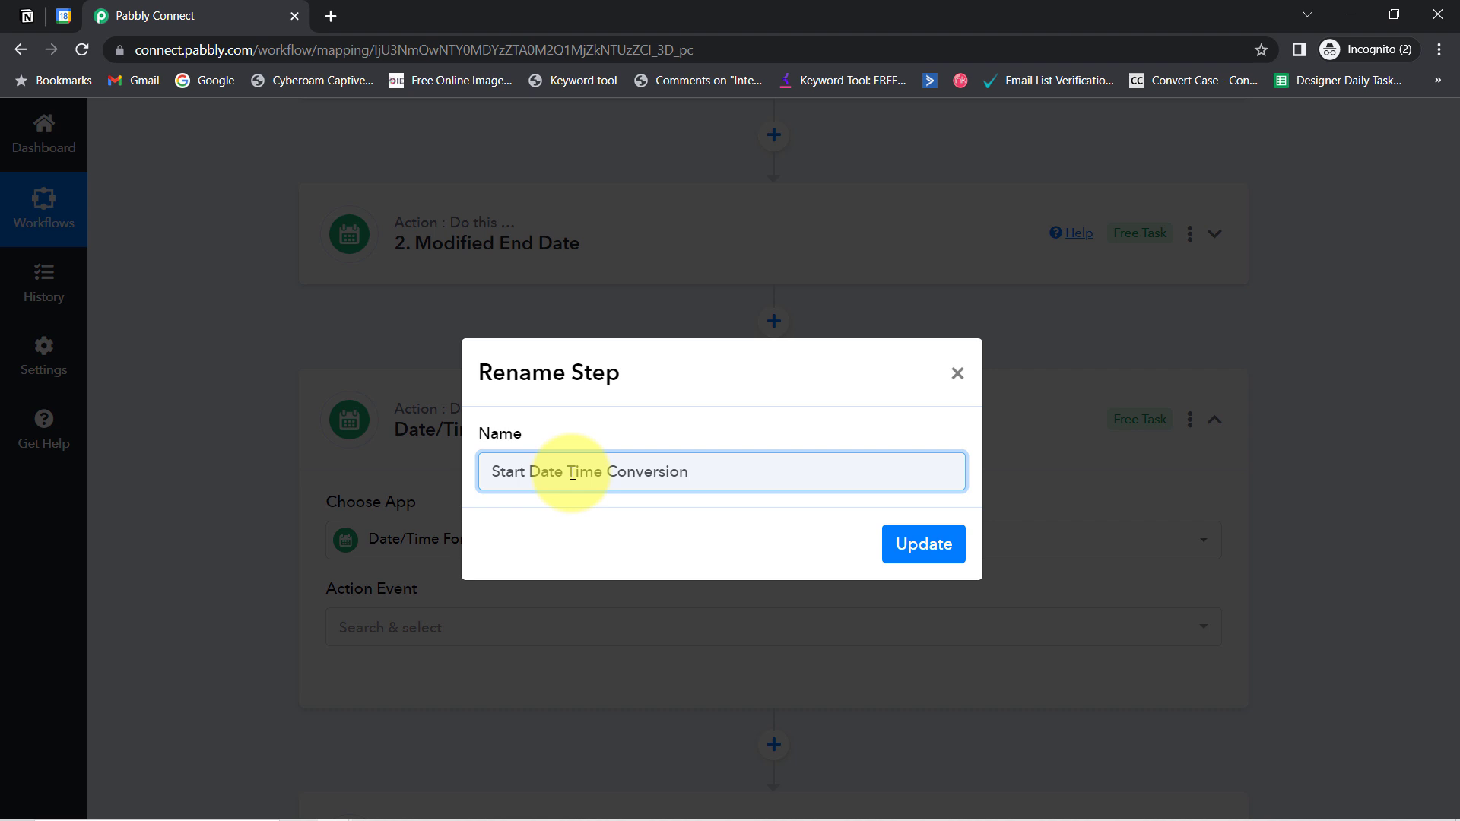
pyautogui.click(921, 546)
# Set the new Date/Time Formatter step's action event to Format Date with Time Zone and connect it
pyautogui.click(392, 627)
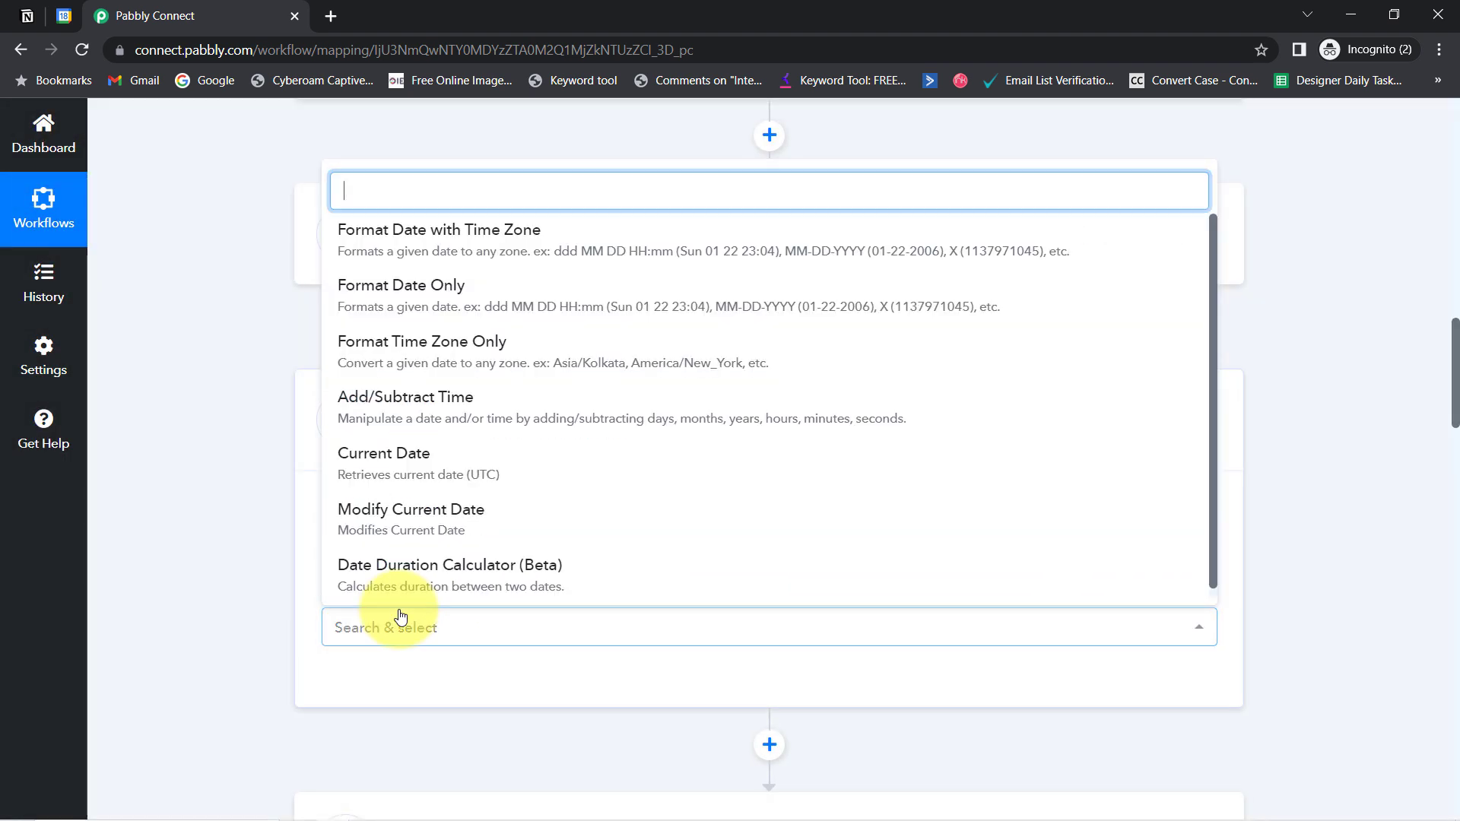
pyautogui.click(392, 230)
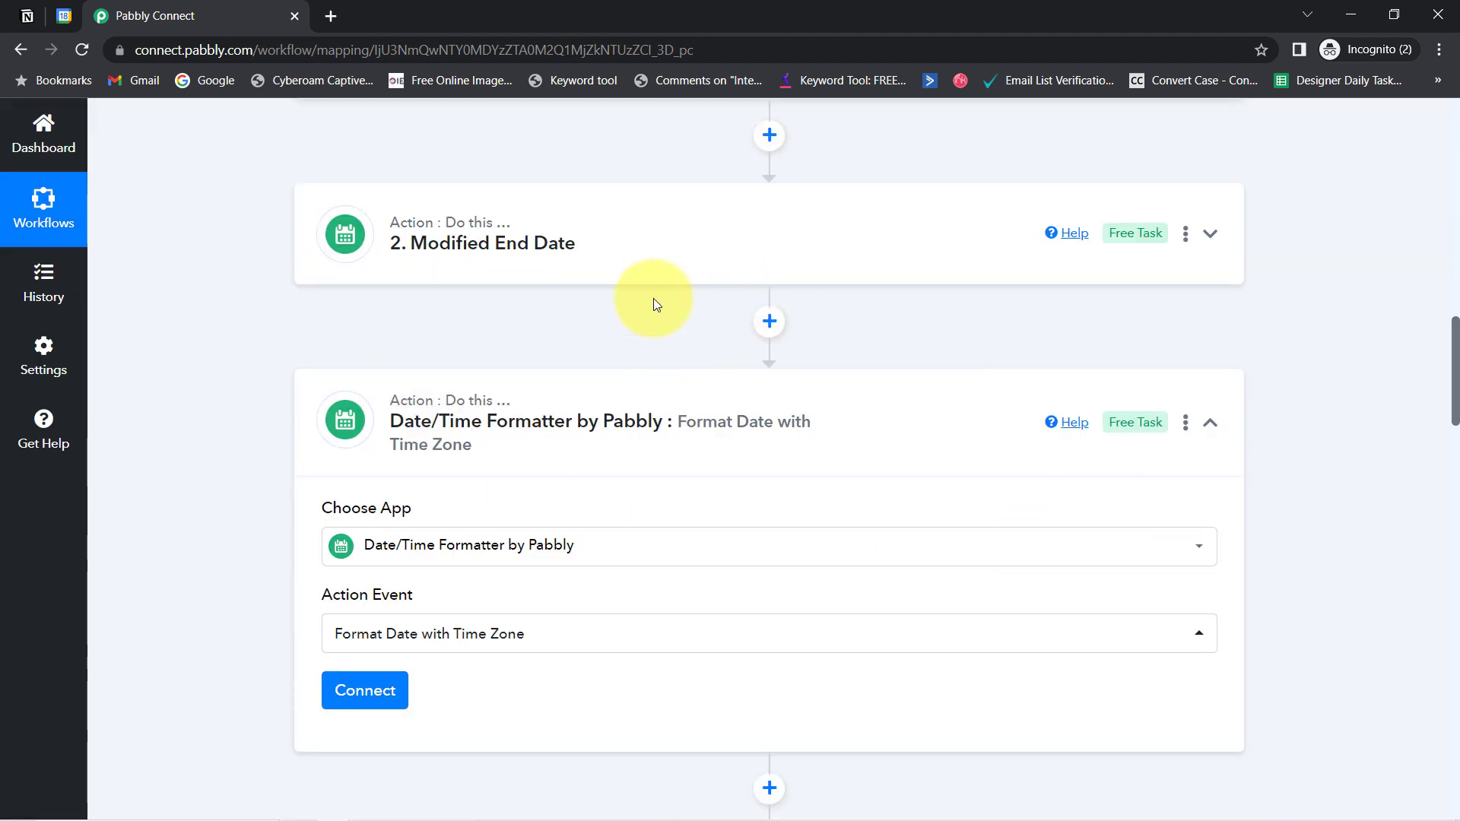
pyautogui.click(436, 634)
pyautogui.click(441, 441)
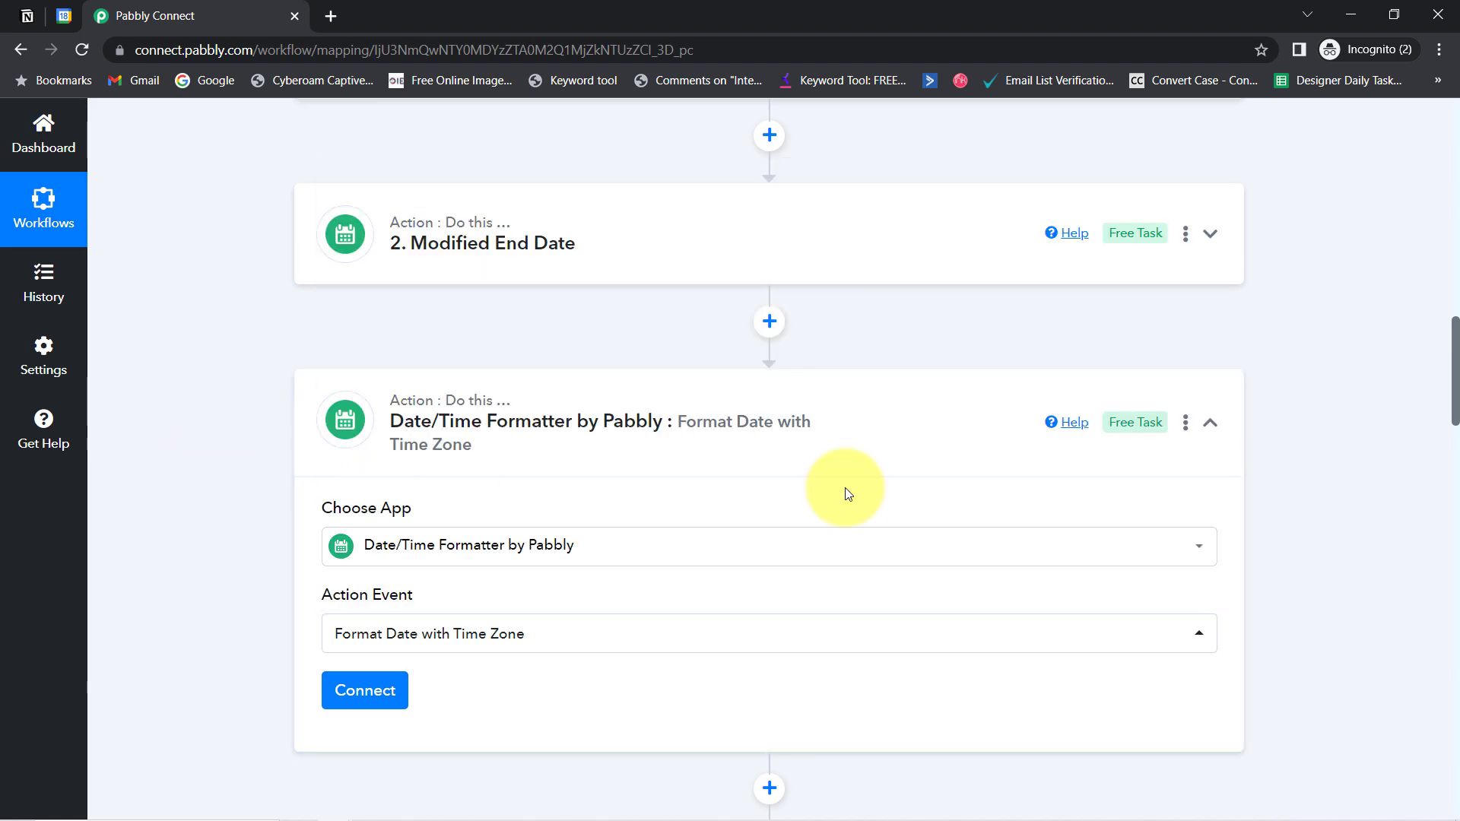
pyautogui.scroll(-5, 1449, 426)
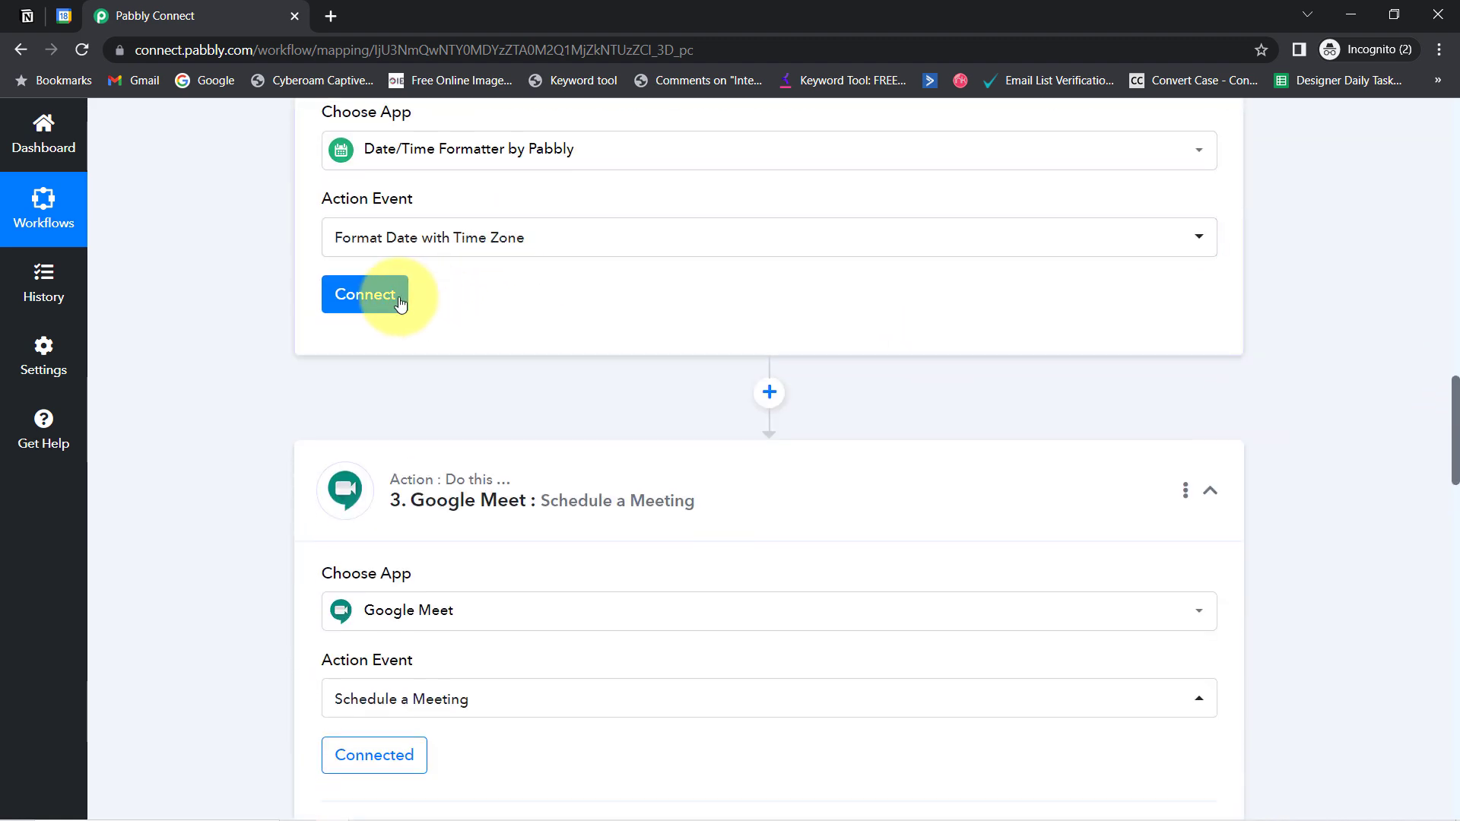
pyautogui.click(365, 295)
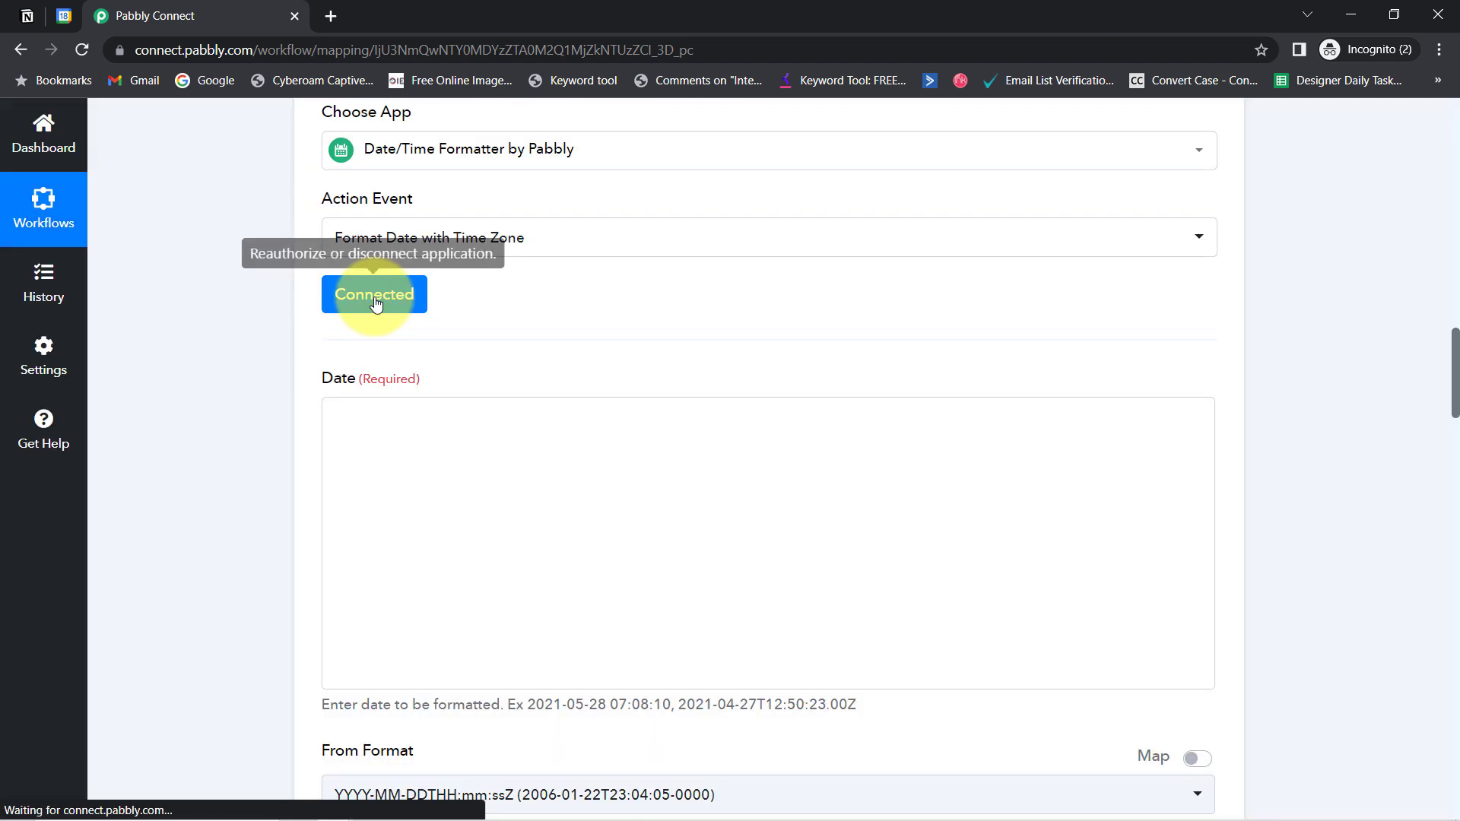
# Fill Date with the mapped Notion Meeting Date Plain Text, the letter T, the mapped Meeting Time Title Plain Text and the letter Z
pyautogui.click(389, 420)
pyautogui.click(365, 503)
pyautogui.write('22-')
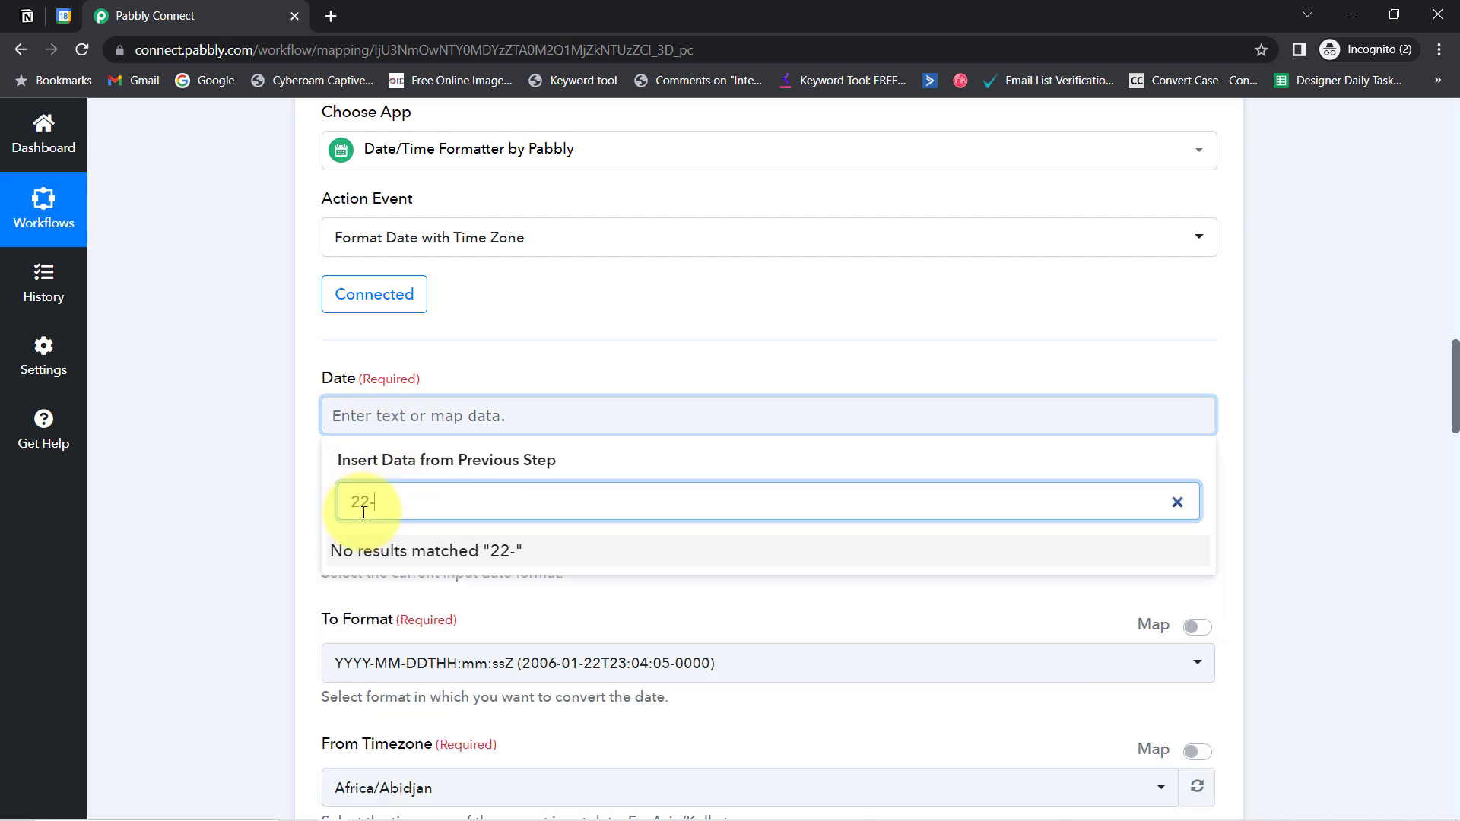
pyautogui.press('BackSpace')
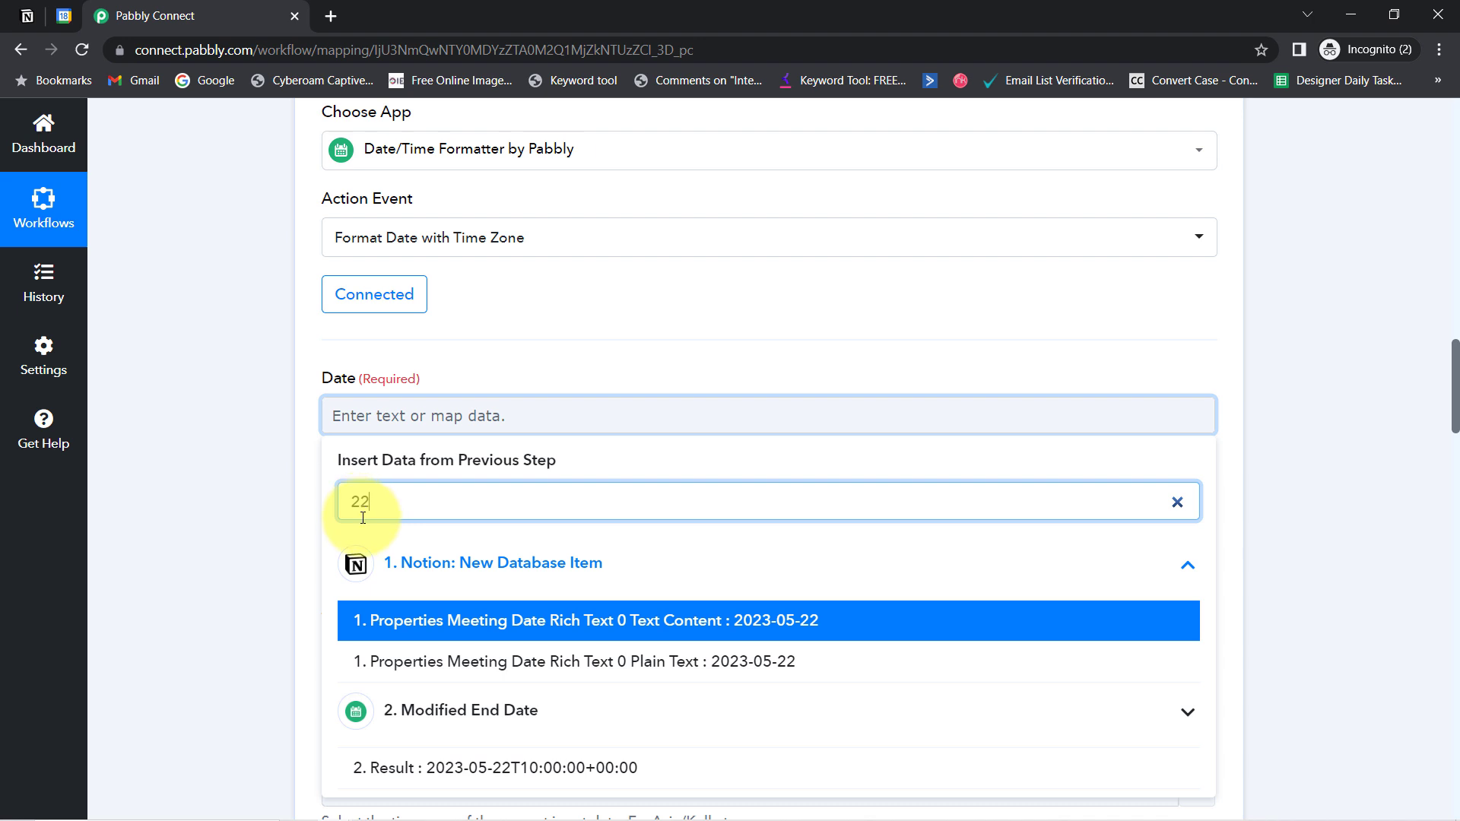
pyautogui.click(565, 659)
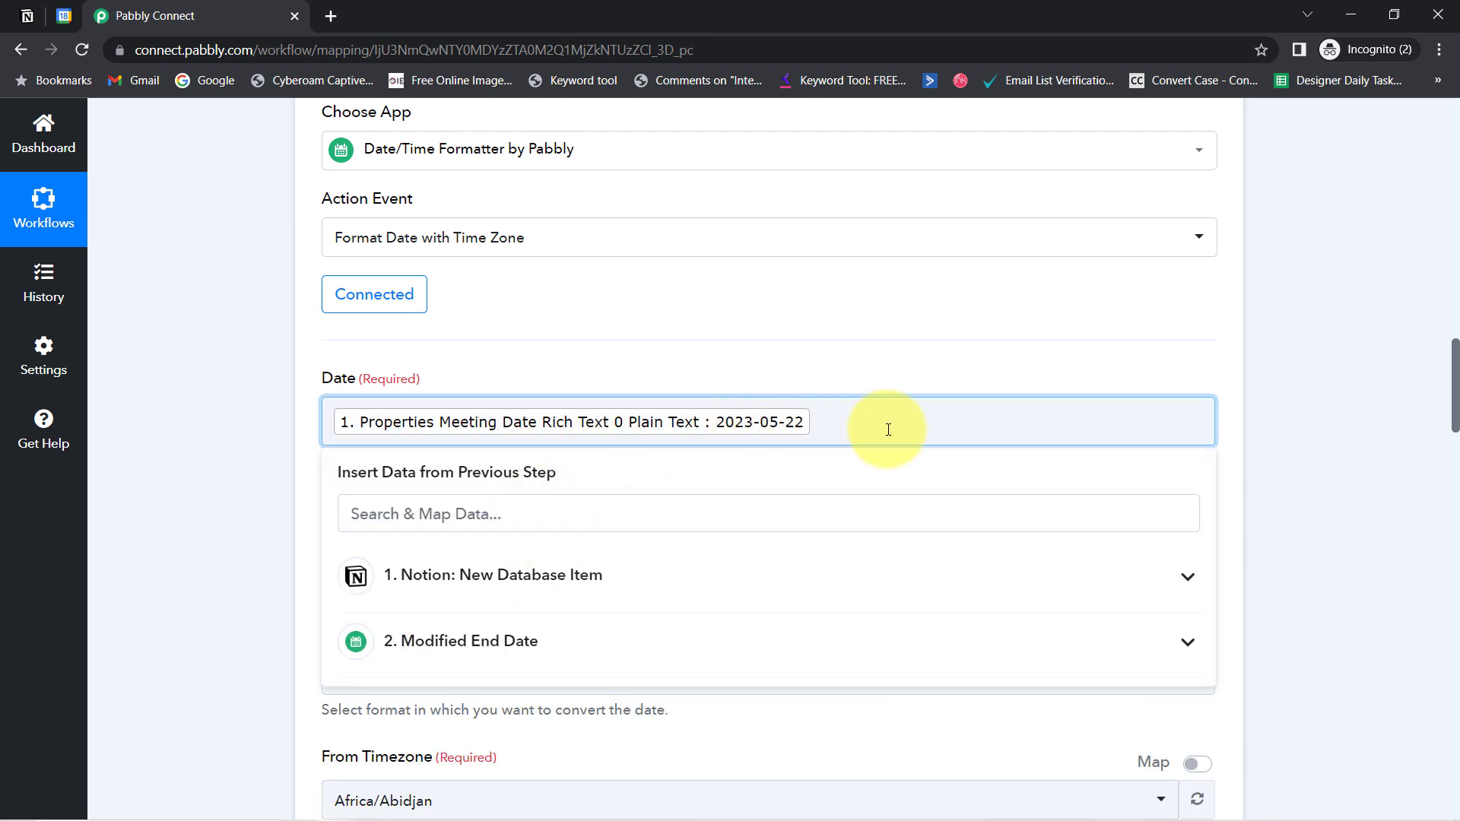
pyautogui.write('T')
pyautogui.click(563, 506)
pyautogui.write('09')
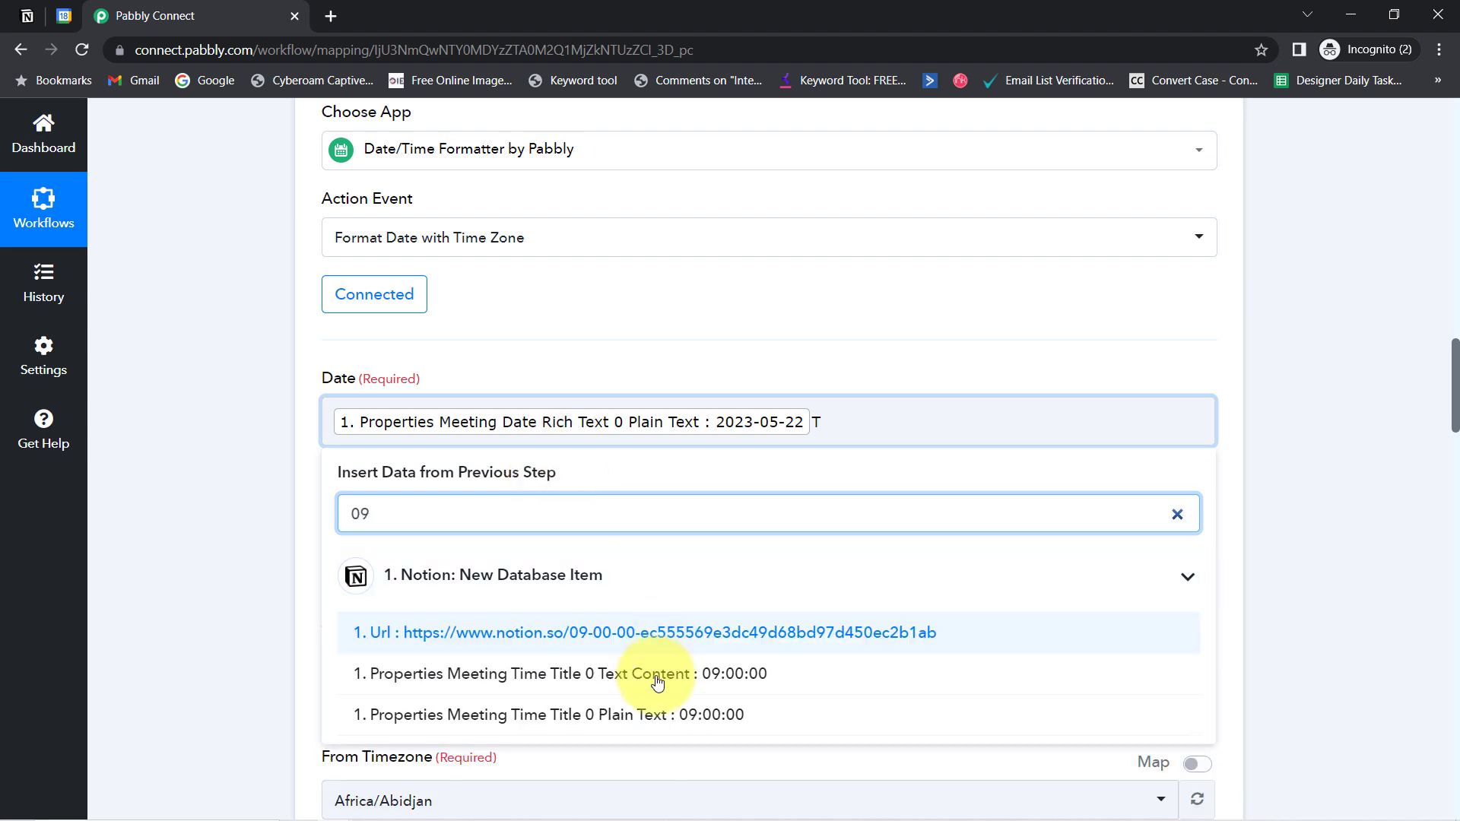
pyautogui.click(619, 715)
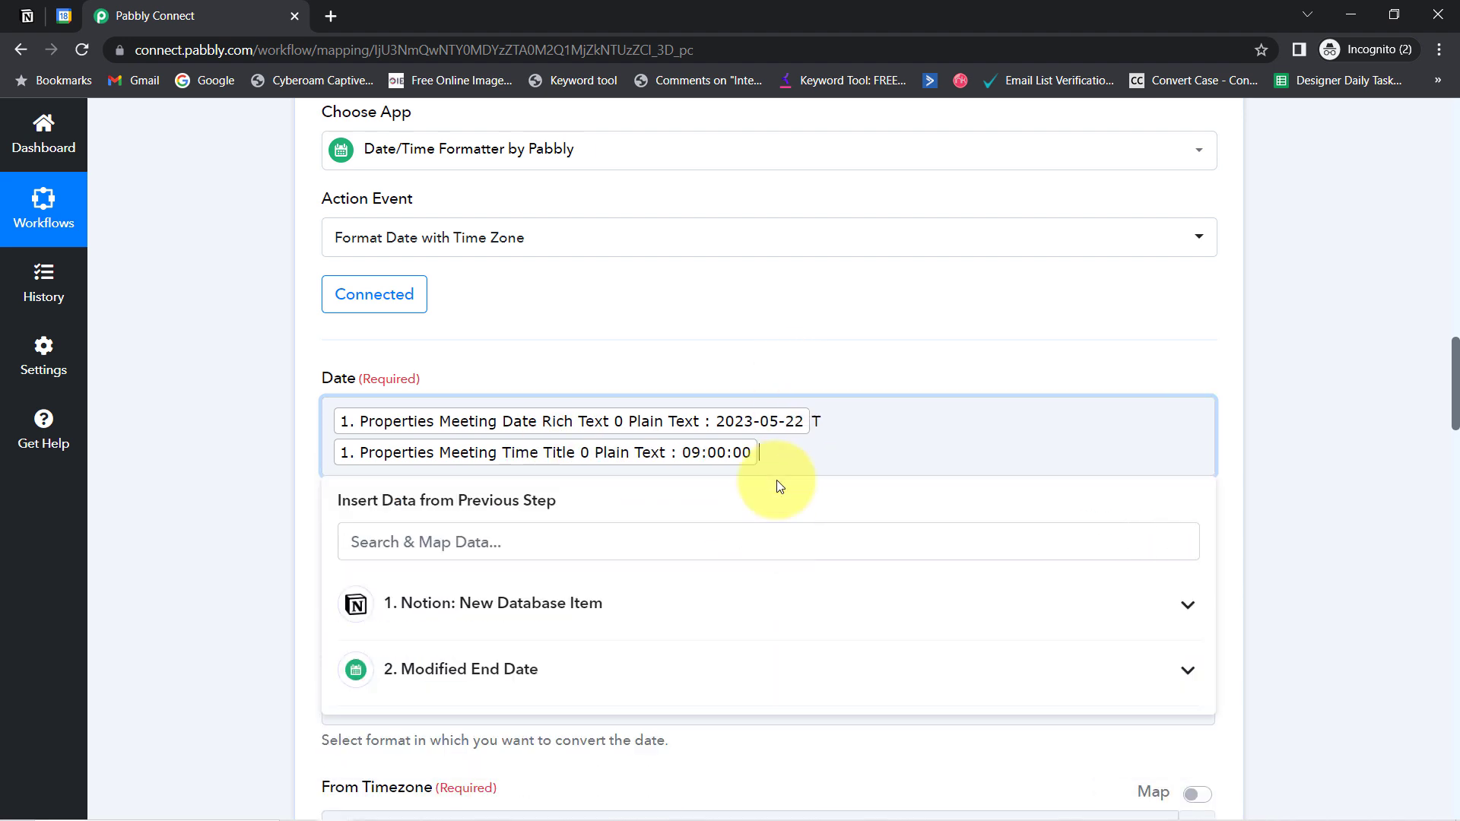
pyautogui.write('Z')
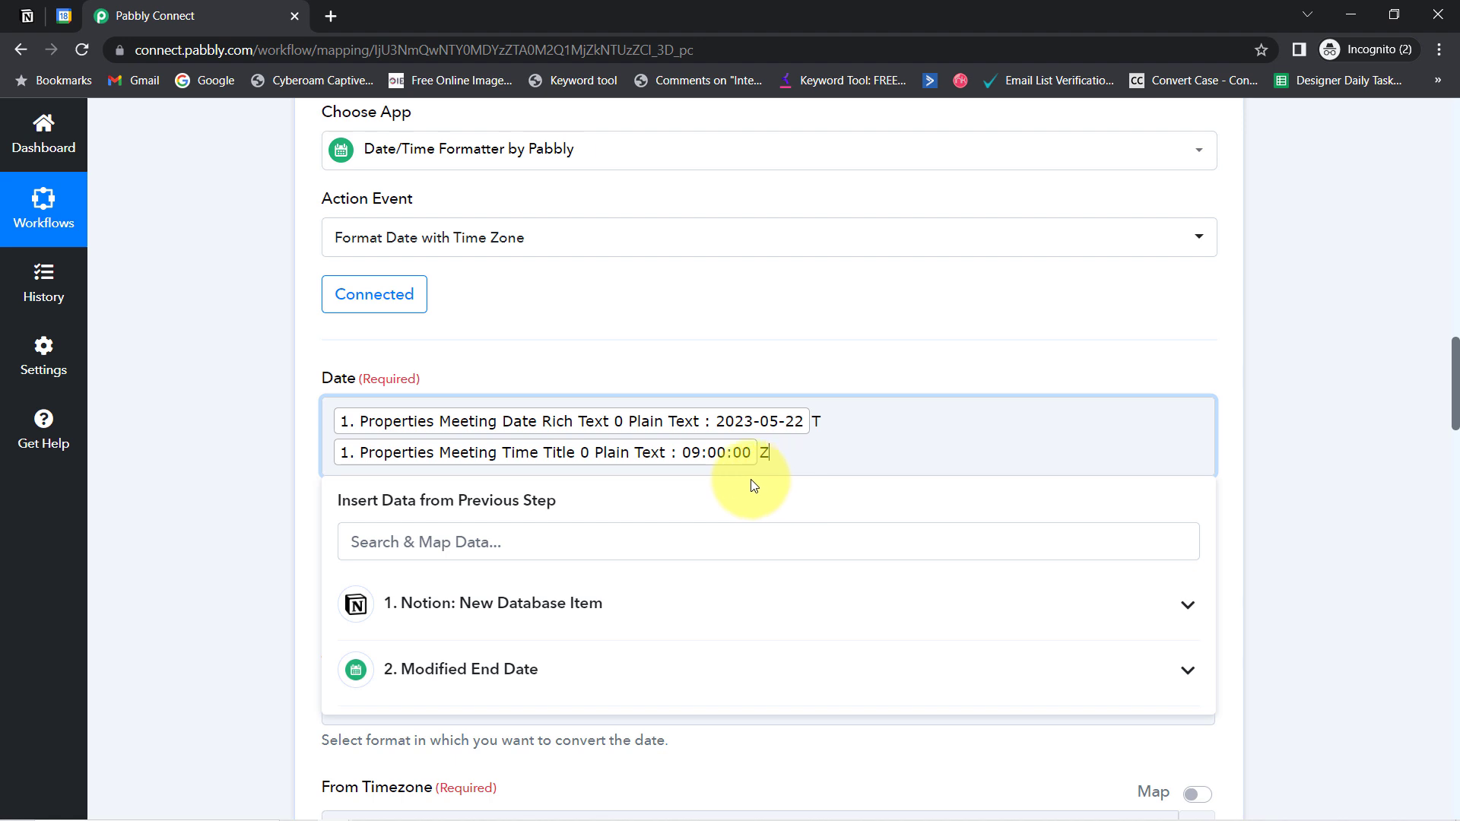
pyautogui.click(291, 460)
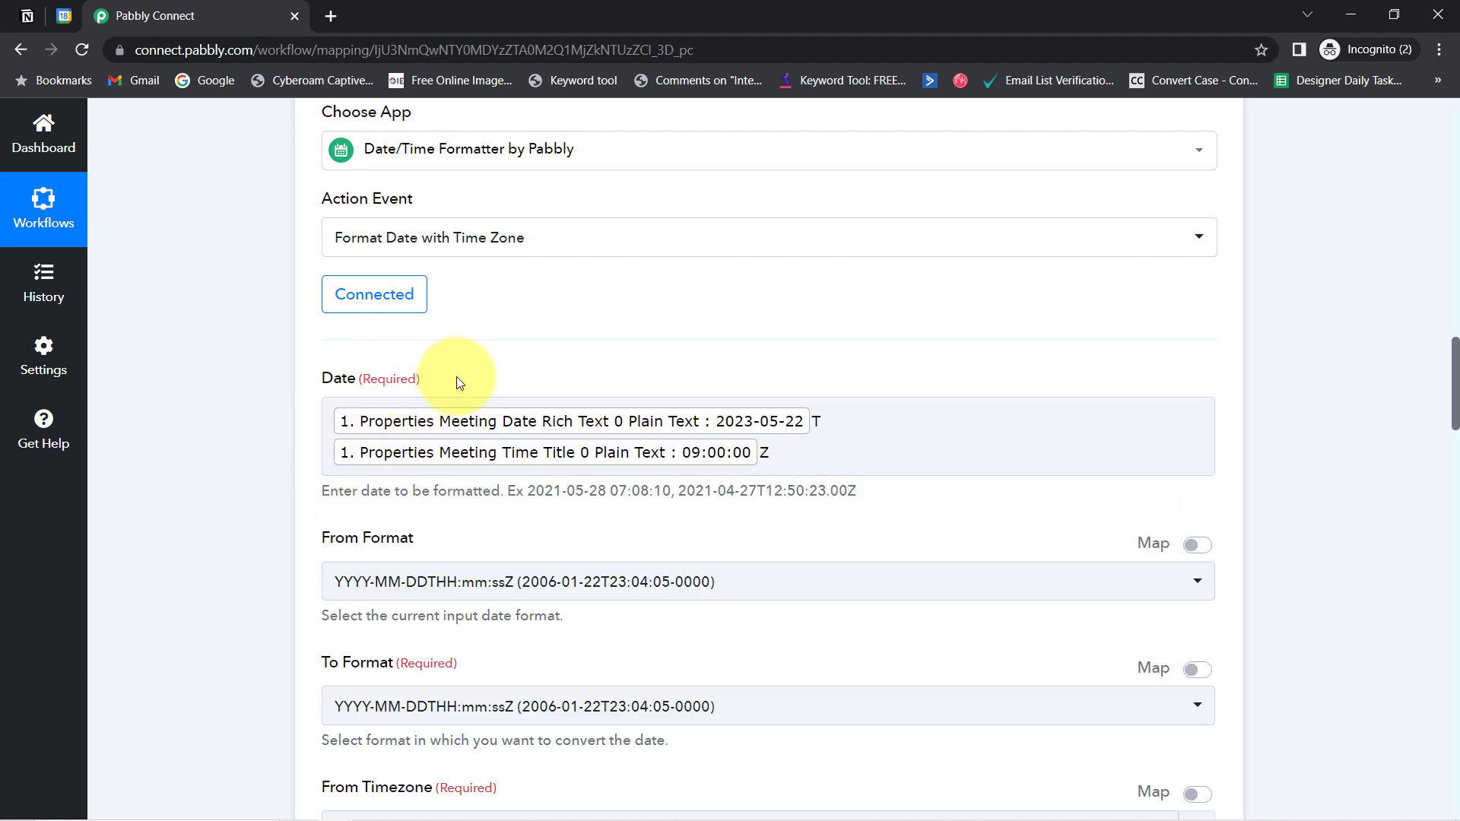
# Review the From and To date formats and set From Timezone to Asia/Kolkata
pyautogui.scroll(-4, 1453, 433)
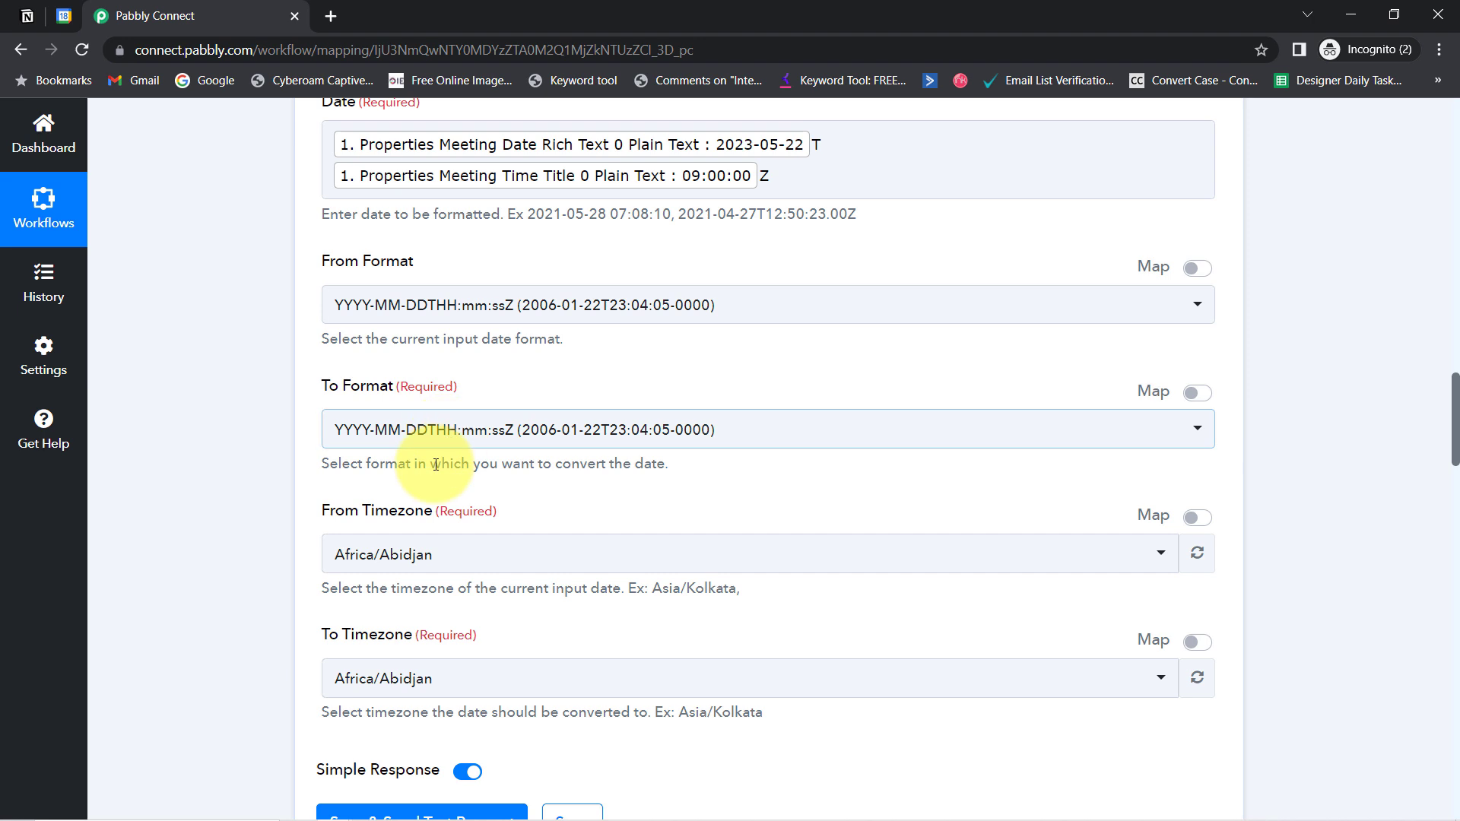
pyautogui.moveTo(333, 389); pyautogui.dragTo(403, 409)
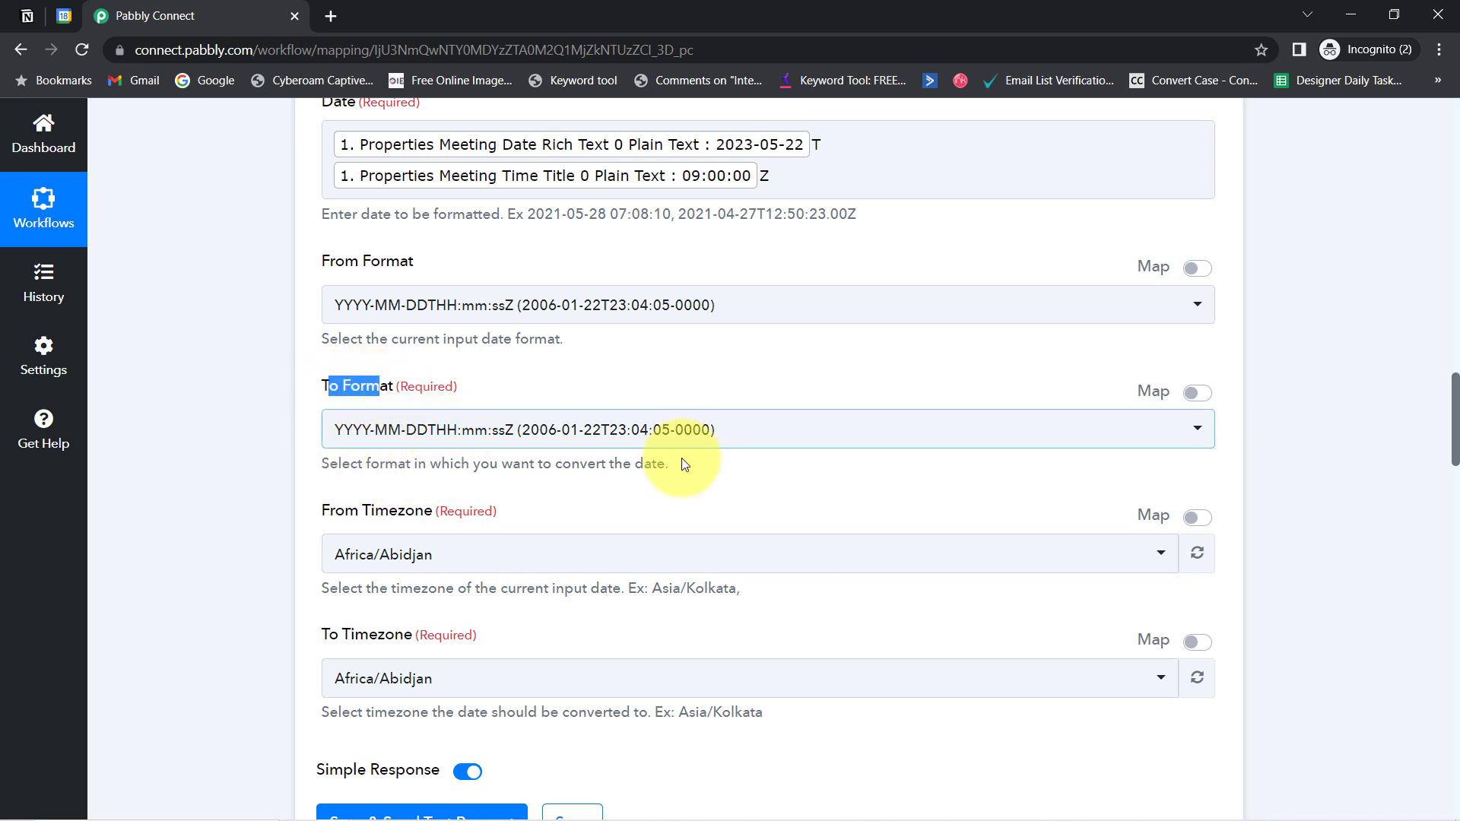
pyautogui.scroll(-3, 1455, 415)
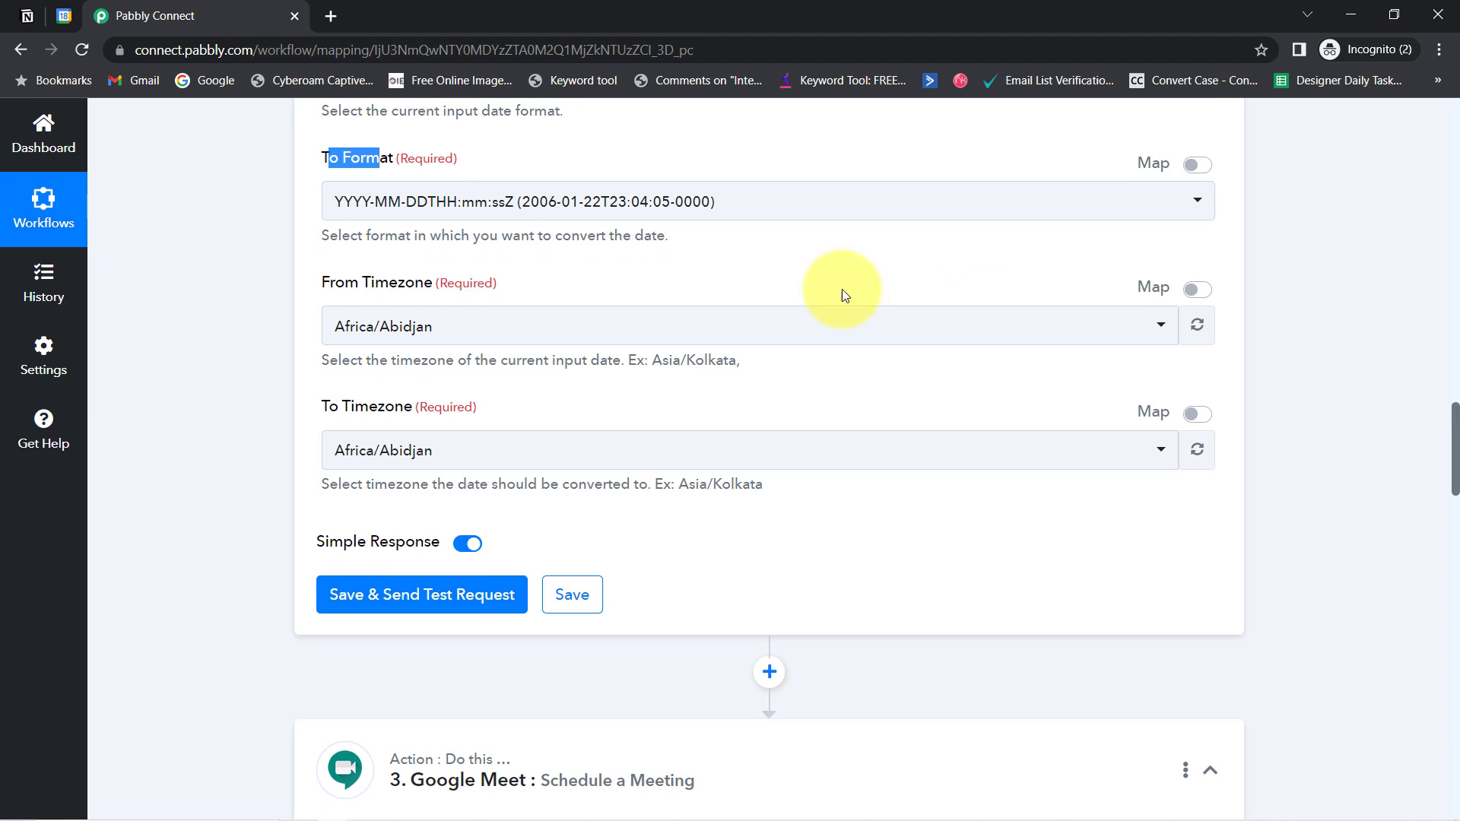
pyautogui.click(461, 326)
pyautogui.write('asia/kol')
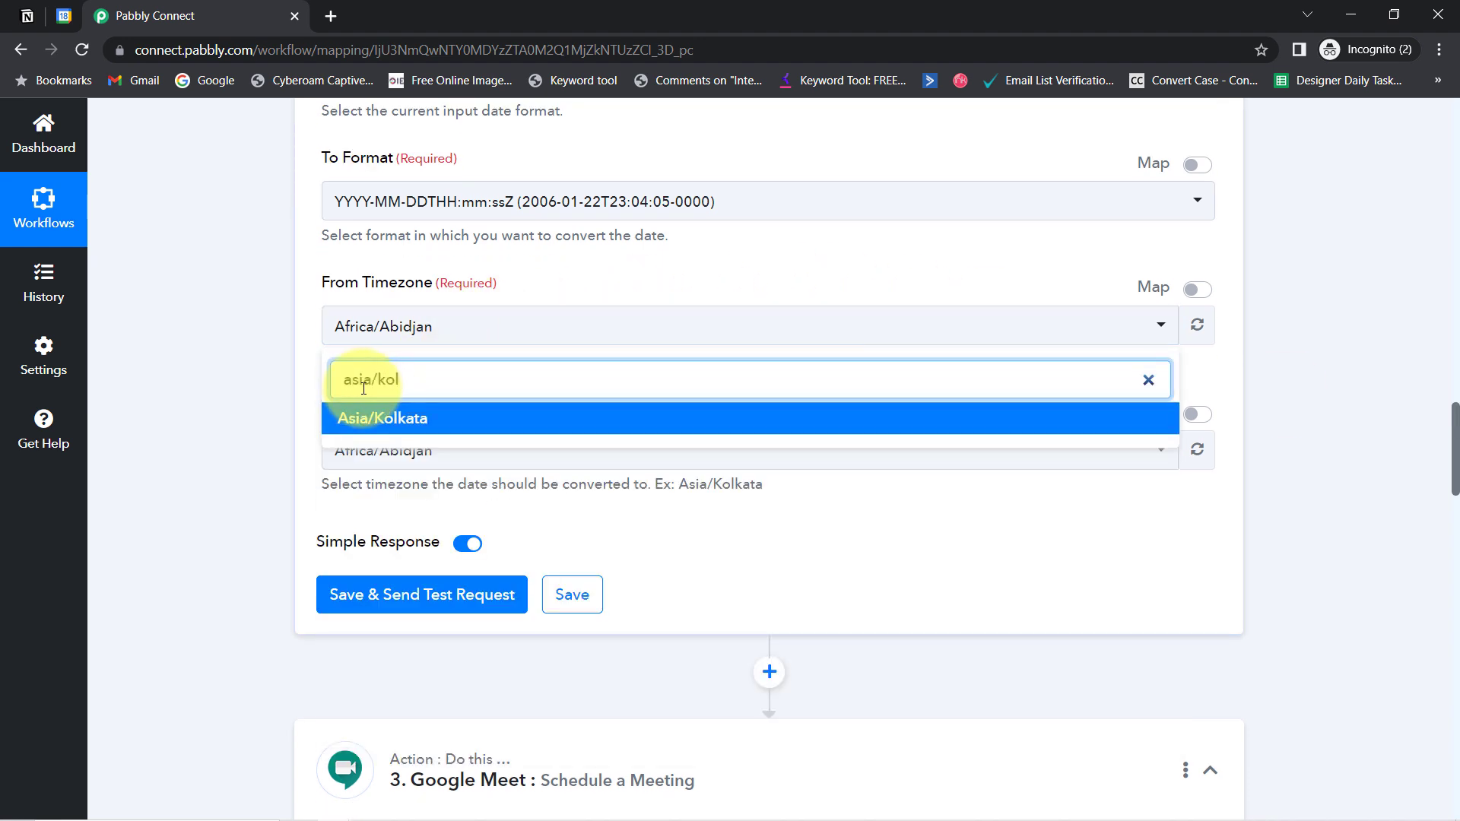
pyautogui.click(371, 416)
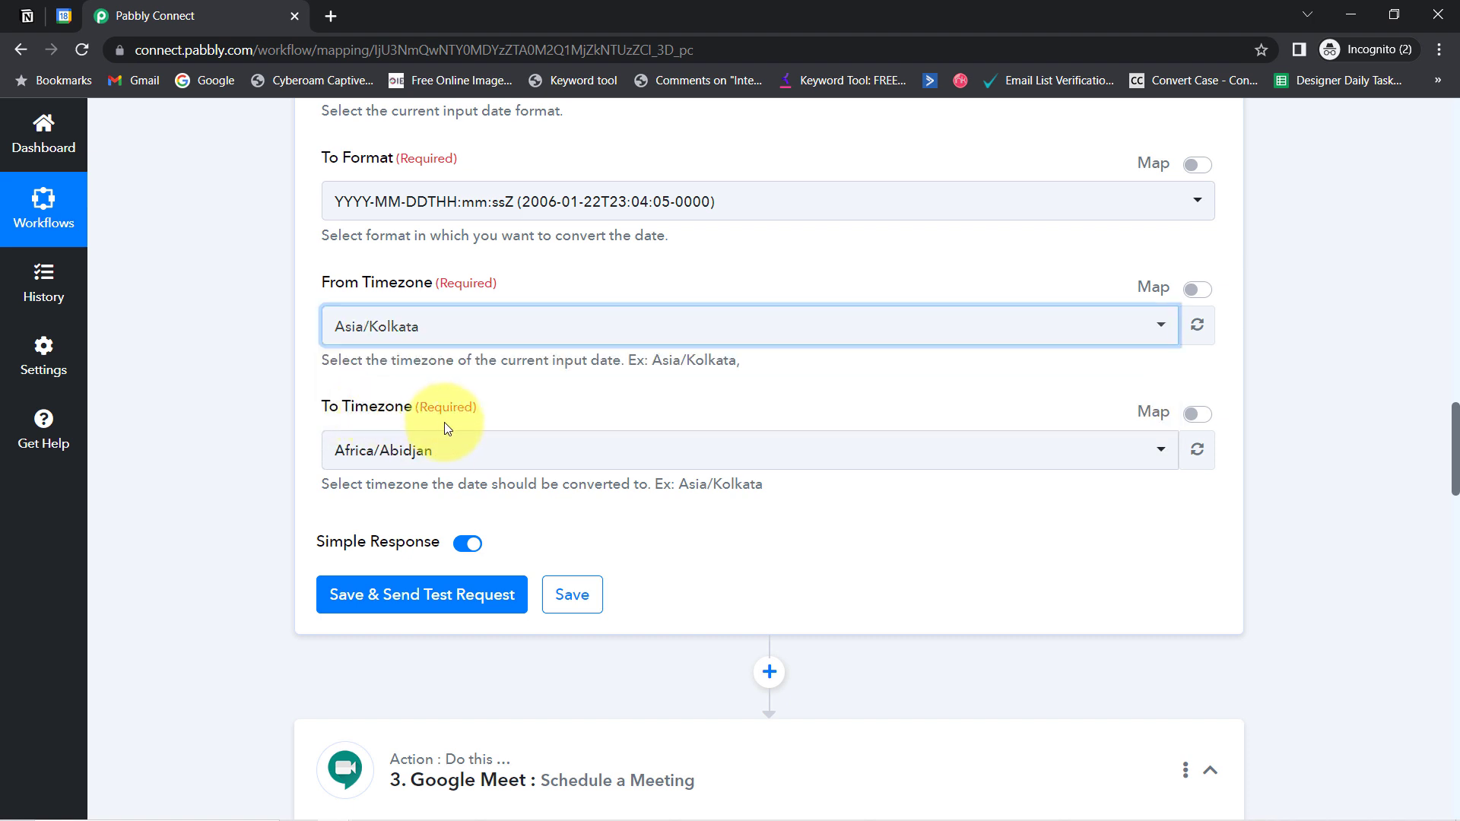
# Set To Timezone to Etc/UTC and save the Format Date with Time Zone action with a test request
pyautogui.click(446, 457)
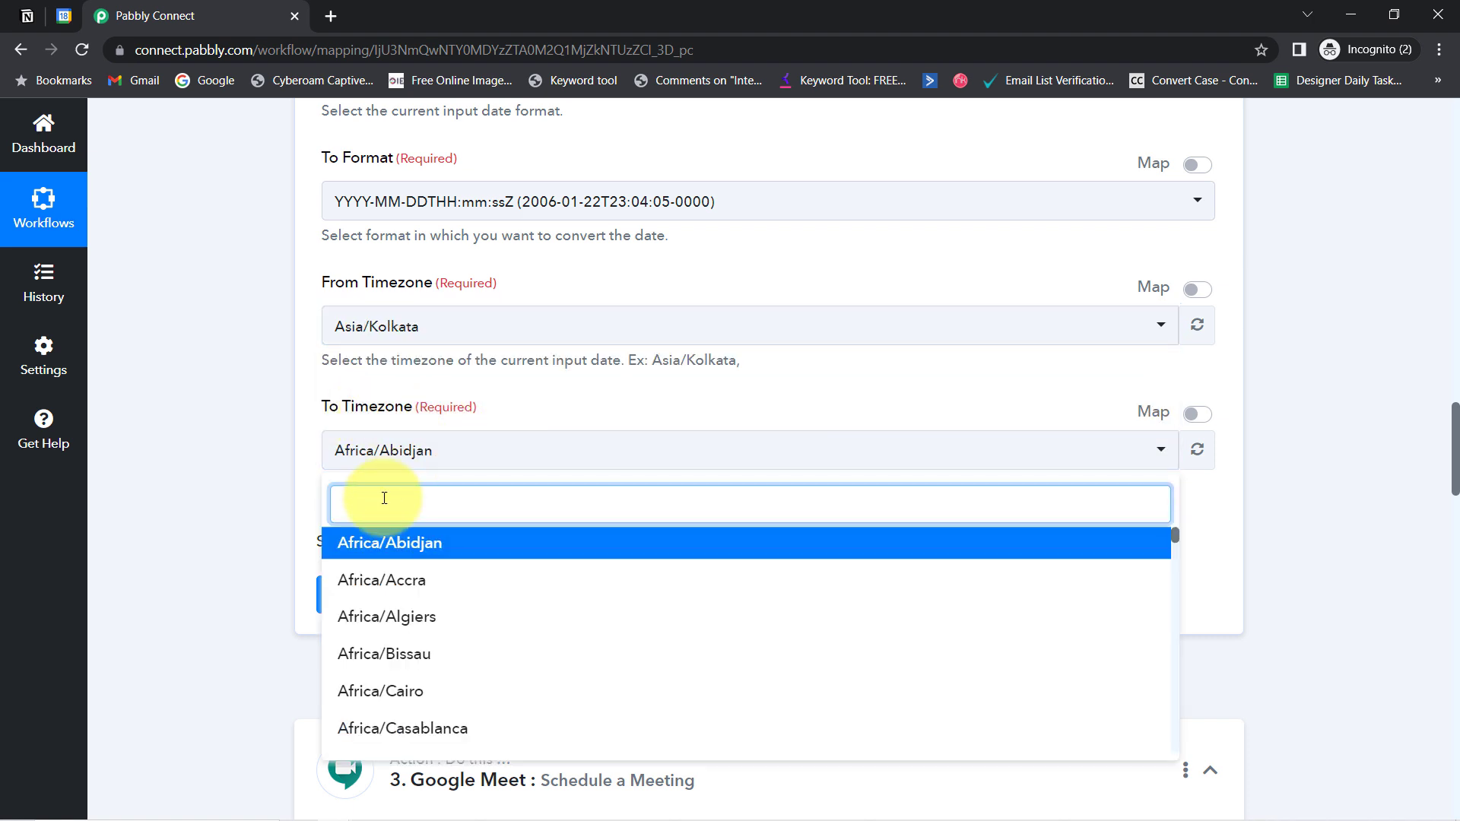
pyautogui.write('utc')
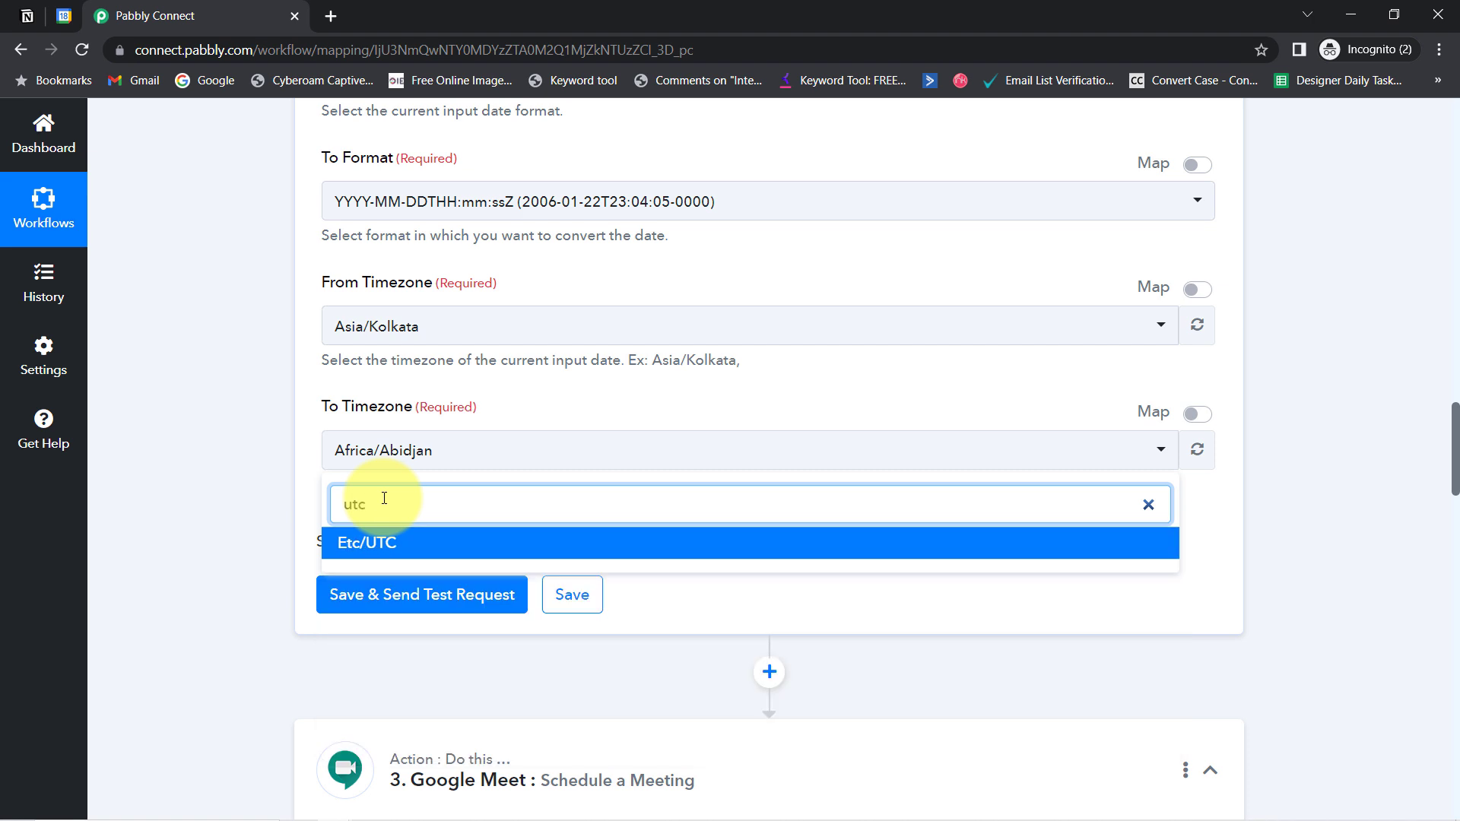
pyautogui.click(365, 543)
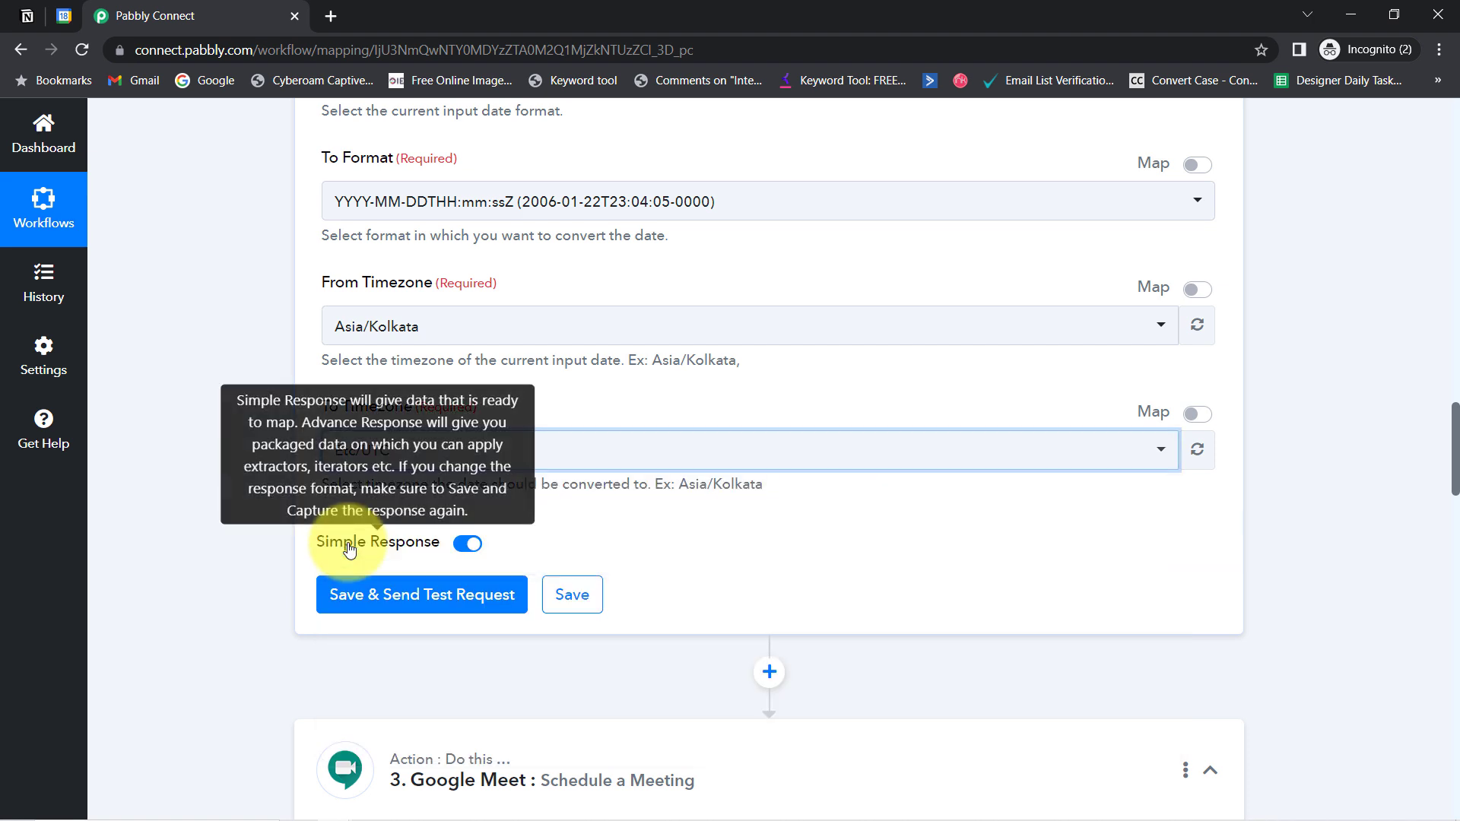
pyautogui.click(340, 598)
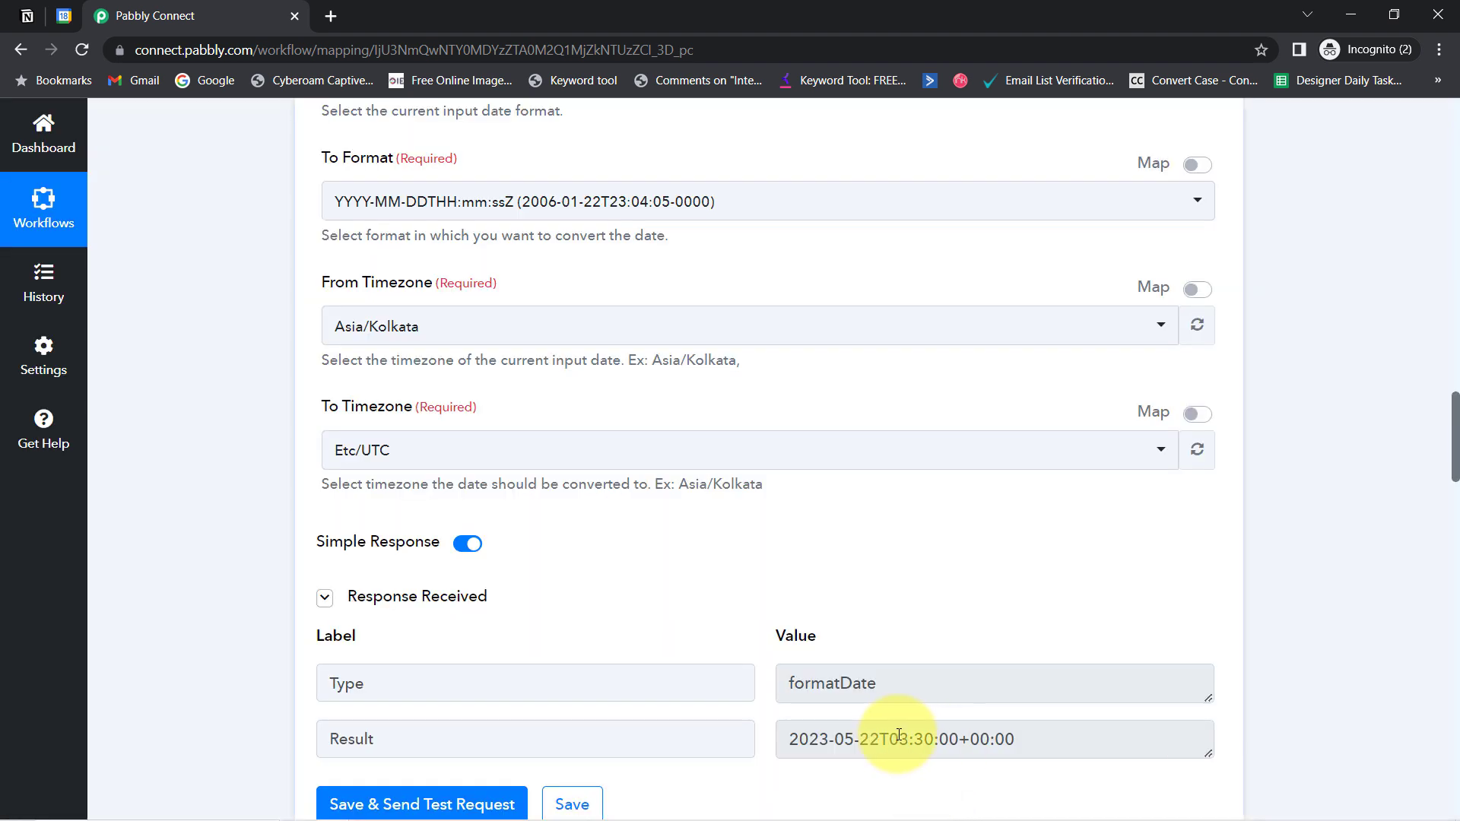
# Compare the converted start time in the test result with the May 22 event's time in Google Calendar, then return to Pabbly Connect
pyautogui.moveTo(871, 739); pyautogui.dragTo(1036, 723)
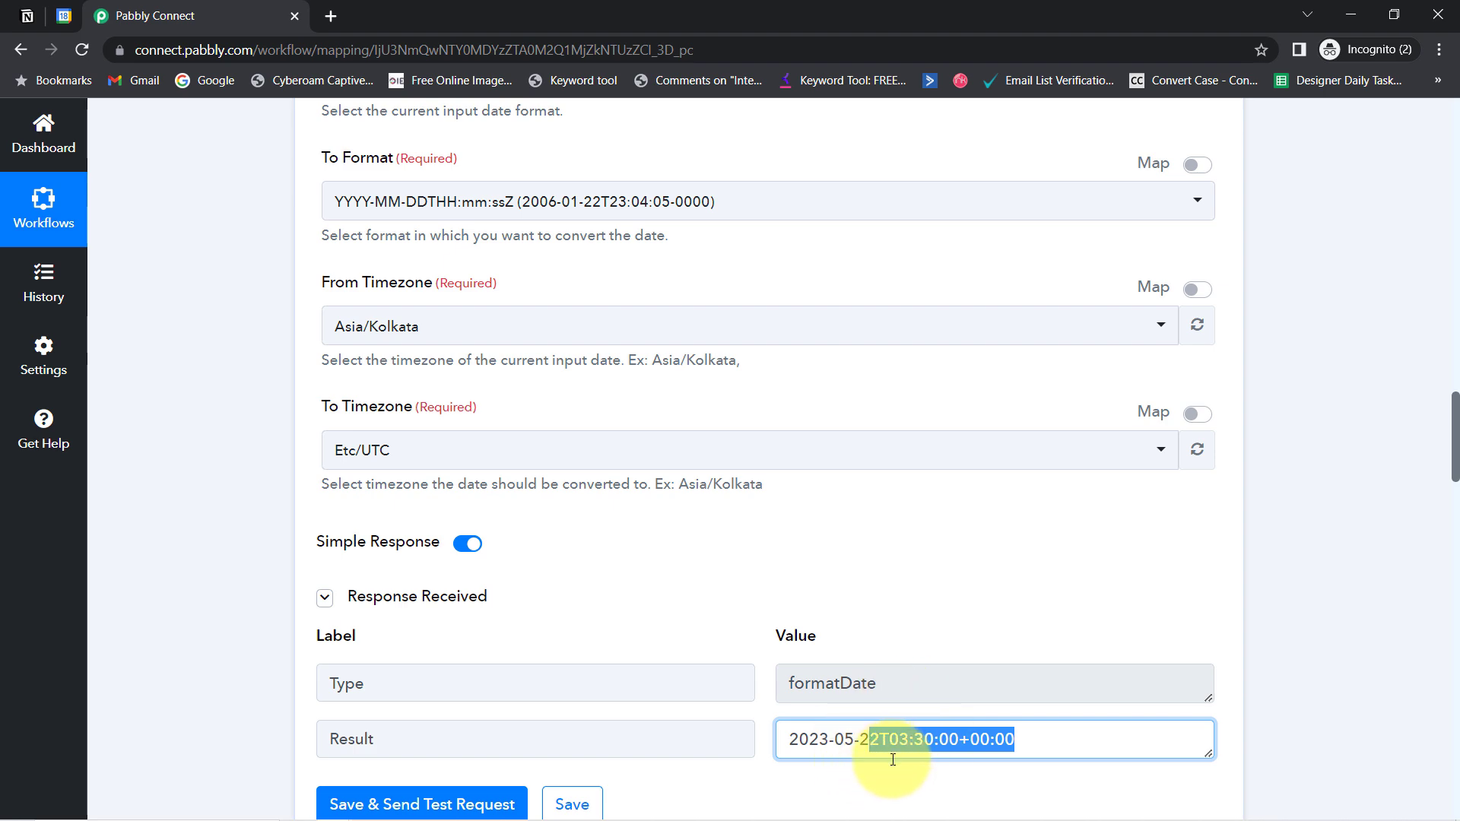
pyautogui.click(64, 16)
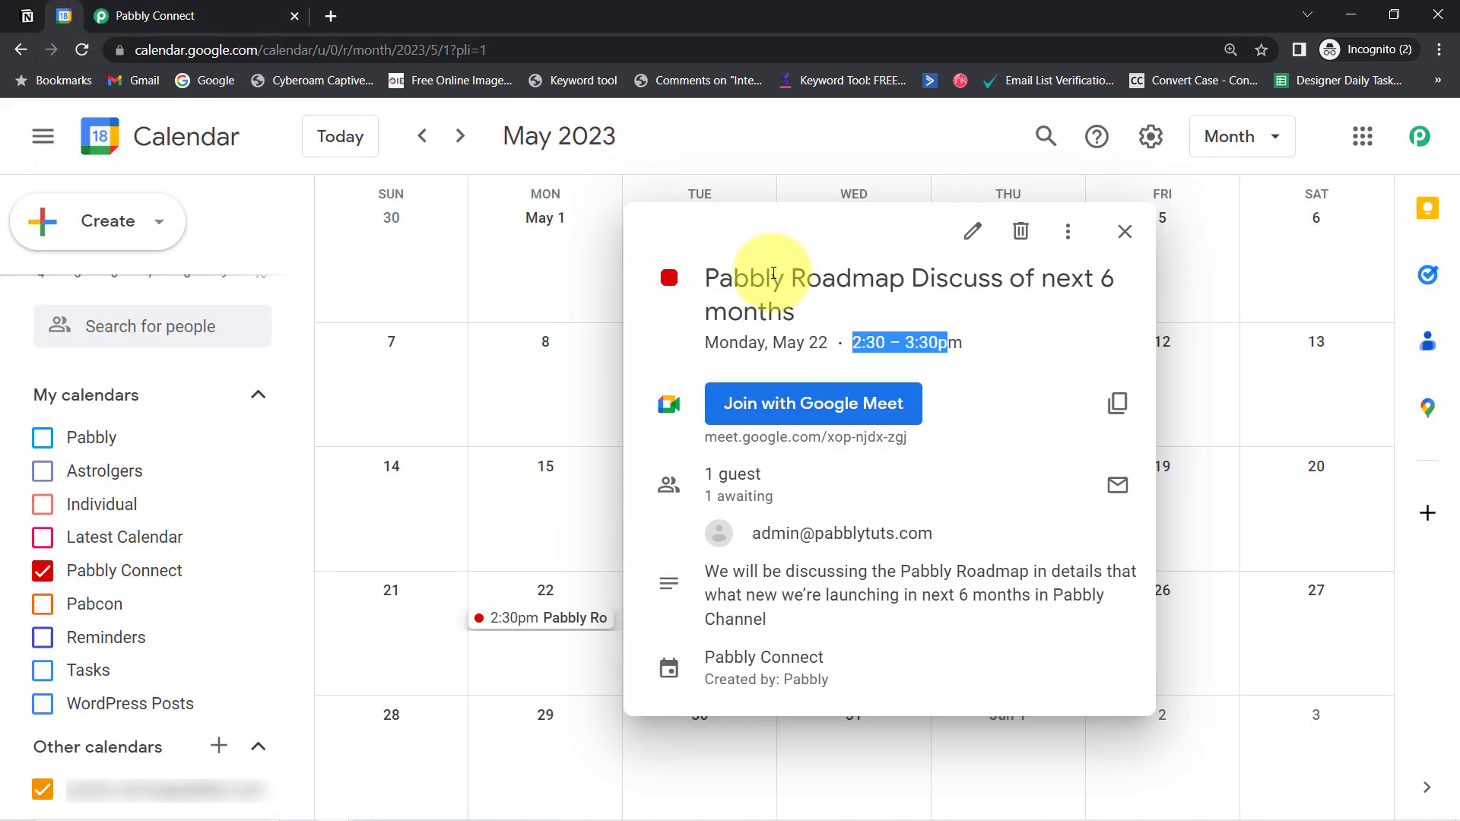
pyautogui.click(152, 14)
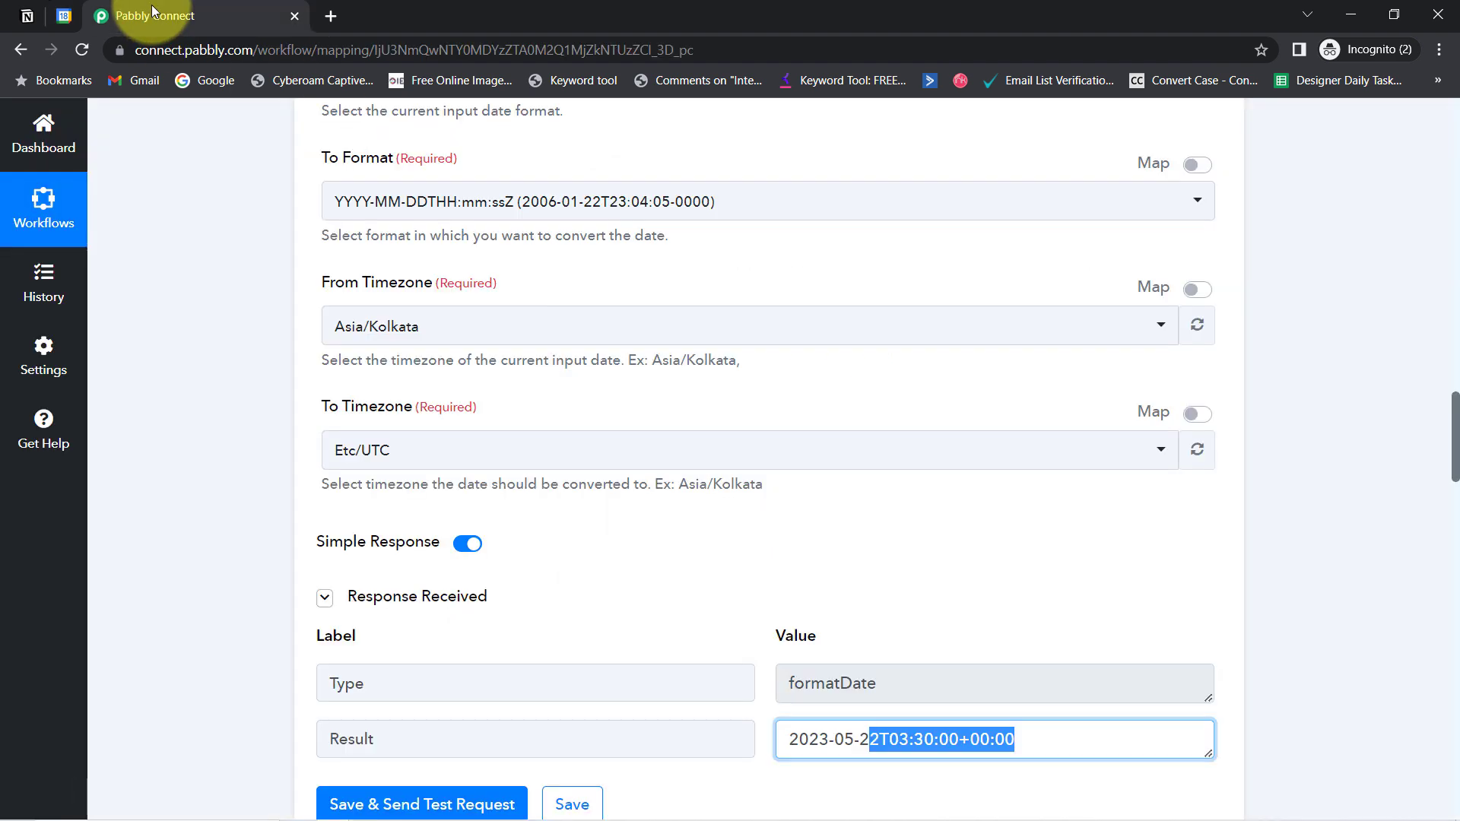
# Rename the Format Date with Time Zone action to Start Date Time Conversion
pyautogui.scroll(3, 1385, 509)
pyautogui.scroll(5, 1378, 385)
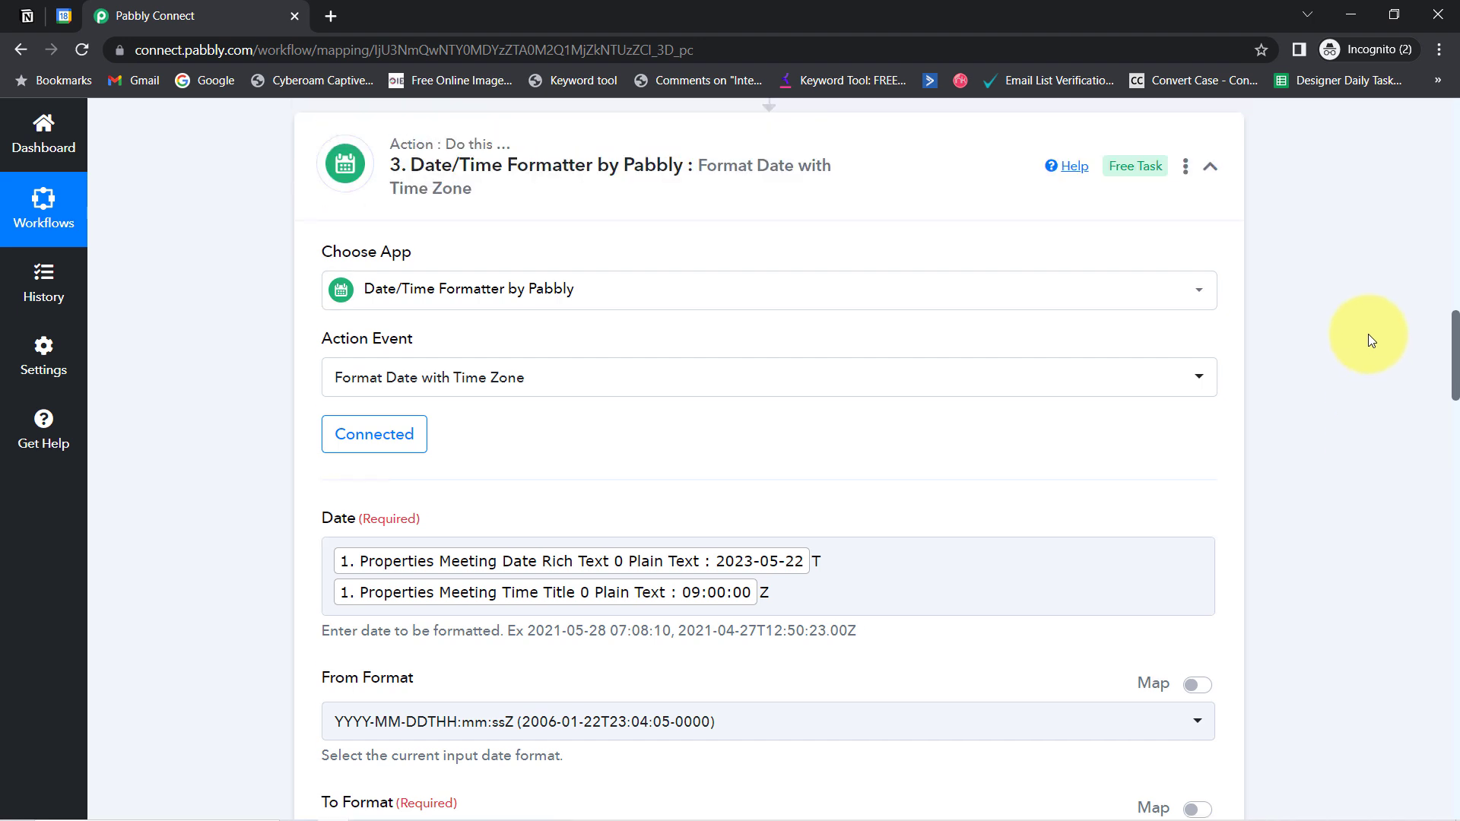
pyautogui.scroll(2, 1370, 336)
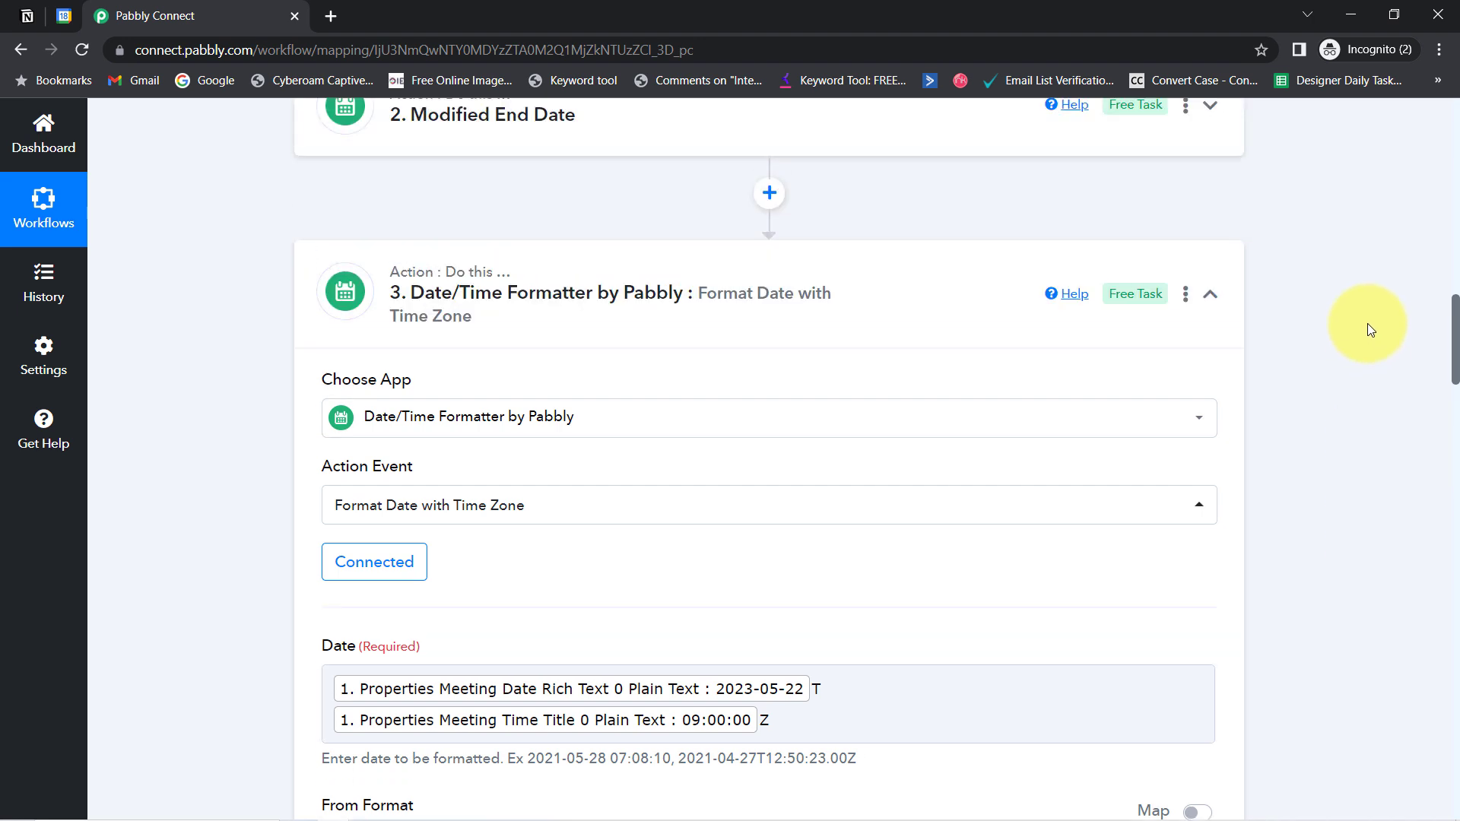
pyautogui.click(1187, 296)
pyautogui.click(1118, 329)
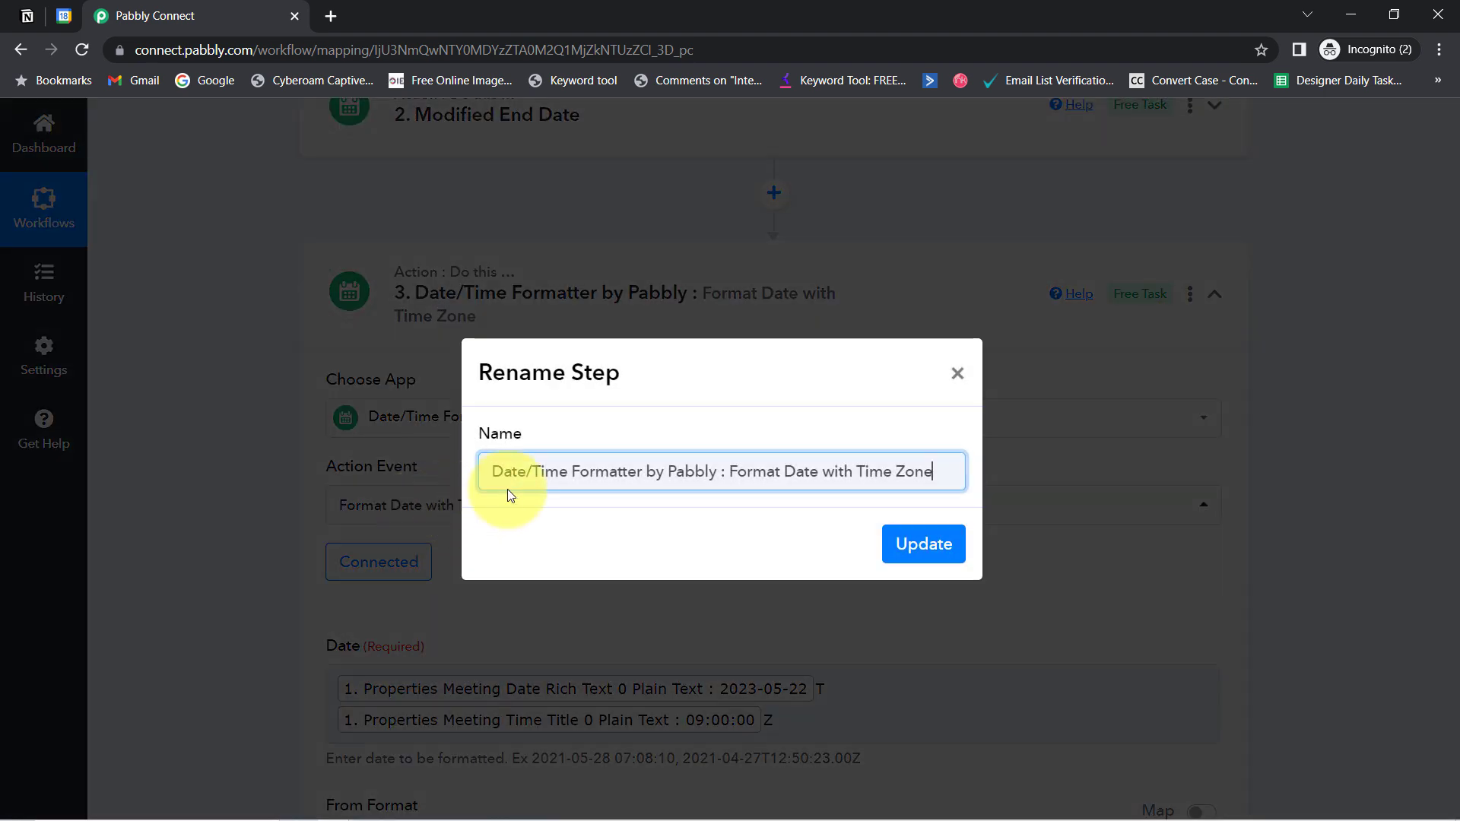
pyautogui.tripleClick(522, 472)
pyautogui.write('S')
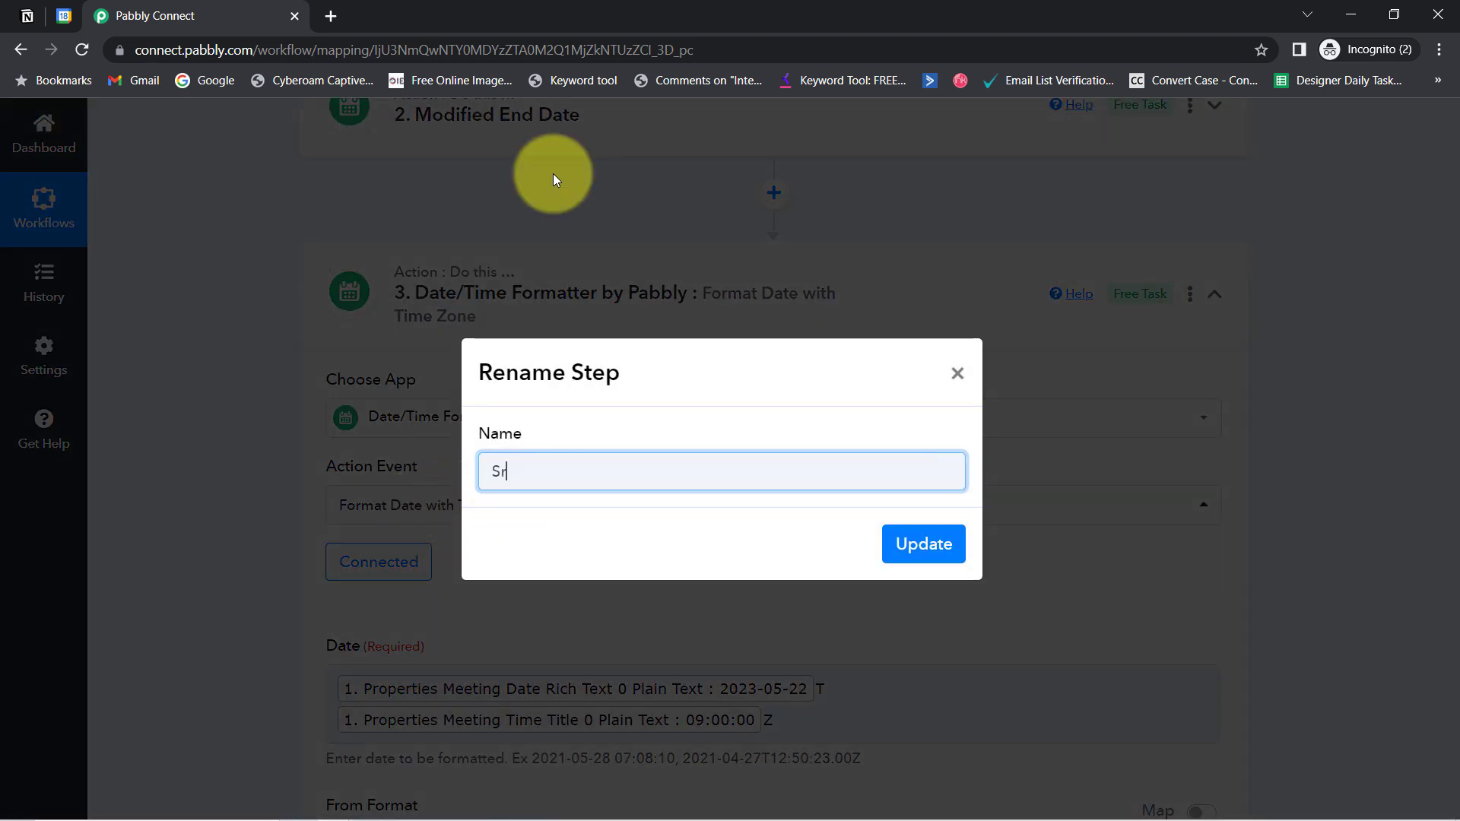
pyautogui.write('tart Date Time Conversion')
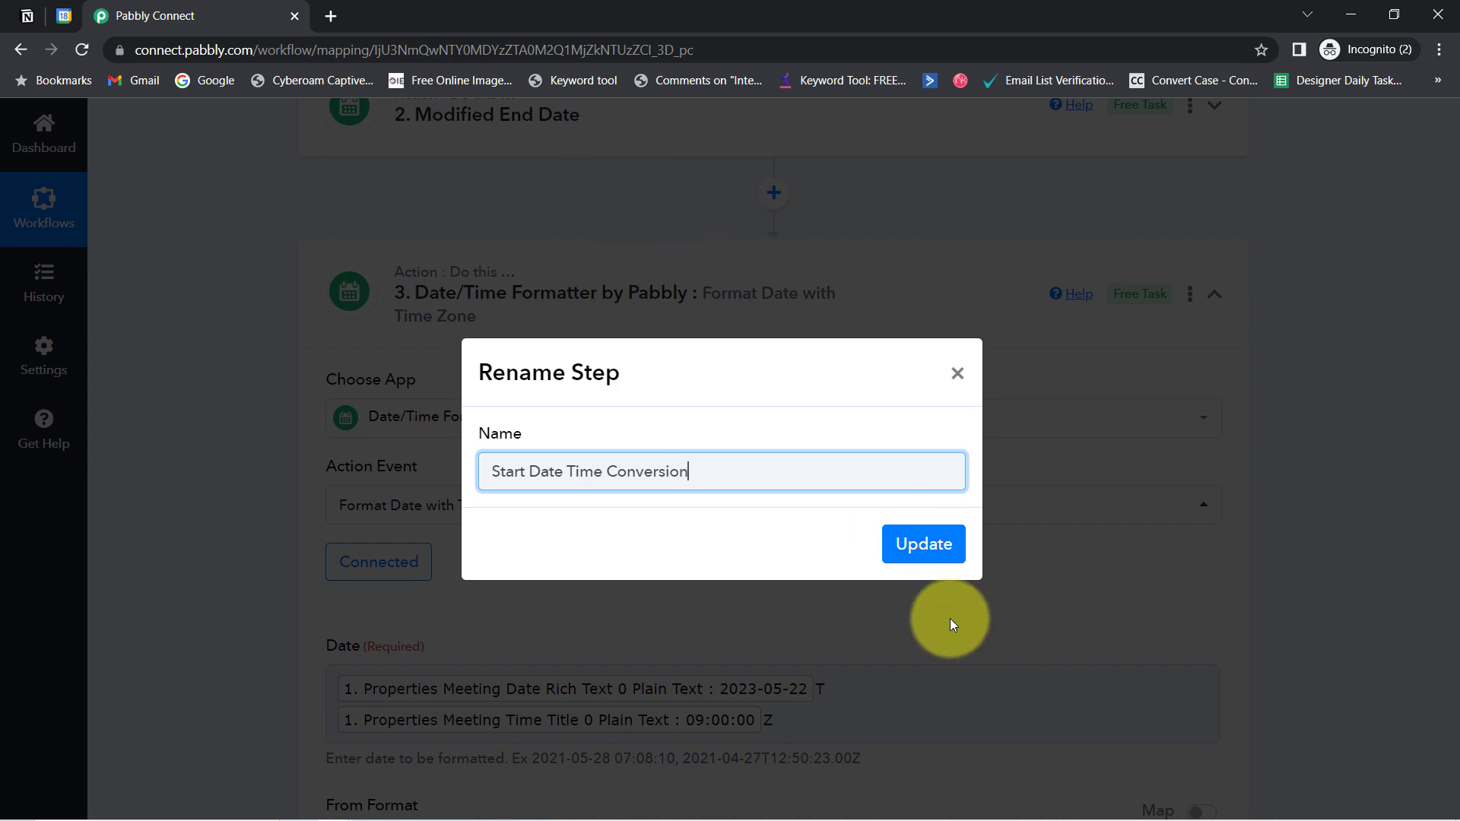
pyautogui.click(928, 552)
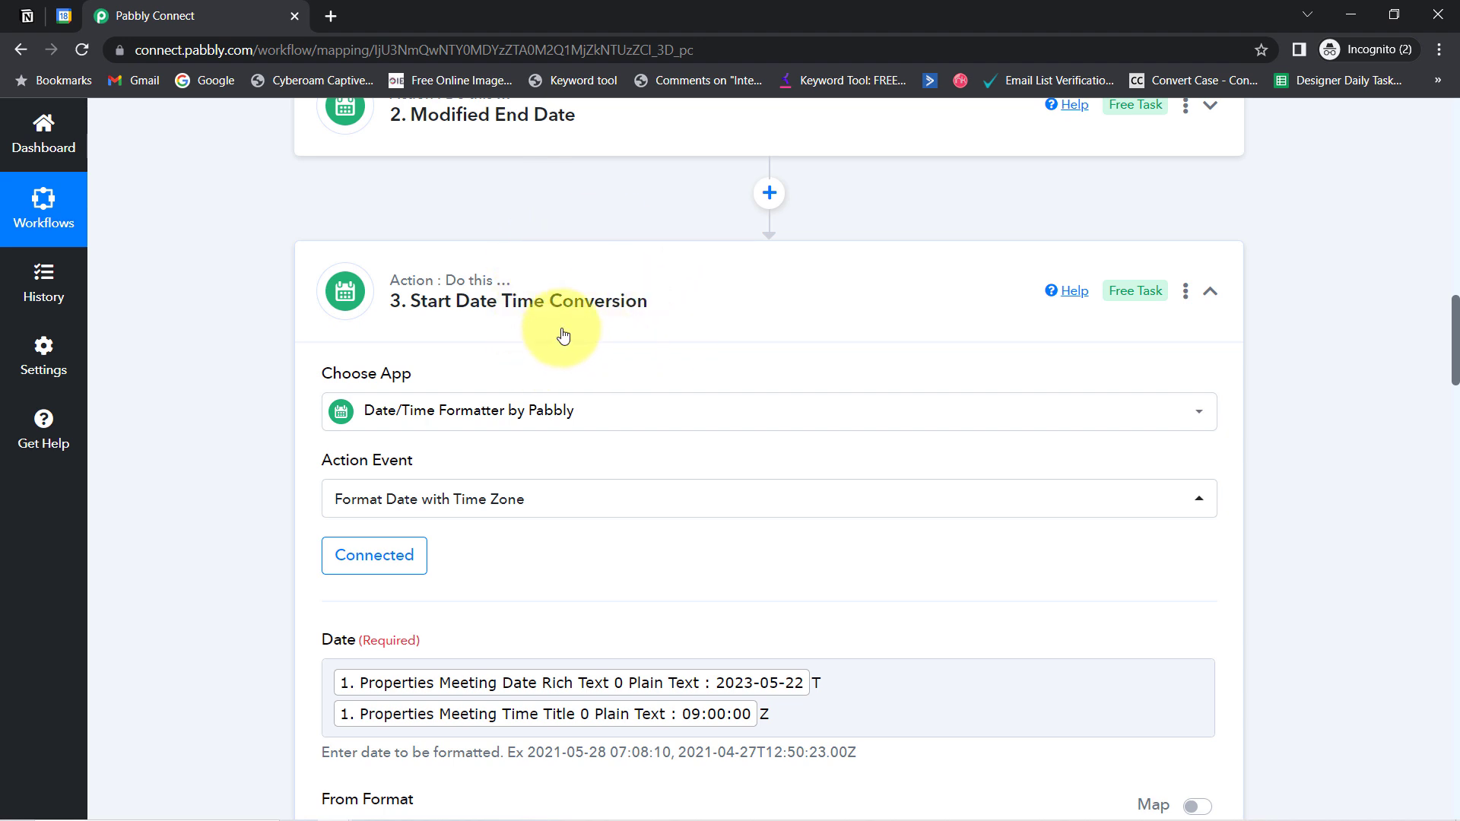
# Collapse the Start Date Time Conversion step, copy it and paste the duplicate directly below it
pyautogui.click(528, 289)
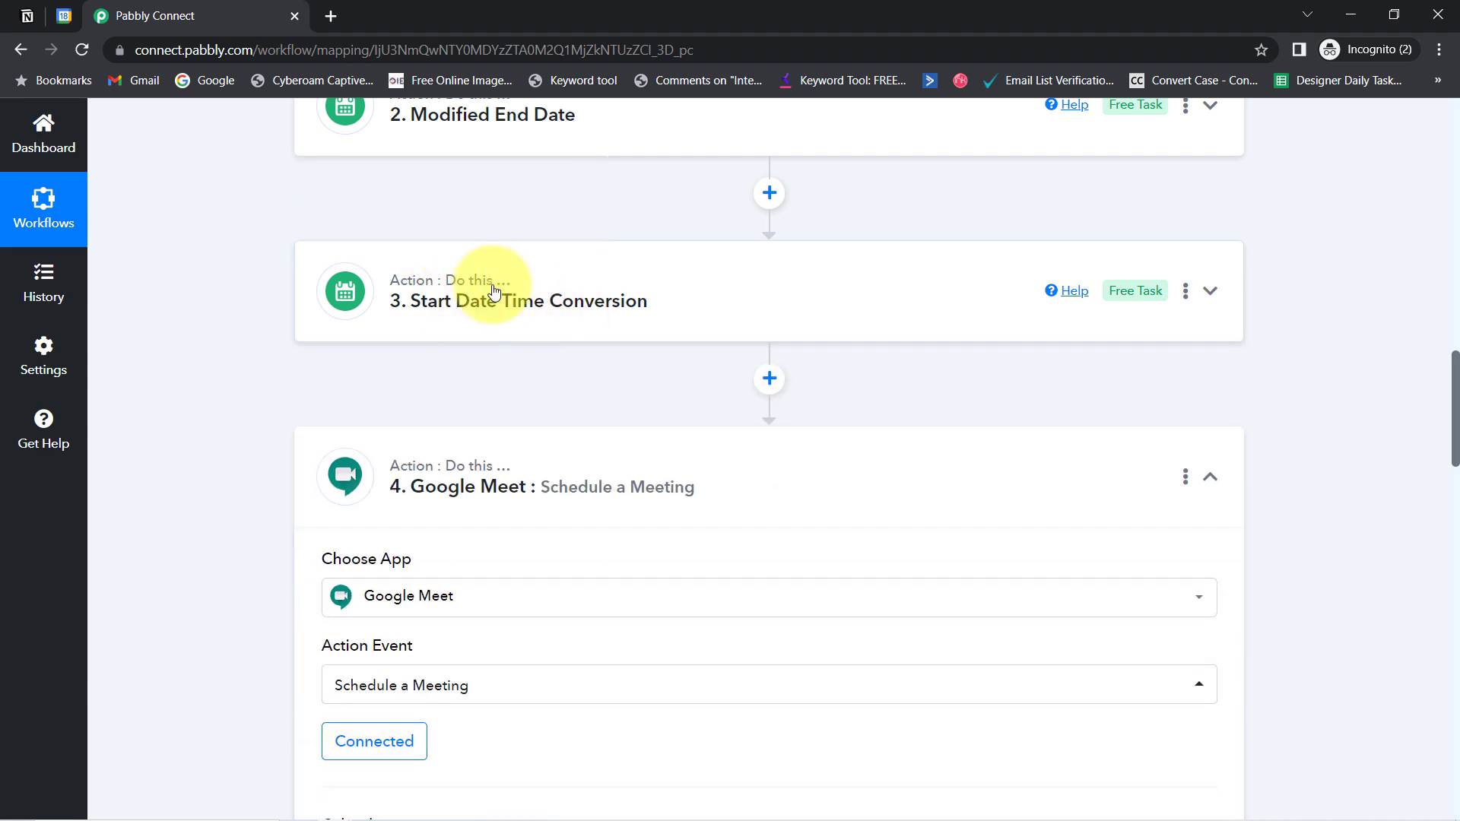
pyautogui.click(1187, 292)
pyautogui.click(1095, 361)
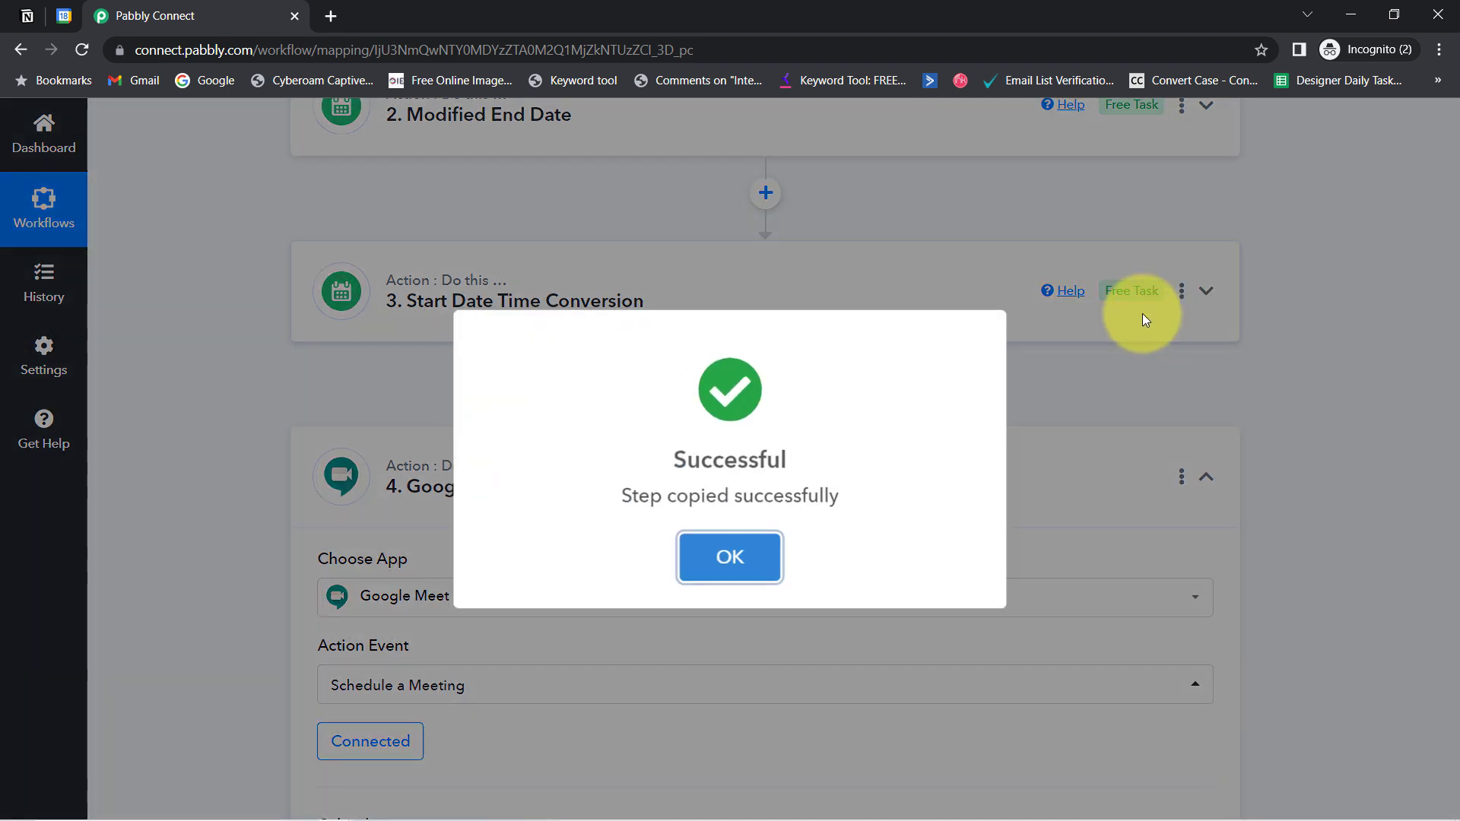
pyautogui.click(730, 553)
pyautogui.click(1183, 290)
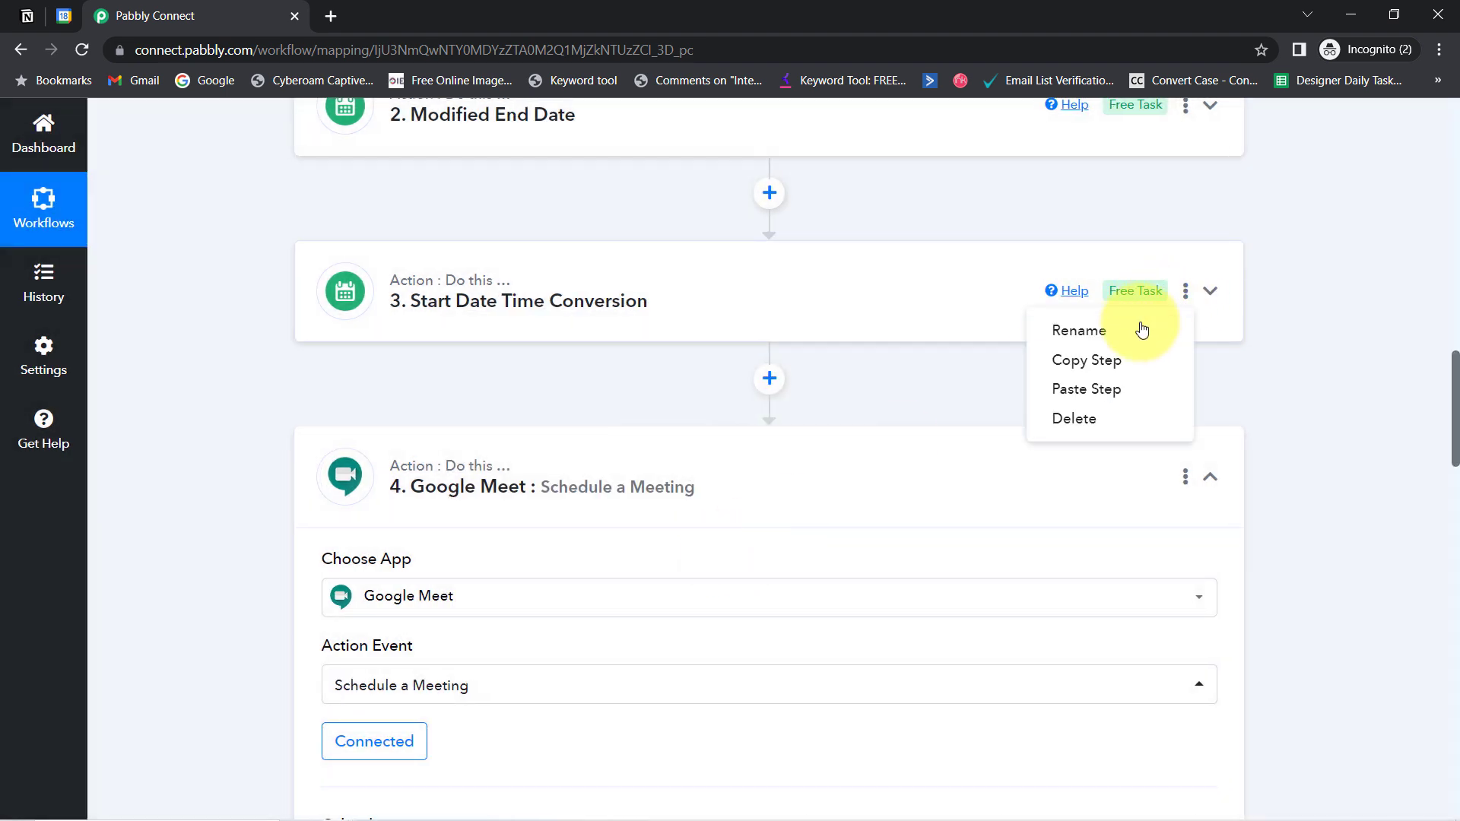
pyautogui.click(1097, 391)
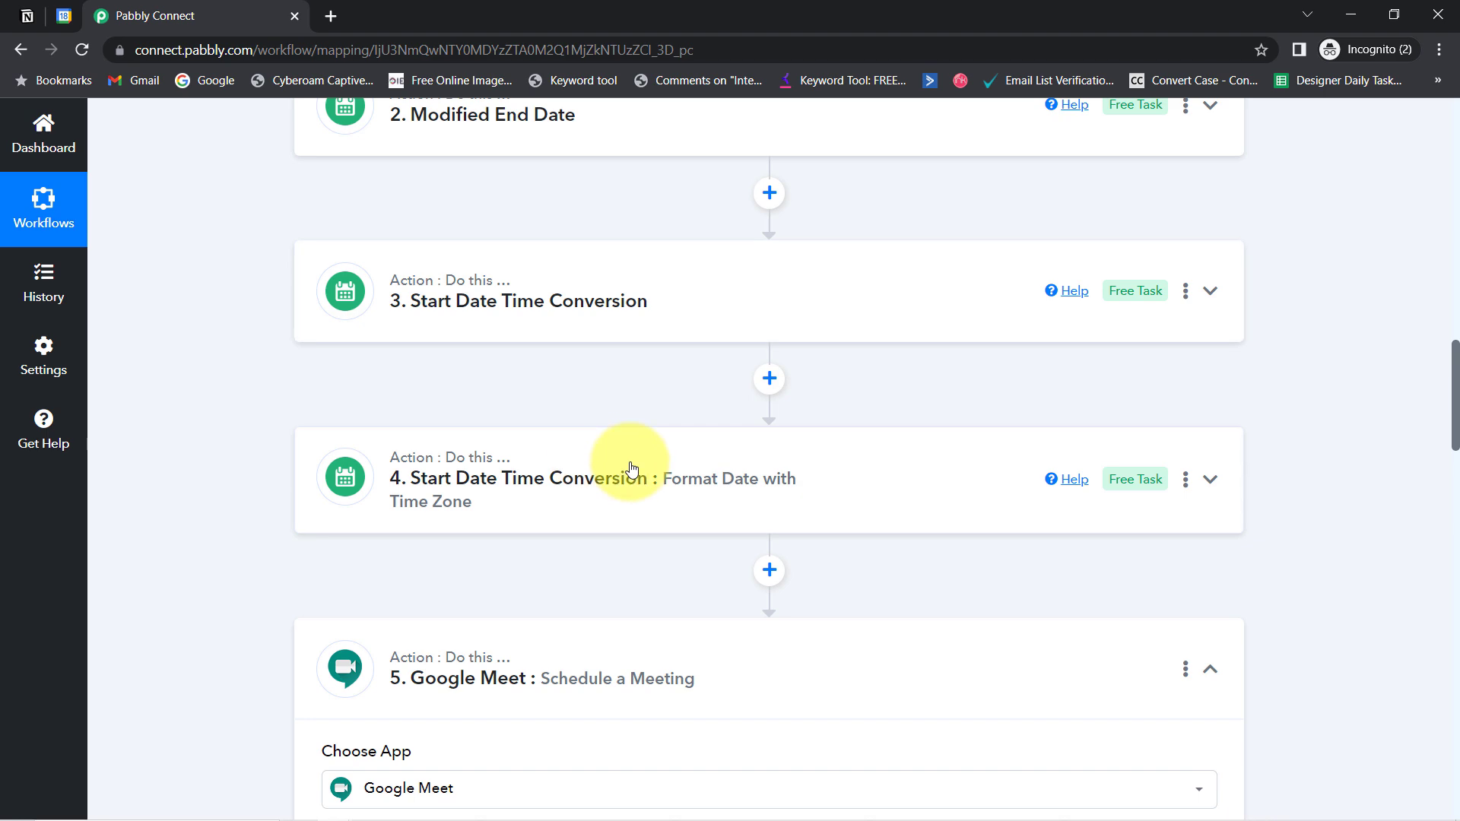
# Rename the pasted duplicate step to End Date Time Conversion
pyautogui.click(1184, 481)
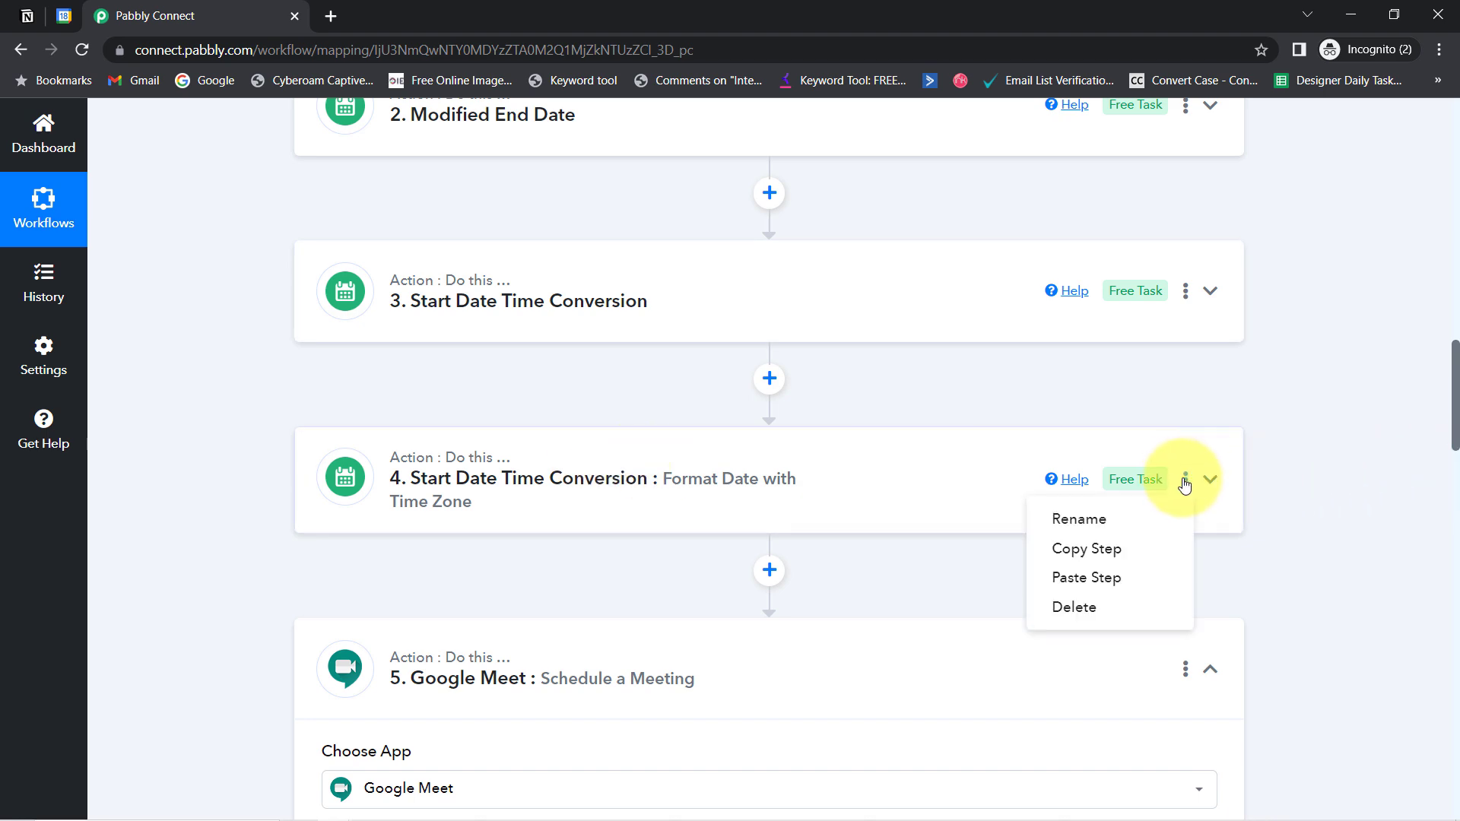
pyautogui.click(1063, 518)
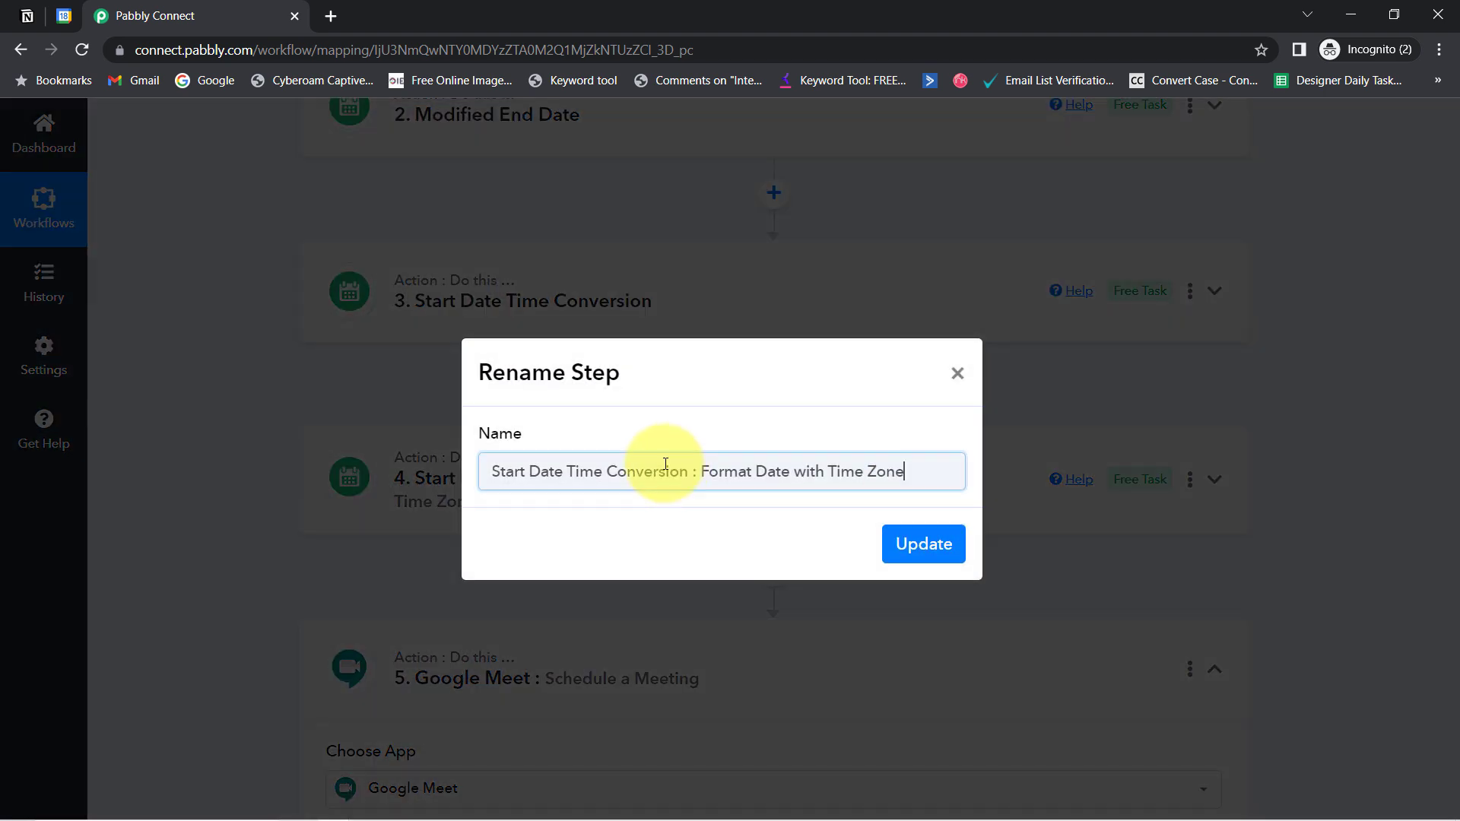
pyautogui.click(679, 470)
pyautogui.hotkey('ctrl', 'a')
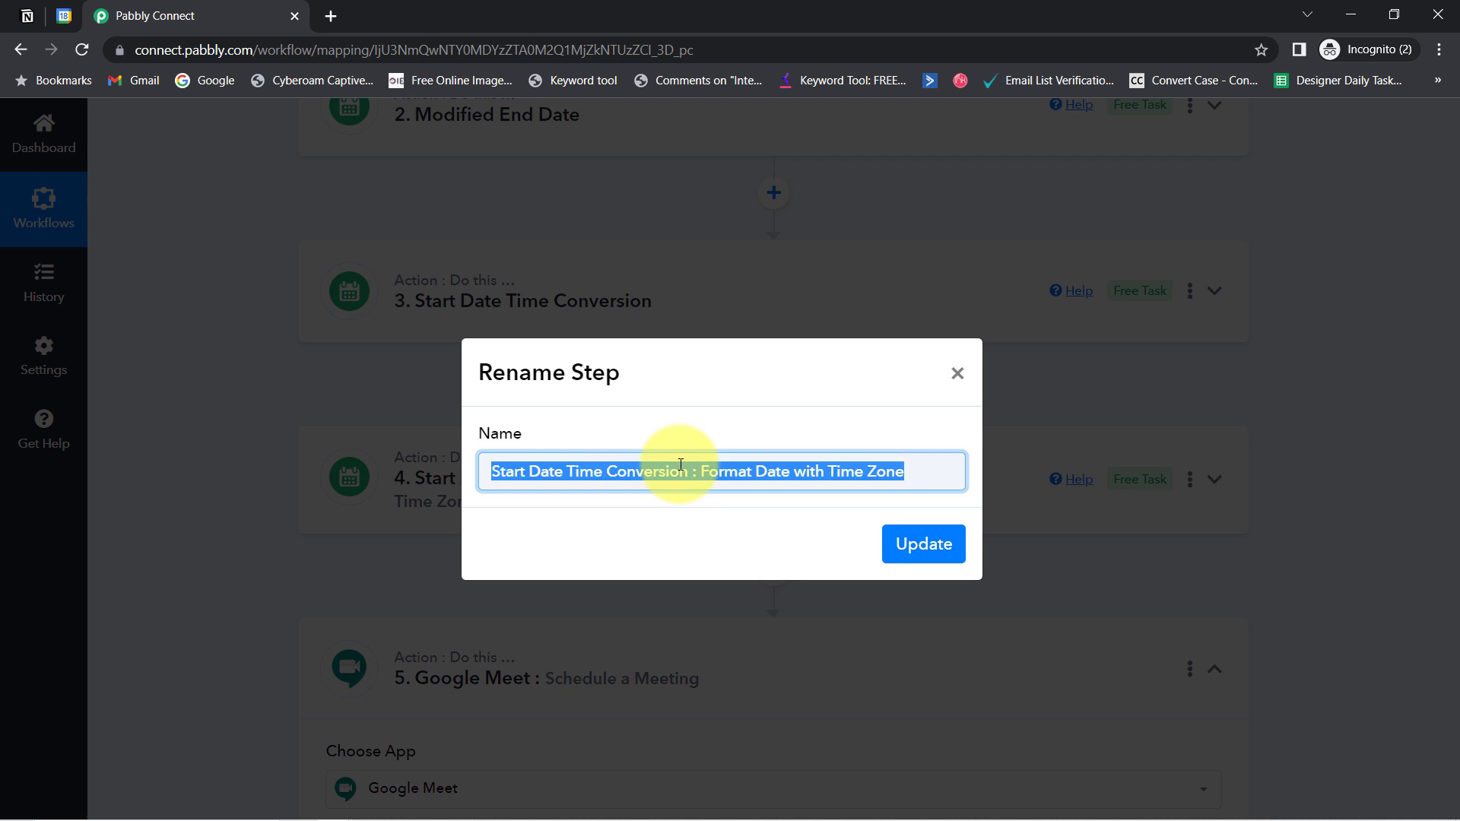
pyautogui.write('End Date Time Conversion')
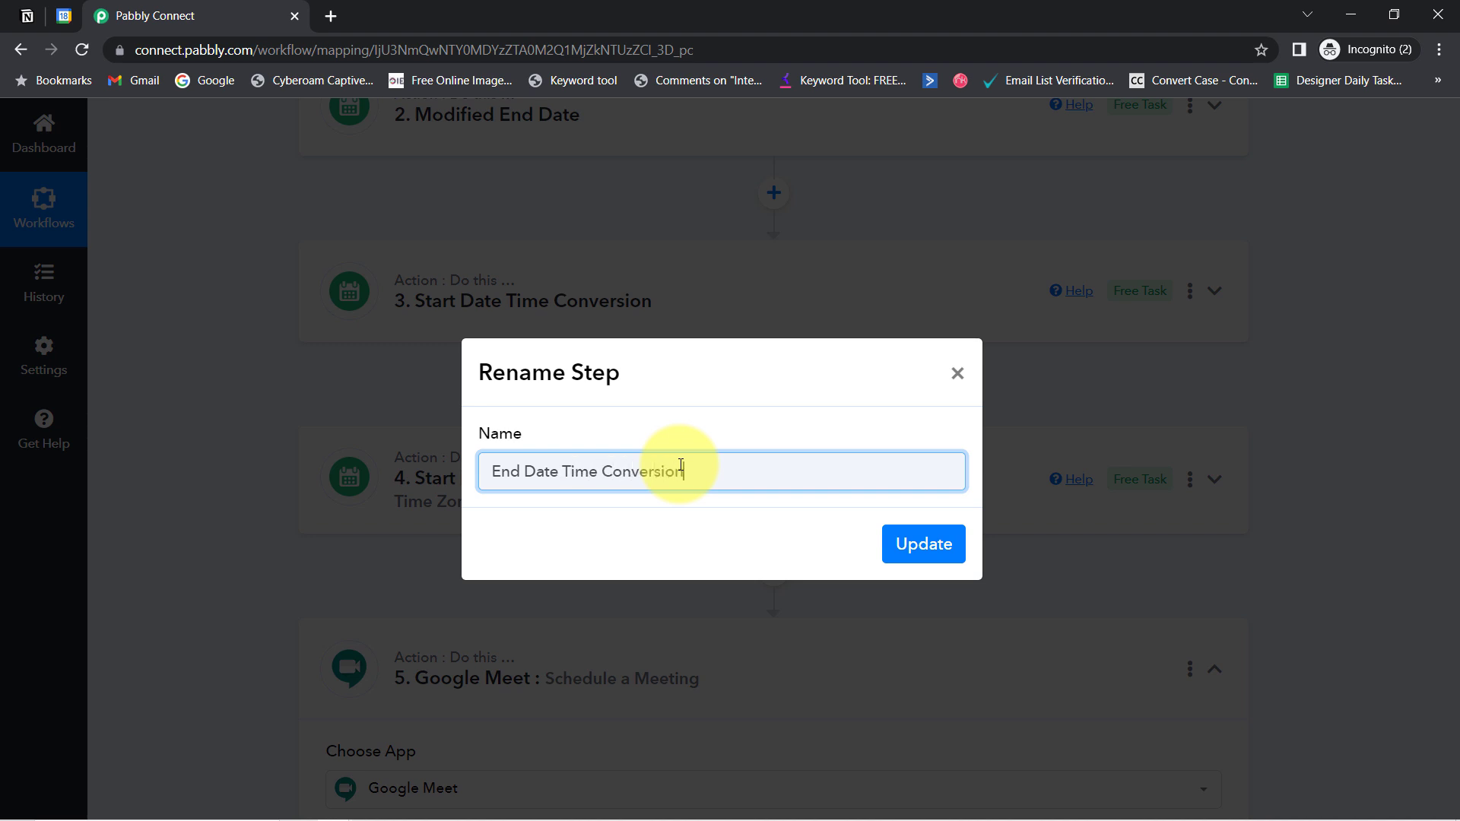
pyautogui.click(915, 547)
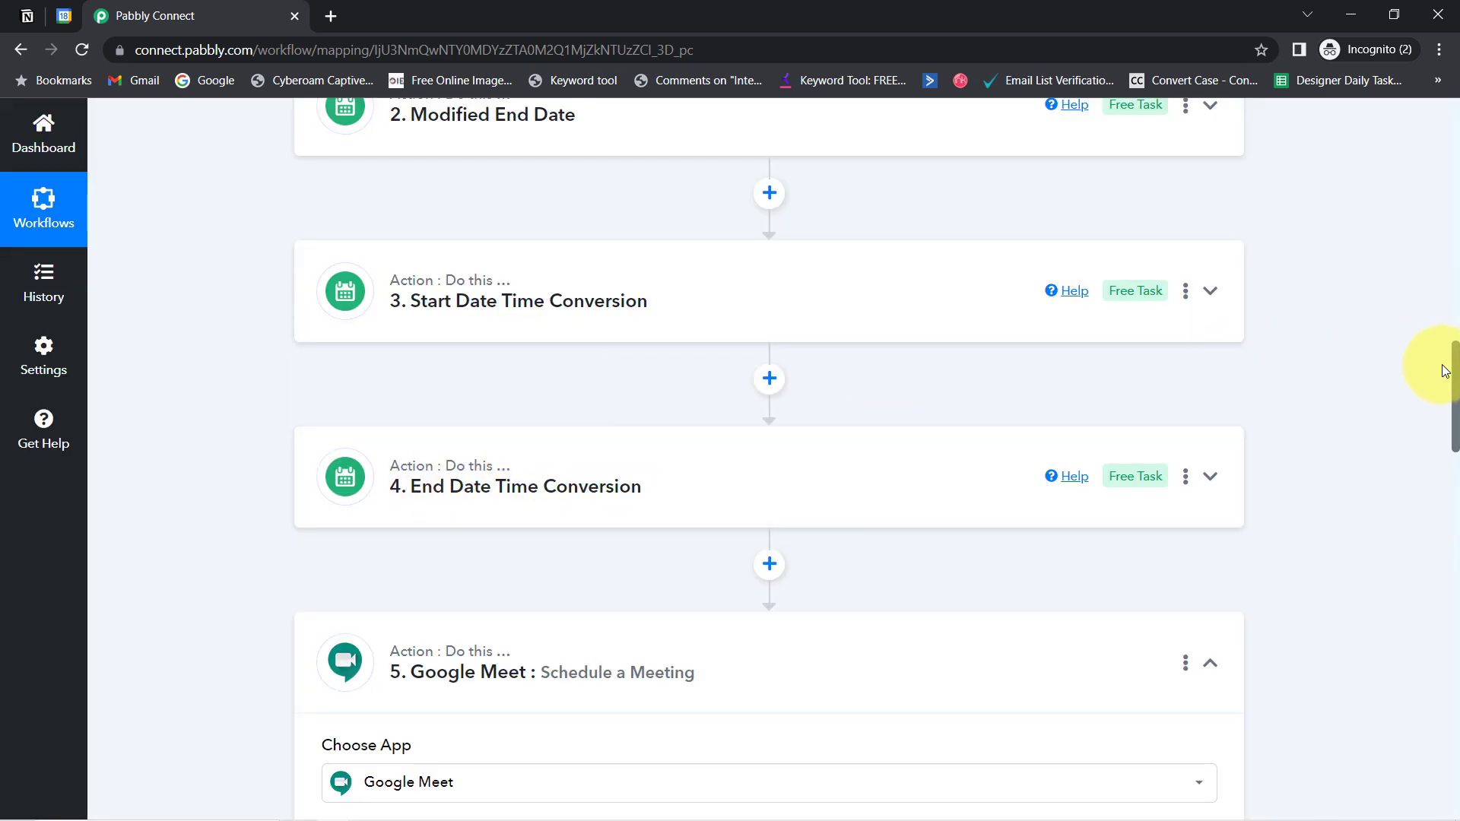
# Replace the Date value in End Date Time Conversion with the mapped Result of the Modified End Date step
pyautogui.scroll(-4, 1443, 396)
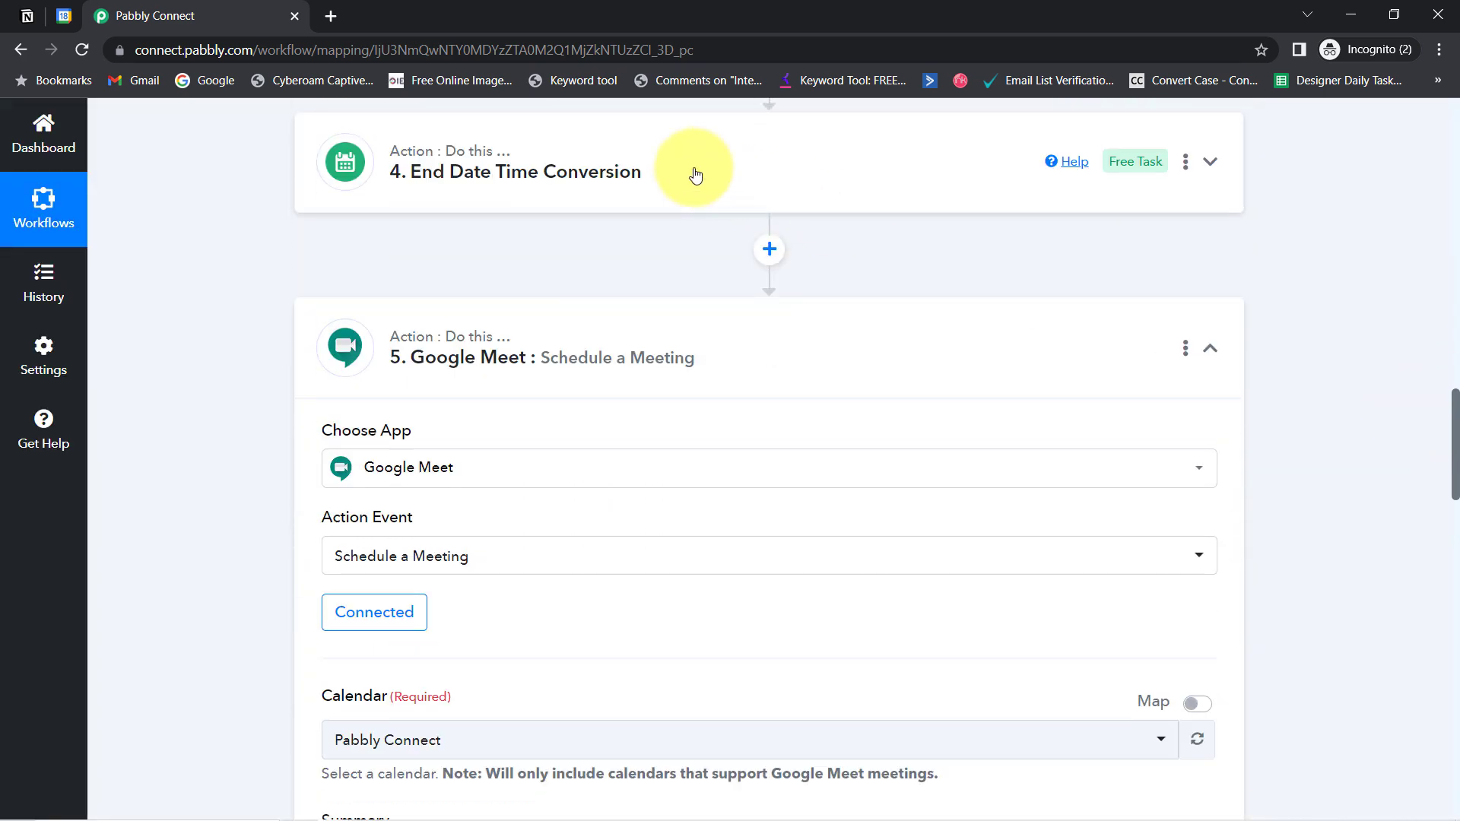
pyautogui.click(694, 174)
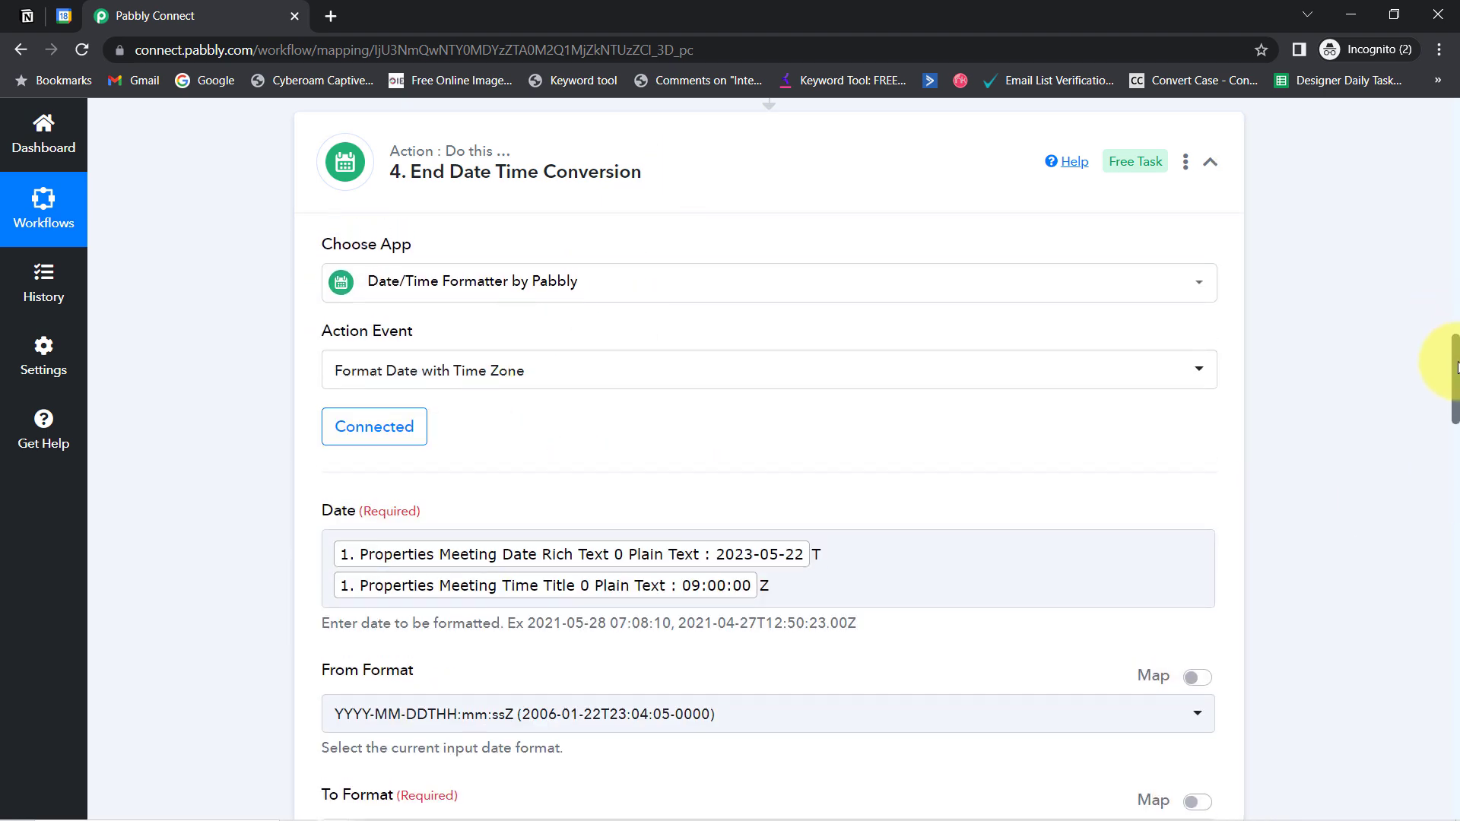
pyautogui.moveTo(1455, 361); pyautogui.dragTo(1455, 384)
pyautogui.click(479, 558)
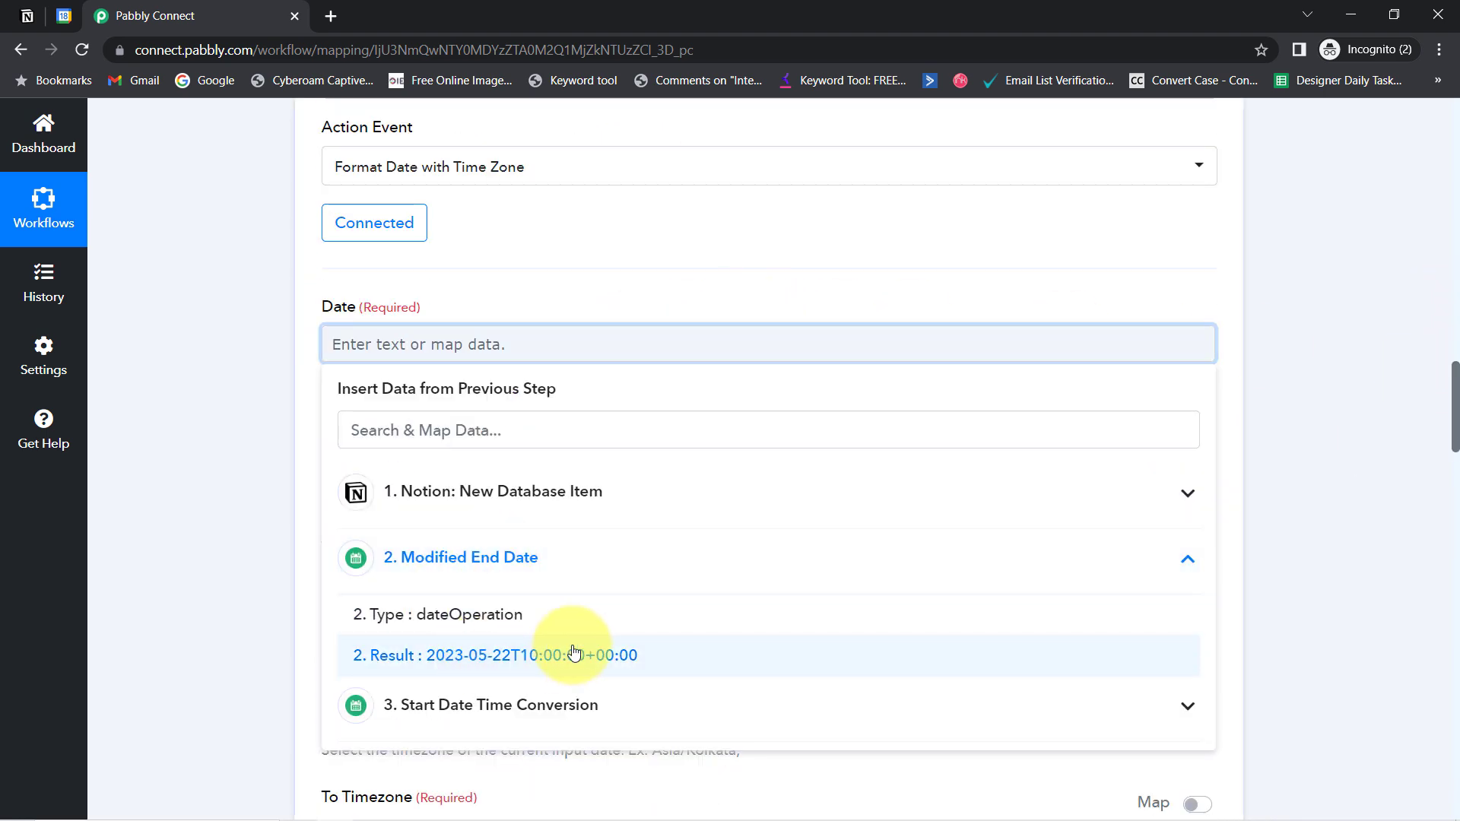
pyautogui.click(535, 656)
pyautogui.click(242, 448)
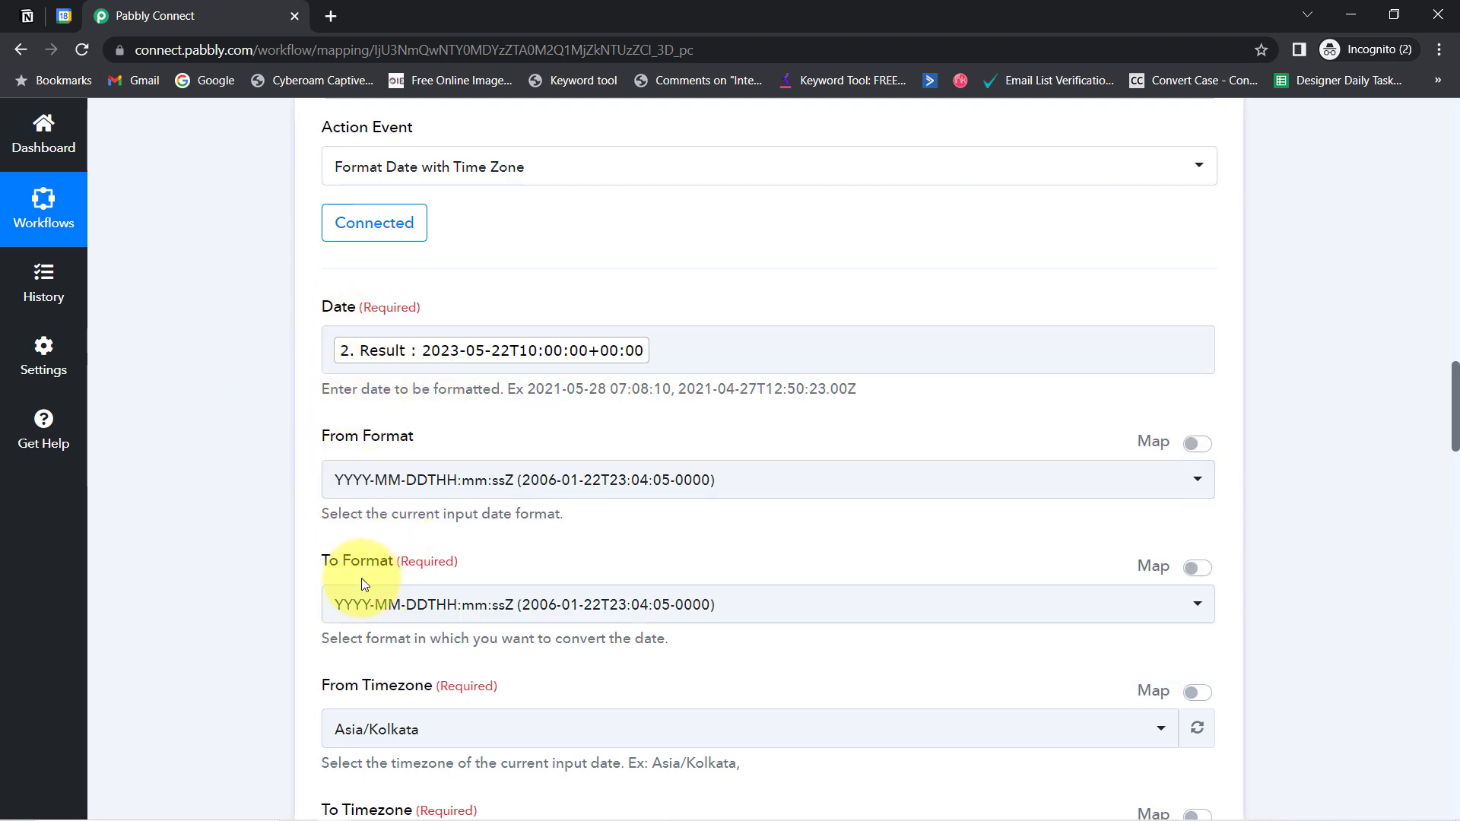
# Save the End Date Time Conversion action with a test request and check the returned Result
pyautogui.moveTo(1435, 423); pyautogui.dragTo(1434, 456)
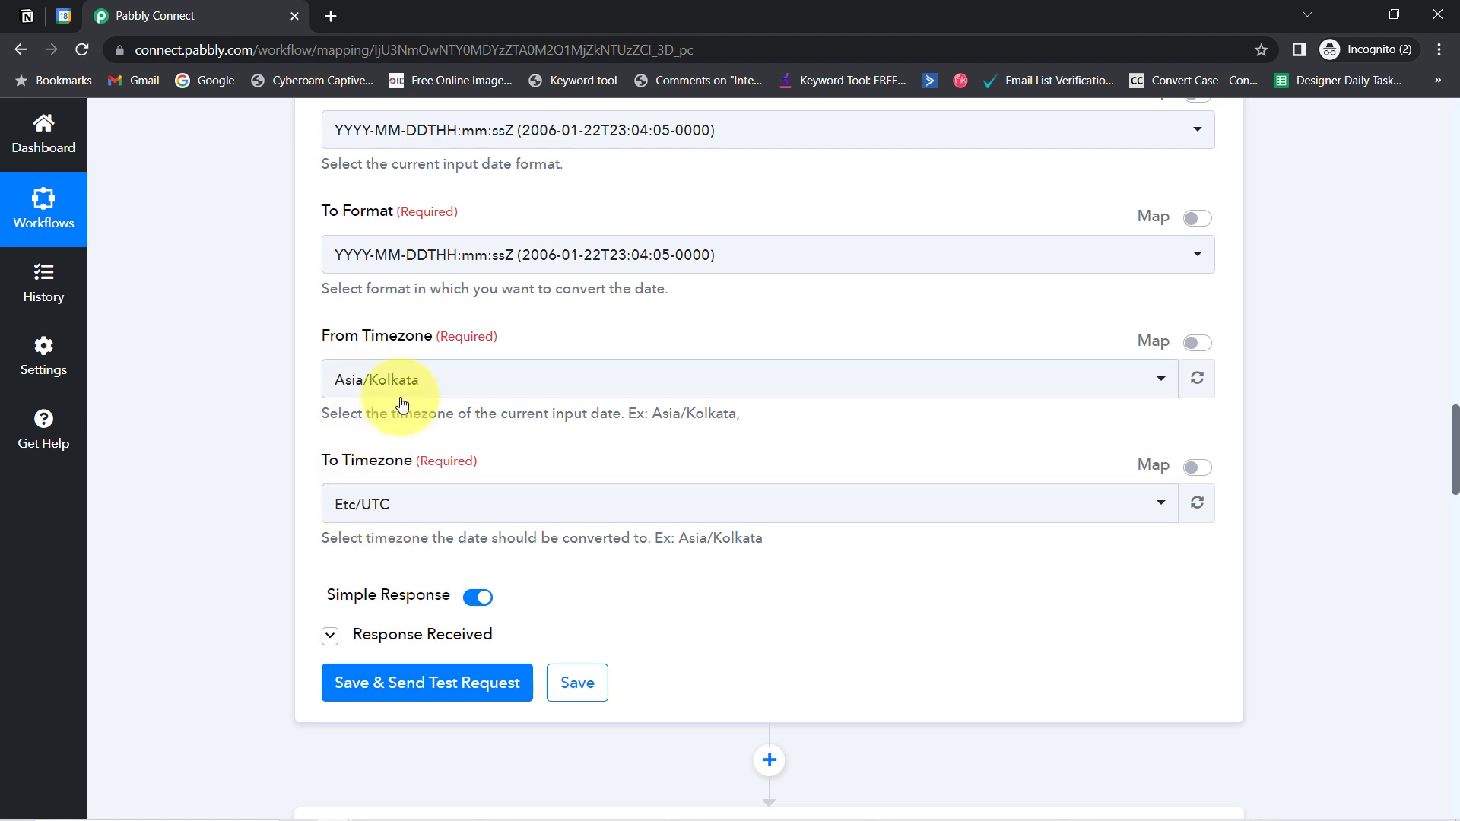
pyautogui.click(385, 684)
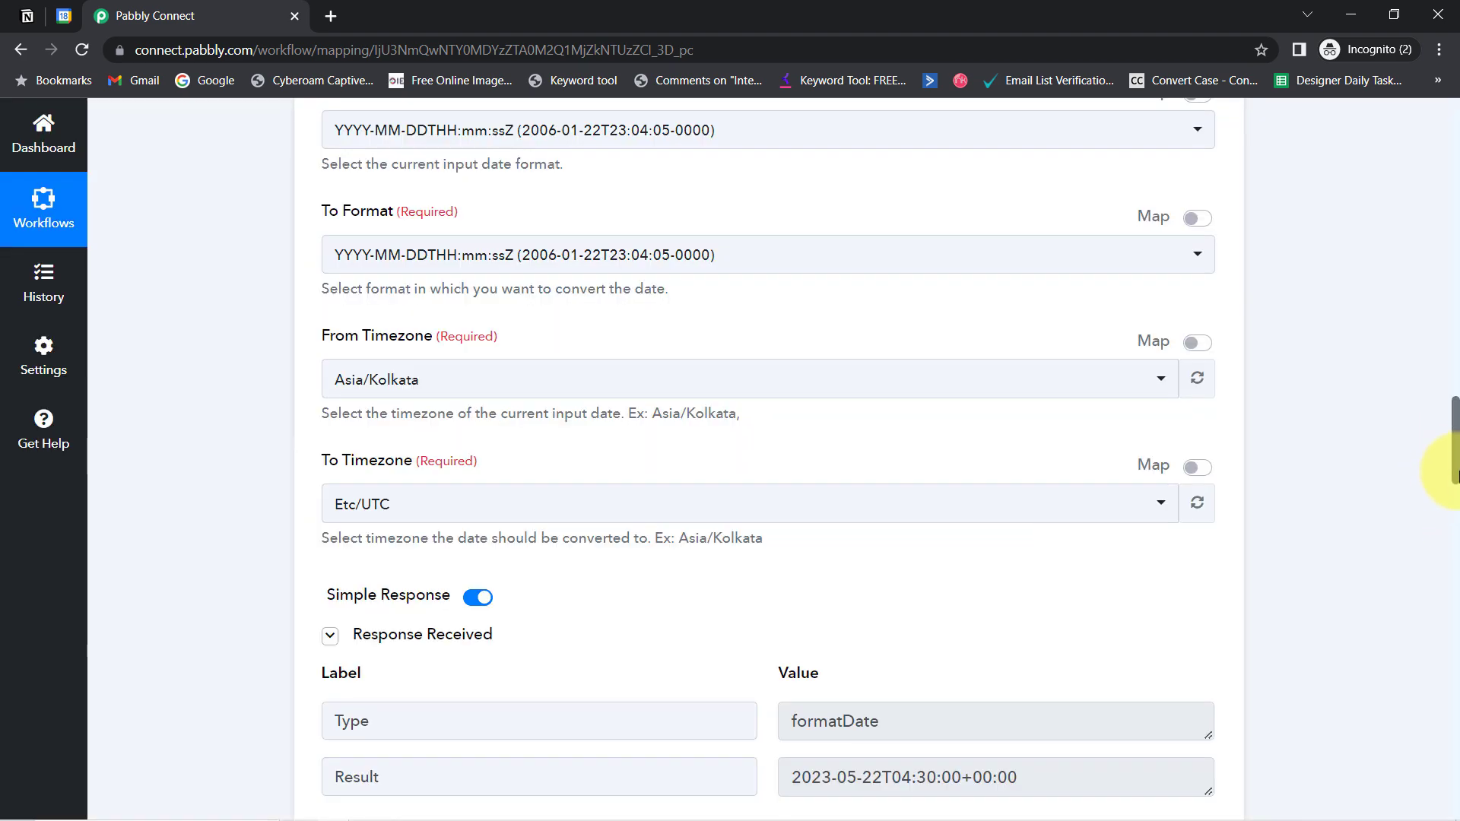
pyautogui.scroll(-5, 1454, 464)
pyautogui.moveTo(862, 423); pyautogui.dragTo(1083, 401)
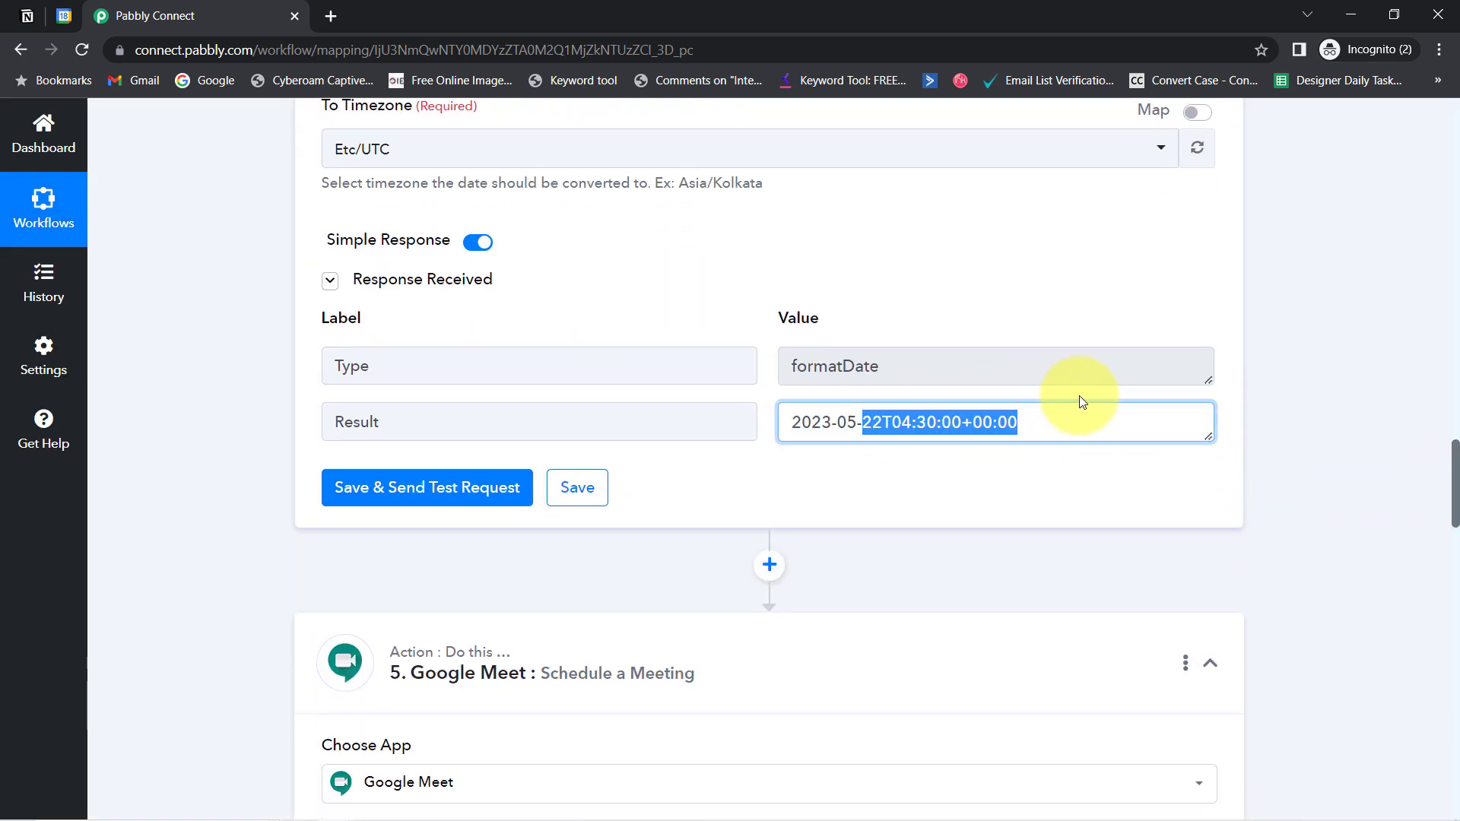
# Clear the mapped Start and End values in the Google Meet Schedule a Meeting step
pyautogui.scroll(2, 1453, 365)
pyautogui.scroll(-8, 1454, 505)
pyautogui.scroll(-8, 1450, 578)
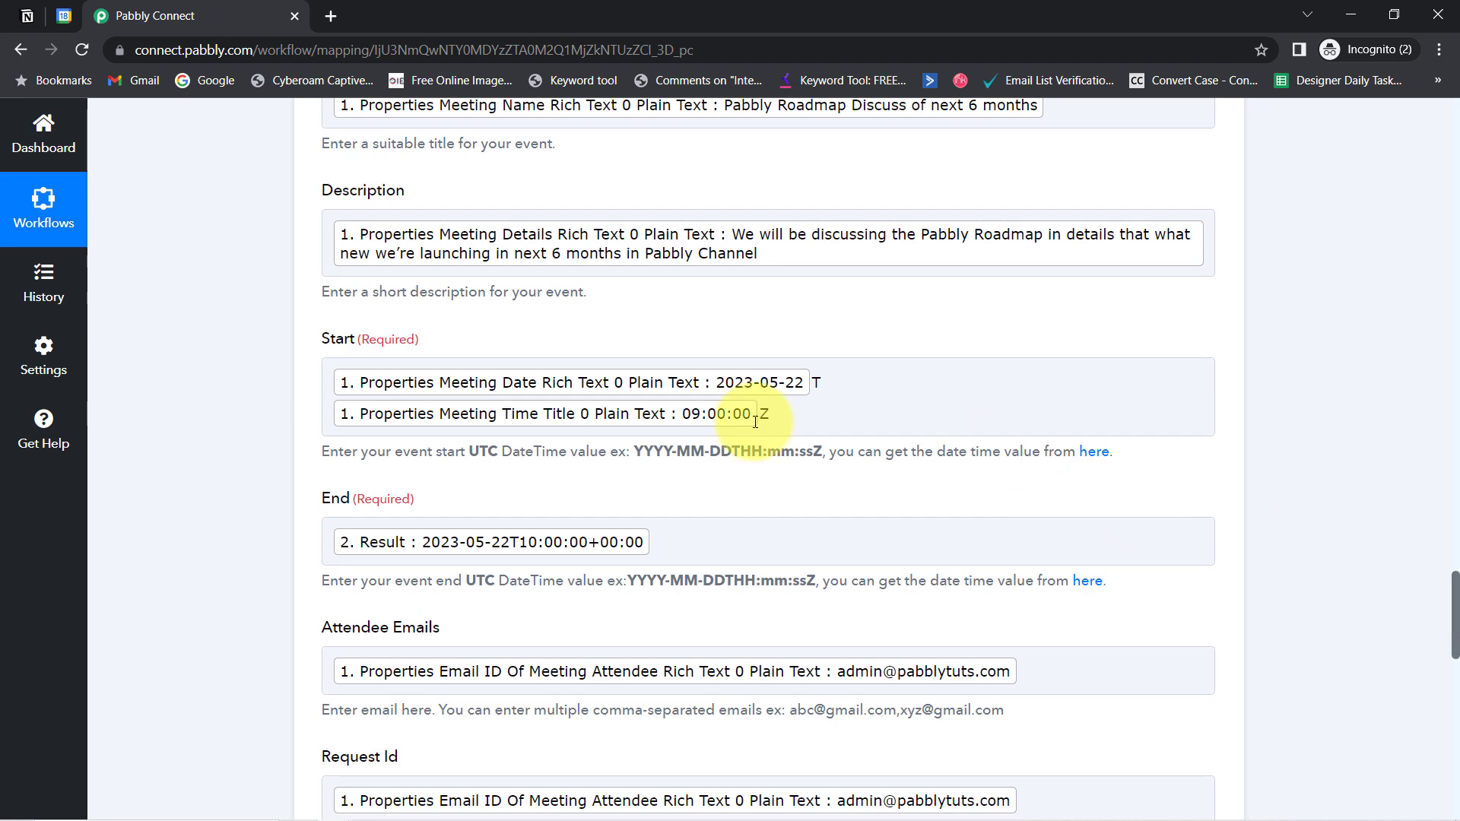
pyautogui.click(784, 407)
pyautogui.press('BackSpace')
pyautogui.press('BackSpace')
pyautogui.press('BackSpace')
pyautogui.press('BackSpace')
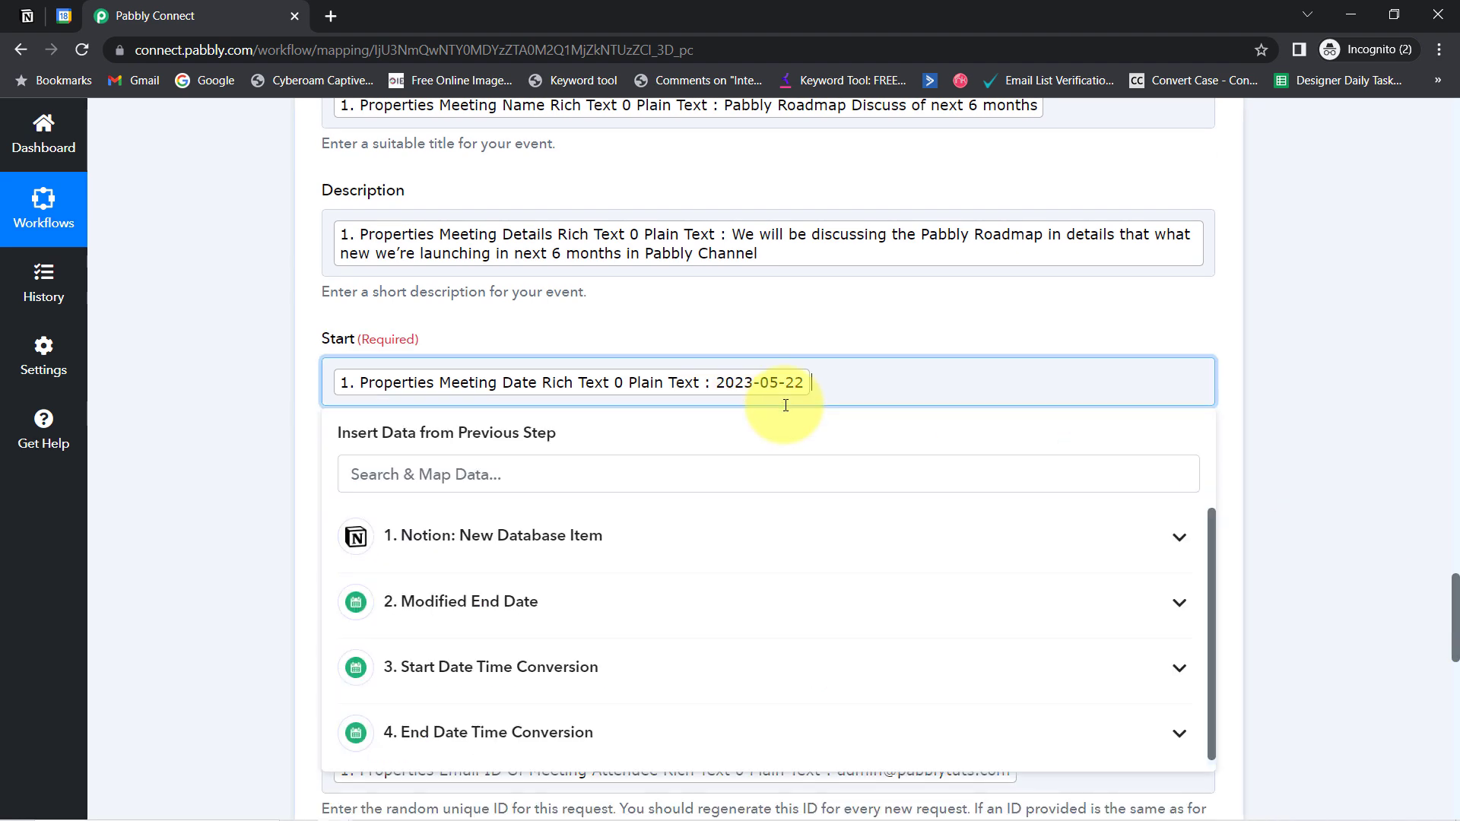
pyautogui.click(228, 552)
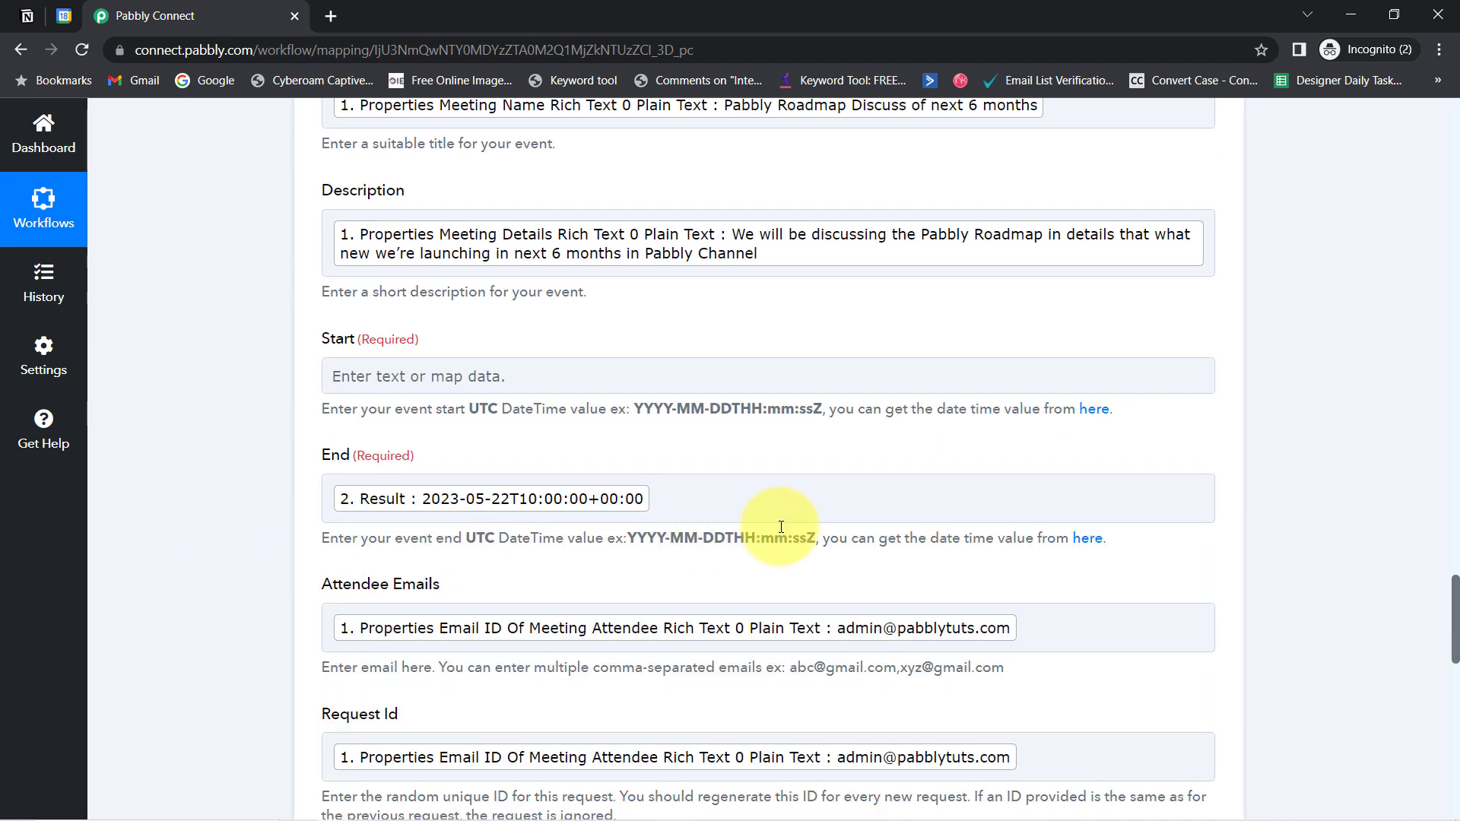
pyautogui.click(716, 508)
pyautogui.press('BackSpace')
# Map the meeting's Start to the Start Date Time Conversion Result and its End to the End Date Time Conversion Result
pyautogui.click(378, 367)
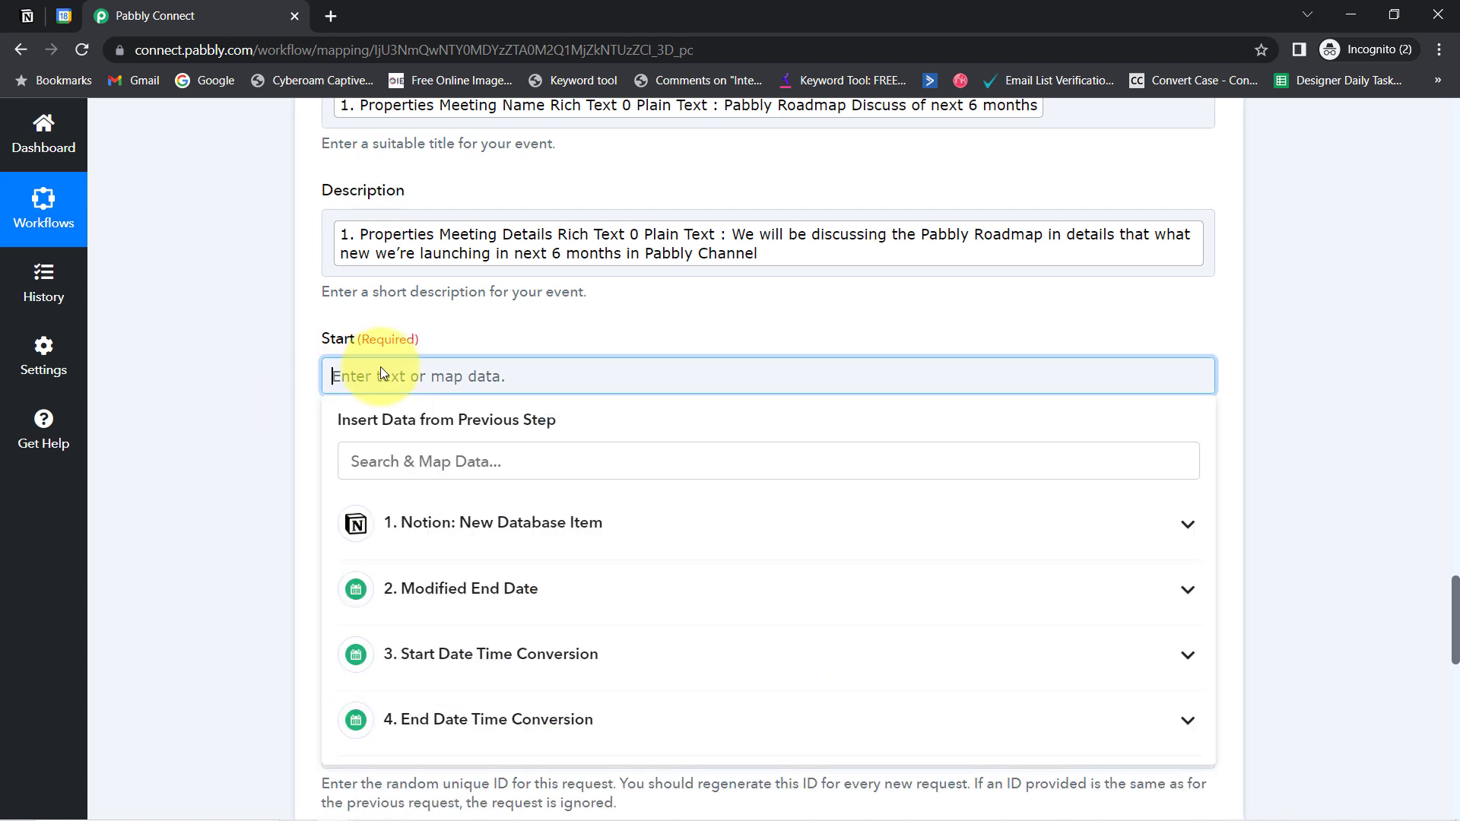
pyautogui.click(464, 659)
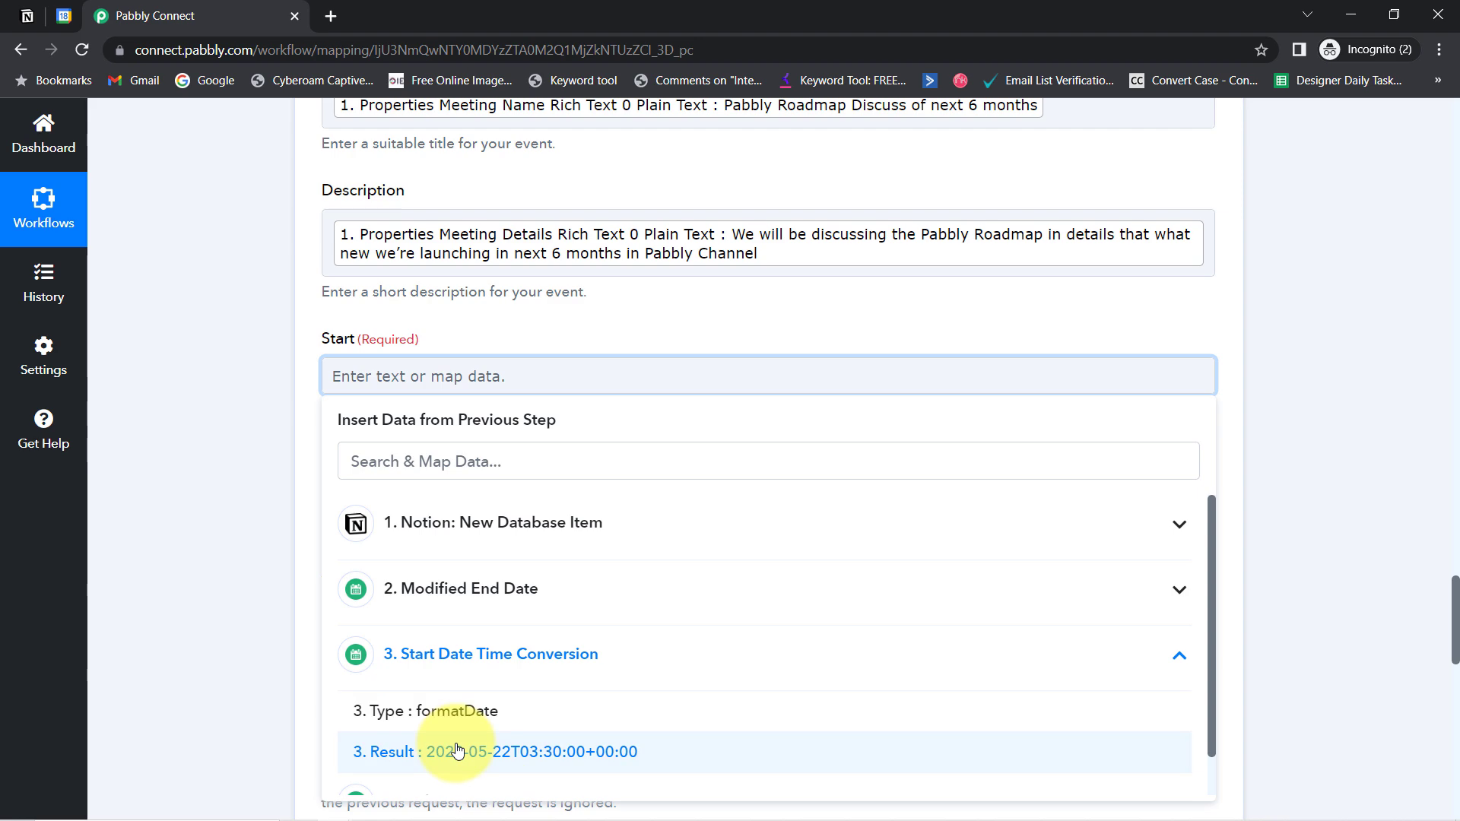
pyautogui.click(455, 745)
pyautogui.click(390, 500)
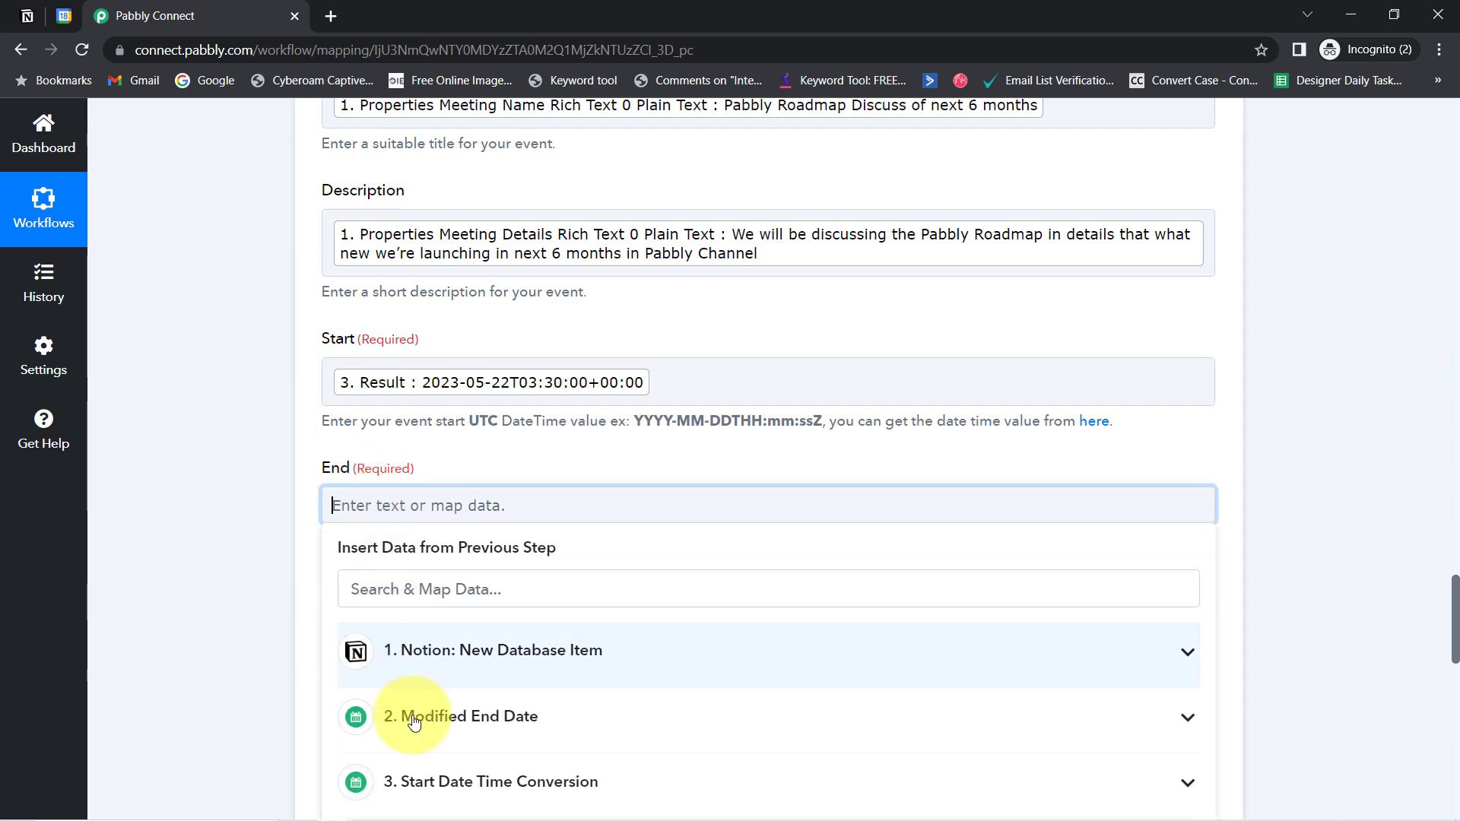
pyautogui.scroll(-2, 486, 685)
pyautogui.click(388, 752)
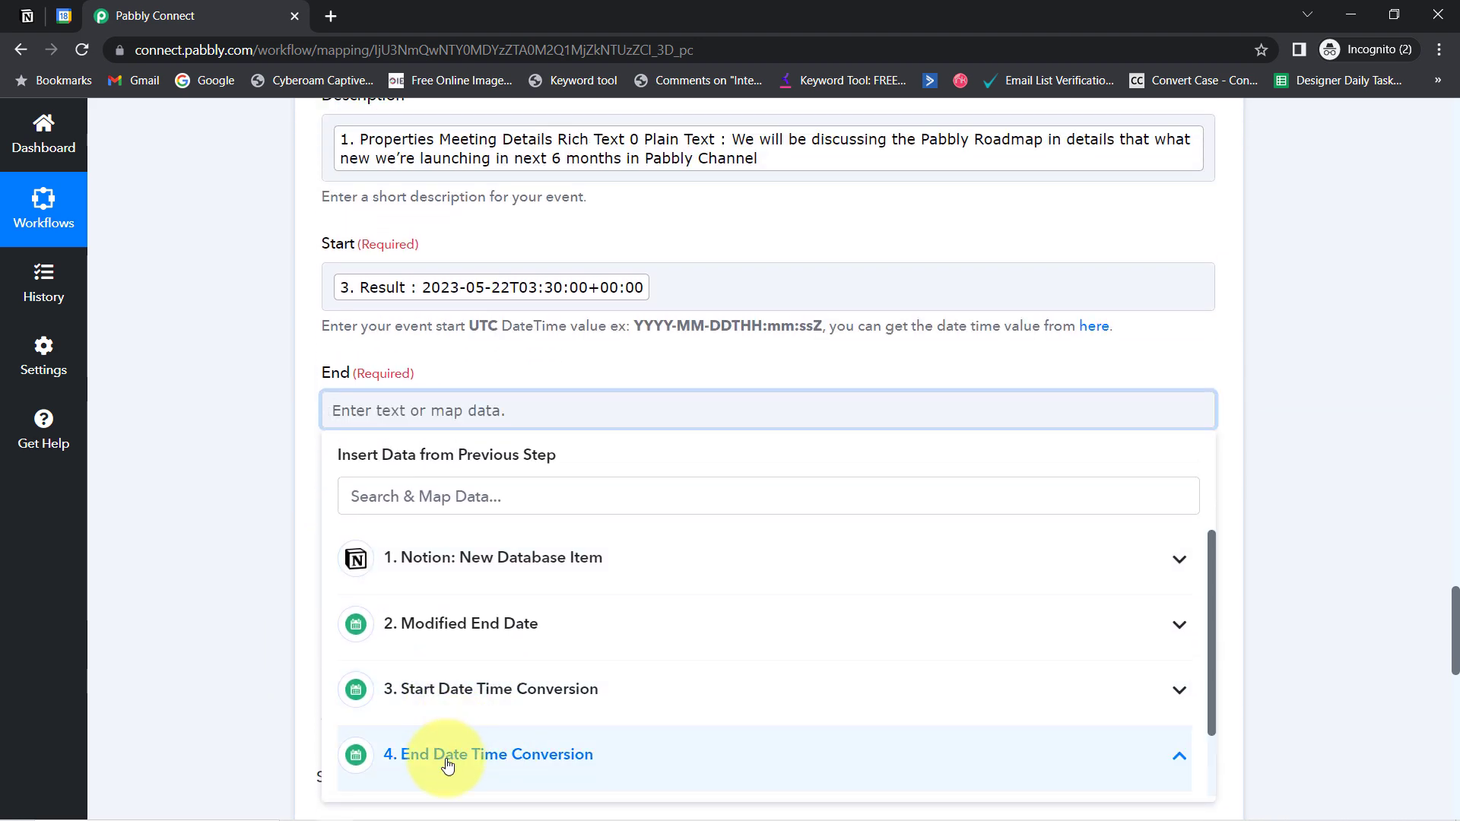
pyautogui.scroll(-3, 319, 722)
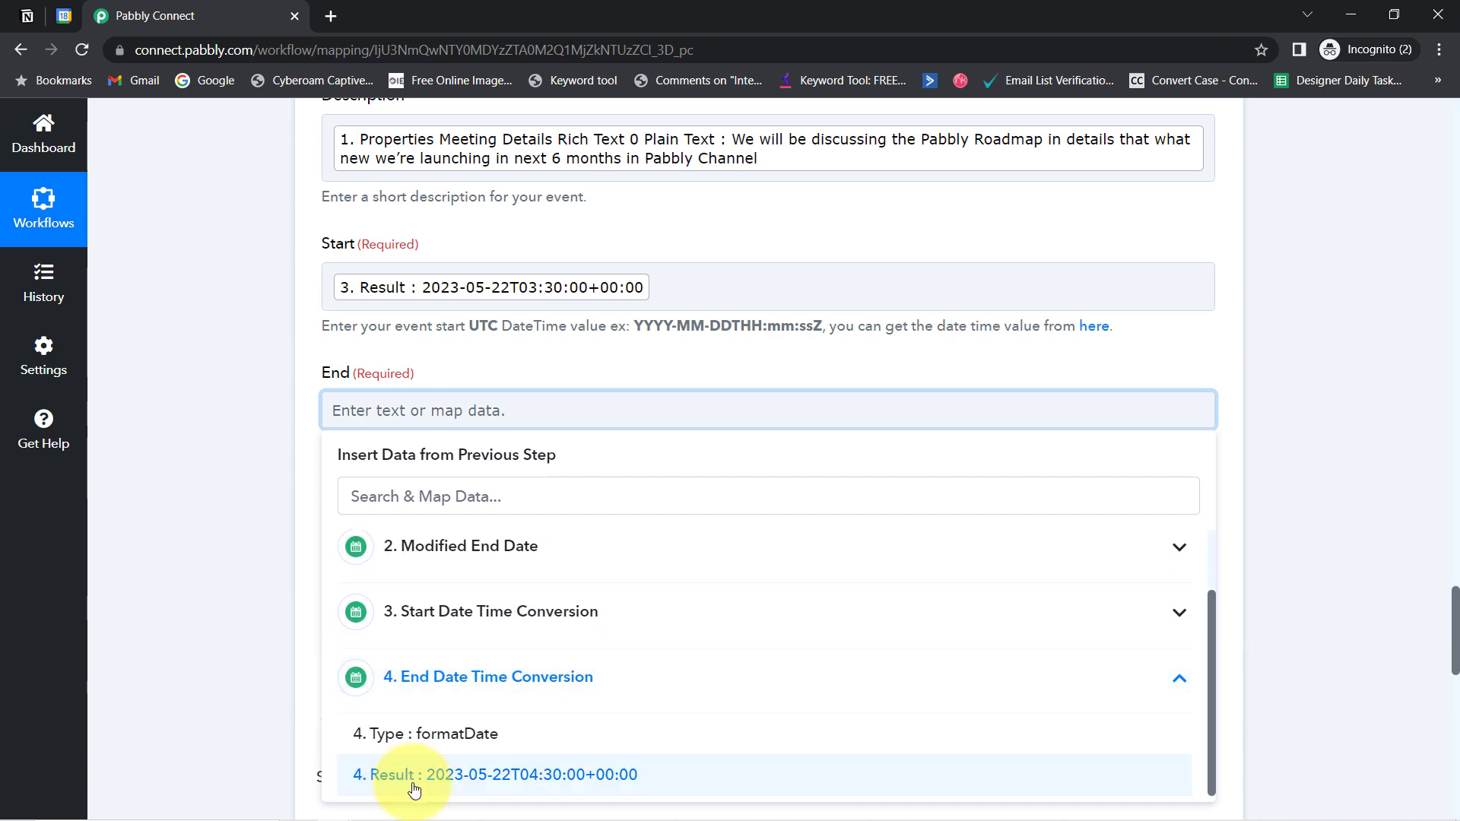
pyautogui.click(414, 776)
pyautogui.moveTo(1454, 630); pyautogui.dragTo(1453, 759)
# Close the open event details in Google Calendar, and save the Google Meet Schedule a Meeting action in Pabbly Connect with a test request
pyautogui.click(66, 14)
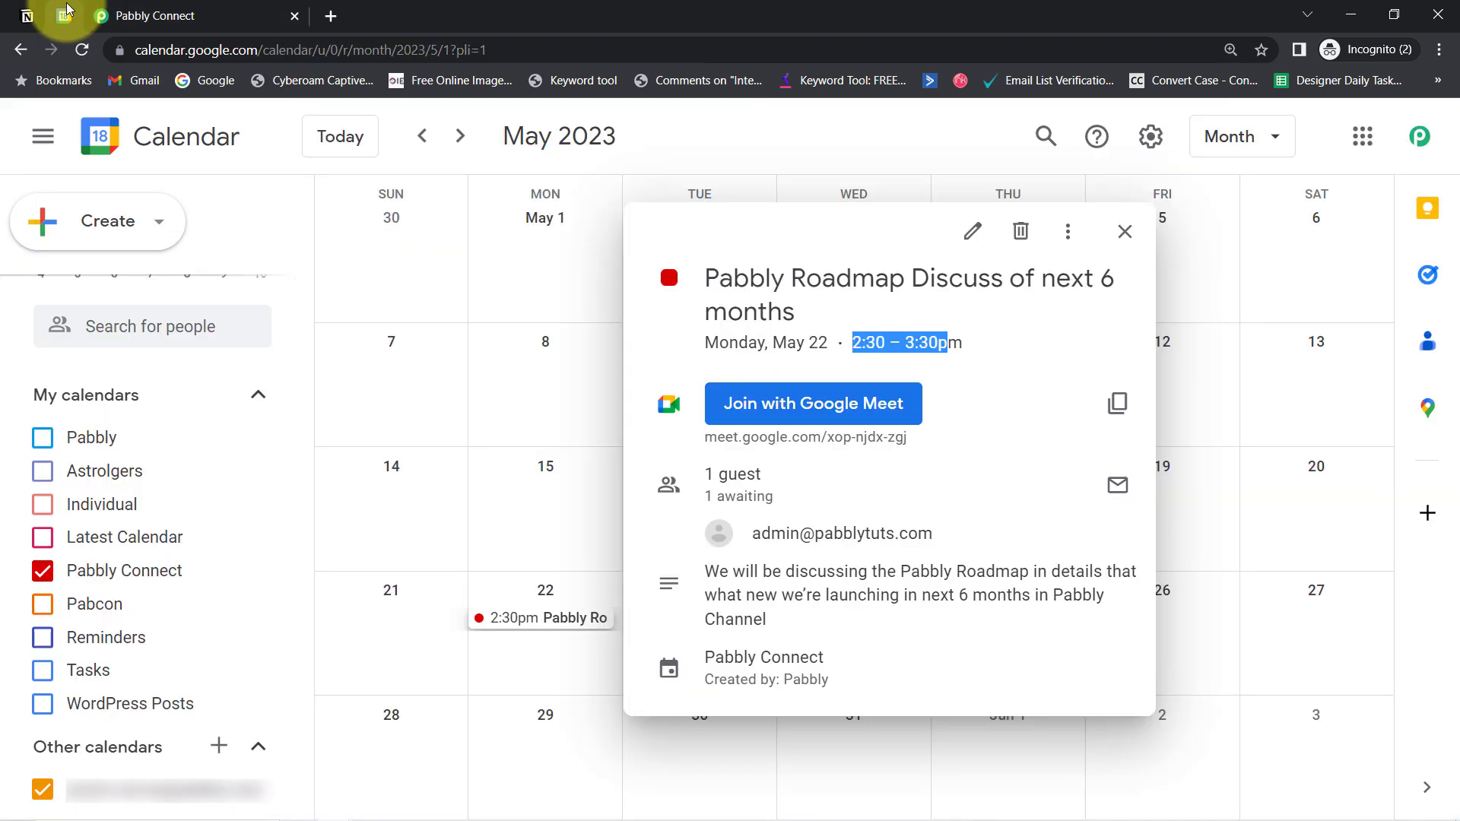
pyautogui.click(1124, 232)
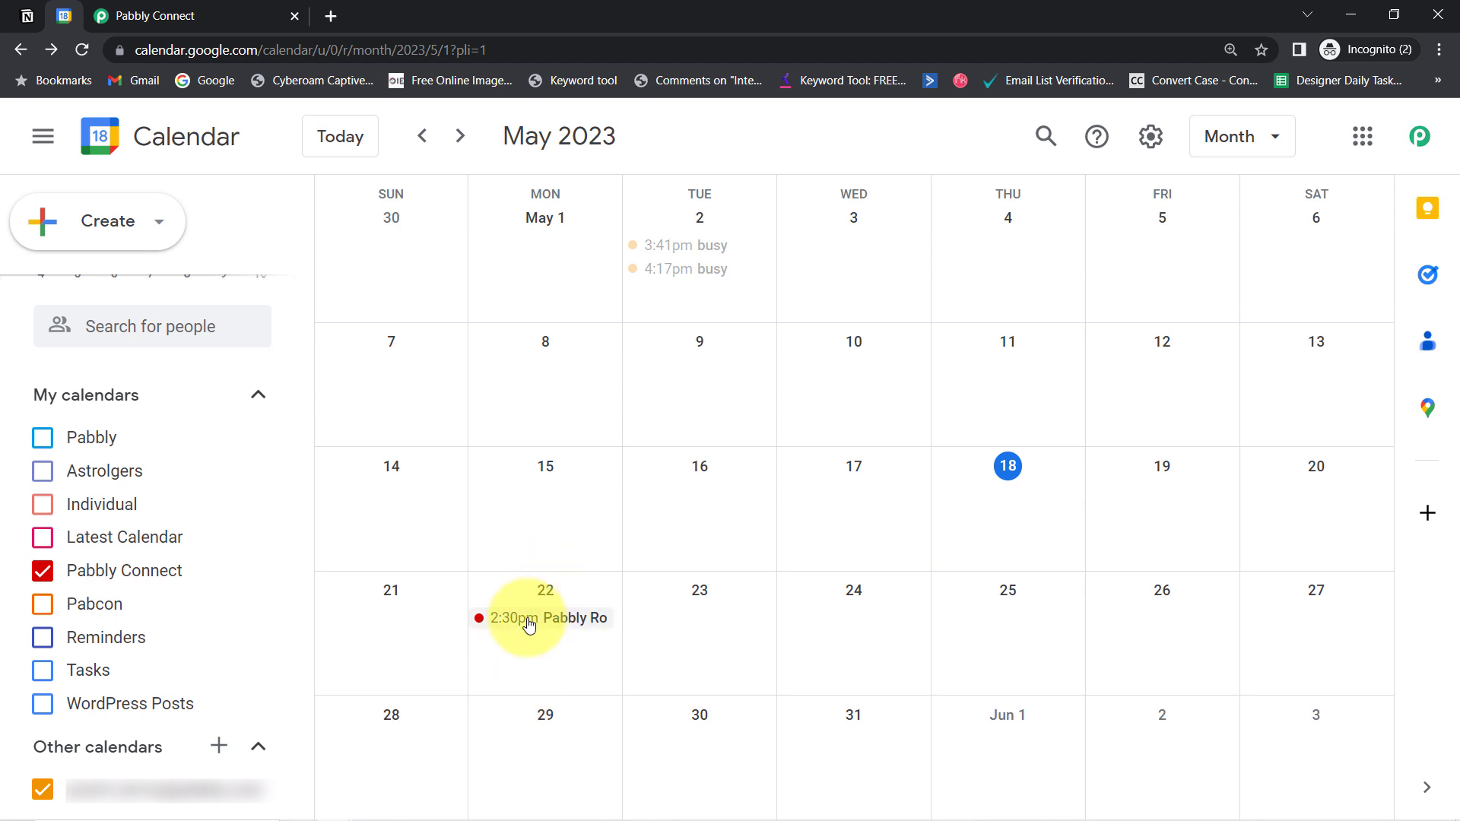
pyautogui.click(194, 10)
pyautogui.click(395, 384)
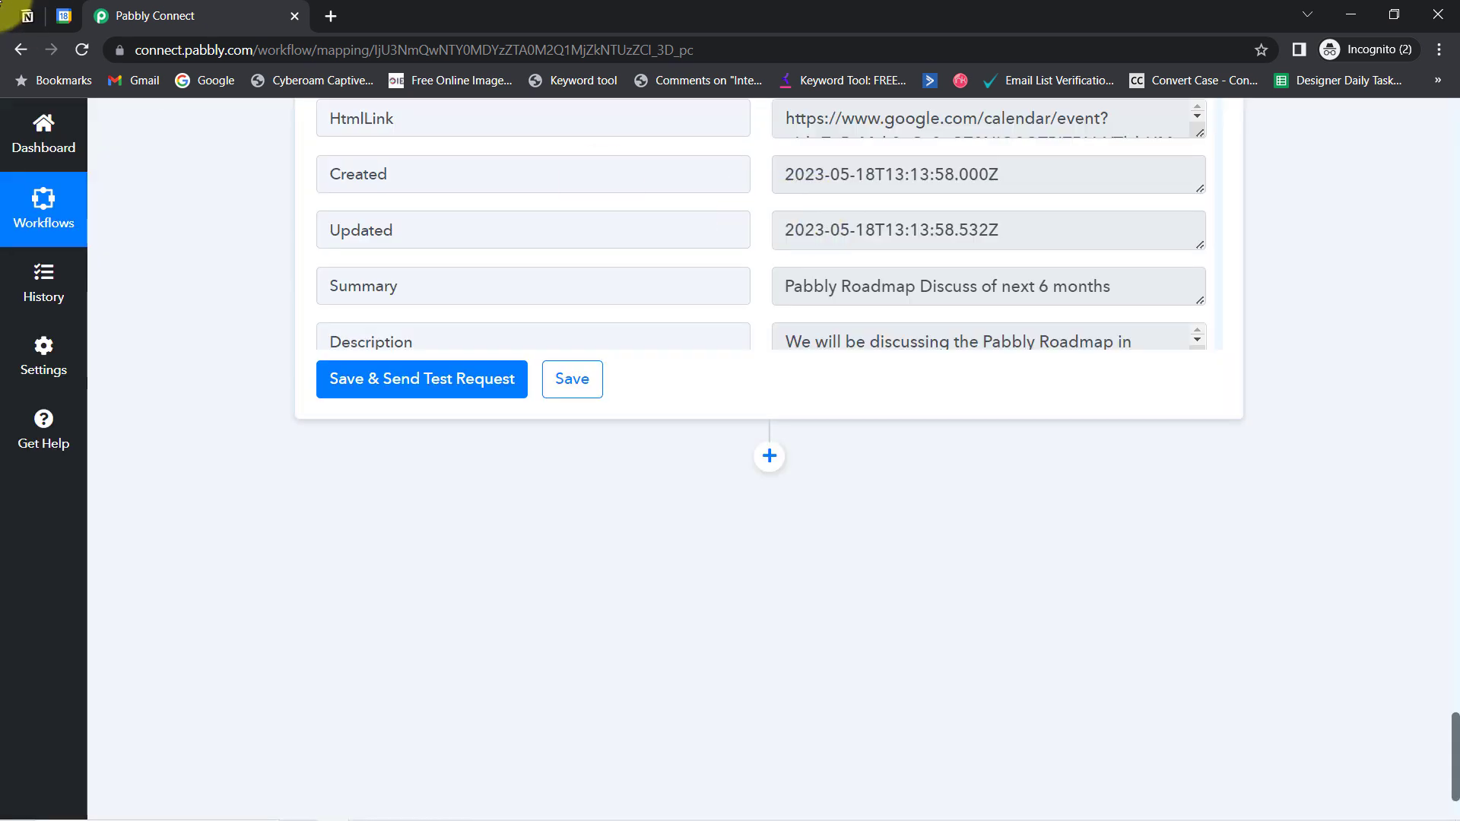
# Open the newly created May 22 meeting in Google Calendar and check its title and scheduled time
pyautogui.click(65, 16)
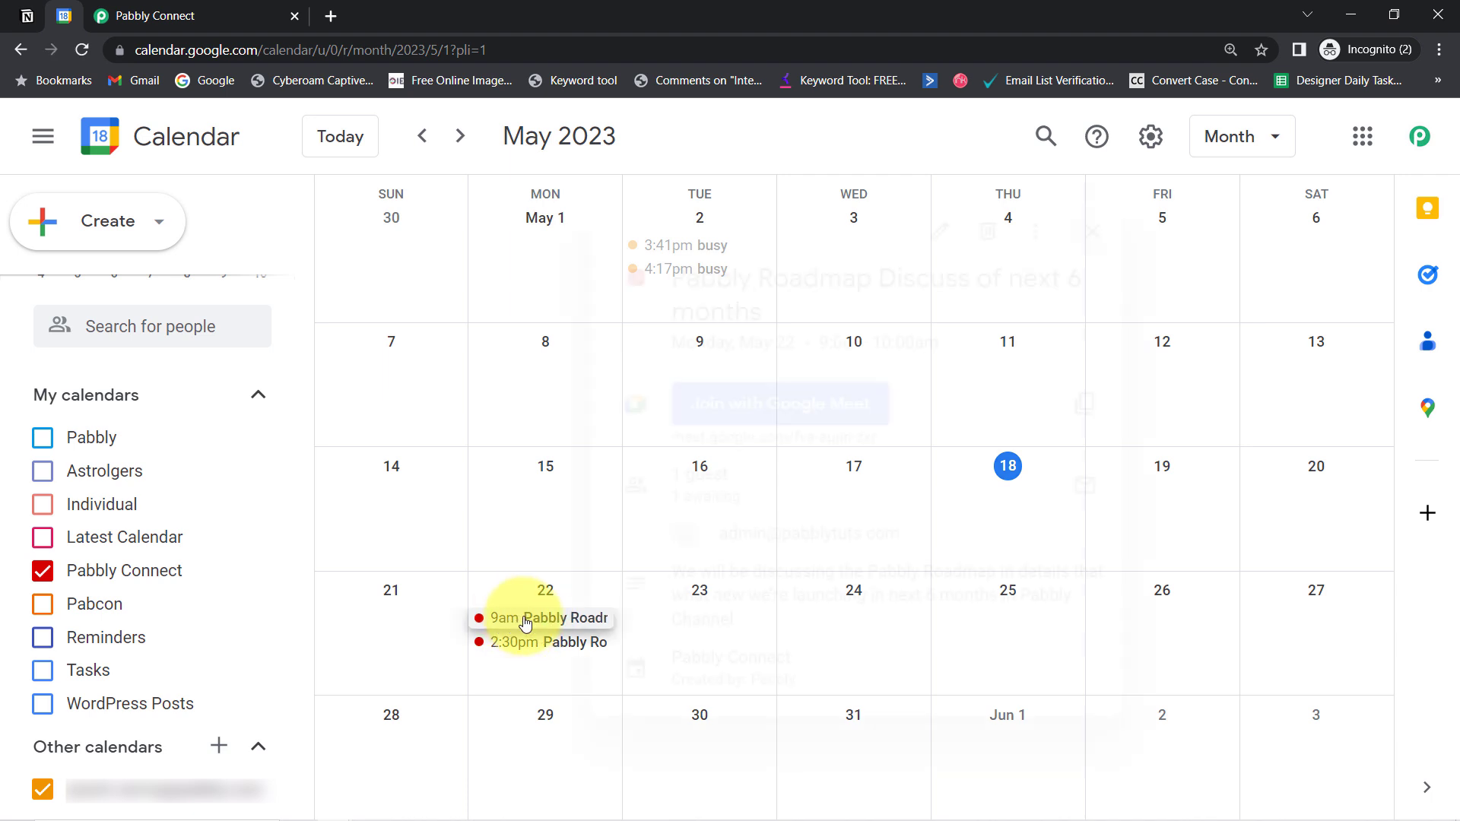
pyautogui.click(525, 620)
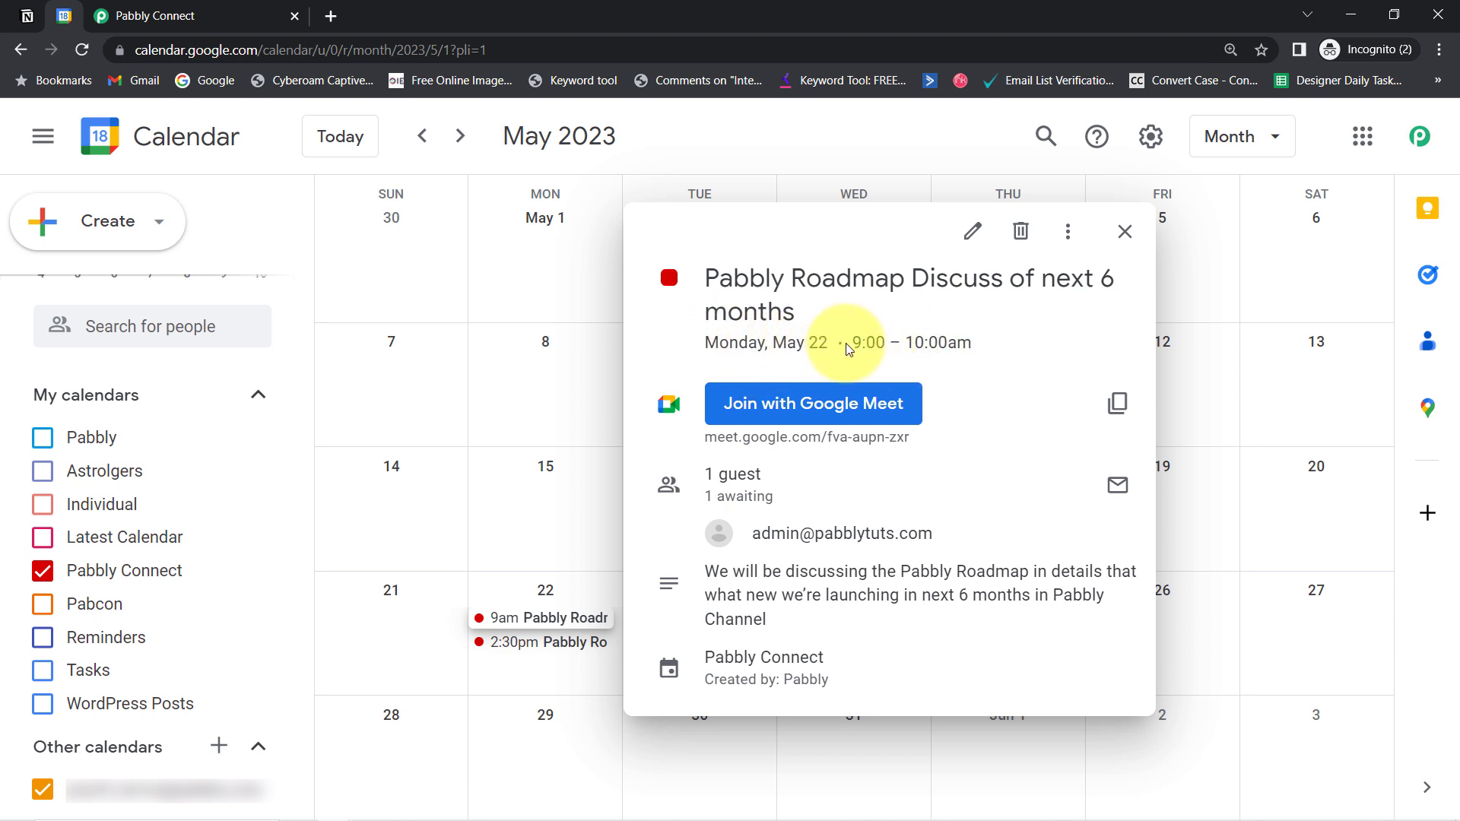
pyautogui.moveTo(852, 343); pyautogui.dragTo(948, 344)
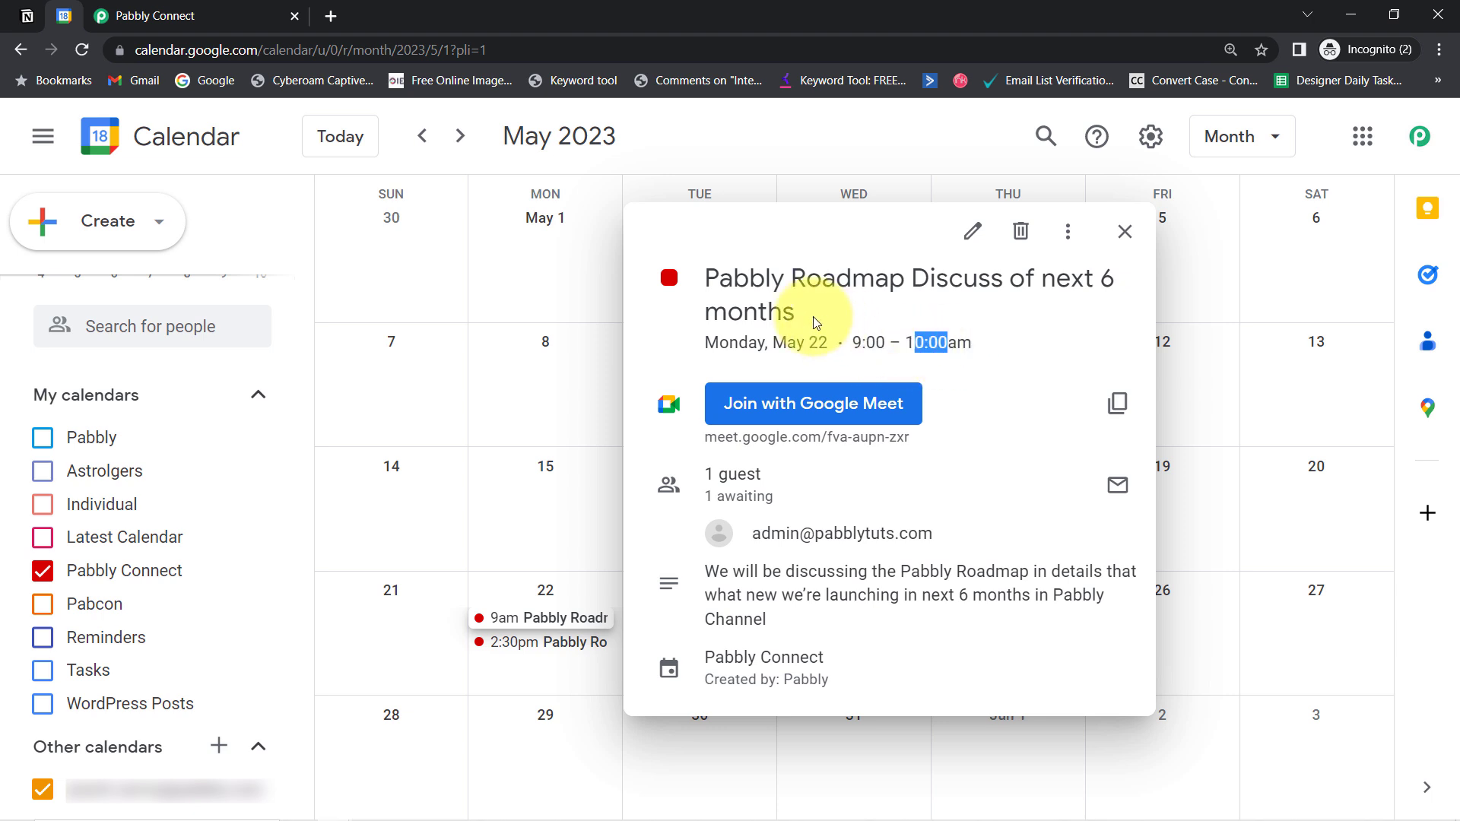
pyautogui.moveTo(732, 282); pyautogui.dragTo(768, 313)
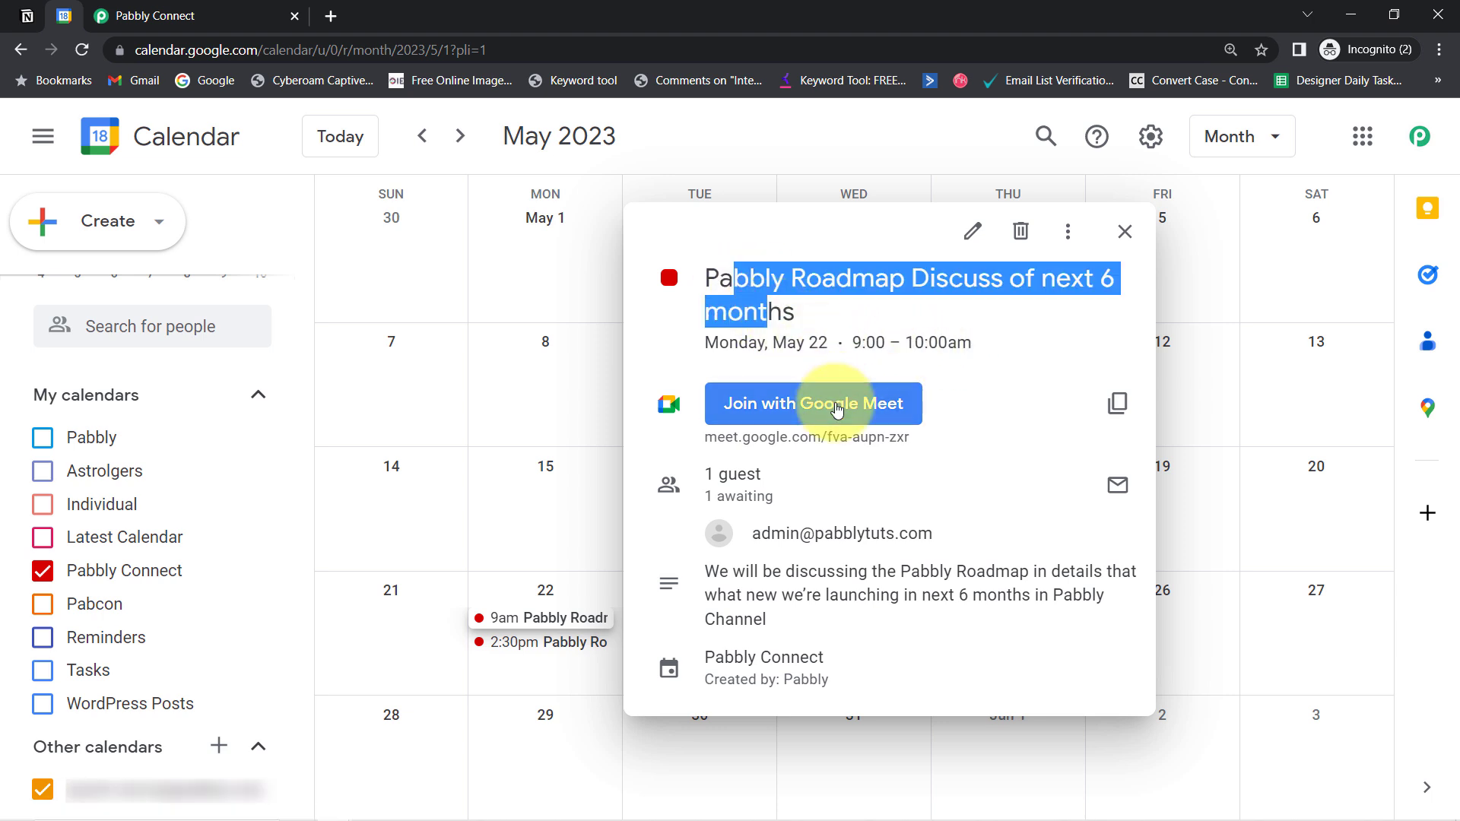
# Check the meeting's Google Meet link and its description, closing the event details and the Meet page
pyautogui.click(838, 410)
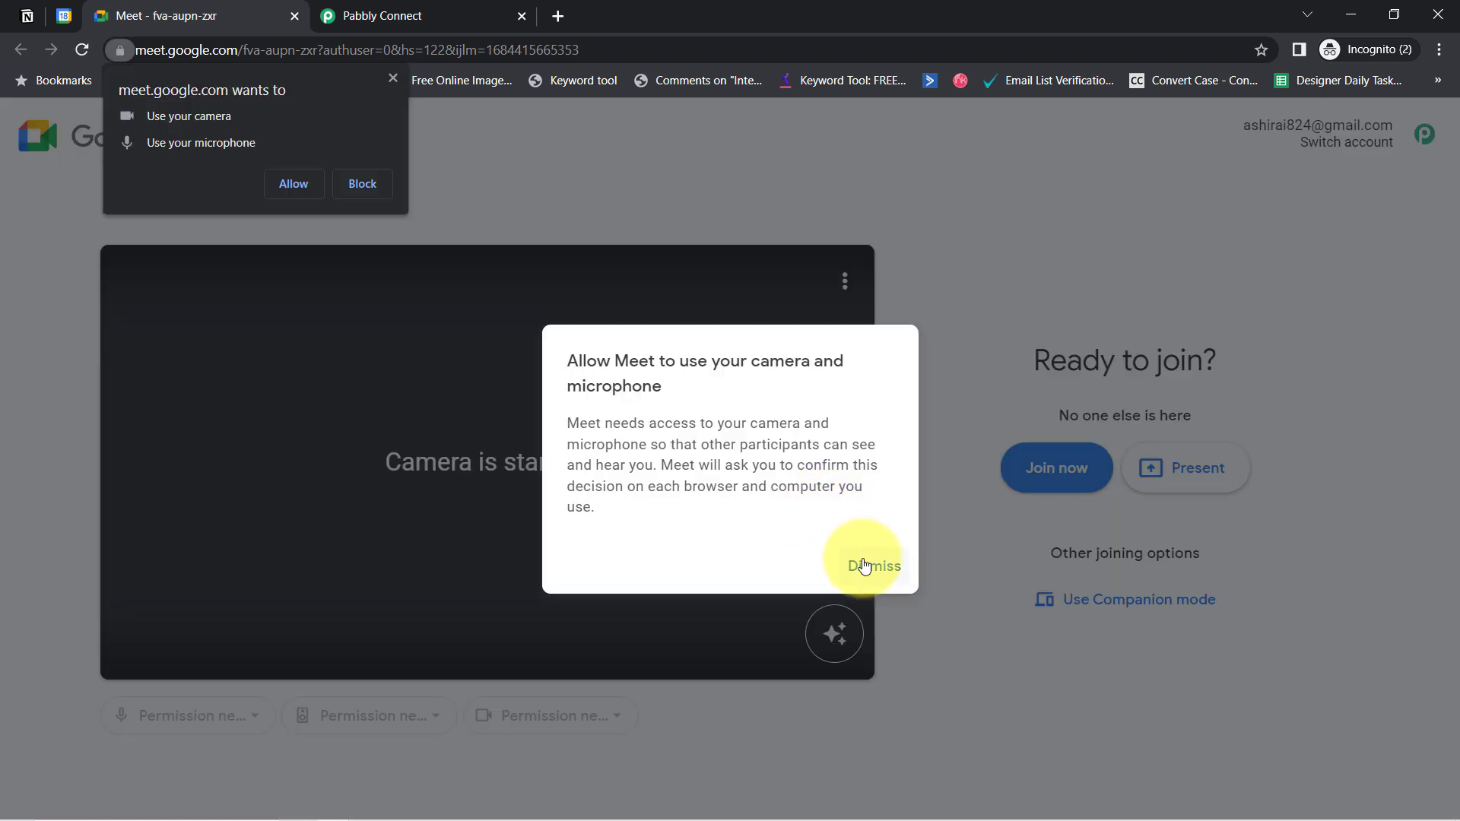
pyautogui.click(871, 569)
pyautogui.click(62, 14)
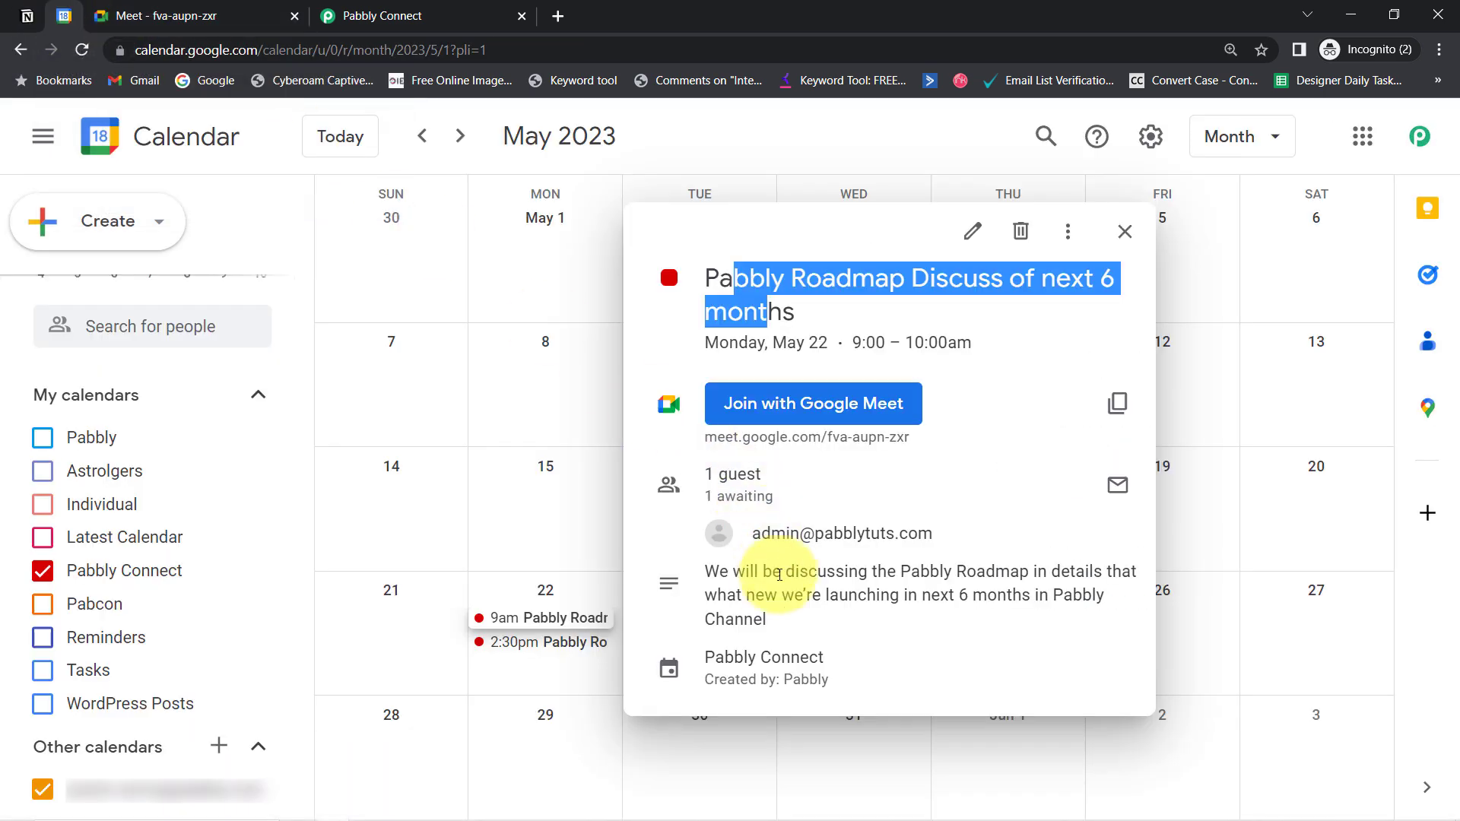
pyautogui.moveTo(736, 578); pyautogui.dragTo(762, 619)
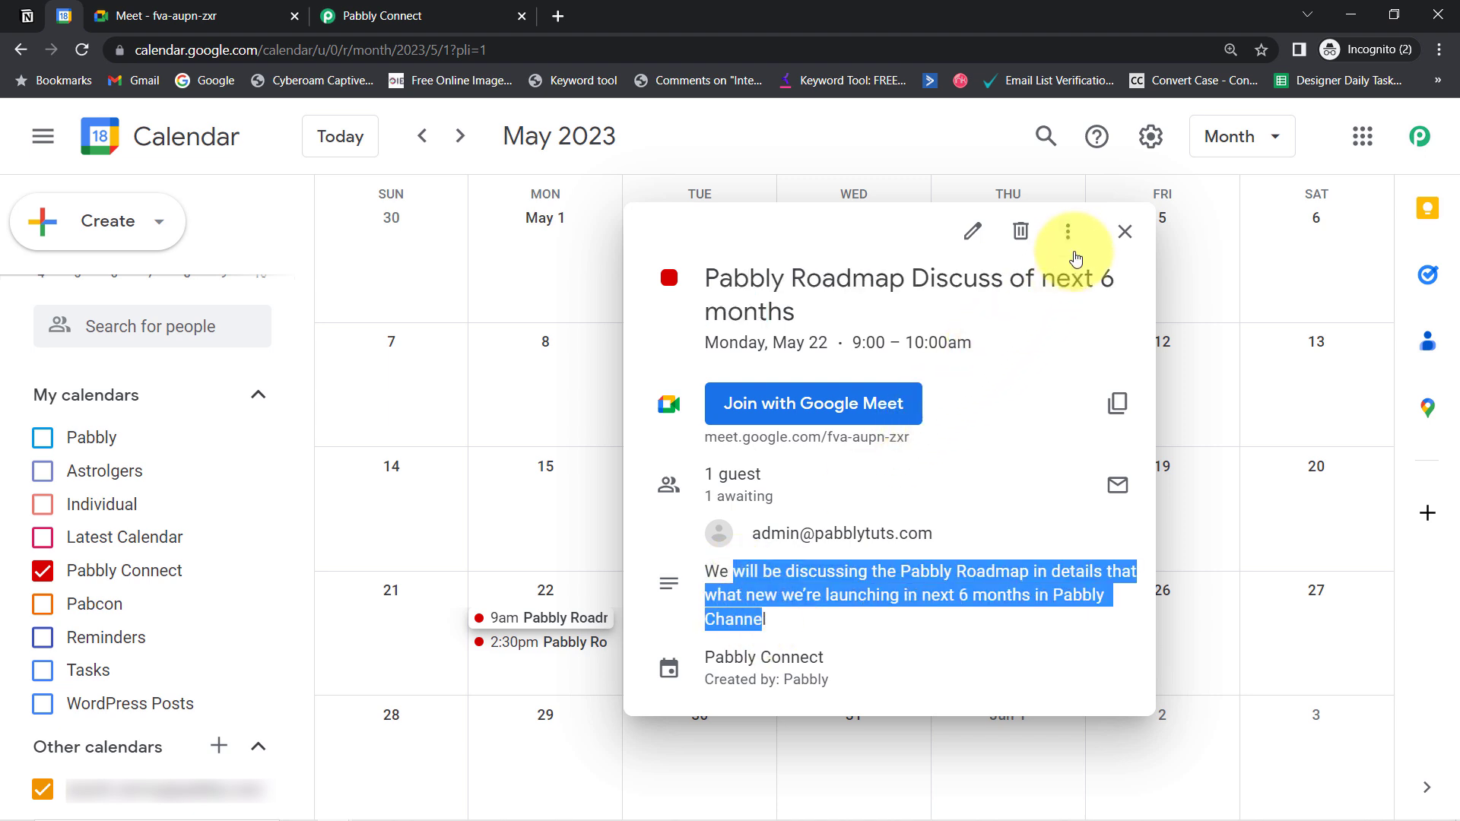
pyautogui.click(1124, 233)
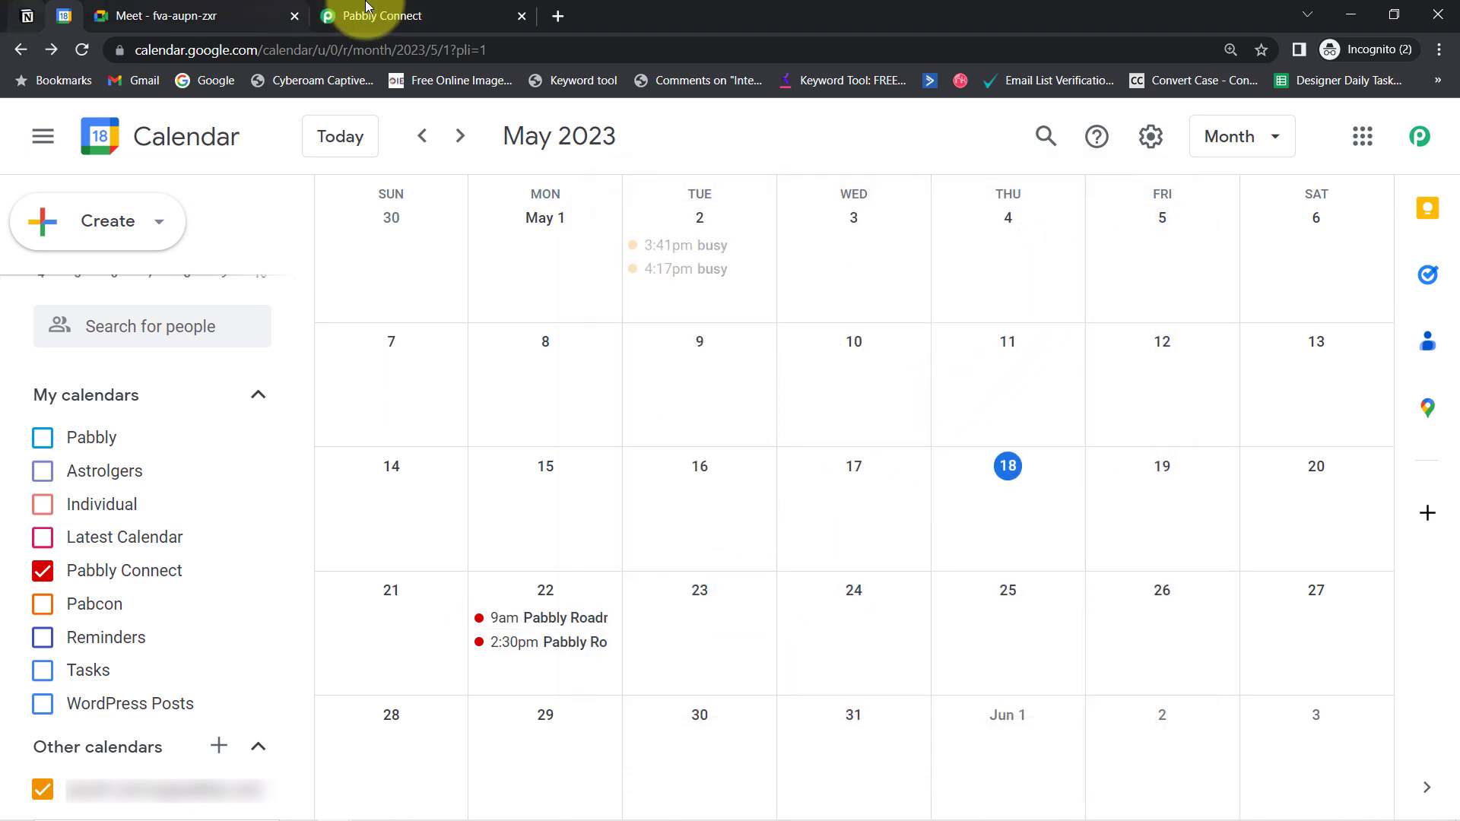
pyautogui.click(295, 15)
# Compare the meeting entry in Notion with the May 22 events in Google Calendar, and return to Pabbly Connect
pyautogui.click(27, 15)
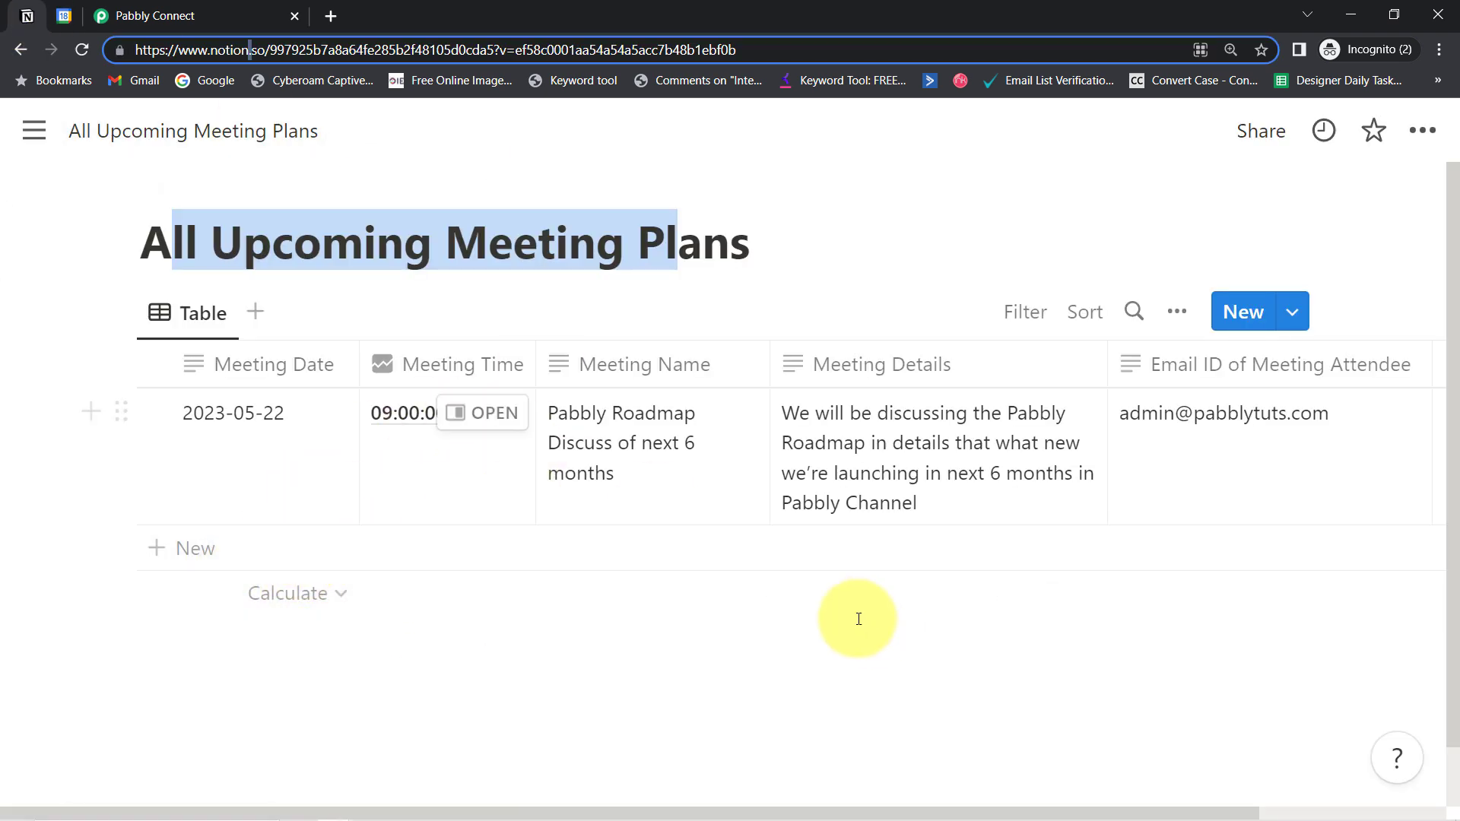
pyautogui.click(64, 15)
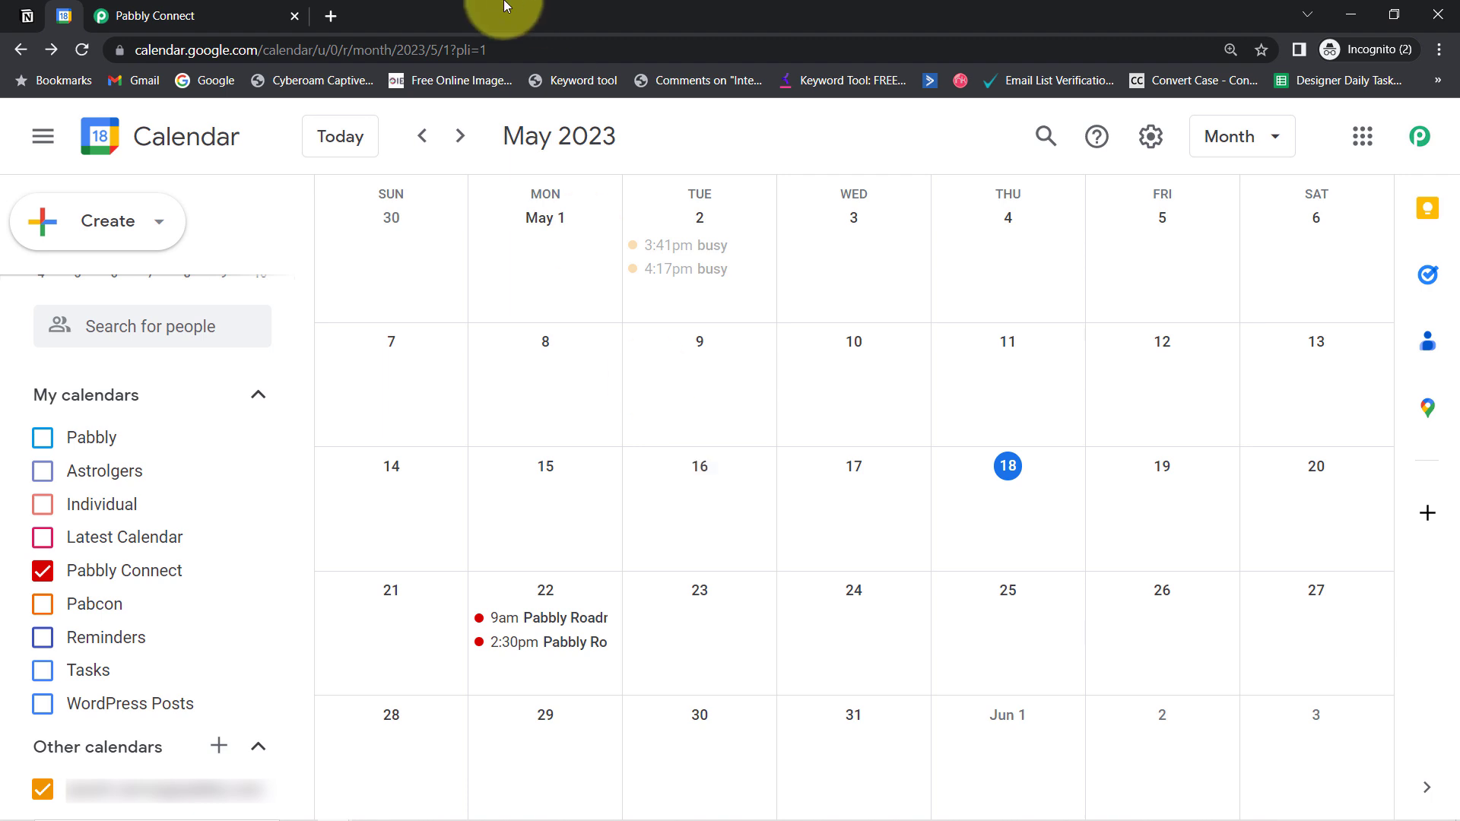
pyautogui.click(185, 16)
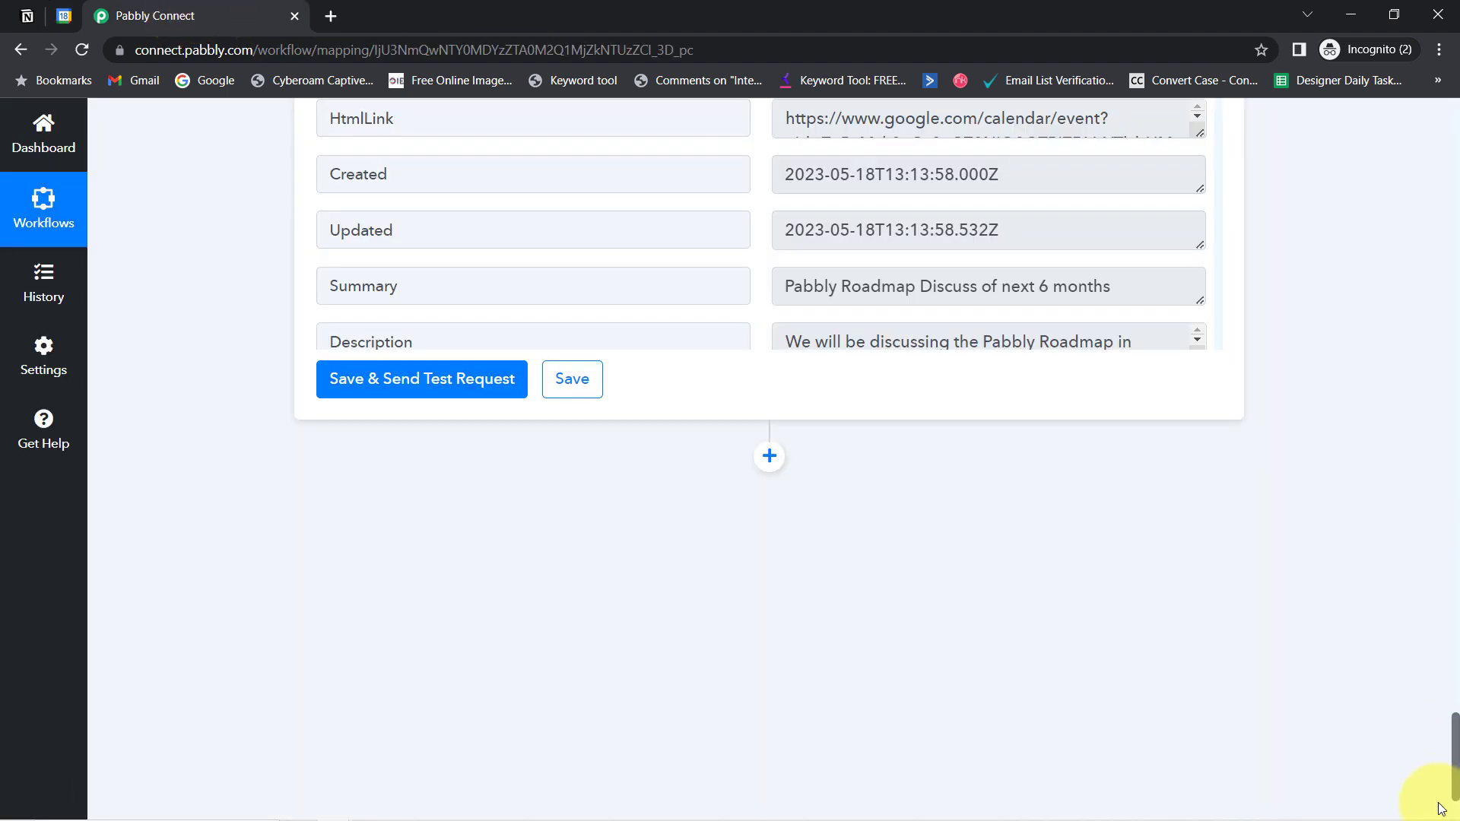
# Collapse the Notion trigger and the Google Meet action to review the whole workflow from its first step
pyautogui.moveTo(1457, 779); pyautogui.dragTo(1434, 39)
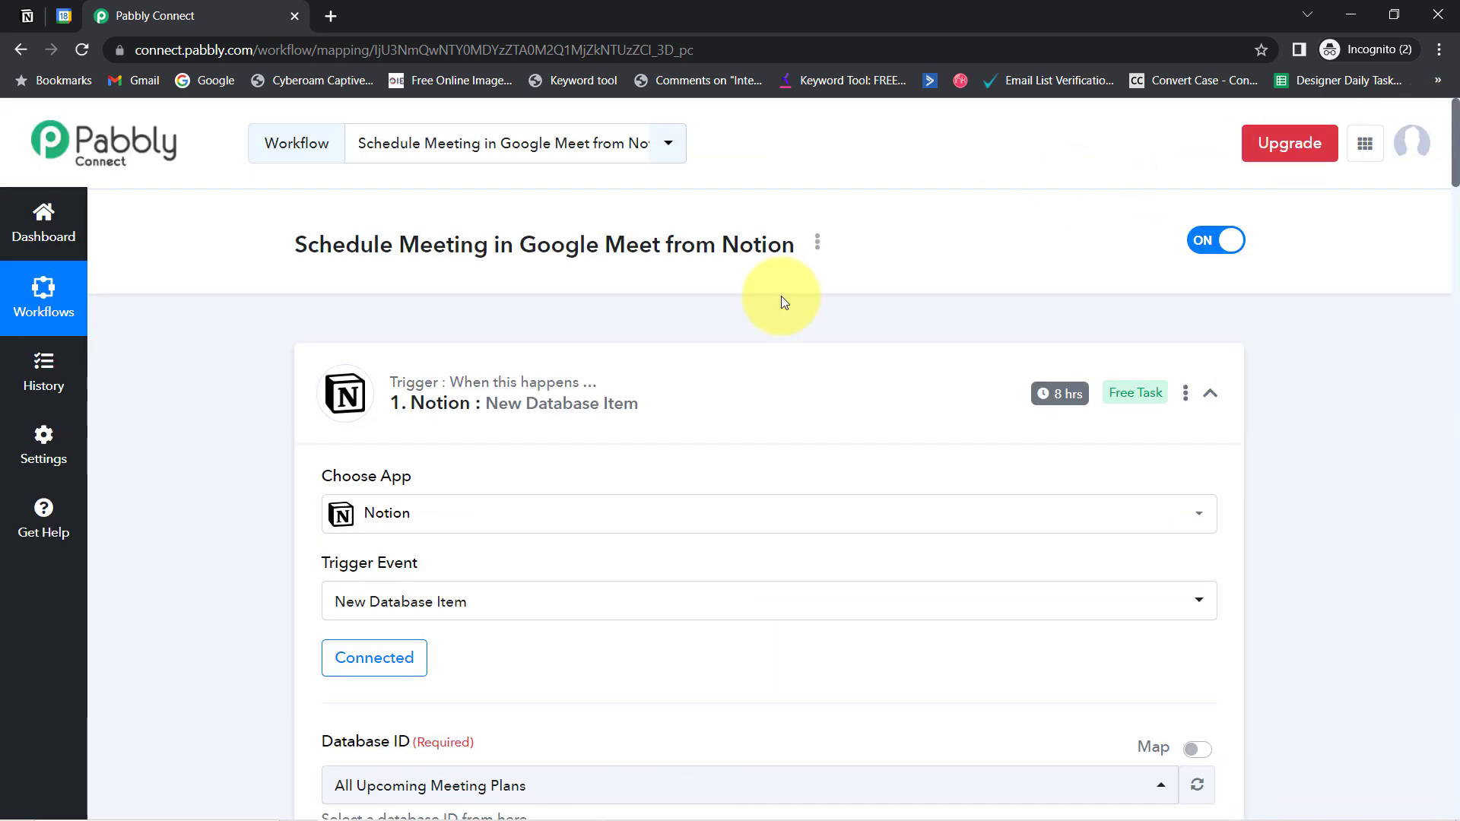
pyautogui.click(498, 409)
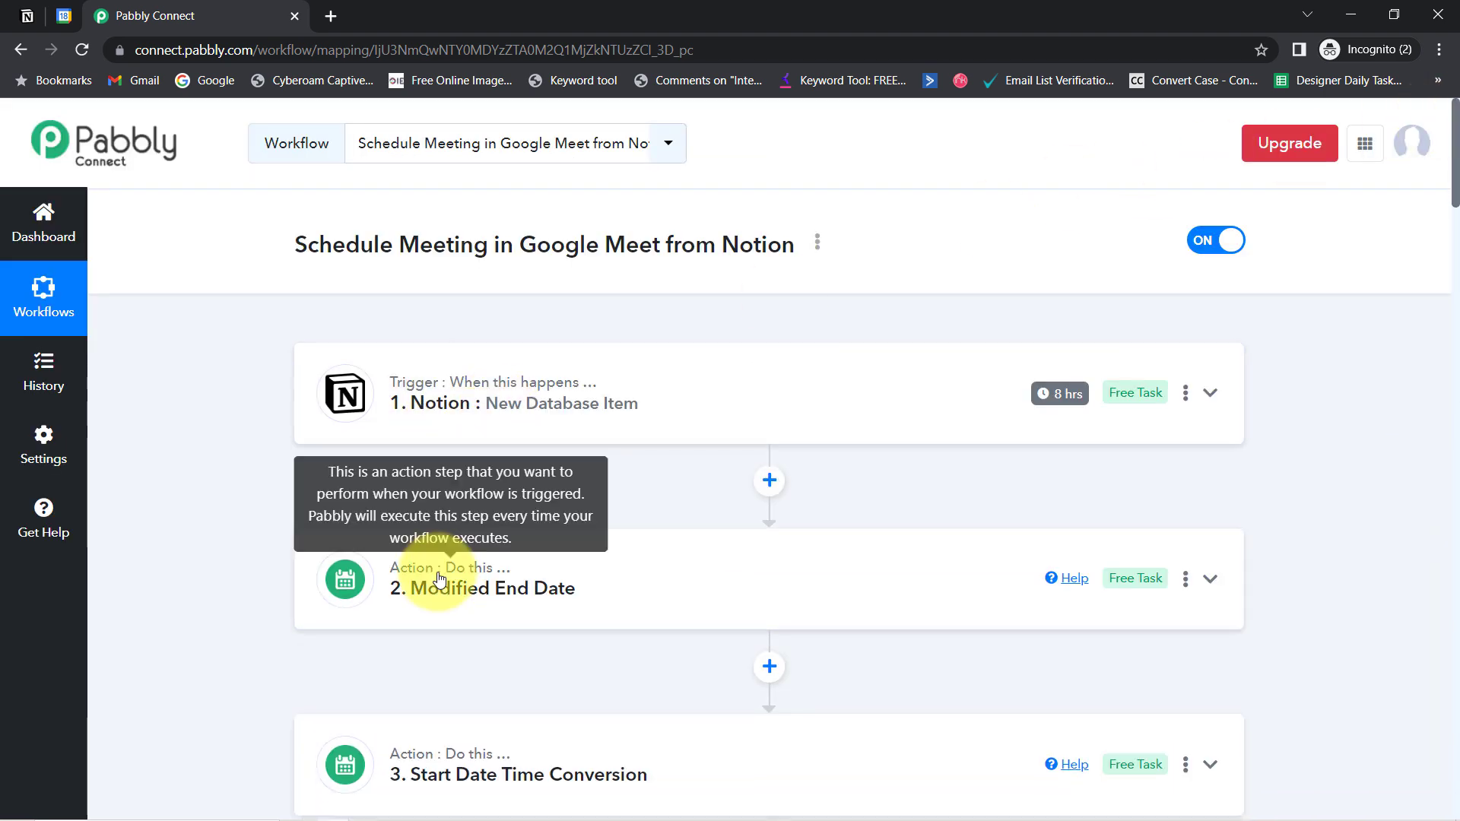
pyautogui.scroll(-1, 467, 600)
pyautogui.scroll(-4, 467, 601)
pyautogui.click(631, 566)
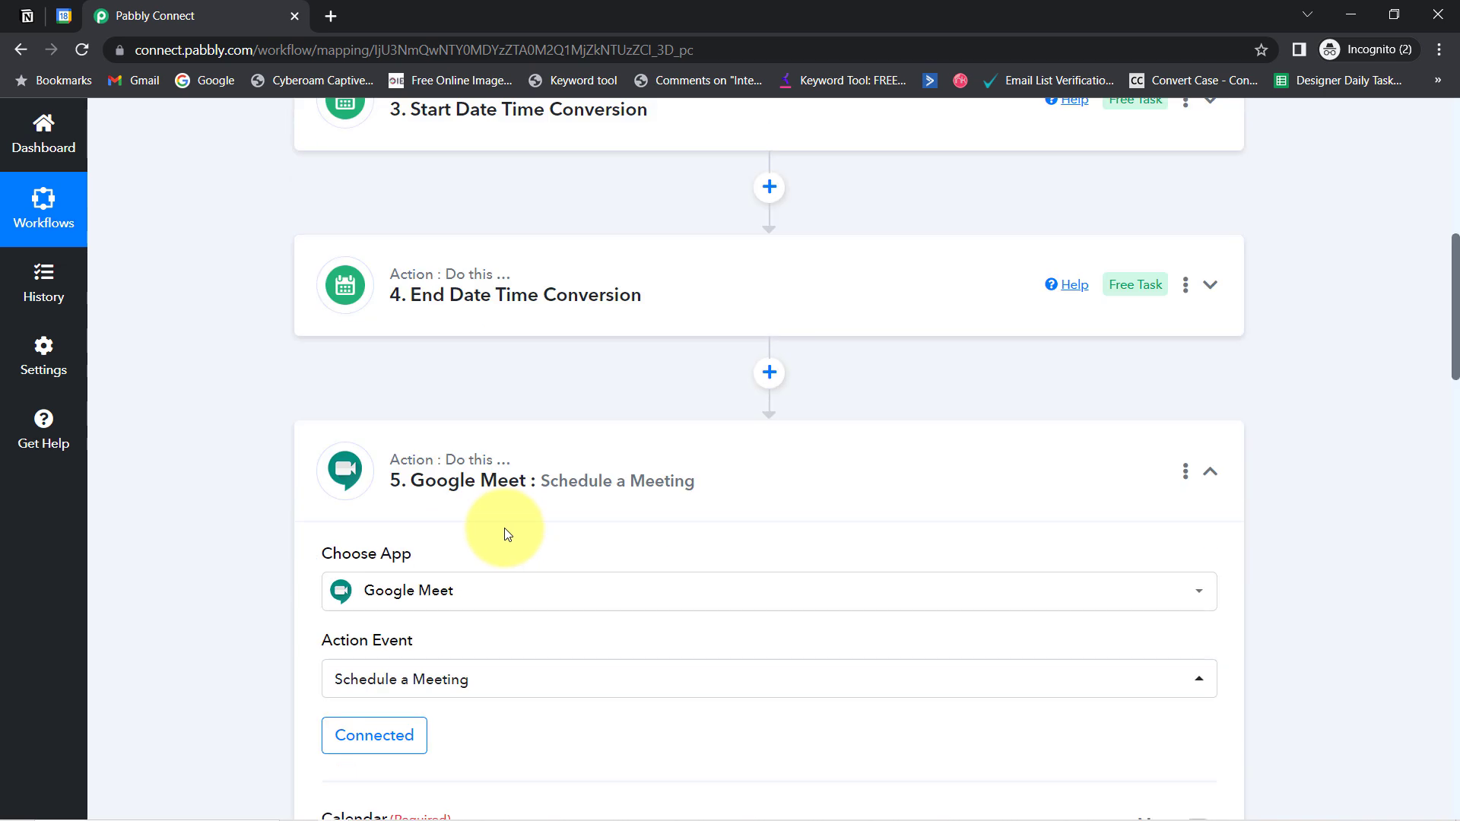
pyautogui.click(471, 490)
pyautogui.moveTo(1456, 511); pyautogui.dragTo(1419, 114)
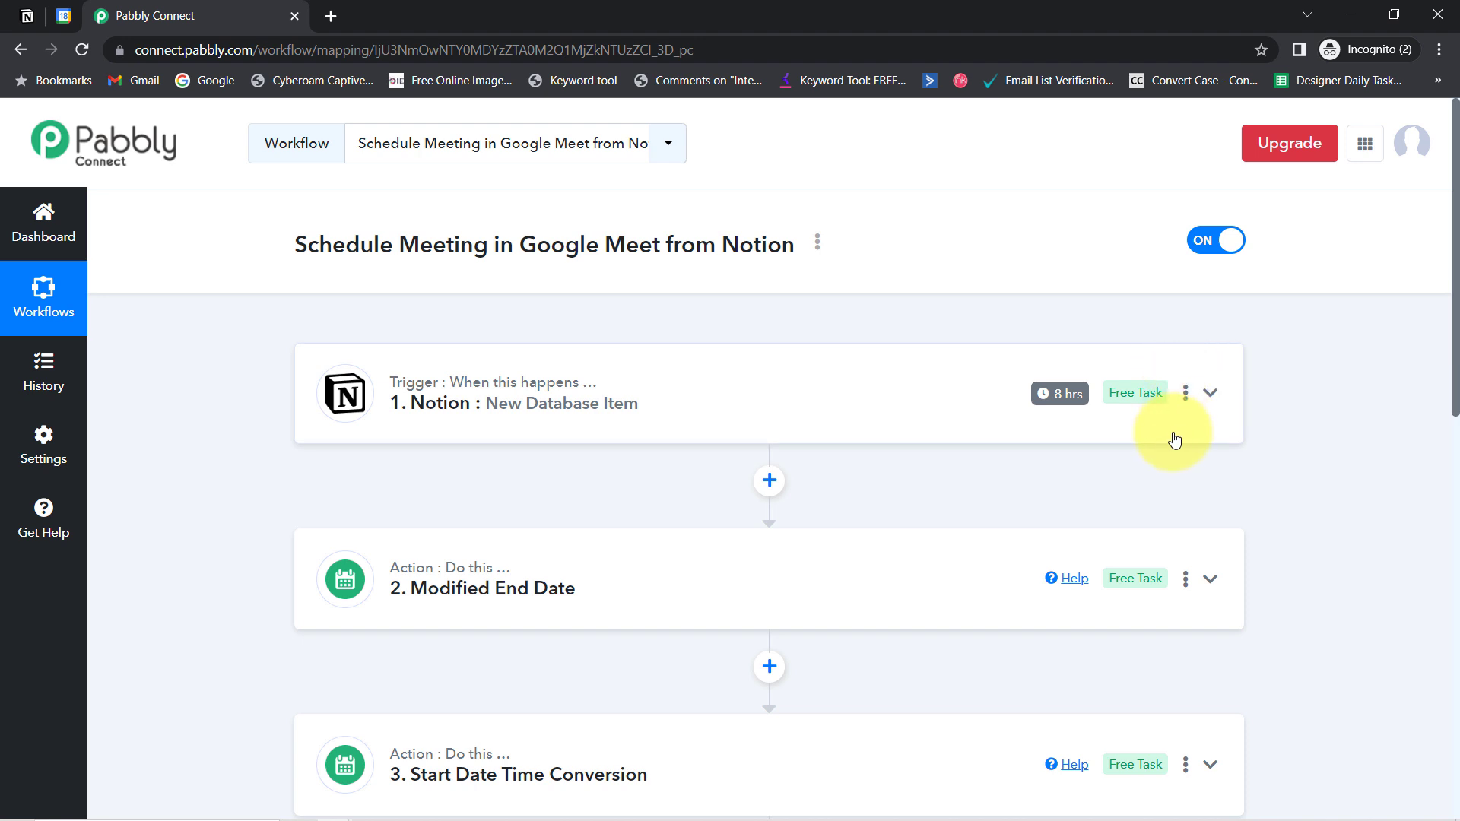
# Revisit the Notion table and Google Calendar, and check the Notion trigger's polling interval in Pabbly Connect
pyautogui.click(27, 15)
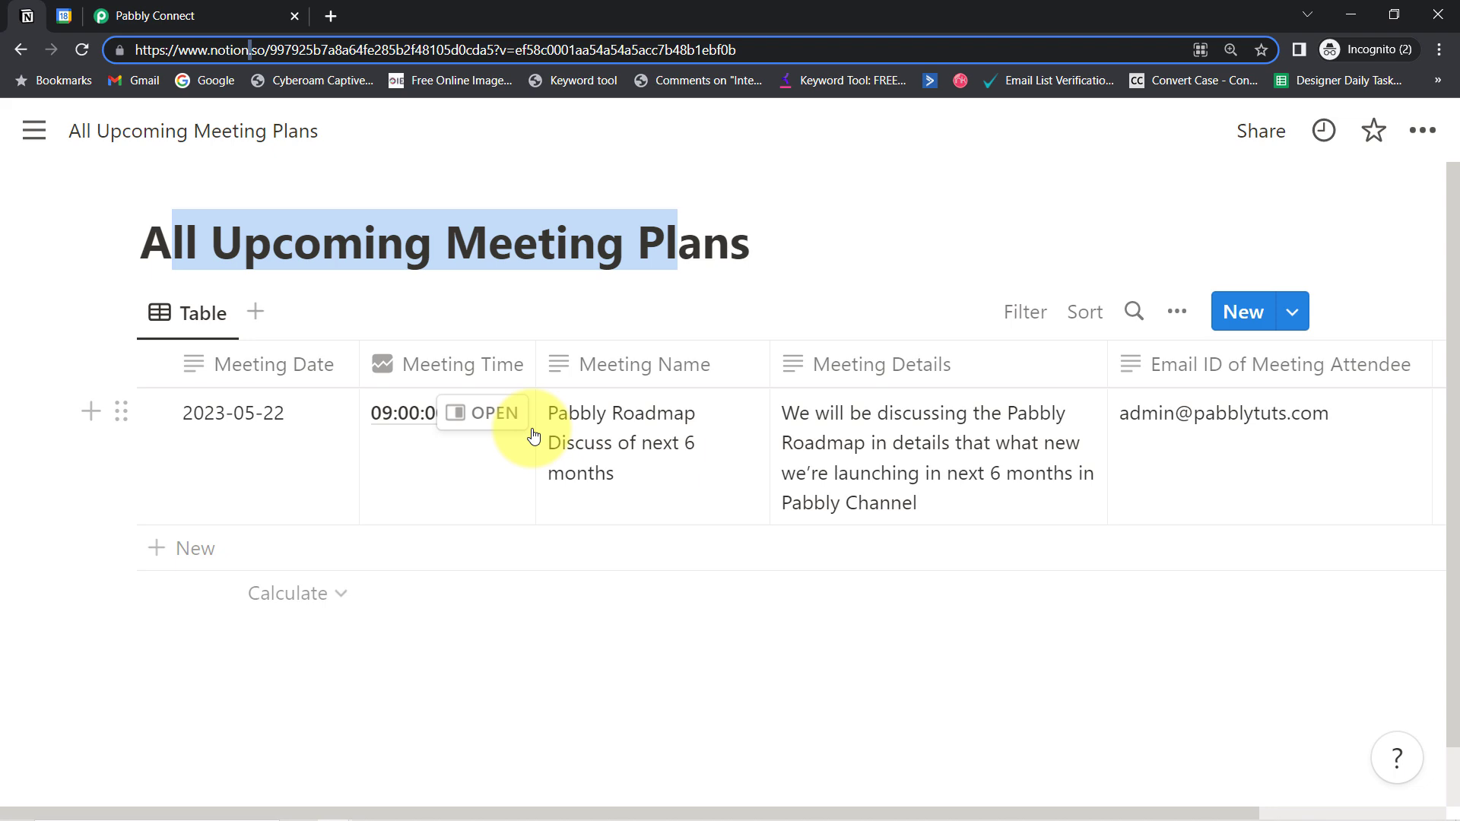
pyautogui.click(60, 15)
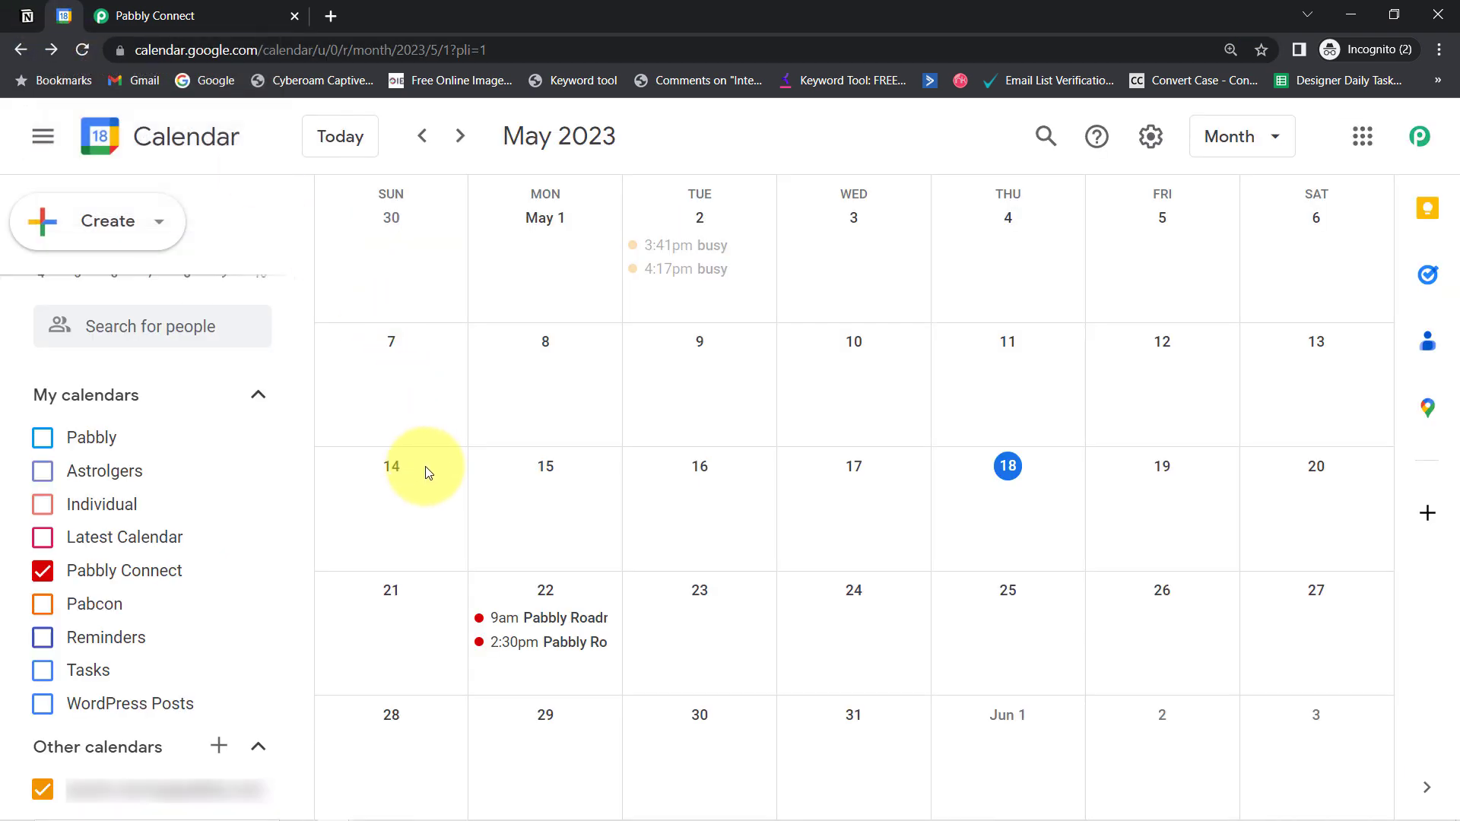
pyautogui.click(167, 16)
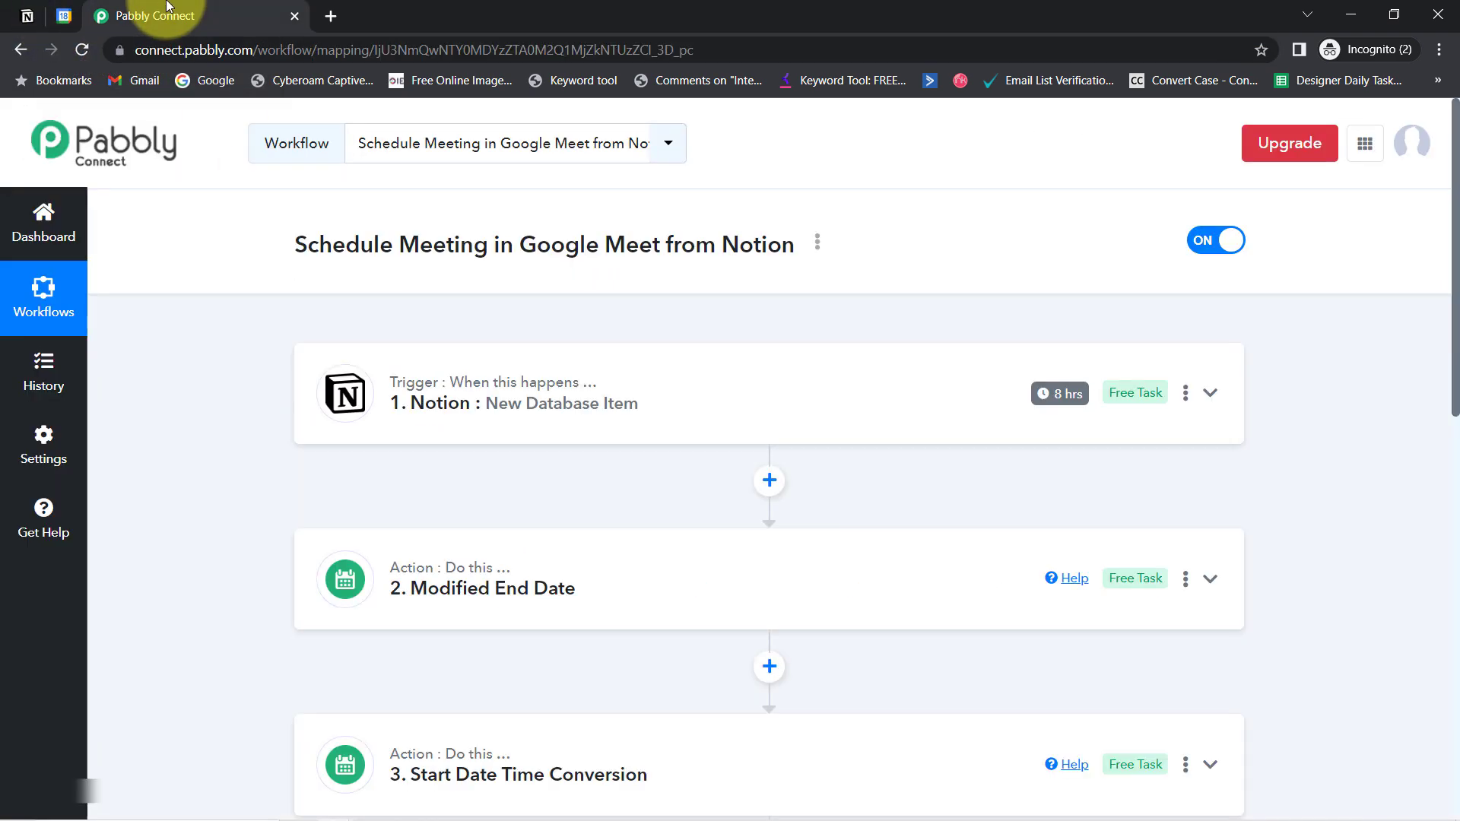
pyautogui.moveTo(1061, 401)
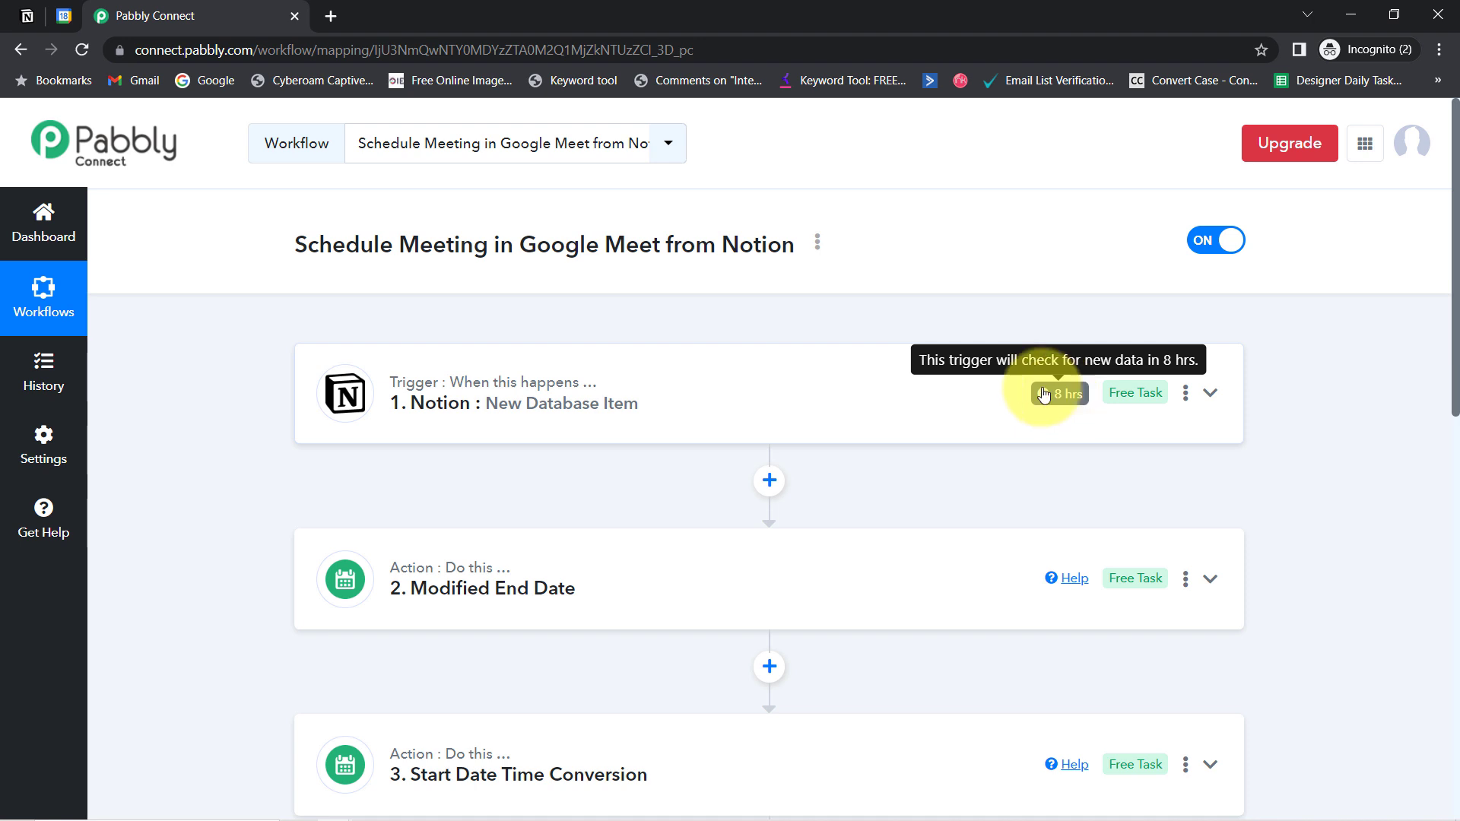
# Review the All Upcoming Meeting Plans table in Notion alongside the May 2023 calendar
pyautogui.click(28, 15)
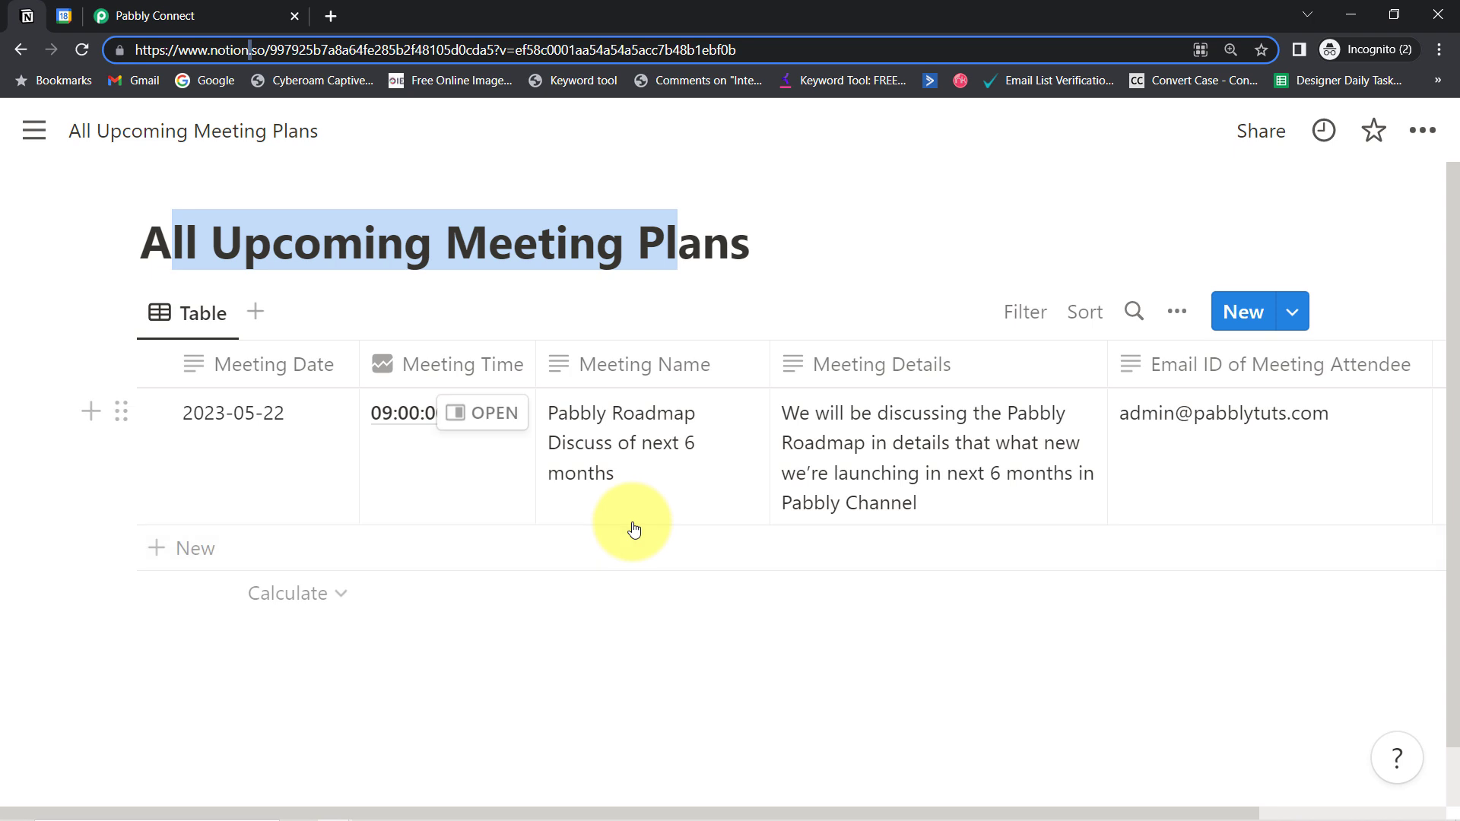
pyautogui.click(64, 16)
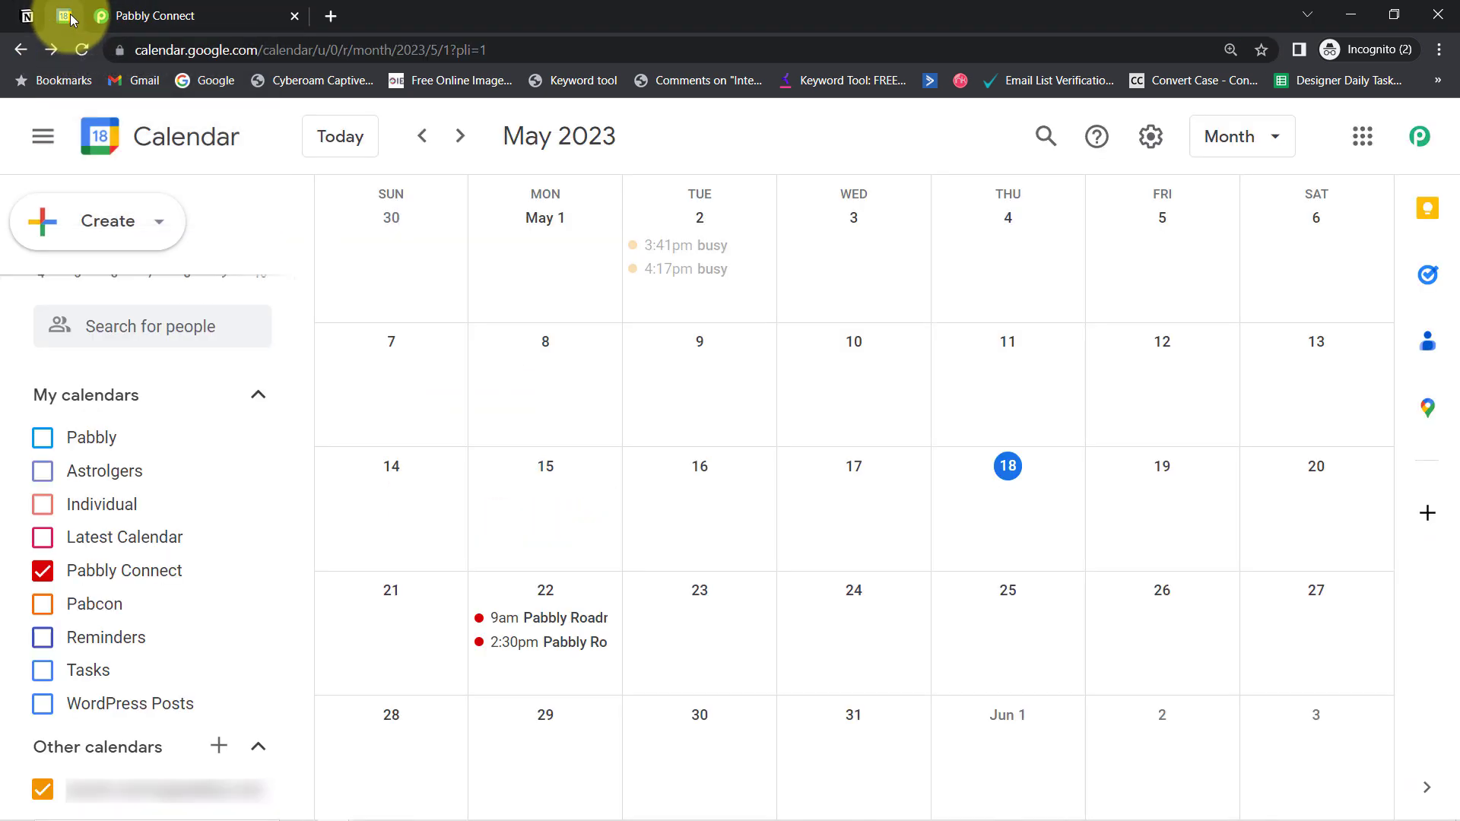
pyautogui.click(29, 15)
pyautogui.click(274, 236)
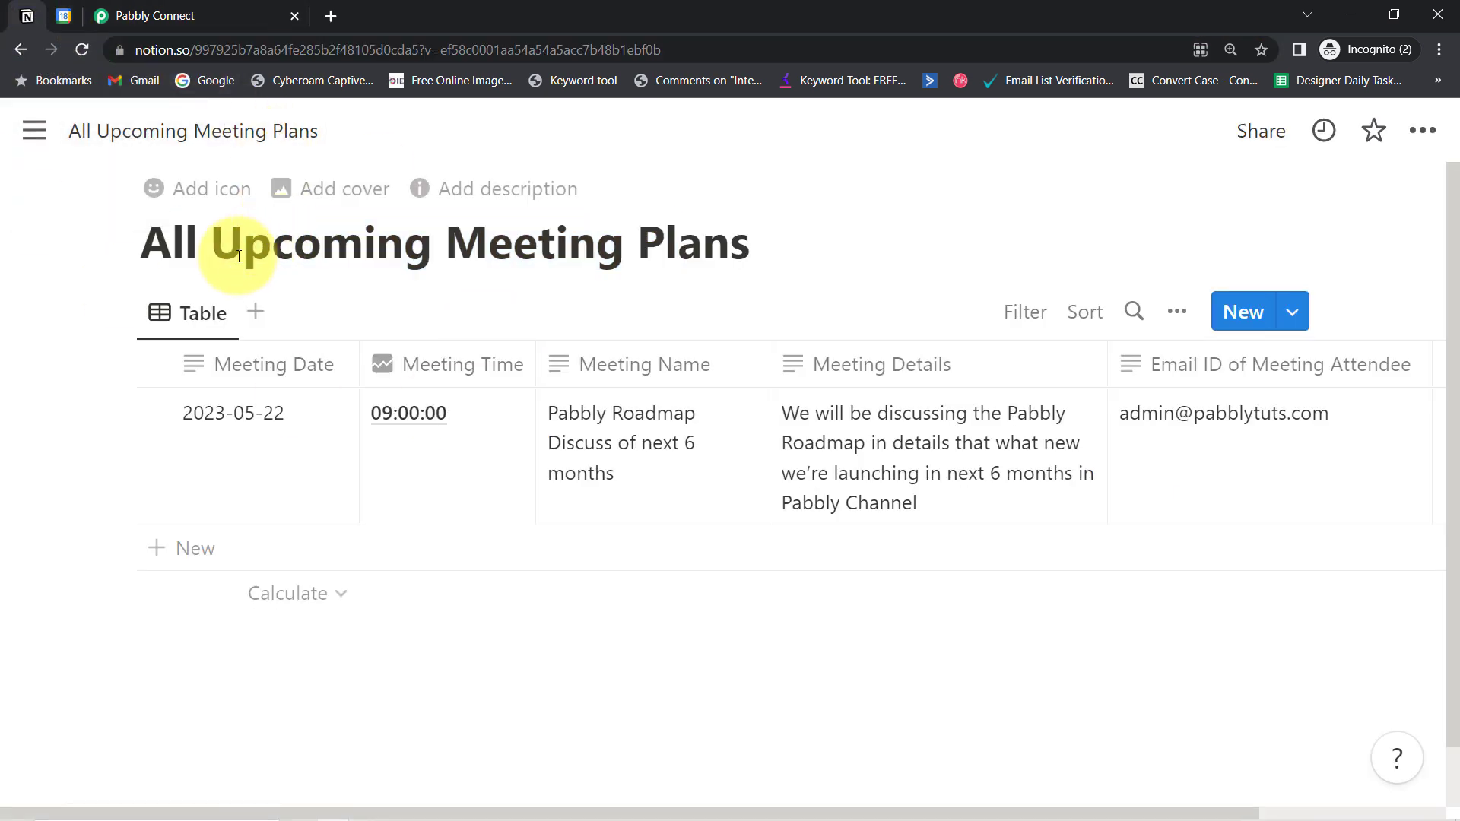
# Examine how Modified End Date in Pabbly Connect combines the mapped meeting date and time with T and Z, and collapse the step
pyautogui.click(152, 15)
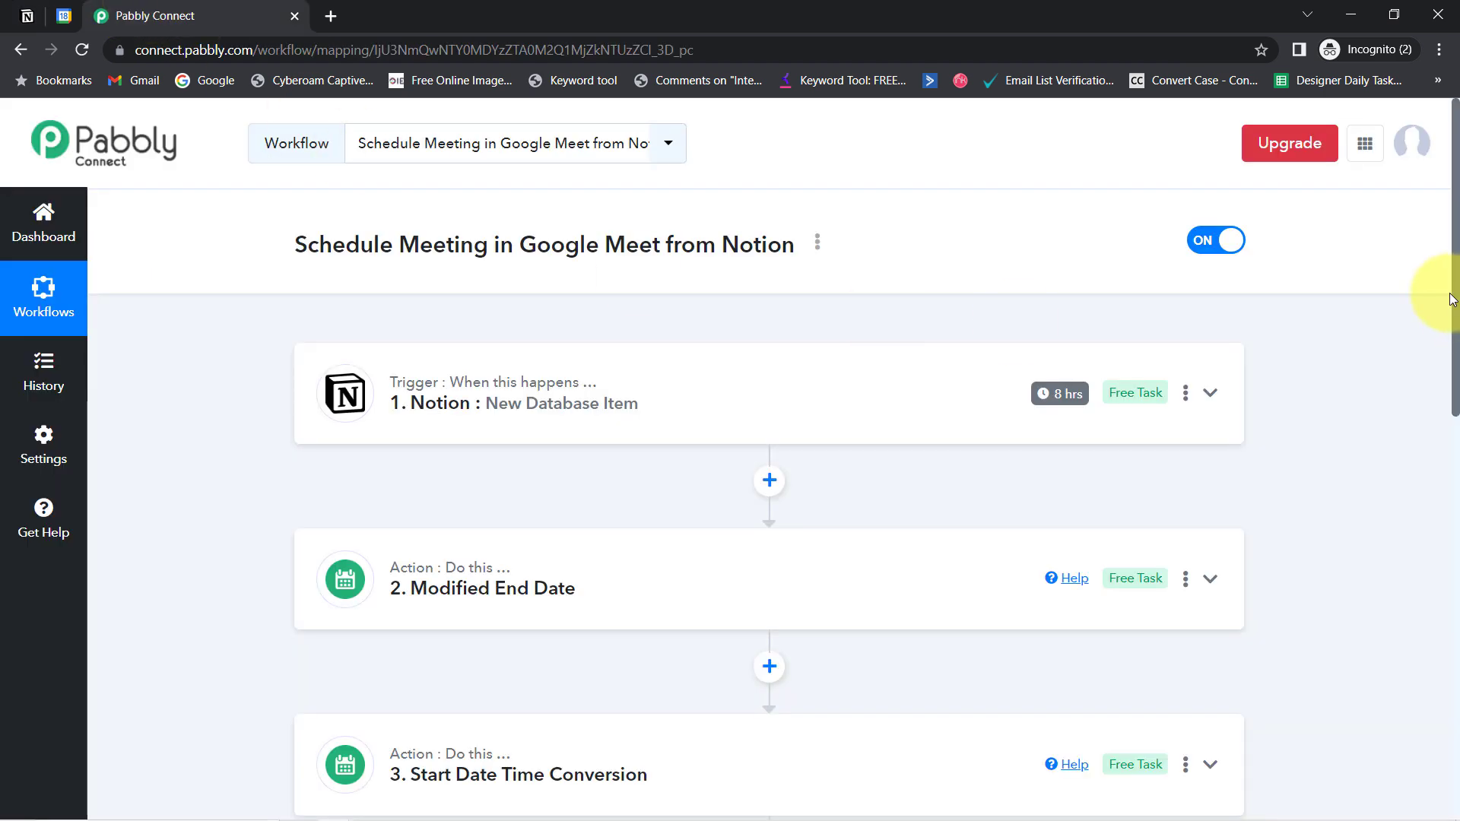
pyautogui.moveTo(1454, 297); pyautogui.dragTo(1454, 399)
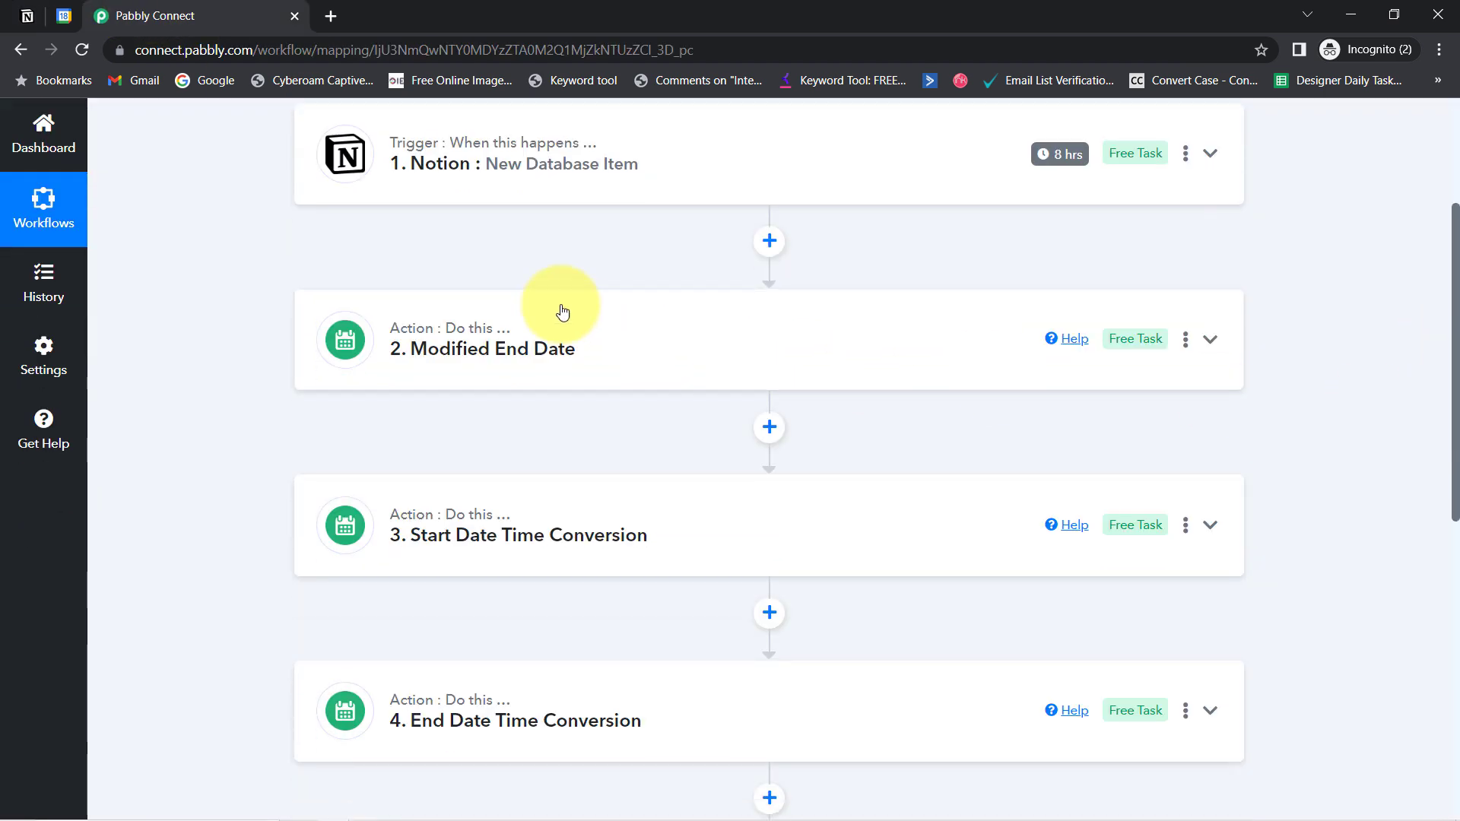
pyautogui.click(460, 339)
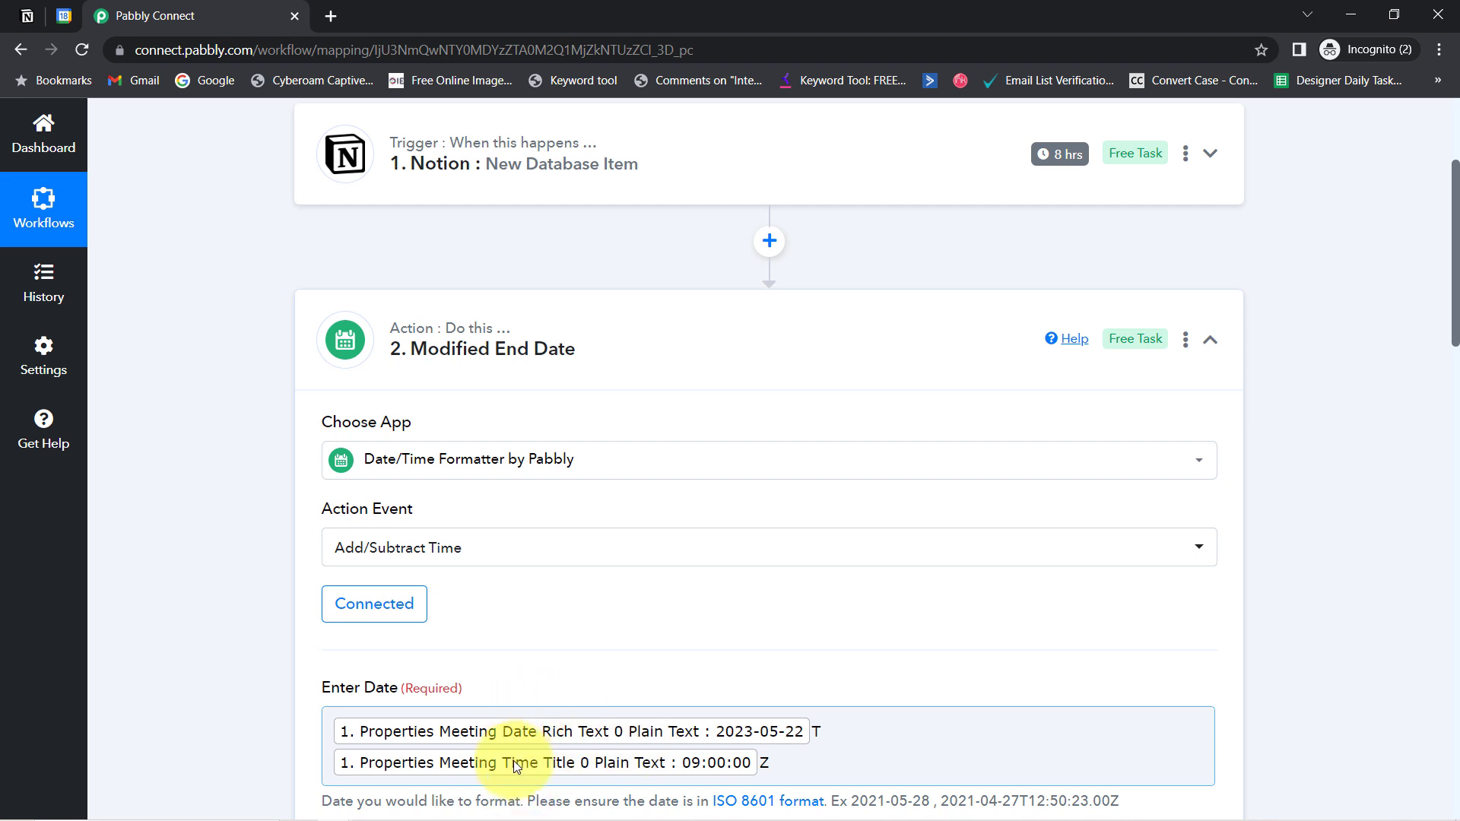
pyautogui.moveTo(1455, 323); pyautogui.dragTo(1434, 428)
pyautogui.click(778, 238)
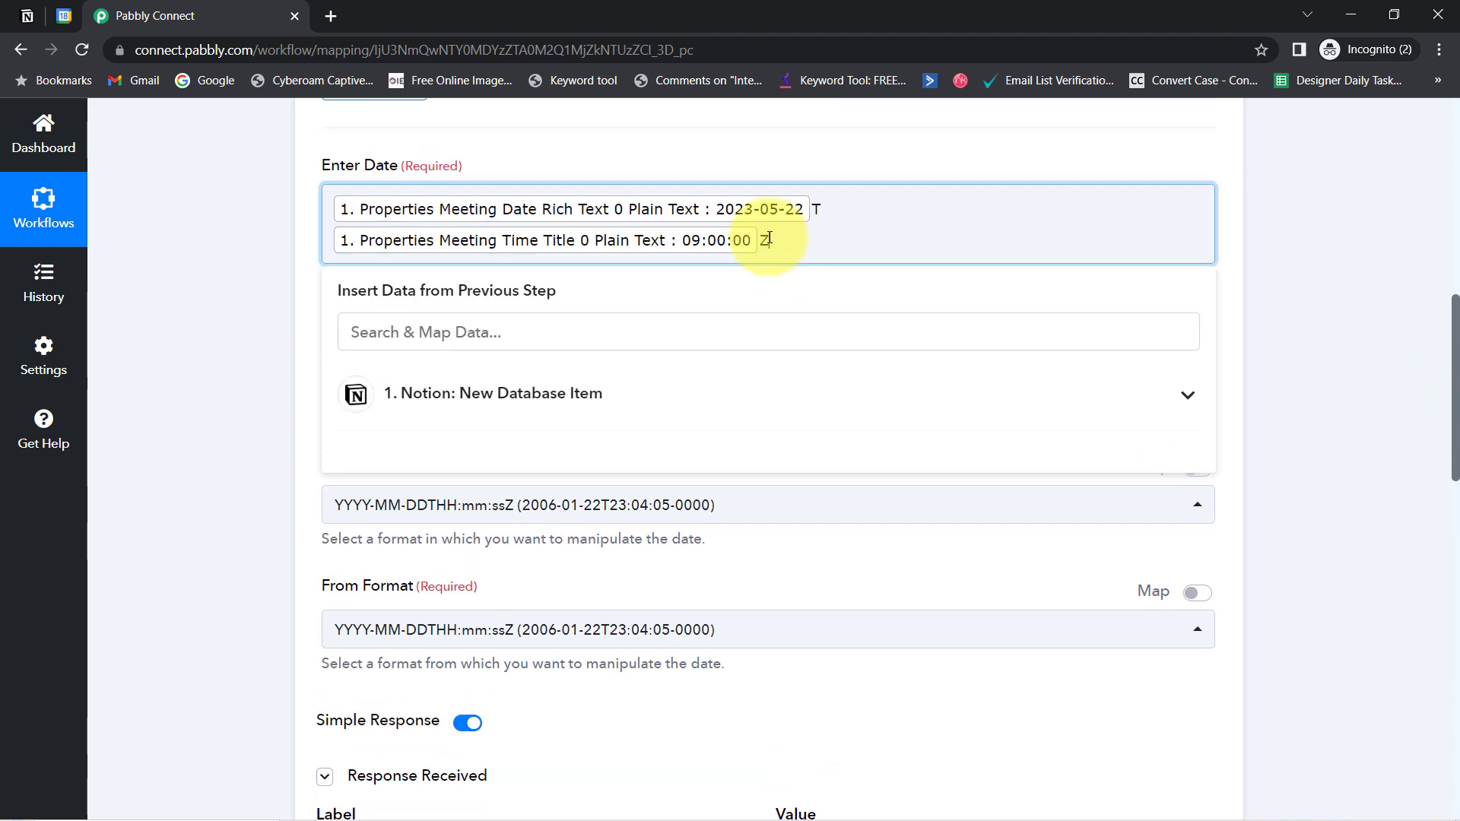
pyautogui.click(773, 172)
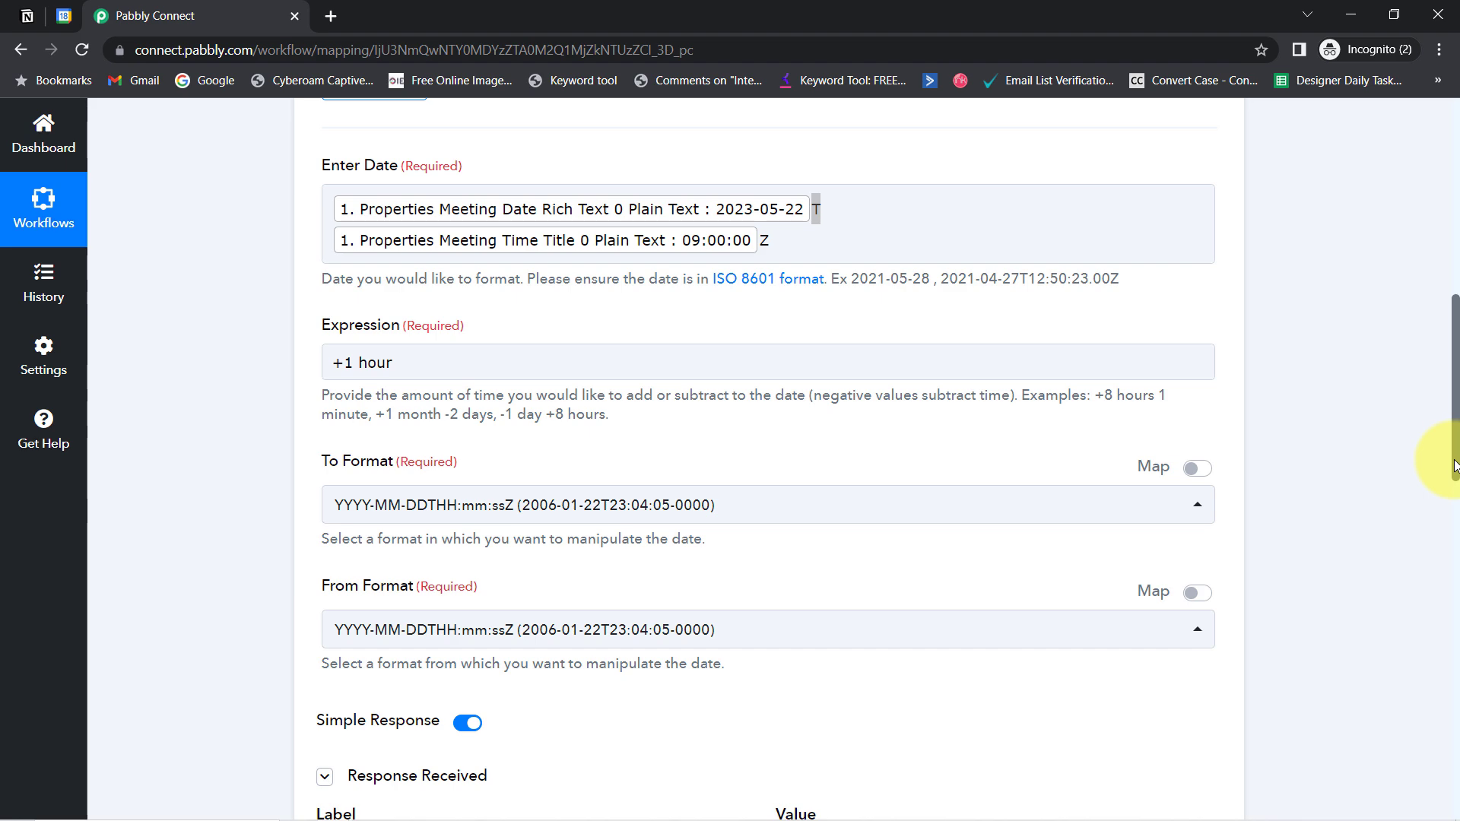
pyautogui.scroll(5, 1434, 358)
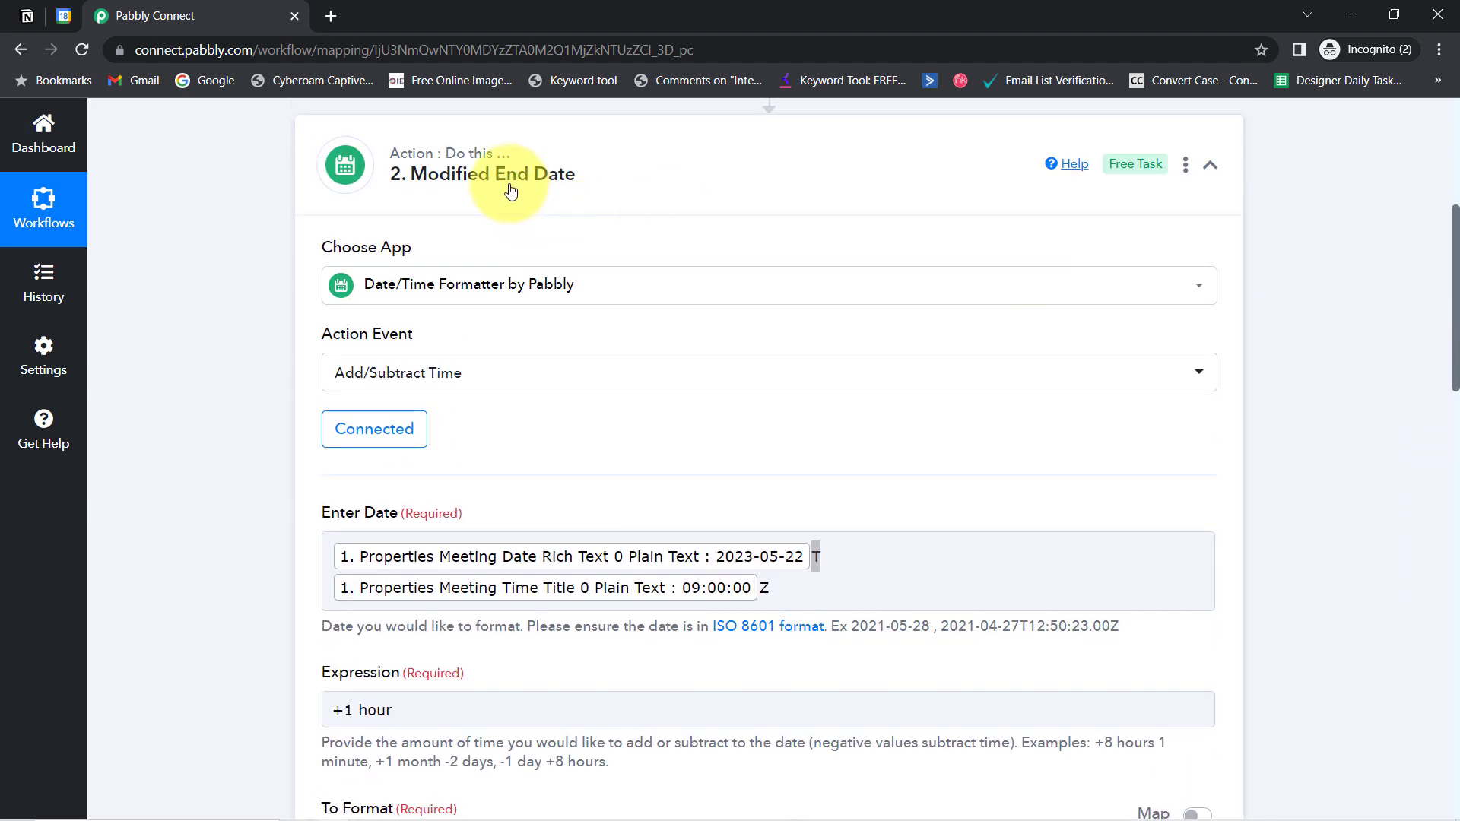
pyautogui.click(511, 191)
pyautogui.tripleClick(1454, 282)
pyautogui.click(1456, 293)
pyautogui.moveTo(1454, 303); pyautogui.dragTo(1454, 144)
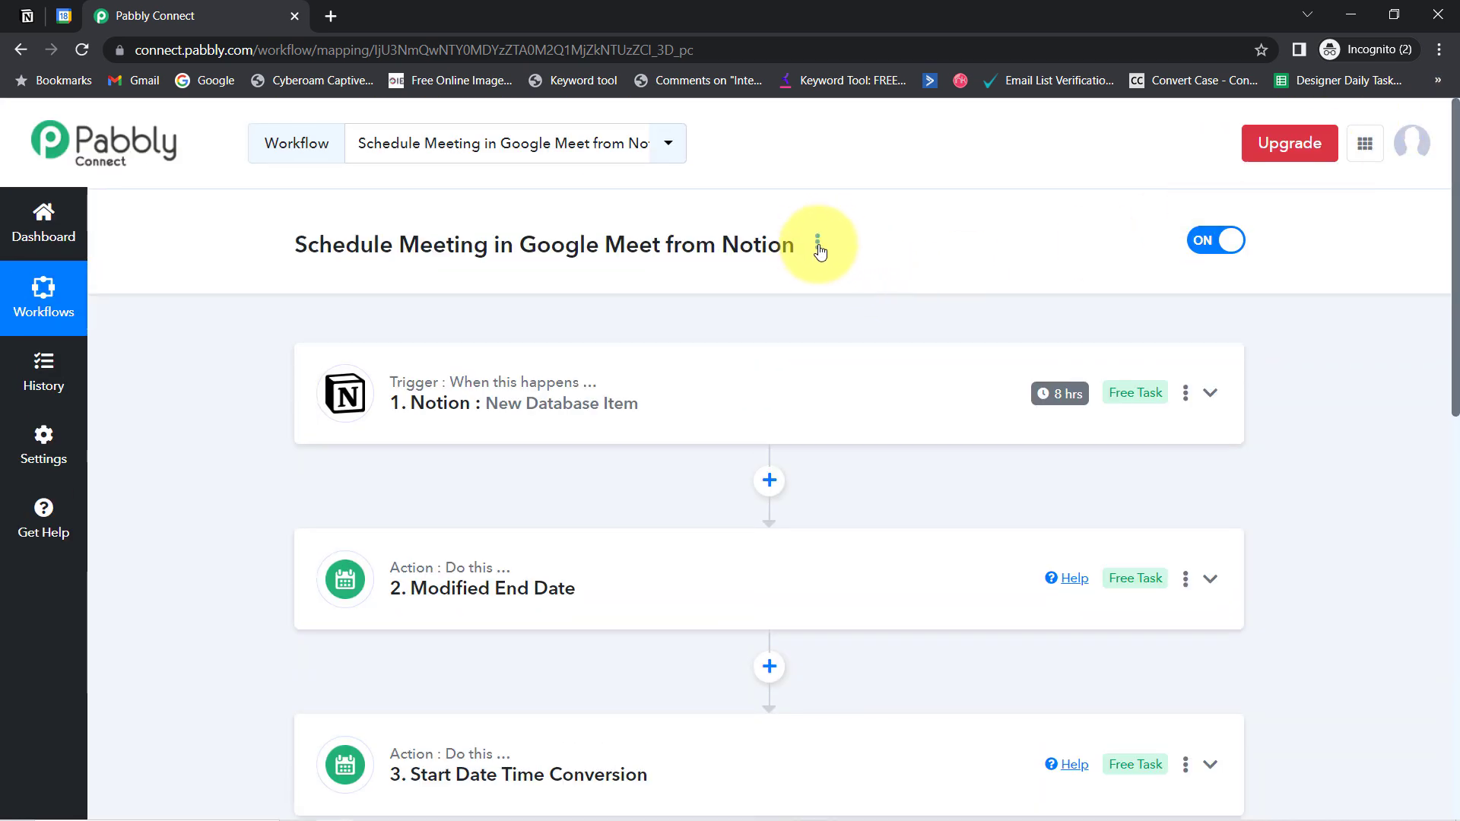
# Copy the share link of the Schedule Meeting in Google Meet from Notion workflow and close the sharing dialog
pyautogui.click(818, 243)
pyautogui.click(689, 336)
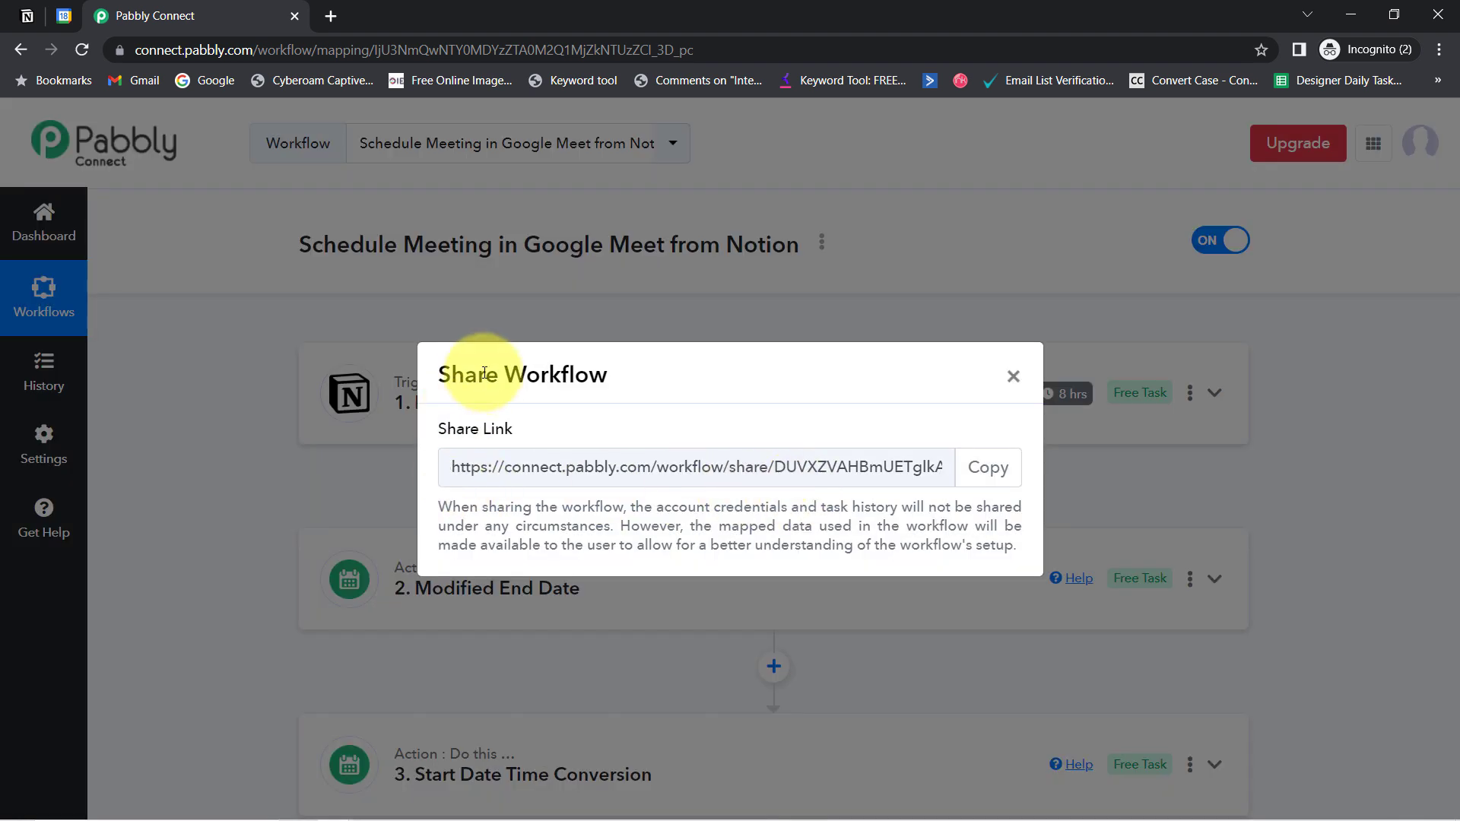
pyautogui.moveTo(485, 374); pyautogui.dragTo(606, 375)
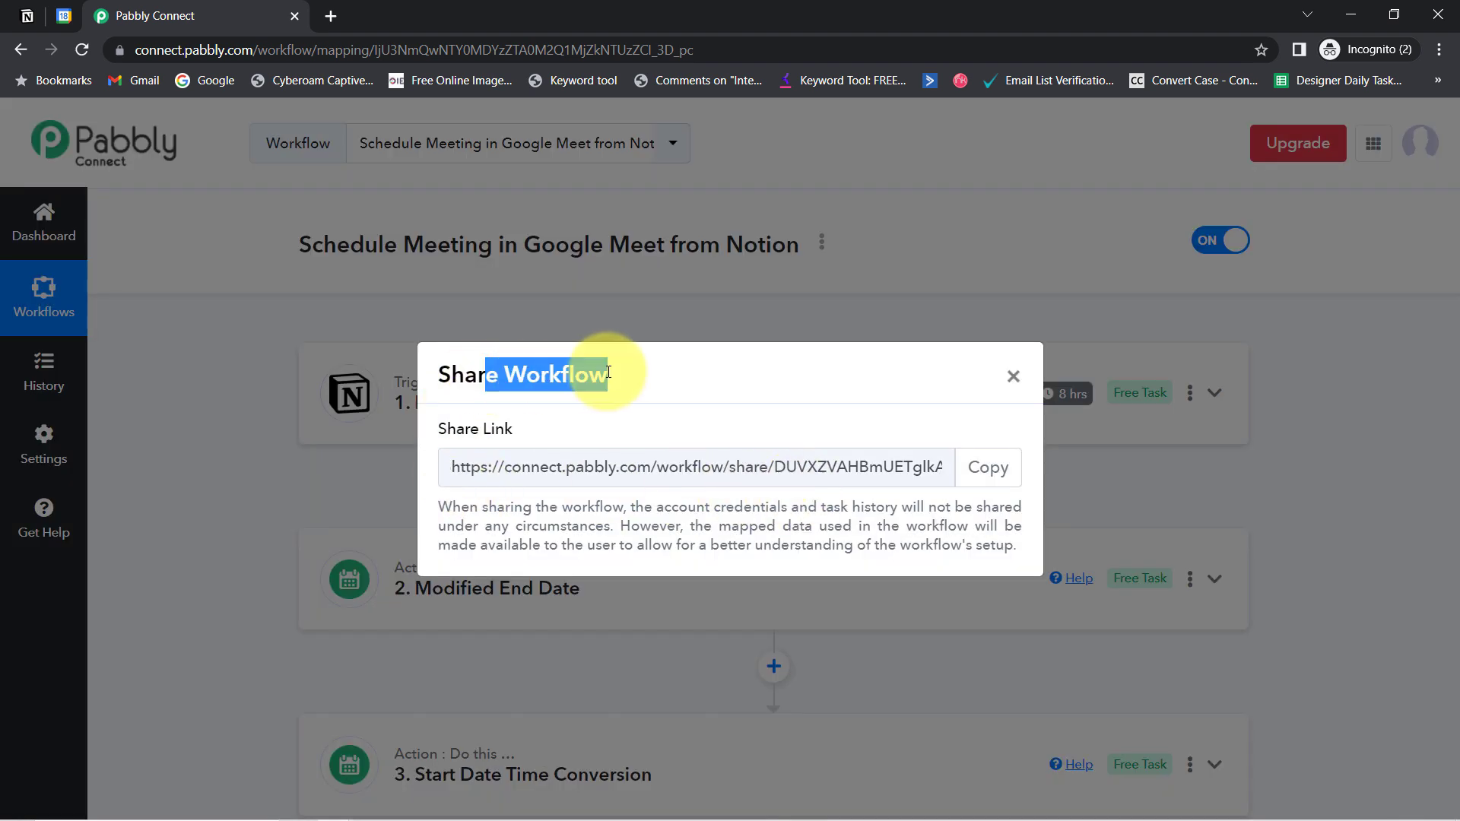
pyautogui.click(1006, 472)
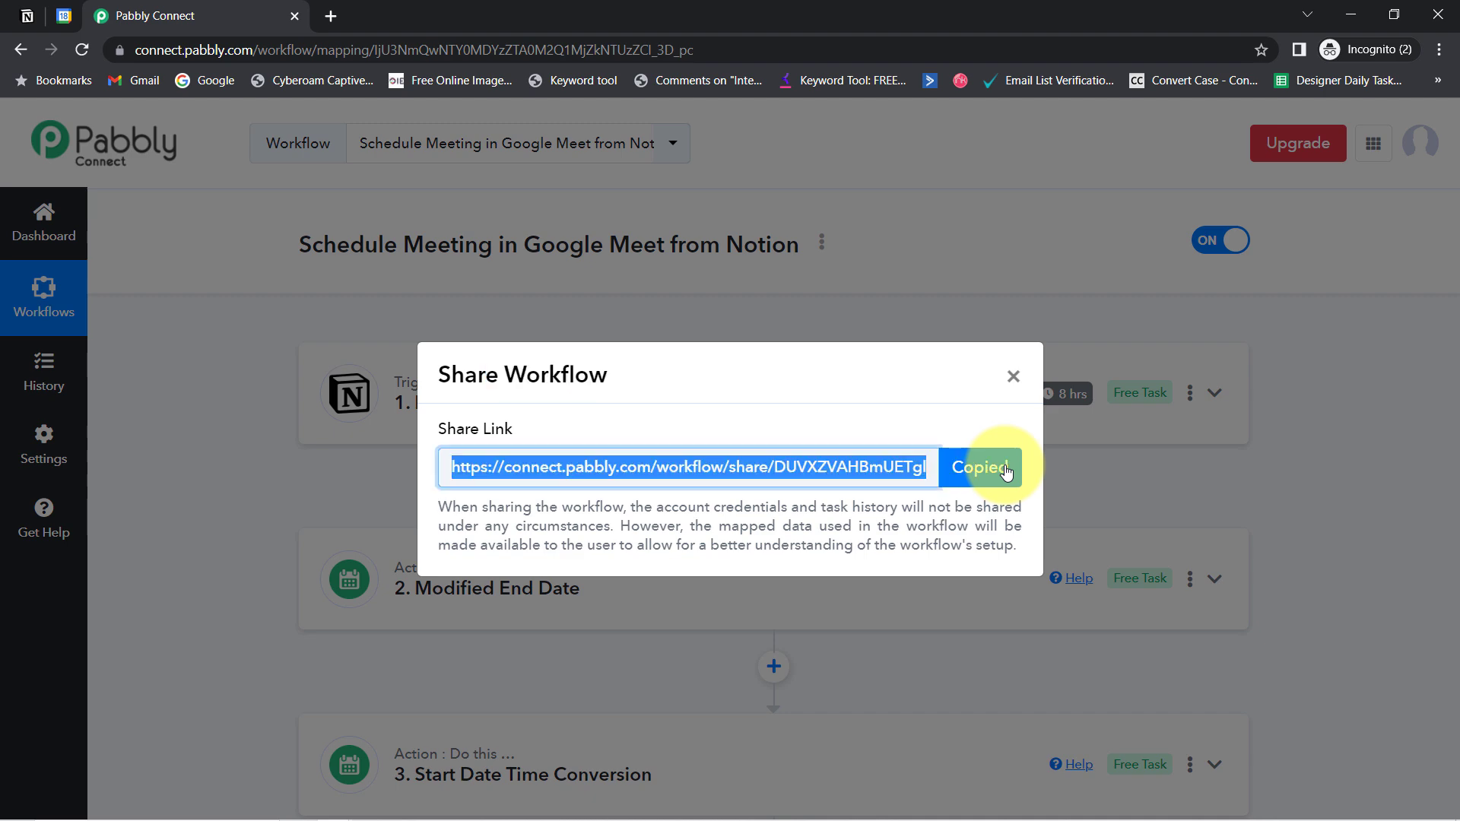
pyautogui.click(1014, 377)
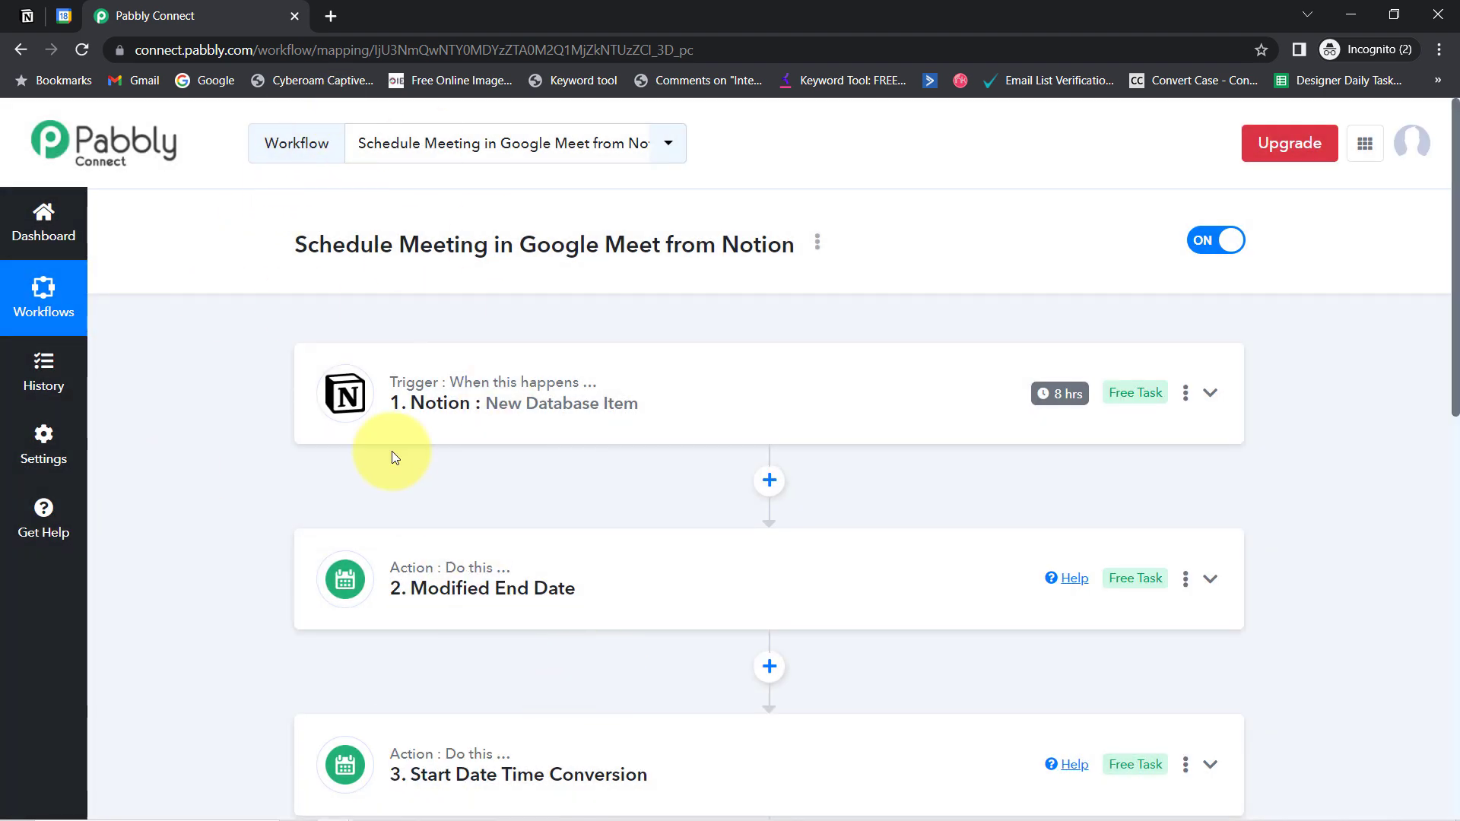
pyautogui.moveTo(1456, 307)
pyautogui.mouseDown()
pyautogui.moveTo(1457, 574)
pyautogui.moveTo(1454, 294)
pyautogui.mouseUp()
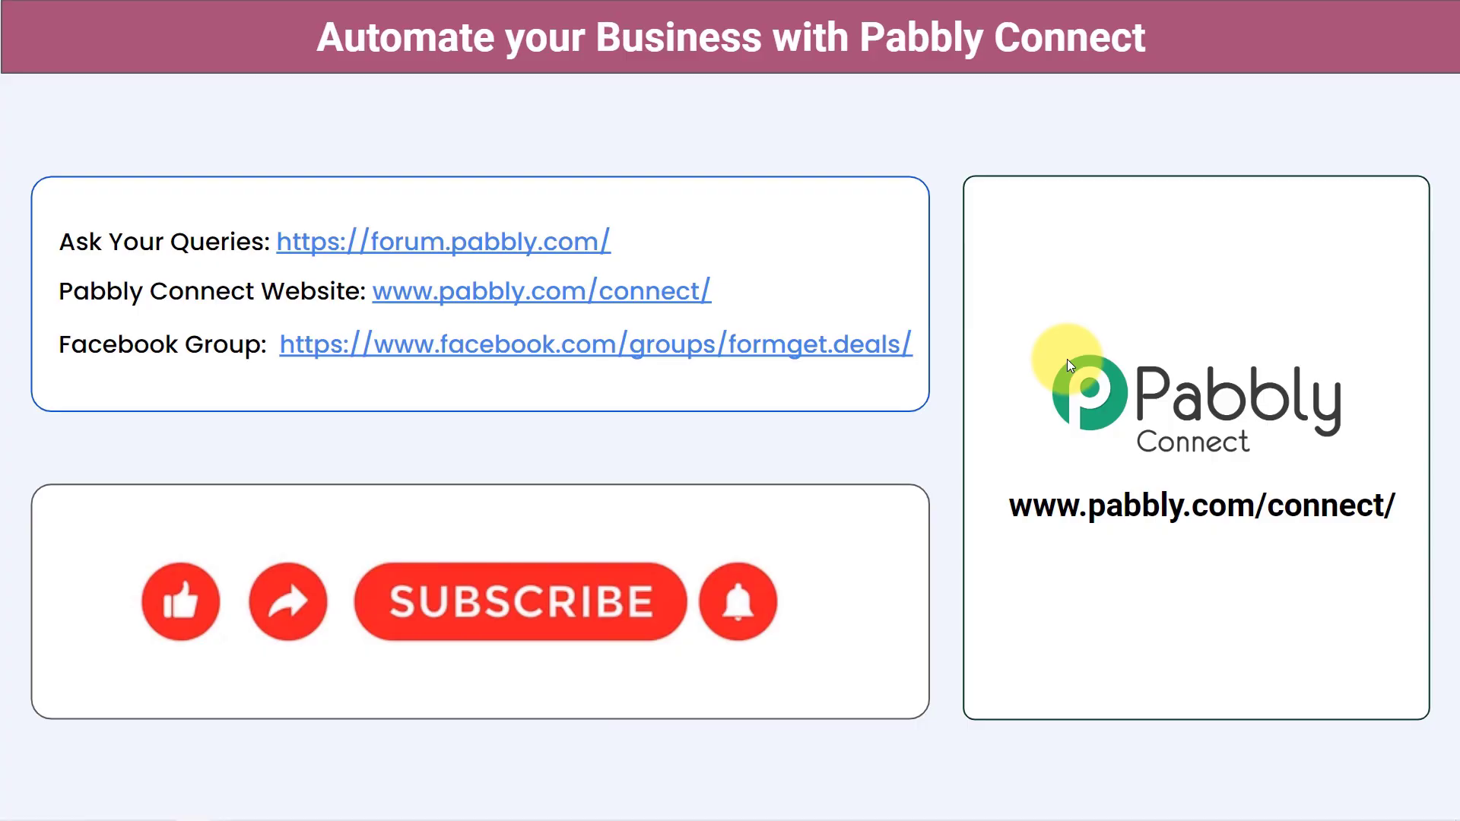